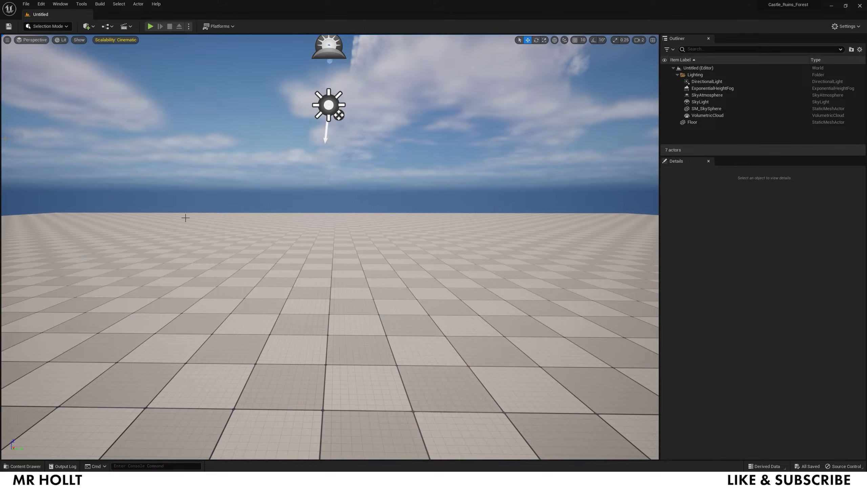
- Start a new level from the File menu, then cancel it
{"action": "left_click", "coordinate": [26, 5]}
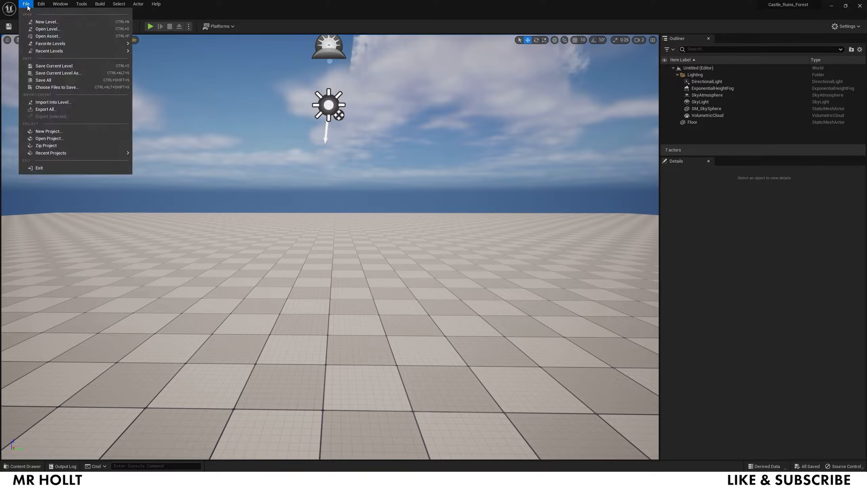
{"action": "left_click", "coordinate": [47, 22]}
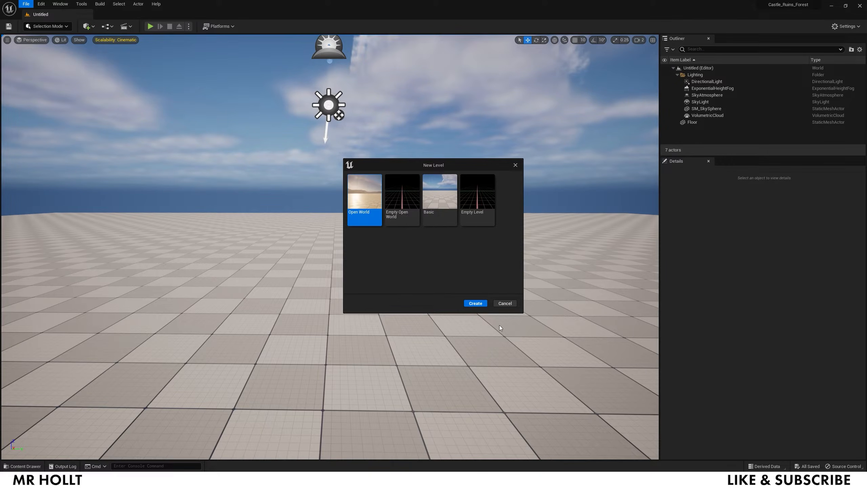
{"action": "left_click", "coordinate": [505, 303]}
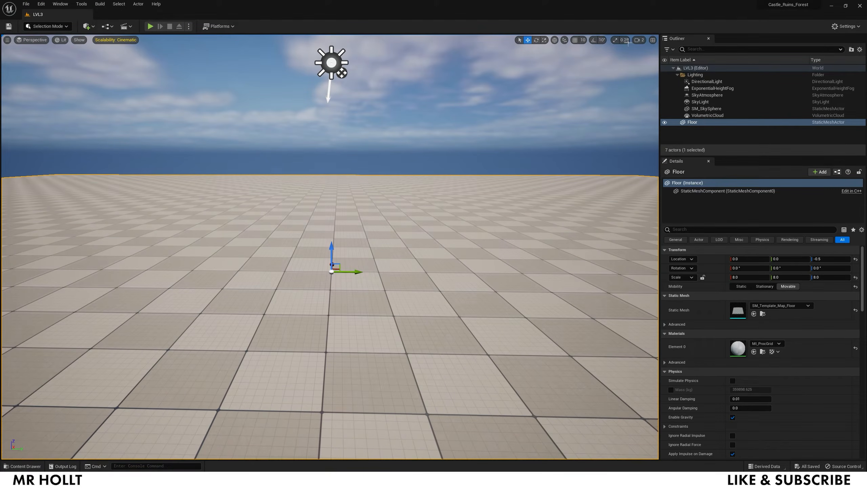
- Delete the floor mesh from LVL3, leaving only the Lighting folder actors
{"action": "left_click", "coordinate": [638, 40]}
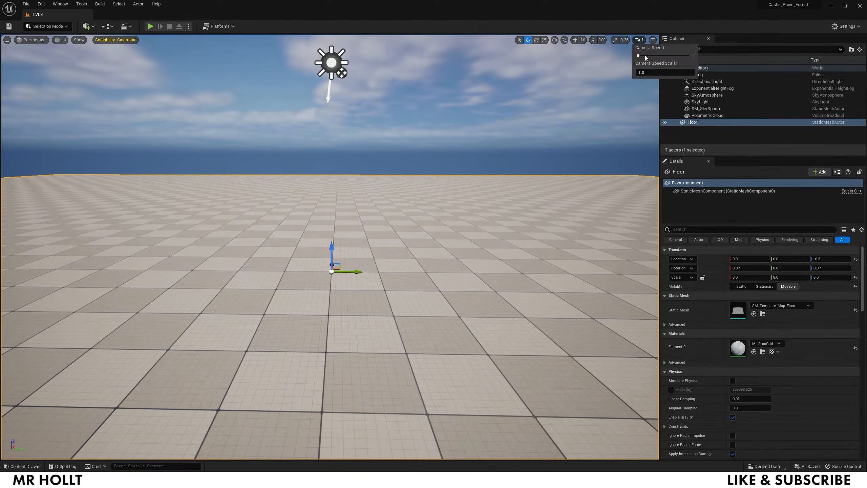
{"action": "right_click_drag", "start_coordinate": [388, 198], "coordinate": [388, 201]}
{"action": "key", "text": "s"}
{"action": "key", "text": "q"}
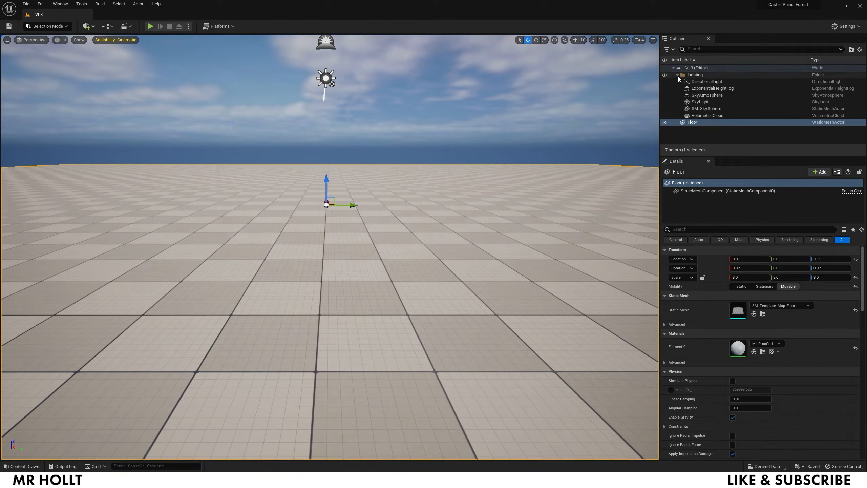
{"action": "left_click", "coordinate": [677, 75]}
{"action": "left_click", "coordinate": [684, 104]}
{"action": "left_click", "coordinate": [376, 237]}
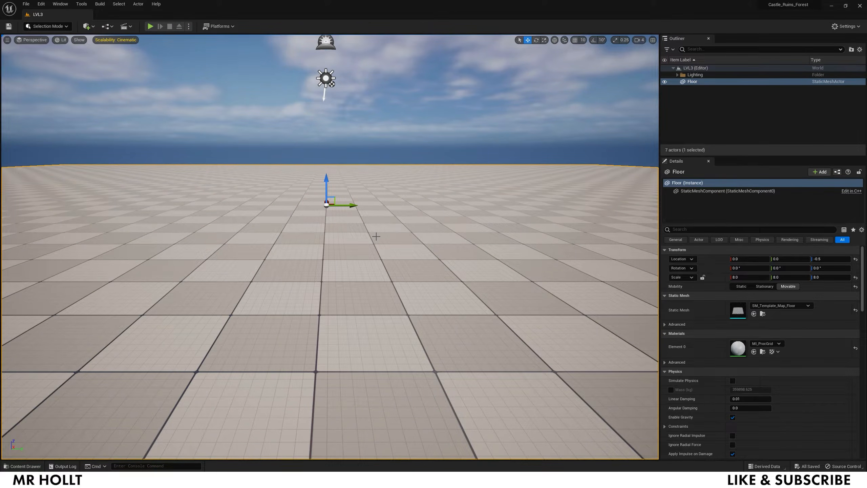
{"action": "key", "text": "Delete"}
- Create a new landscape at scale 25 × 25 in Landscape Mode
{"action": "left_click", "coordinate": [52, 26]}
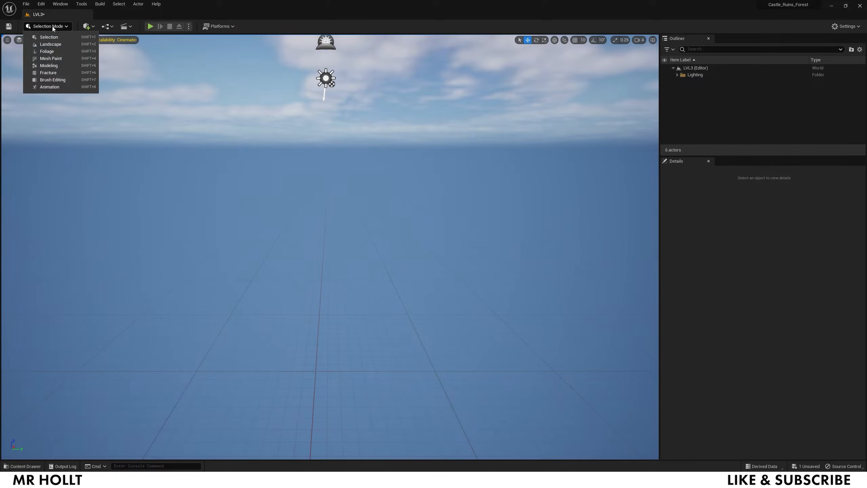
{"action": "left_click", "coordinate": [55, 43]}
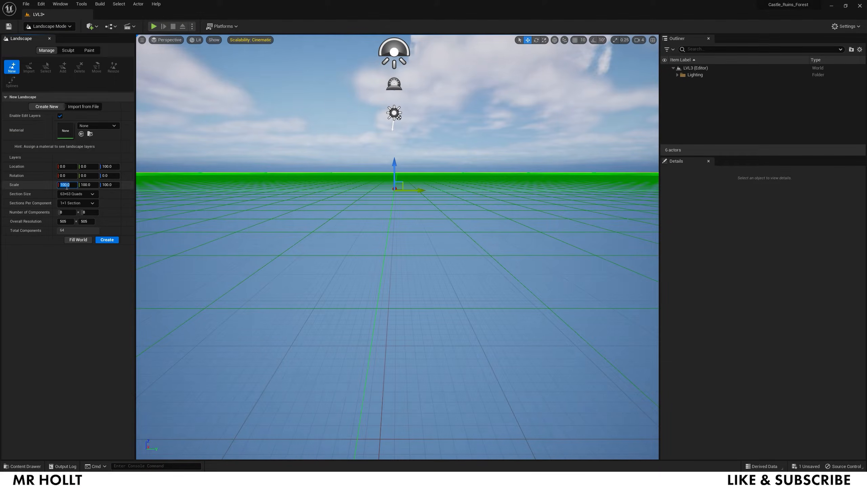
{"action": "key", "text": "Return"}
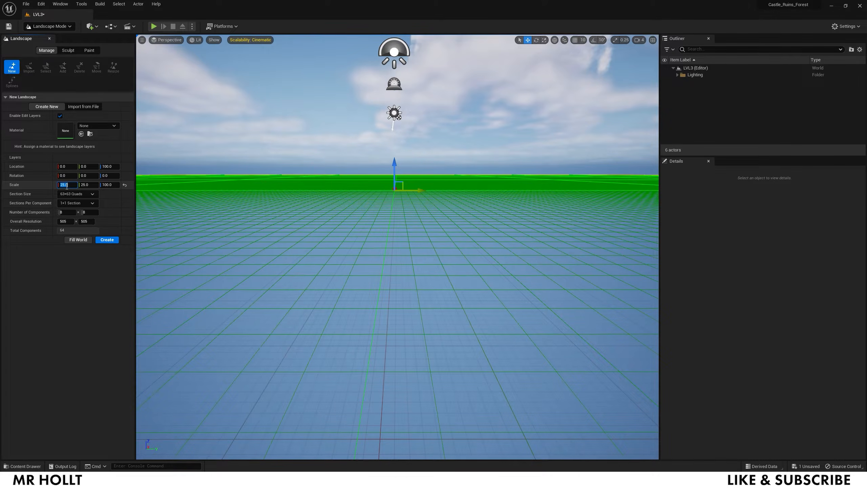
{"action": "left_click", "coordinate": [107, 240]}
- Look over the new landscape and open the Content Drawer
{"action": "mouse_move", "coordinate": [406, 254]}
{"action": "right_mouse_down"}
{"action": "mouse_move", "coordinate": [406, 239]}
{"action": "mouse_move", "coordinate": [398, 280]}
{"action": "right_mouse_up"}
{"action": "key", "text": "s"}
{"action": "key", "text": "w"}
{"action": "key", "text": "ctrl+space"}
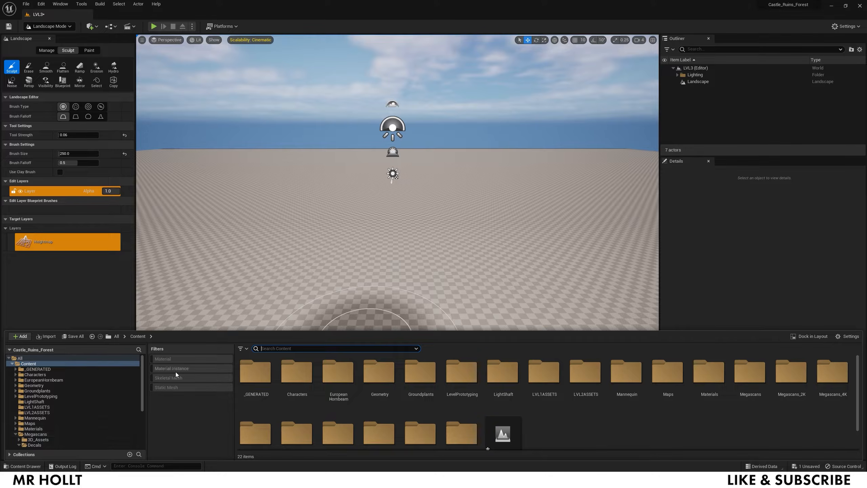
- Filter the Content Drawer to Static Mesh assets and scroll down to the coastal cliff rocks
{"action": "left_click", "coordinate": [248, 349]}
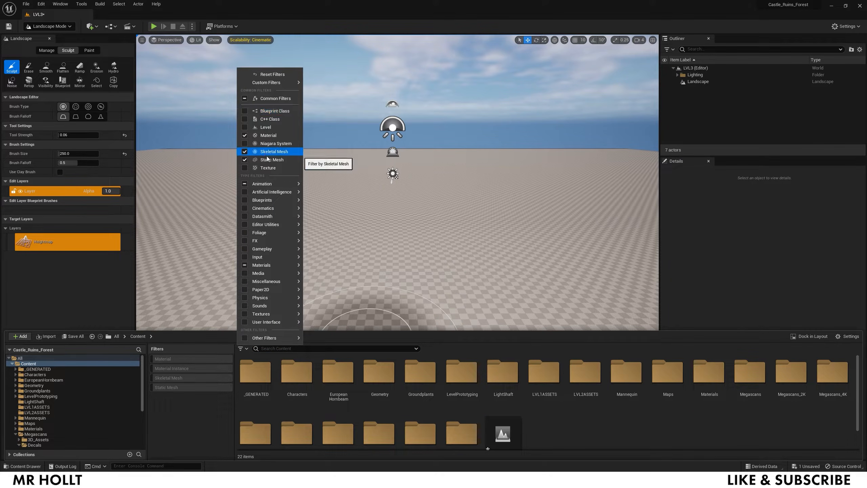
{"action": "left_click", "coordinate": [193, 388]}
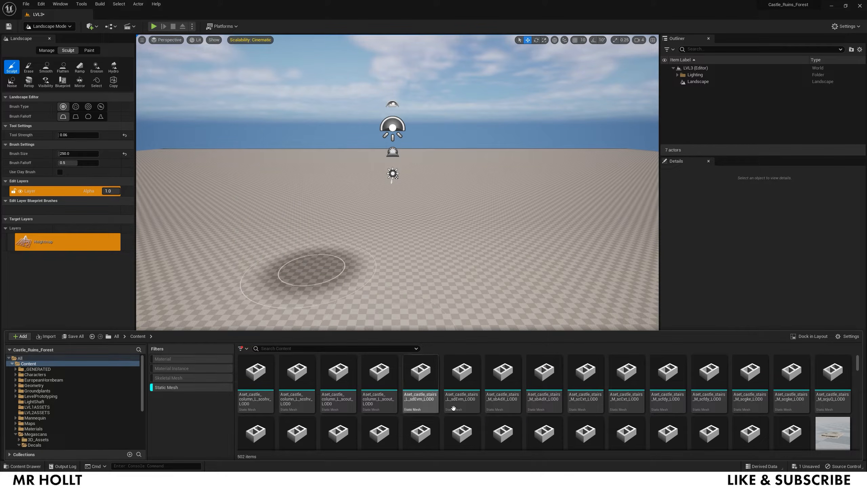
{"action": "scroll", "coordinate": [443, 410], "scroll_direction": "down", "scroll_amount": 1}
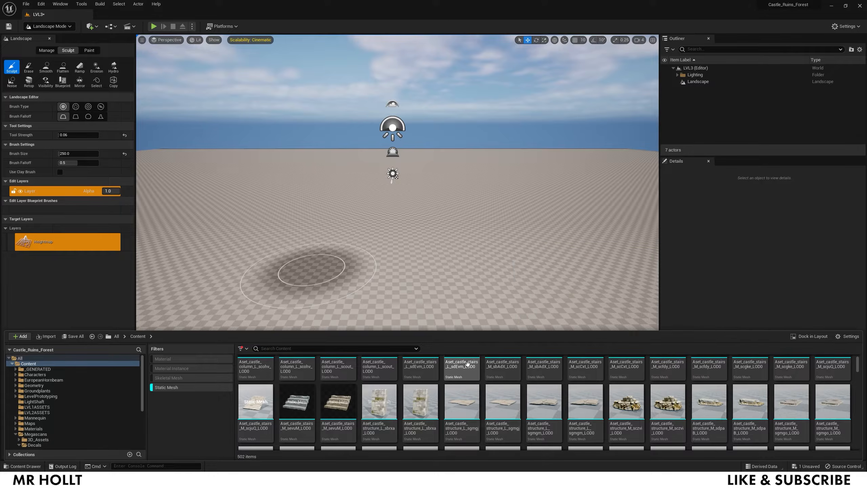
{"action": "scroll", "coordinate": [504, 383], "scroll_direction": "down", "scroll_amount": 5}
{"action": "scroll", "coordinate": [505, 383], "scroll_direction": "down", "scroll_amount": 15}
{"action": "scroll", "coordinate": [505, 382], "scroll_direction": "down", "scroll_amount": 8}
{"action": "scroll", "coordinate": [505, 382], "scroll_direction": "down", "scroll_amount": 3}
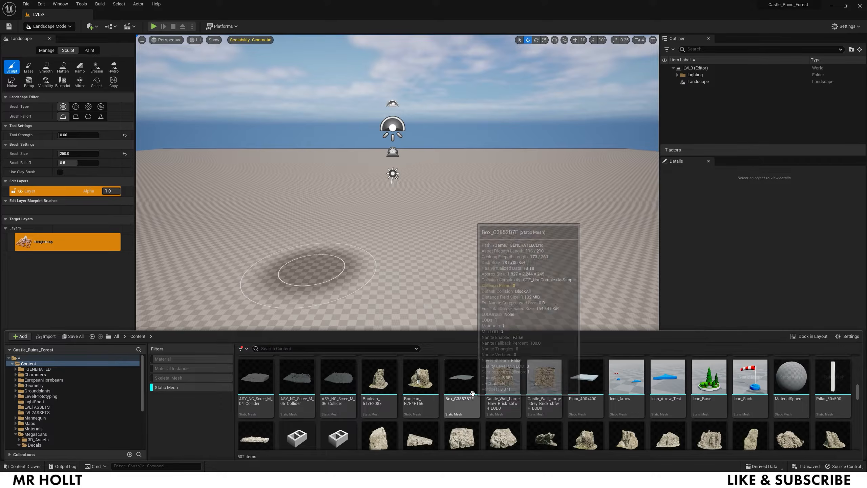
{"action": "scroll", "coordinate": [501, 389], "scroll_direction": "down", "scroll_amount": 2}
- Place S_Massive_Nordic_Coastal_Cliff in the level and select it in Selection Mode
{"action": "left_click_drag", "start_coordinate": [585, 396], "coordinate": [480, 234]}
{"action": "key", "text": "r"}
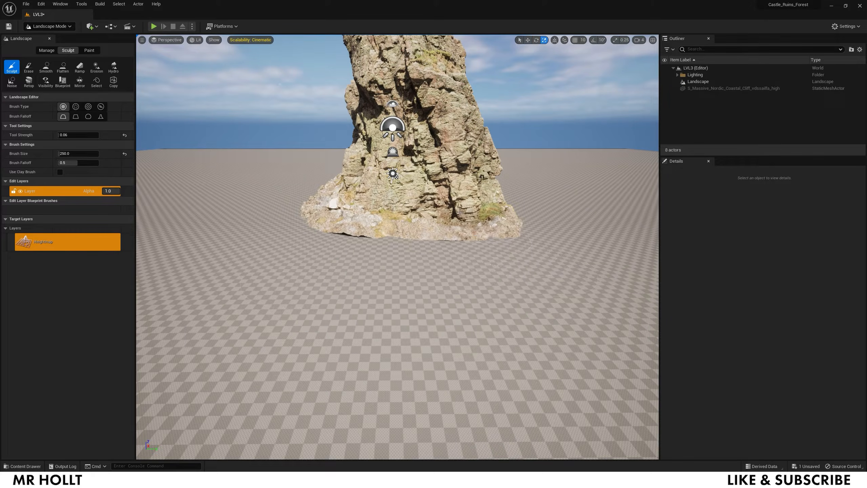
{"action": "left_click", "coordinate": [55, 26]}
{"action": "left_click", "coordinate": [46, 34]}
{"action": "right_click_drag", "start_coordinate": [327, 245], "coordinate": [347, 234]}
{"action": "left_click", "coordinate": [328, 246]}
{"action": "right_click_drag", "start_coordinate": [359, 166], "coordinate": [317, 167]}
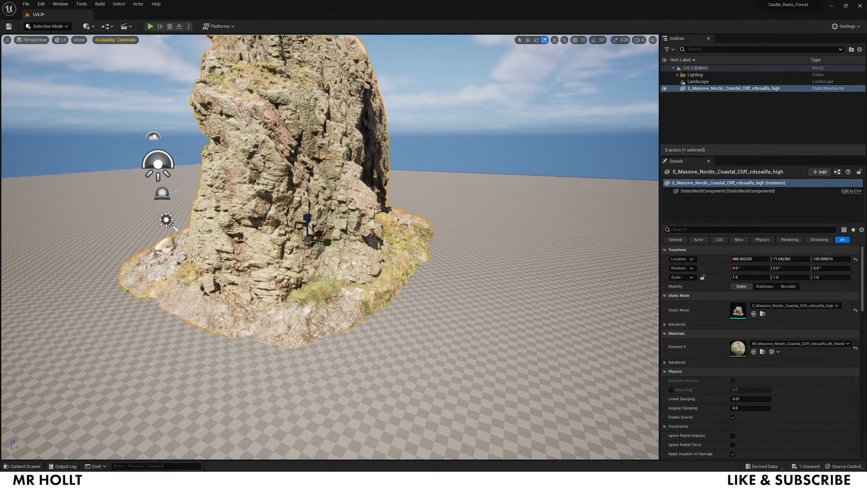
- Raise the cliff to Z 150.44, undo the scale change, and rotate it to about 85°
{"action": "left_click_drag", "start_coordinate": [311, 231], "coordinate": [333, 231]}
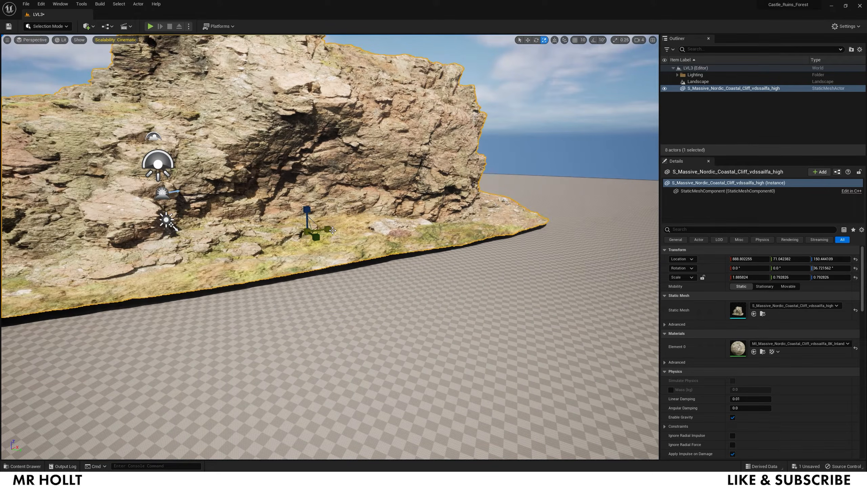
{"action": "key", "text": "ctrl+z"}
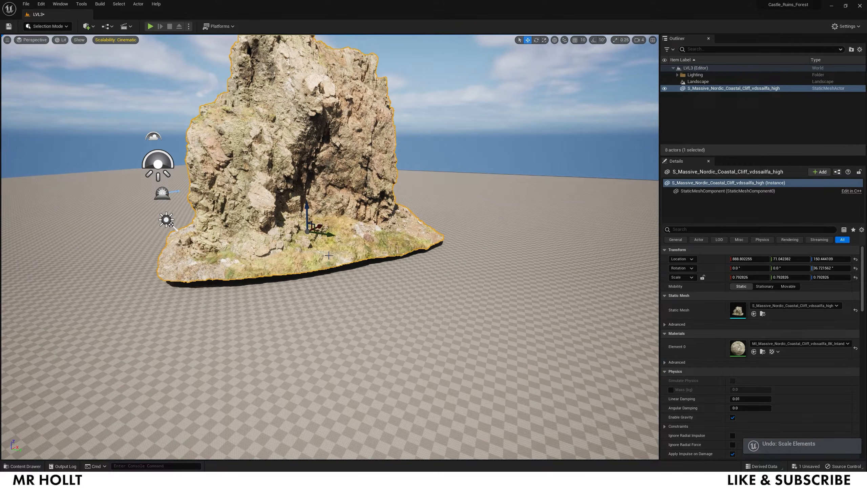
{"action": "left_click_drag", "start_coordinate": [327, 241], "coordinate": [346, 230]}
{"action": "right_click_drag", "start_coordinate": [331, 252], "coordinate": [331, 288]}
{"action": "key", "text": "s"}
{"action": "key", "text": "w"}
{"action": "key", "text": "ctrl+space"}
- Add the SKM_Manny mannequin in front of the cliff using the Skeletal Mesh filter
{"action": "left_click", "coordinate": [191, 378]}
{"action": "left_click", "coordinate": [185, 389]}
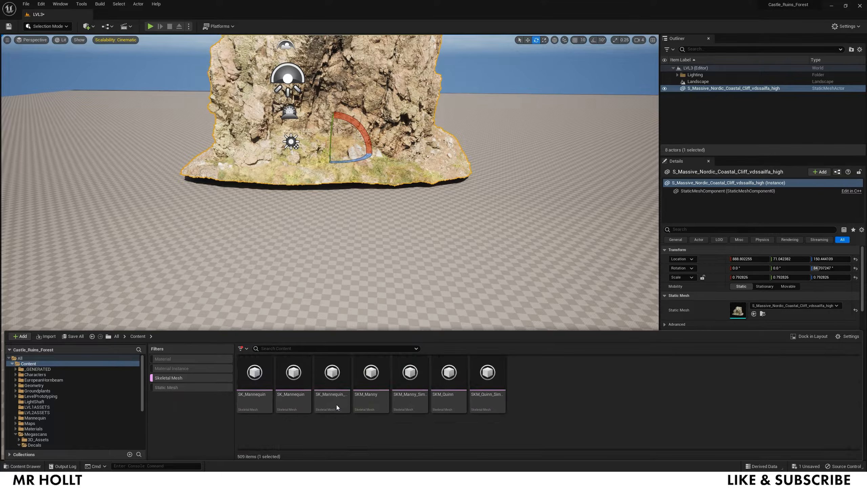
{"action": "left_click", "coordinate": [371, 366]}
{"action": "left_click_drag", "start_coordinate": [306, 269], "coordinate": [312, 270]}
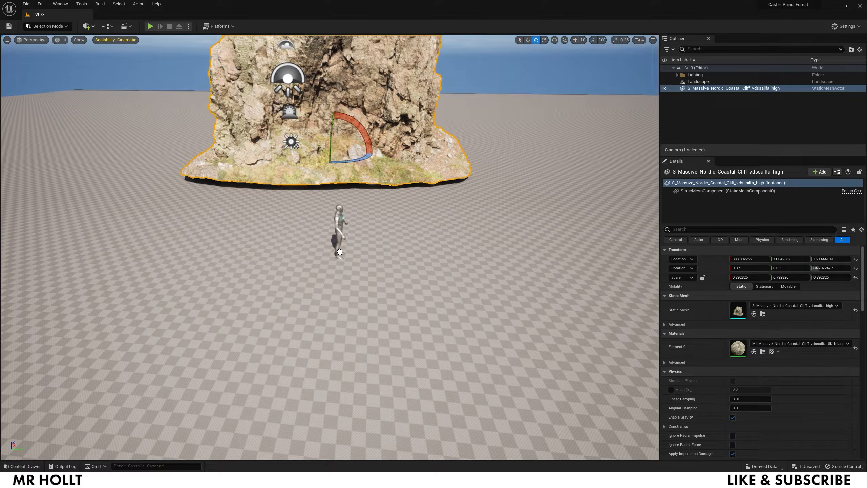
{"action": "left_click_drag", "start_coordinate": [392, 261], "coordinate": [391, 260]}
{"action": "key", "text": "w"}
{"action": "right_click_drag", "start_coordinate": [392, 261], "coordinate": [382, 205]}
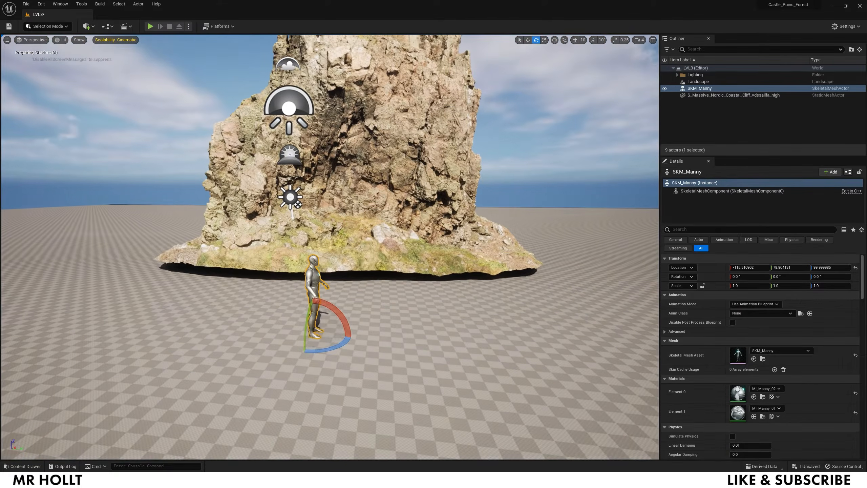
- Lower the cliff down onto the ground at about Z 0.92
{"action": "left_click", "coordinate": [358, 235]}
{"action": "key", "text": "w"}
{"action": "left_click_drag", "start_coordinate": [354, 229], "coordinate": [356, 252]}
- Select the landscape, try copying it, decline the large copy, and reopen the Content Drawer
{"action": "left_click", "coordinate": [484, 252]}
{"action": "mouse_move", "coordinate": [484, 252]}
{"action": "right_mouse_down"}
{"action": "mouse_move", "coordinate": [491, 252]}
{"action": "mouse_move", "coordinate": [471, 252]}
{"action": "mouse_move", "coordinate": [485, 256]}
{"action": "right_mouse_up"}
{"action": "key", "text": "s"}
{"action": "key", "text": "a"}
{"action": "key", "text": "ctrl+space"}
{"action": "key", "text": "d"}
{"action": "key", "text": "w"}
{"action": "key", "text": "ctrl+c"}
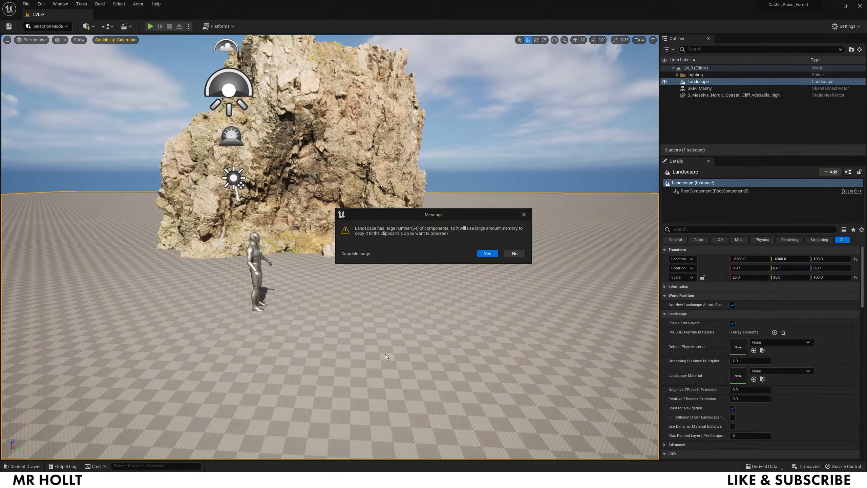
{"action": "left_click", "coordinate": [515, 253]}
{"action": "key", "text": "ctrl+space"}
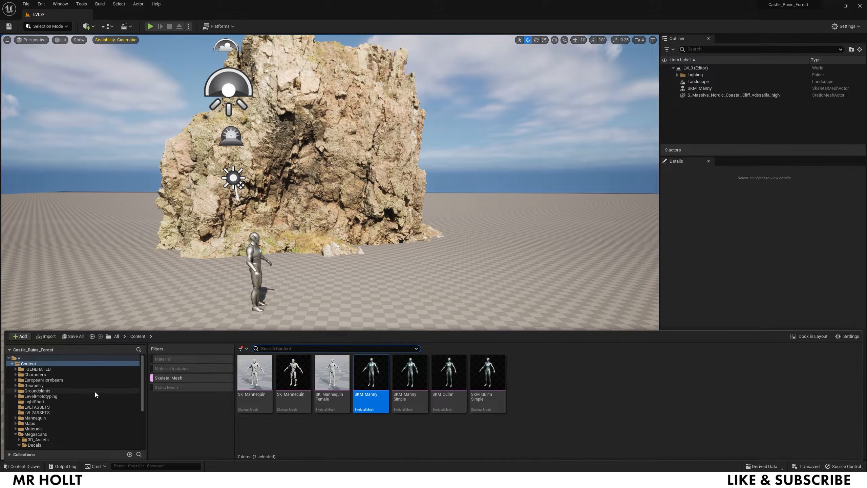
- Switch the filter back to Static Mesh and locate the chapel arch mesh in Content
{"action": "left_click", "coordinate": [51, 374]}
{"action": "left_click", "coordinate": [168, 378]}
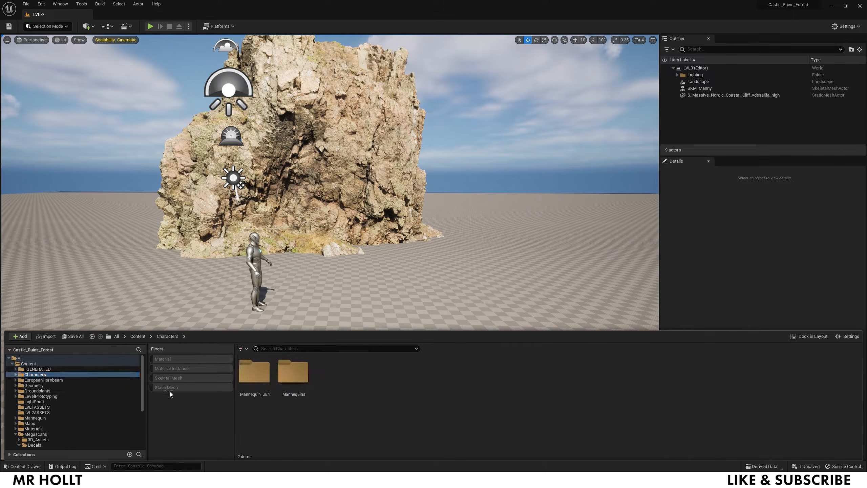
{"action": "left_click", "coordinate": [171, 388]}
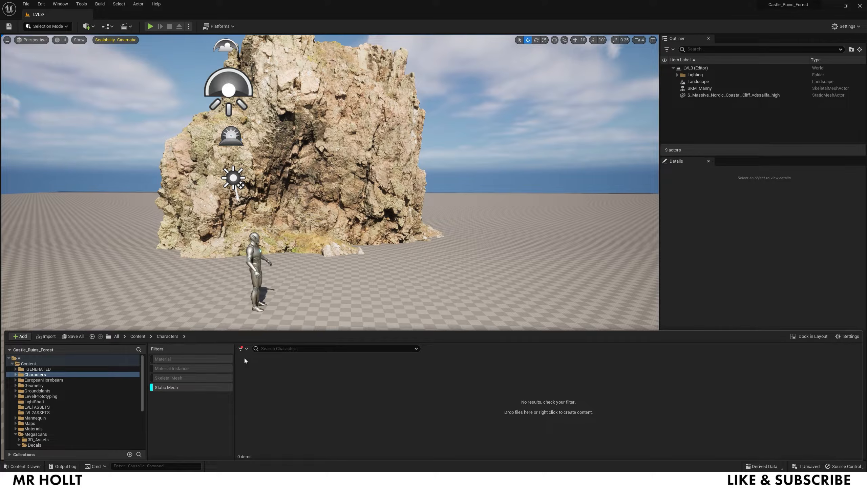
{"action": "left_click", "coordinate": [28, 363]}
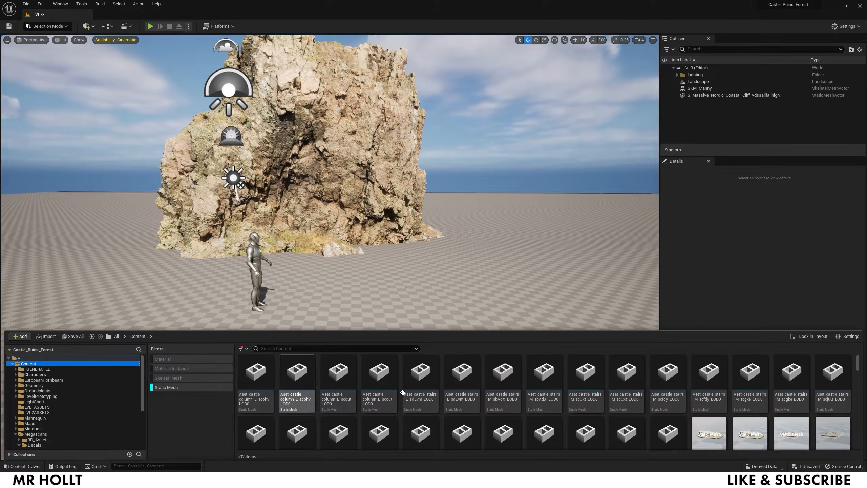
{"action": "scroll", "coordinate": [413, 392], "scroll_direction": "down", "scroll_amount": 2}
{"action": "scroll", "coordinate": [413, 392], "scroll_direction": "down", "scroll_amount": 5}
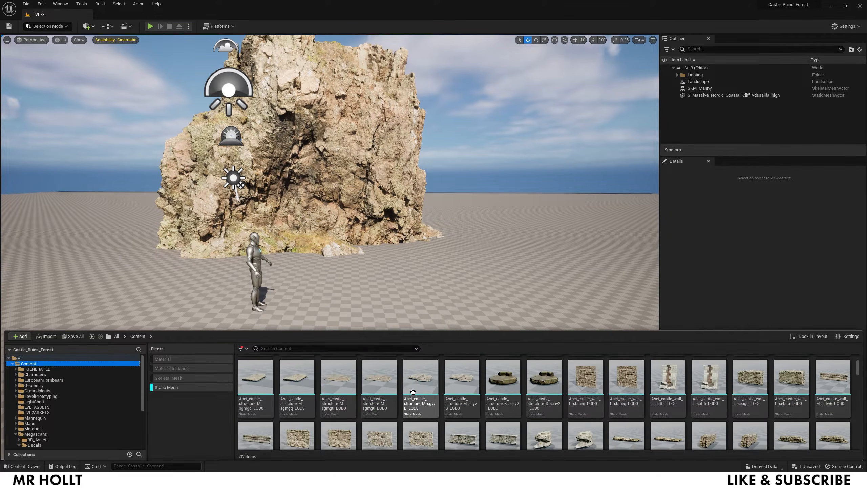
{"action": "scroll", "coordinate": [507, 400], "scroll_direction": "down", "scroll_amount": 1}
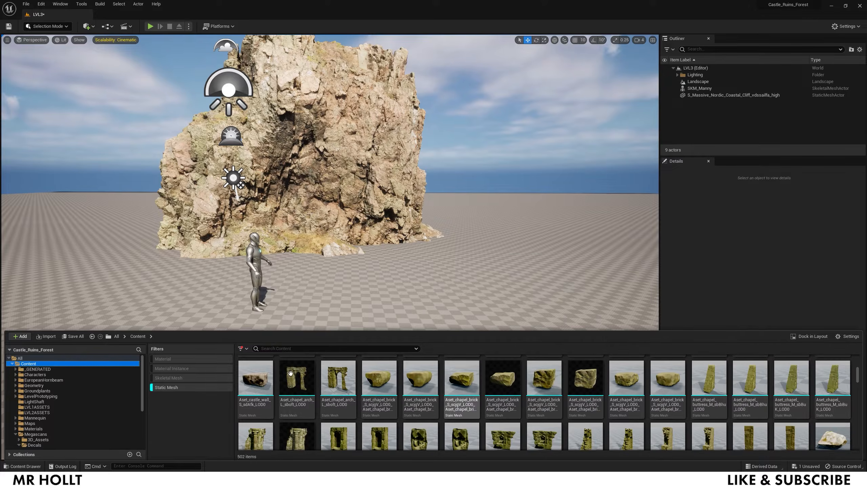
{"action": "left_click", "coordinate": [296, 382]}
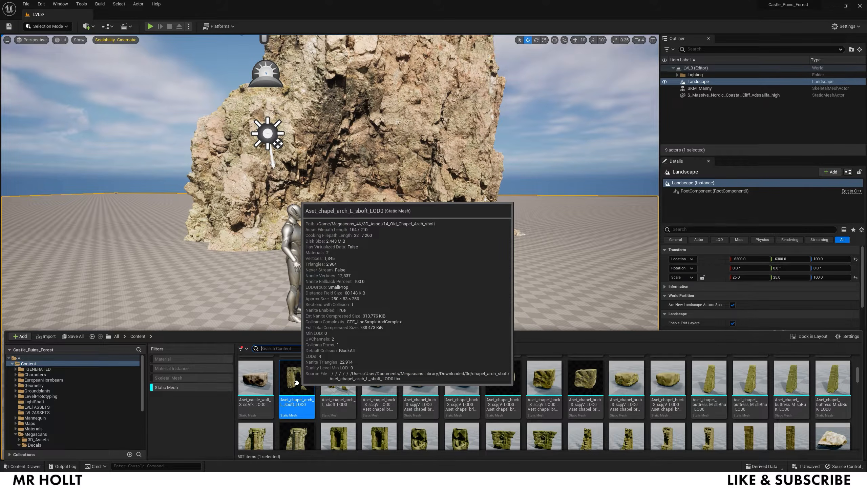
{"action": "right_click", "coordinate": [296, 381]}
{"action": "mouse_move", "coordinate": [362, 174]}
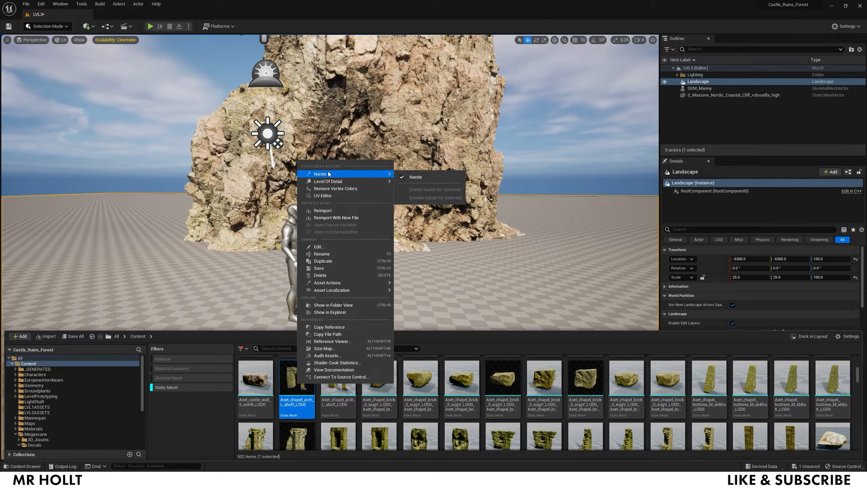
{"action": "left_click", "coordinate": [415, 176]}
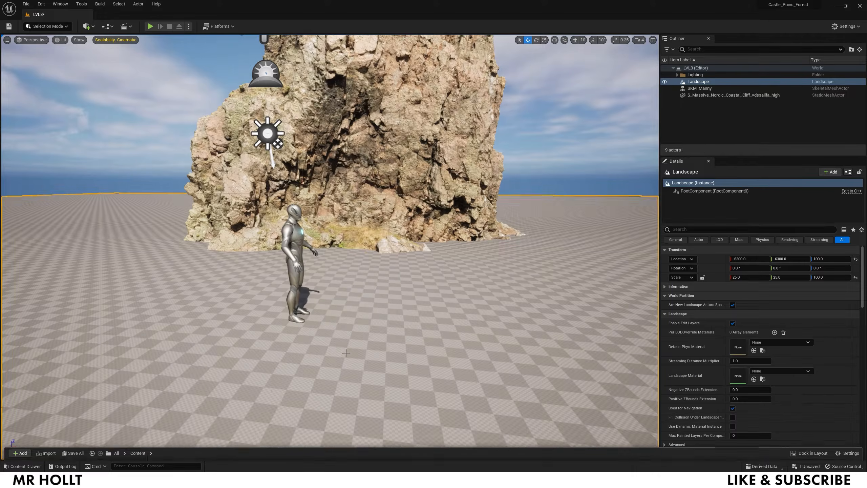
{"action": "key", "text": "ctrl+space"}
- Place the chapel arch in the level and rotate it to about 80°
{"action": "left_click_drag", "start_coordinate": [321, 404], "coordinate": [341, 275]}
{"action": "key", "text": "d"}
{"action": "right_click_drag", "start_coordinate": [338, 271], "coordinate": [386, 273]}
{"action": "key", "text": "e"}
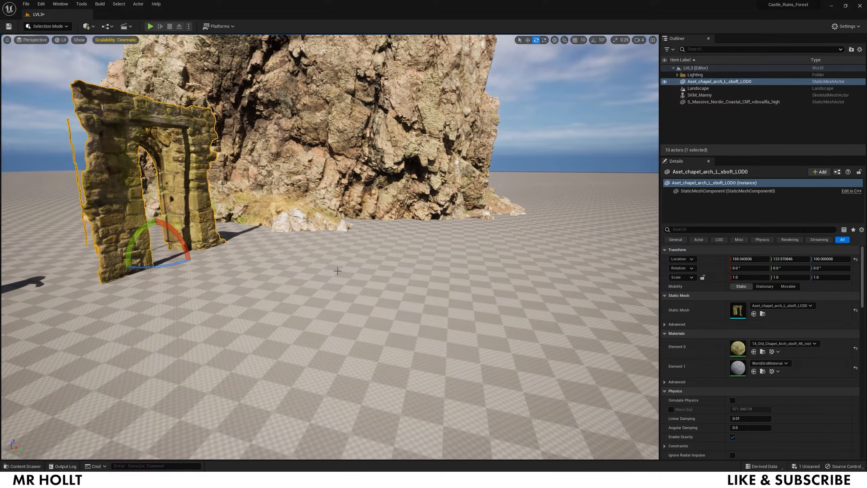
{"action": "left_click_drag", "start_coordinate": [177, 266], "coordinate": [301, 170]}
{"action": "key", "text": "a"}
{"action": "key", "text": "s"}
{"action": "mouse_move", "coordinate": [314, 136]}
{"action": "right_mouse_down"}
{"action": "mouse_move", "coordinate": [324, 136]}
{"action": "mouse_move", "coordinate": [314, 135]}
{"action": "right_mouse_up"}
{"action": "key", "text": "e"}
{"action": "key", "text": "w"}
{"action": "mouse_move", "coordinate": [277, 336]}
{"action": "right_mouse_down"}
{"action": "mouse_move", "coordinate": [283, 345]}
{"action": "mouse_move", "coordinate": [276, 336]}
{"action": "right_mouse_up"}
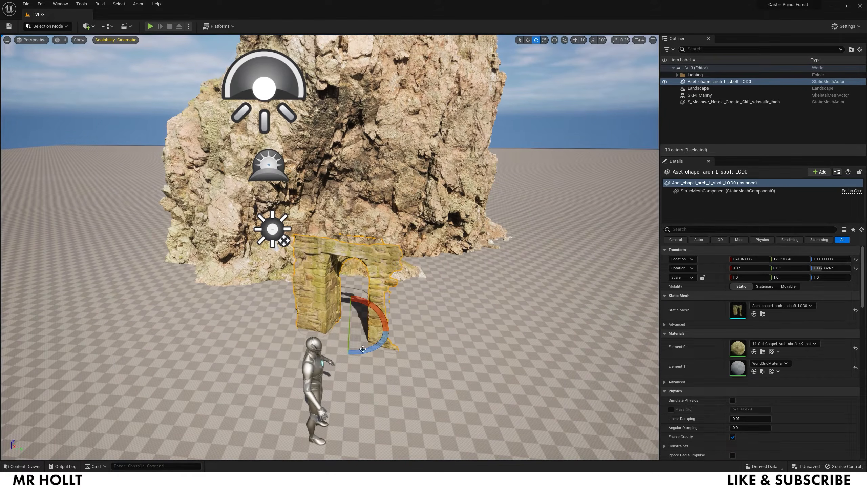
{"action": "left_click_drag", "start_coordinate": [362, 349], "coordinate": [350, 278]}
- Raise the chapel arch and push it into the cliff face
{"action": "key", "text": "w"}
{"action": "key", "text": "d"}
{"action": "right_click_drag", "start_coordinate": [362, 283], "coordinate": [324, 283]}
{"action": "left_click_drag", "start_coordinate": [376, 282], "coordinate": [420, 238]}
{"action": "key", "text": "ctrl+space"}
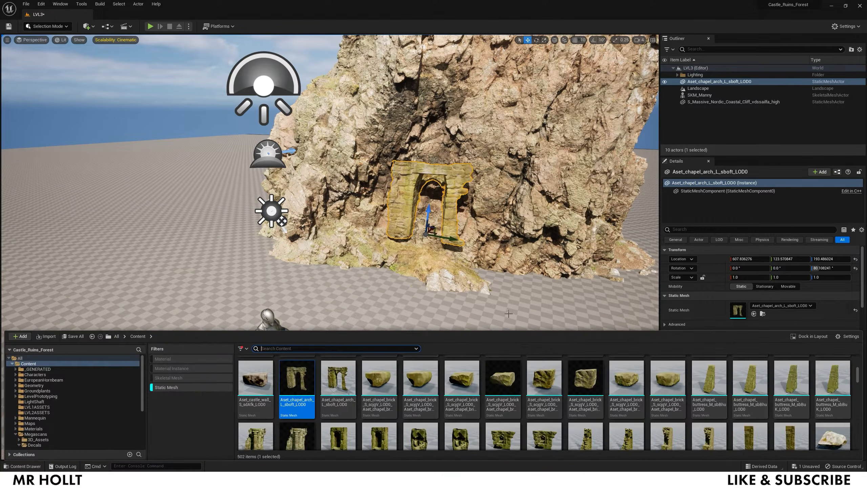
- Place Aset_castle_stairs_M_sevuM_LOD0 in the level and slide it under the arch
{"action": "scroll", "coordinate": [461, 397], "scroll_direction": "up", "scroll_amount": 5}
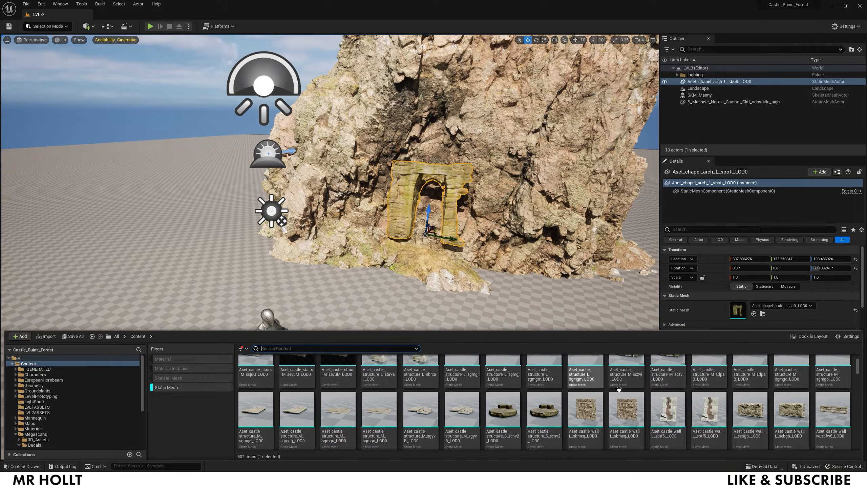
{"action": "scroll", "coordinate": [581, 380], "scroll_direction": "up", "scroll_amount": 3}
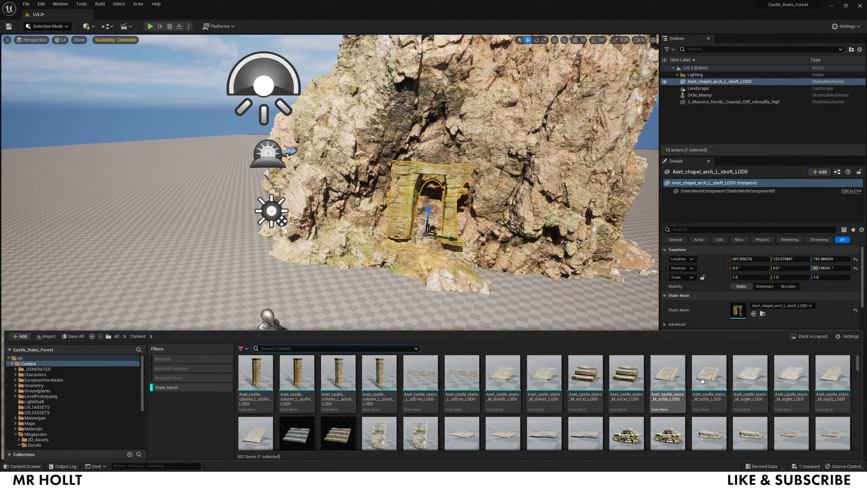
{"action": "scroll", "coordinate": [581, 381], "scroll_direction": "down", "scroll_amount": 1}
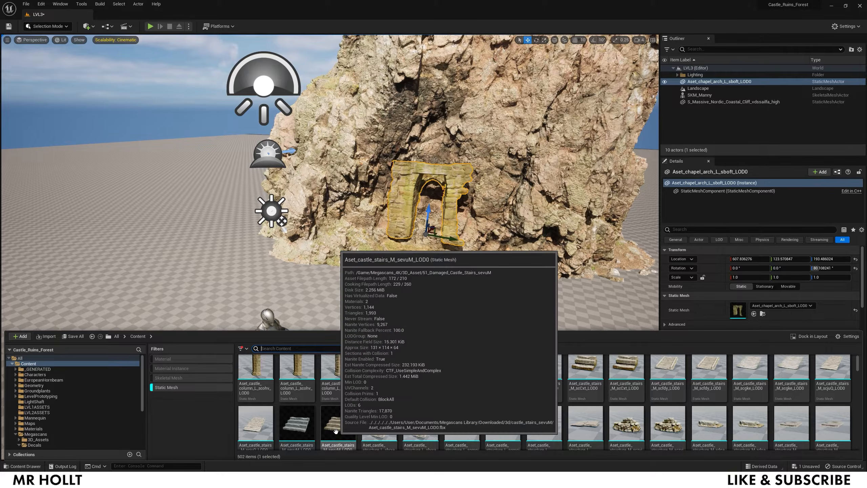
{"action": "right_click", "coordinate": [338, 427]}
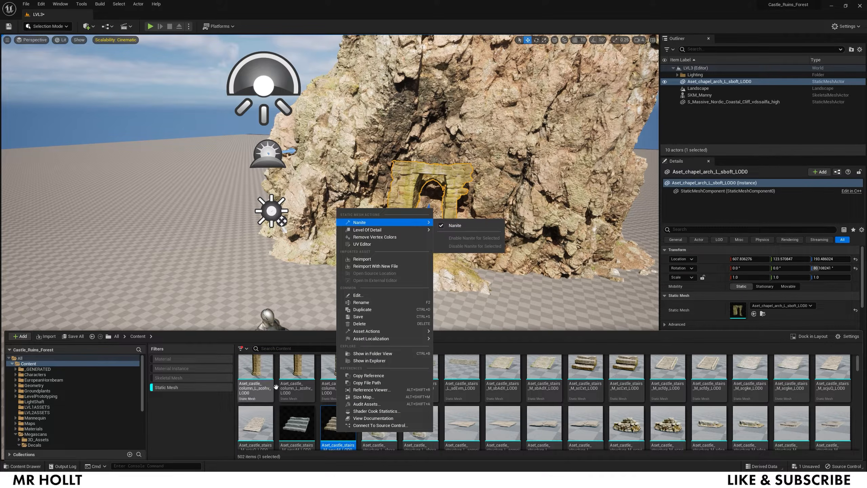
{"action": "left_click", "coordinate": [338, 427]}
{"action": "left_click_drag", "start_coordinate": [338, 427], "coordinate": [397, 271]}
{"action": "right_click_drag", "start_coordinate": [421, 318], "coordinate": [434, 319]}
{"action": "key", "text": "w"}
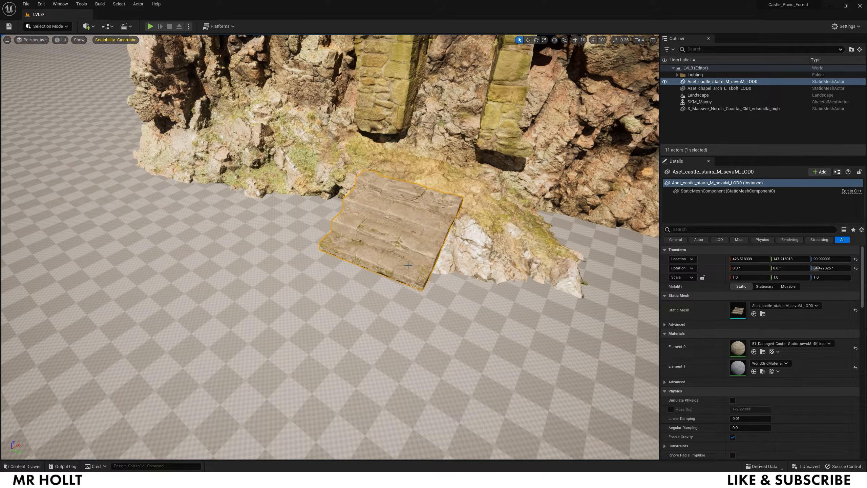
{"action": "left_click_drag", "start_coordinate": [391, 239], "coordinate": [402, 228]}
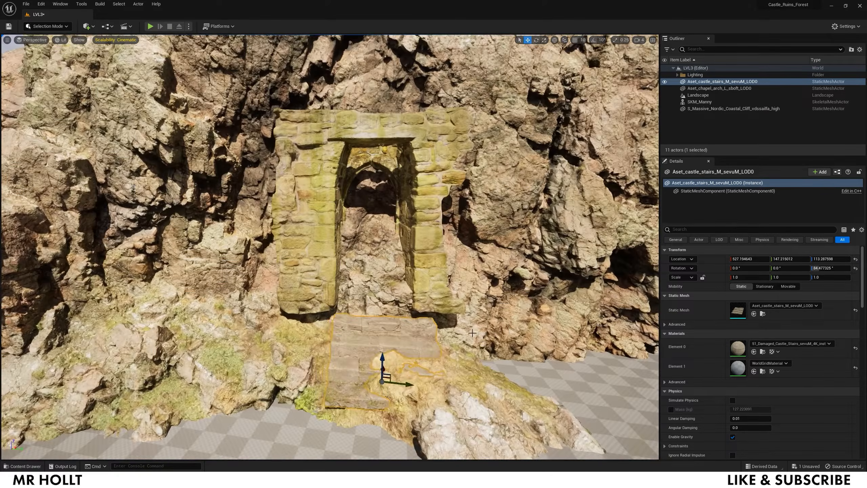
{"action": "left_click_drag", "start_coordinate": [381, 364], "coordinate": [321, 377]}
- Move the chapel arch left and lower it to sit on the stairs
{"action": "left_click", "coordinate": [354, 327]}
{"action": "left_click", "coordinate": [307, 273]}
{"action": "left_click_drag", "start_coordinate": [391, 283], "coordinate": [351, 282]}
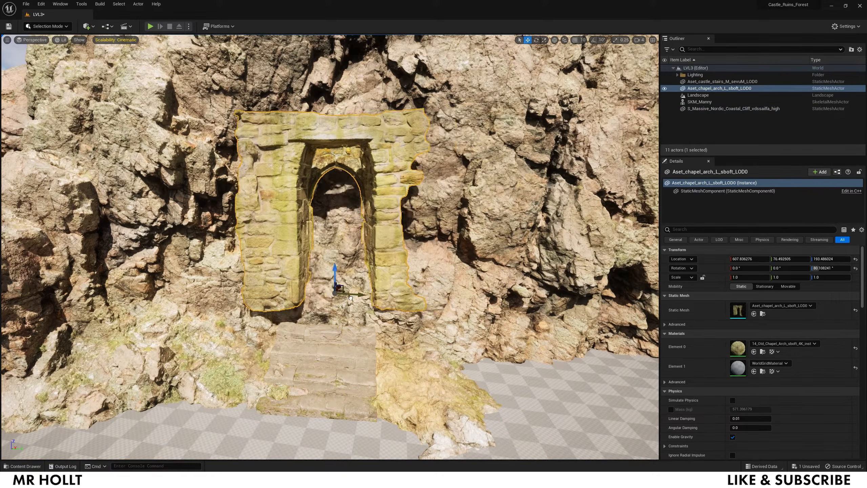
{"action": "right_click_drag", "start_coordinate": [341, 277], "coordinate": [328, 294]}
{"action": "right_click_drag", "start_coordinate": [294, 252], "coordinate": [307, 239]}
{"action": "left_click_drag", "start_coordinate": [354, 233], "coordinate": [354, 246]}
{"action": "right_click_drag", "start_coordinate": [355, 246], "coordinate": [364, 256]}
{"action": "left_click_drag", "start_coordinate": [364, 208], "coordinate": [364, 231]}
{"action": "right_click_drag", "start_coordinate": [363, 230], "coordinate": [358, 246]}
- Stand SKM_Manny in the arch entrance on the stairs
{"action": "left_click", "coordinate": [358, 369]}
{"action": "right_click_drag", "start_coordinate": [358, 369], "coordinate": [361, 338]}
{"action": "left_click", "coordinate": [304, 394]}
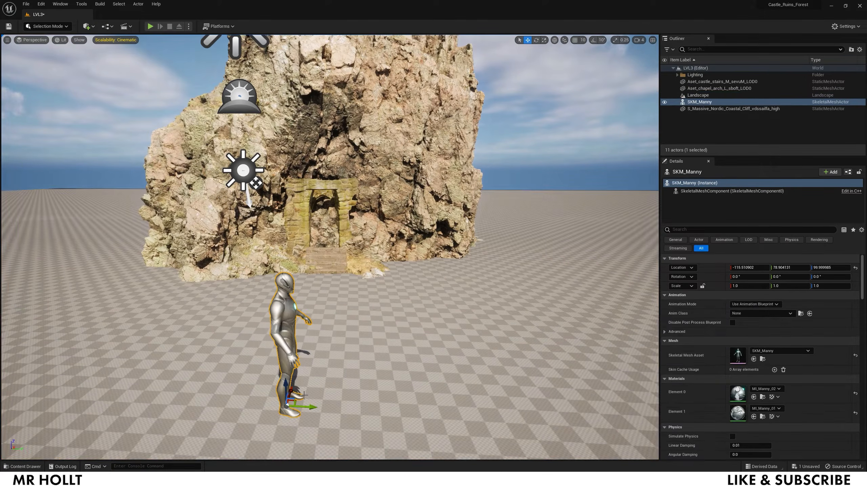
{"action": "left_click_drag", "start_coordinate": [292, 391], "coordinate": [325, 273]}
- Scale the chapel arch uniformly to about 1.22, undoing an uneven first attempt
{"action": "mouse_move", "coordinate": [343, 172]}
{"action": "right_mouse_down"}
{"action": "mouse_move", "coordinate": [345, 163]}
{"action": "mouse_move", "coordinate": [344, 172]}
{"action": "right_mouse_up"}
{"action": "key", "text": "w"}
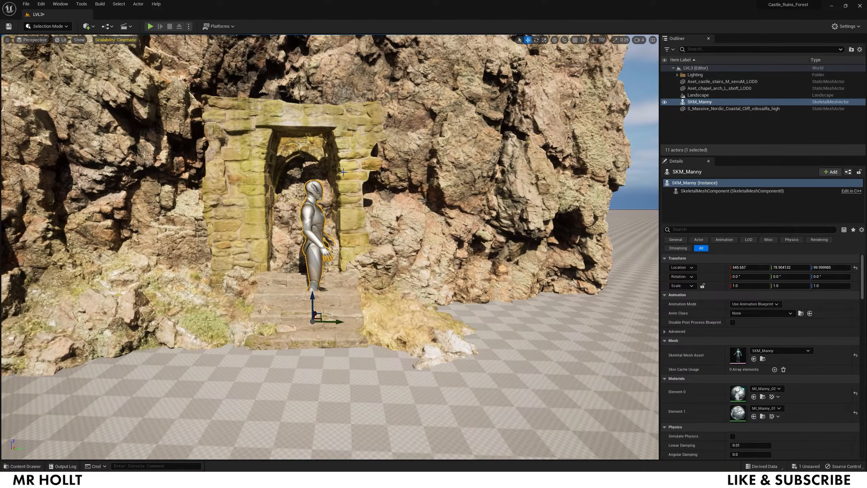
{"action": "left_click", "coordinate": [365, 224]}
{"action": "left_click_drag", "start_coordinate": [302, 277], "coordinate": [312, 263]}
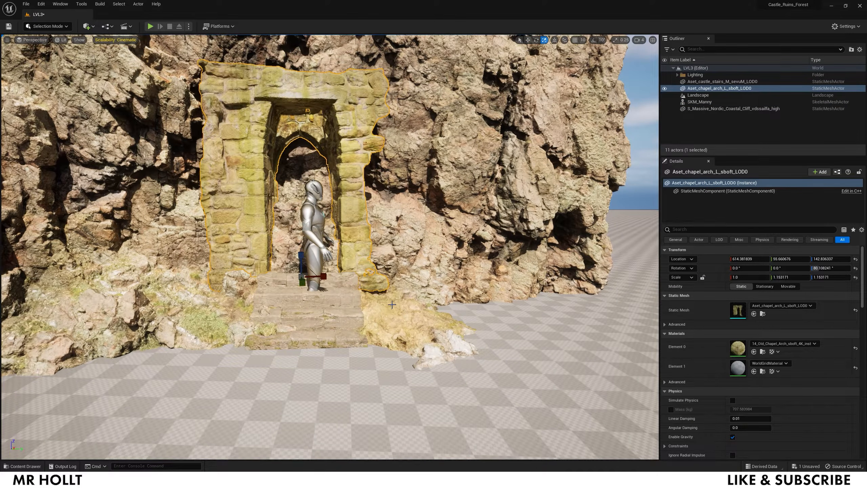
{"action": "key", "text": "ctrl+z"}
{"action": "left_click_drag", "start_coordinate": [302, 276], "coordinate": [319, 259]}
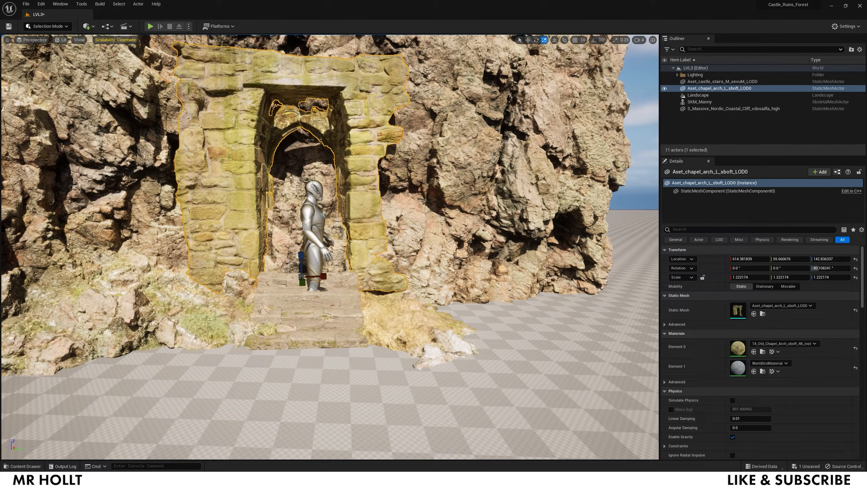
- Delete SKM_Manny from the level
{"action": "left_click", "coordinate": [376, 370]}
{"action": "left_click", "coordinate": [314, 239]}
{"action": "key", "text": "Delete"}
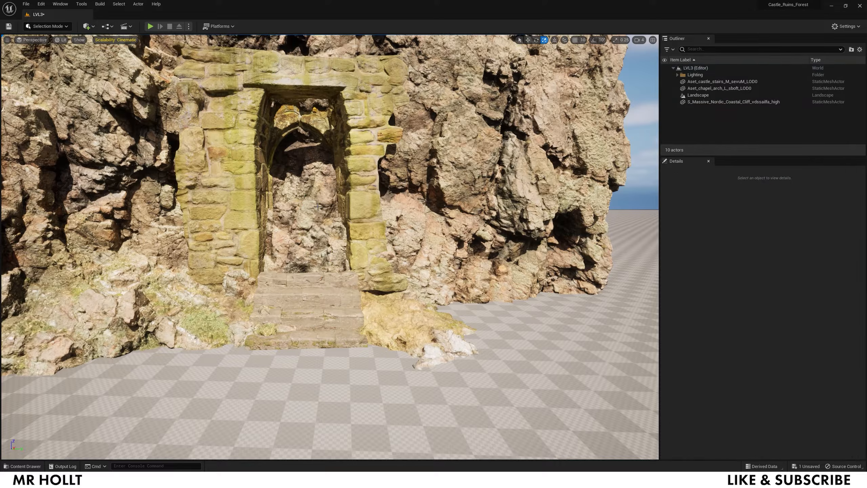
- Drag a chapel pillar from the Content Drawer beside the arch and scale it to about 1.17
{"action": "left_click", "coordinate": [395, 227]}
{"action": "key", "text": "ctrl+space"}
{"action": "scroll", "coordinate": [547, 403], "scroll_direction": "down", "scroll_amount": 1}
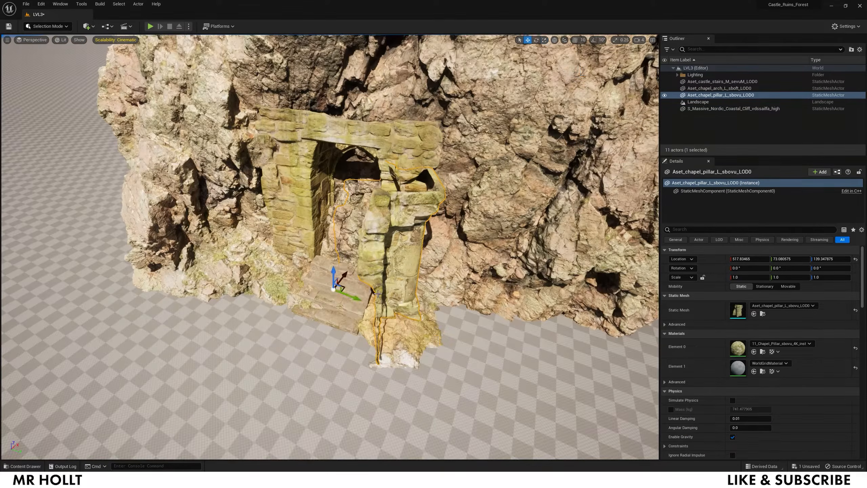
{"action": "left_click_drag", "start_coordinate": [396, 260], "coordinate": [358, 260]}
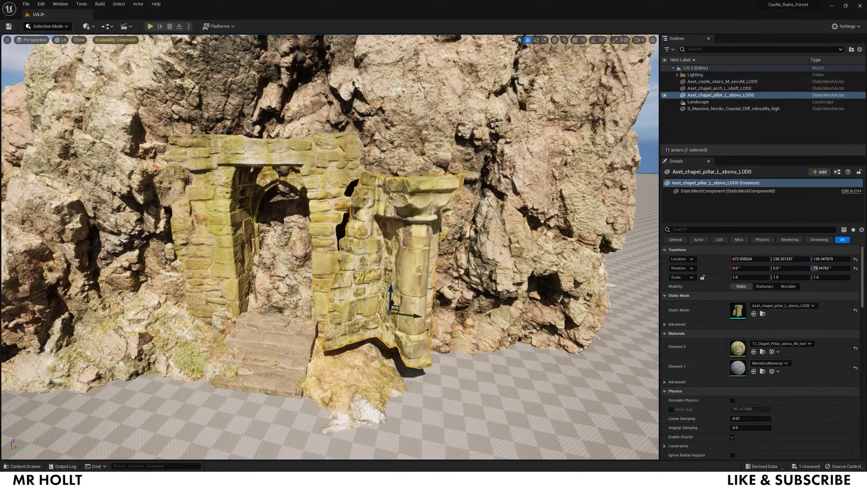
{"action": "key", "text": "r"}
{"action": "left_click_drag", "start_coordinate": [389, 312], "coordinate": [417, 273]}
- Rotate the first pillar to about 95 degrees and set it against the arch on the ground
{"action": "key", "text": "w"}
{"action": "key", "text": "e"}
{"action": "key", "text": "r"}
{"action": "key", "text": "e"}
{"action": "left_click_drag", "start_coordinate": [401, 303], "coordinate": [415, 302]}
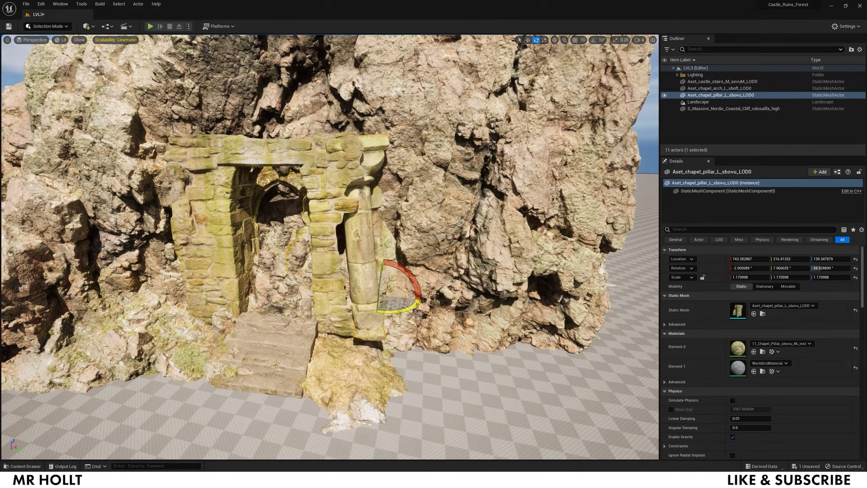
{"action": "right_click_drag", "start_coordinate": [414, 302], "coordinate": [423, 311]}
{"action": "key", "text": "w"}
{"action": "key", "text": "e"}
{"action": "left_click_drag", "start_coordinate": [371, 297], "coordinate": [415, 317]}
{"action": "key", "text": "w"}
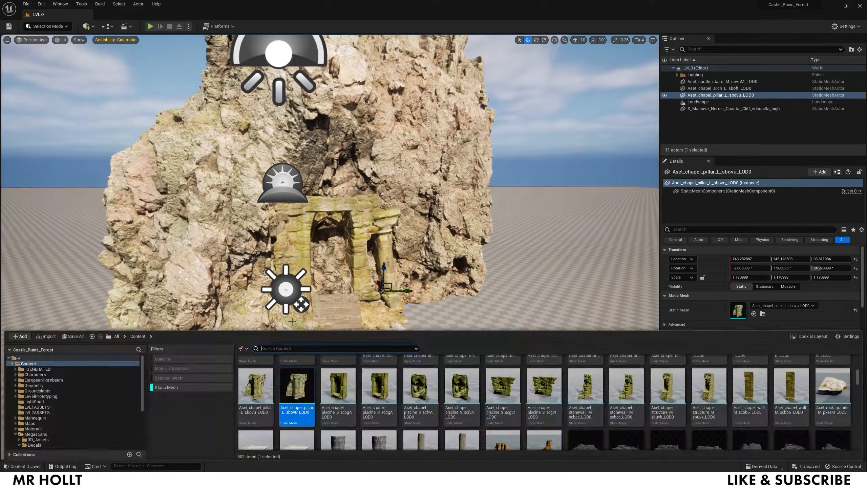
- Place a second chapel pillar on the other side of the doorway and lower it into position
{"action": "left_click_drag", "start_coordinate": [296, 397], "coordinate": [269, 267]}
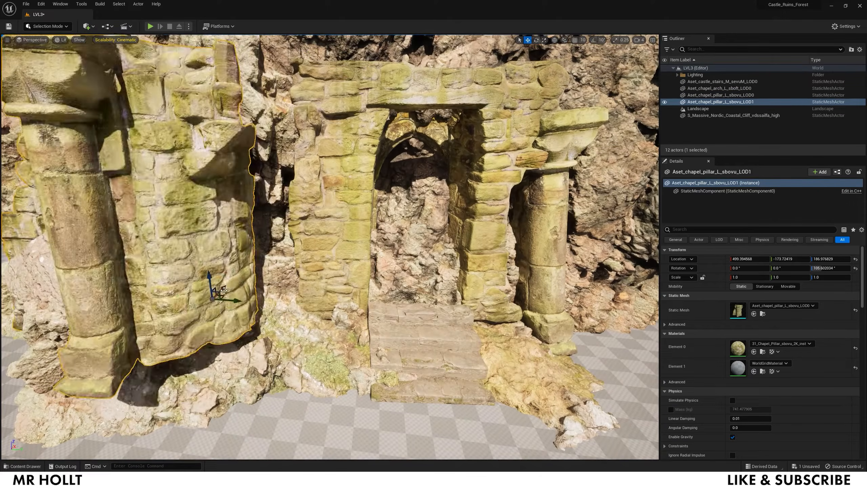
{"action": "left_click_drag", "start_coordinate": [223, 290], "coordinate": [329, 261]}
{"action": "right_click_drag", "start_coordinate": [330, 261], "coordinate": [337, 247]}
{"action": "left_click_drag", "start_coordinate": [312, 253], "coordinate": [312, 313]}
{"action": "right_click_drag", "start_coordinate": [312, 313], "coordinate": [266, 341]}
{"action": "left_click_drag", "start_coordinate": [372, 281], "coordinate": [379, 277]}
{"action": "left_click", "coordinate": [406, 245]}
{"action": "right_click_drag", "start_coordinate": [406, 246], "coordinate": [430, 244]}
{"action": "key", "text": "s"}
{"action": "mouse_move", "coordinate": [309, 352]}
{"action": "right_mouse_down"}
{"action": "mouse_move", "coordinate": [306, 360]}
{"action": "mouse_move", "coordinate": [310, 353]}
{"action": "right_mouse_up"}
{"action": "key", "text": "w"}
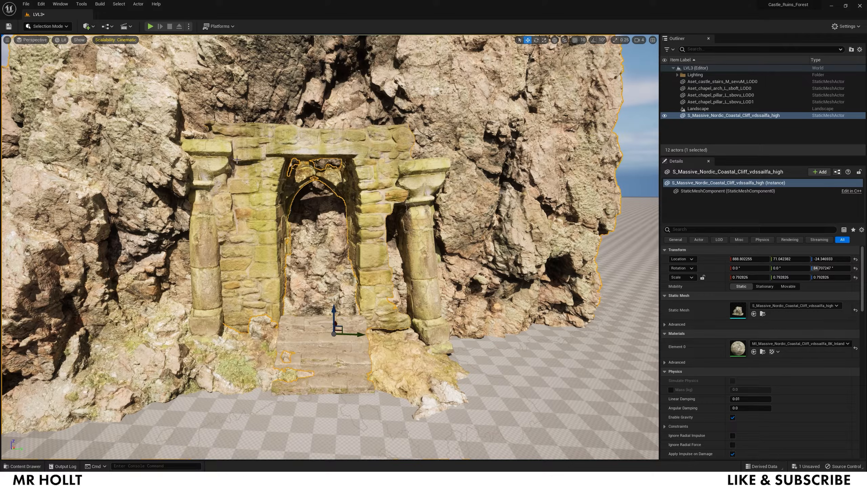
- Add a Cube from Quick Add > Shapes and pull it out of the rock onto the ground
{"action": "left_click", "coordinate": [89, 27]}
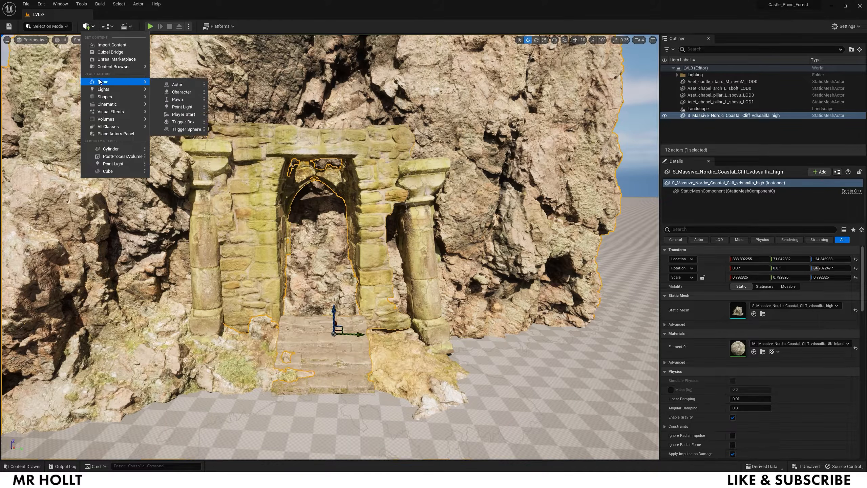
{"action": "mouse_move", "coordinate": [105, 98]}
{"action": "left_click", "coordinate": [177, 99]}
{"action": "scroll", "coordinate": [328, 246], "scroll_direction": "down", "scroll_amount": 10}
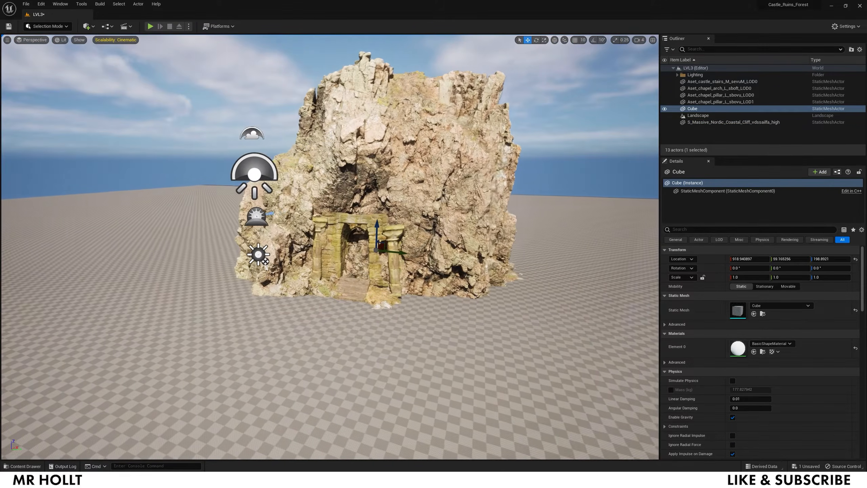
{"action": "key", "text": "d"}
{"action": "left_click_drag", "start_coordinate": [376, 245], "coordinate": [338, 345]}
- Raise the cube and narrow it to fit the archway, sliding it within the doorway
{"action": "key", "text": "r"}
{"action": "key", "text": "a"}
{"action": "right_click_drag", "start_coordinate": [318, 291], "coordinate": [346, 290]}
{"action": "key", "text": "w"}
{"action": "left_click_drag", "start_coordinate": [305, 248], "coordinate": [334, 208]}
{"action": "key", "text": "w"}
{"action": "right_click_drag", "start_coordinate": [338, 245], "coordinate": [351, 230]}
{"action": "key", "text": "a"}
{"action": "mouse_move", "coordinate": [352, 218]}
{"action": "left_mouse_down"}
{"action": "mouse_move", "coordinate": [330, 217]}
{"action": "mouse_move", "coordinate": [340, 217]}
{"action": "left_mouse_up"}
{"action": "right_click_drag", "start_coordinate": [341, 217], "coordinate": [300, 224]}
- Stretch the cube lengthwise so it reaches into the cliff
{"action": "key", "text": "d"}
{"action": "key", "text": "w"}
{"action": "key", "text": "q"}
{"action": "key", "text": "e"}
{"action": "key", "text": "s"}
{"action": "key", "text": "r"}
{"action": "left_click_drag", "start_coordinate": [358, 242], "coordinate": [378, 240]}
{"action": "key", "text": "d"}
{"action": "right_click_drag", "start_coordinate": [377, 240], "coordinate": [280, 250]}
{"action": "key", "text": "d"}
{"action": "left_click_drag", "start_coordinate": [244, 242], "coordinate": [289, 241]}
- Fine-tune the cube's length, settling at about 8.49 × 2.11 × 2.48
{"action": "key", "text": "d"}
{"action": "right_click_drag", "start_coordinate": [289, 241], "coordinate": [229, 244]}
{"action": "left_click_drag", "start_coordinate": [320, 255], "coordinate": [287, 255]}
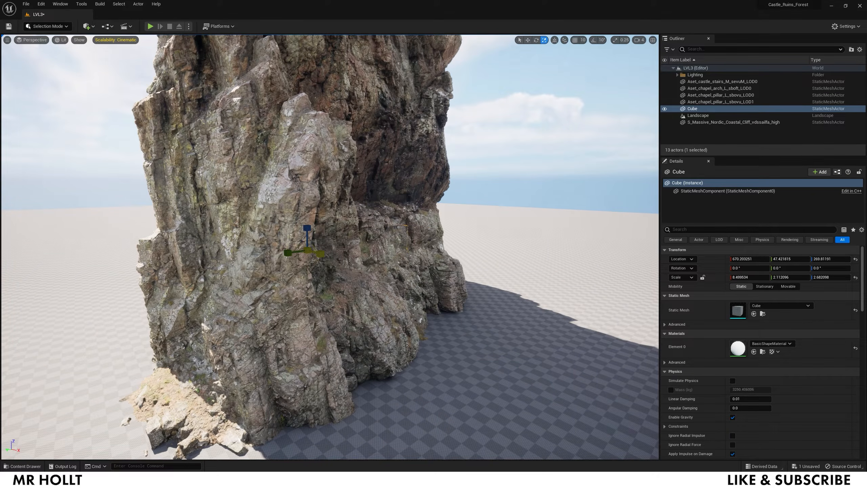
{"action": "key", "text": "w"}
{"action": "right_click_drag", "start_coordinate": [380, 299], "coordinate": [403, 294]}
{"action": "key", "text": "s"}
{"action": "key", "text": "a"}
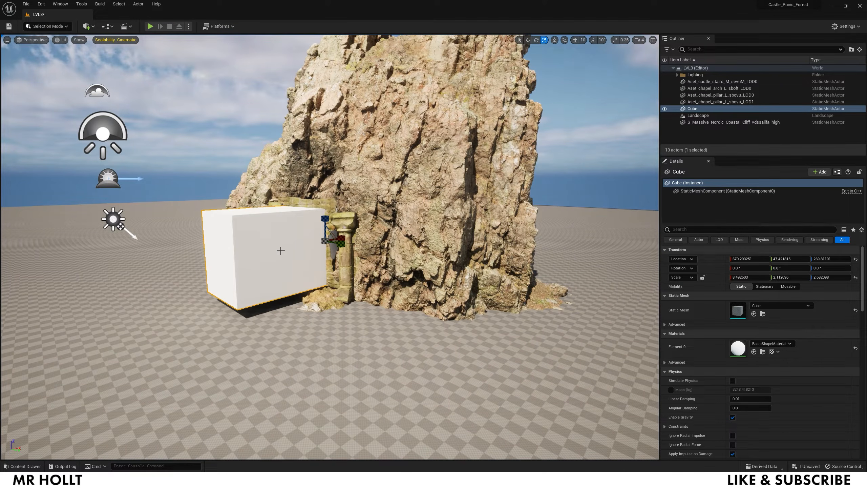
- Select the cliff with the cube and set up a Modeling-mode Mesh Boolean Difference subtracting the cube
{"action": "left_click", "coordinate": [383, 160], "text": "ctrl"}
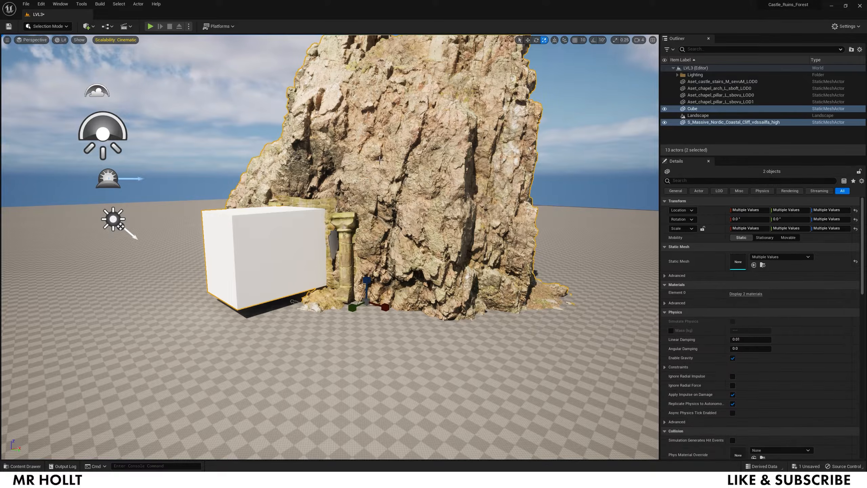
{"action": "left_click", "coordinate": [58, 28]}
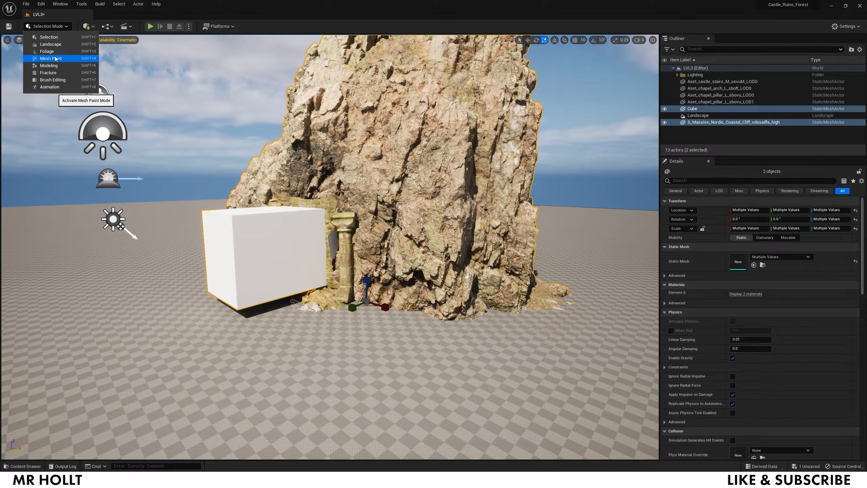
{"action": "left_click", "coordinate": [49, 66]}
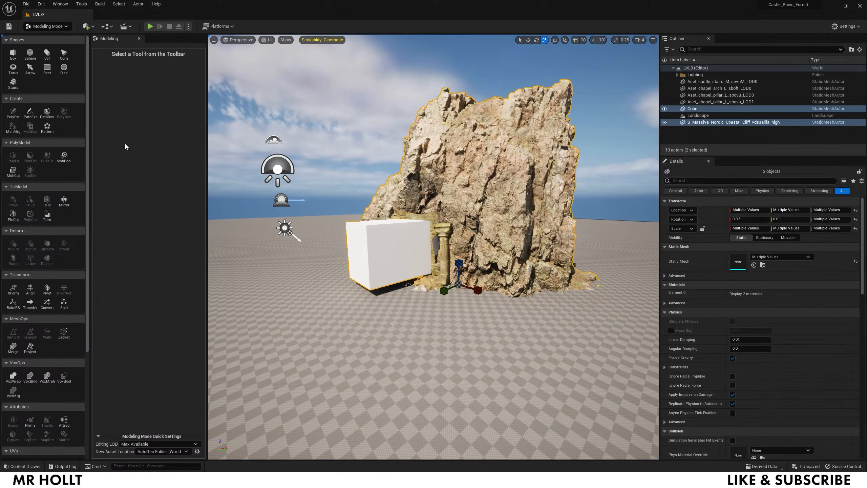
{"action": "left_click", "coordinate": [63, 158]}
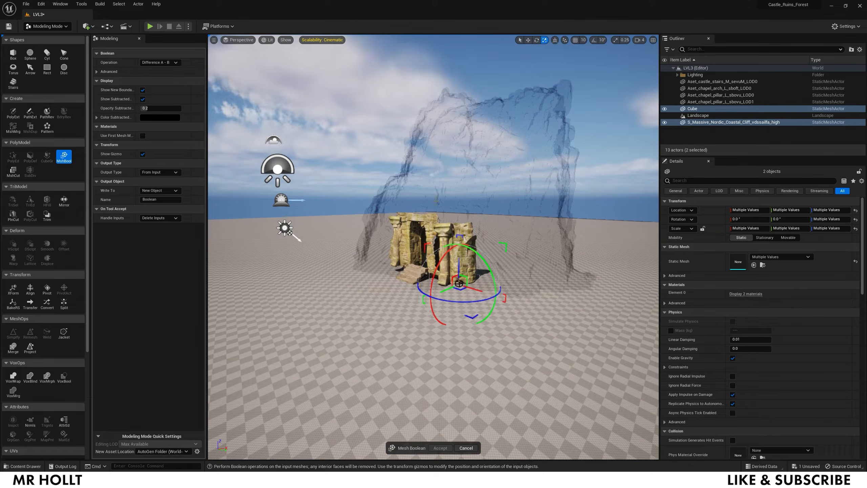
{"action": "left_click_drag", "start_coordinate": [154, 108], "coordinate": [181, 108]}
{"action": "right_click_drag", "start_coordinate": [456, 141], "coordinate": [507, 145]}
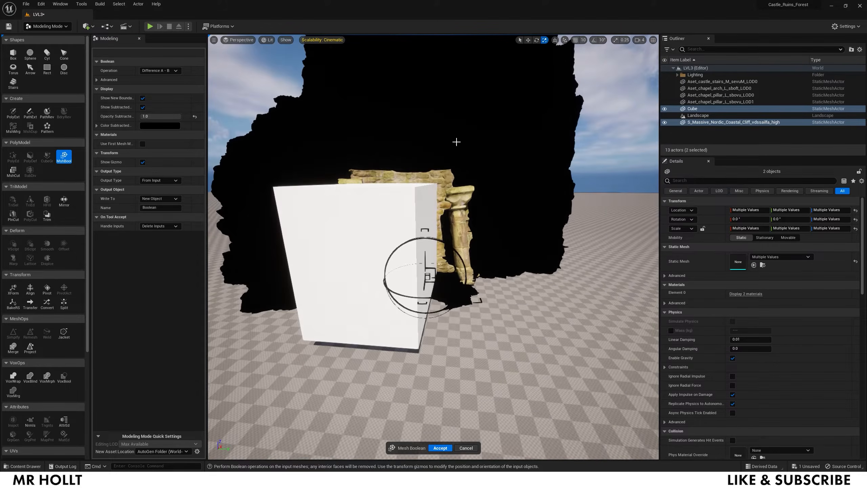
{"action": "left_click", "coordinate": [168, 84]}
- Accept the Boolean cut and inspect the new hollow behind the arch
{"action": "right_click_drag", "start_coordinate": [314, 236], "coordinate": [315, 236]}
{"action": "right_click_drag", "start_coordinate": [442, 304], "coordinate": [442, 304]}
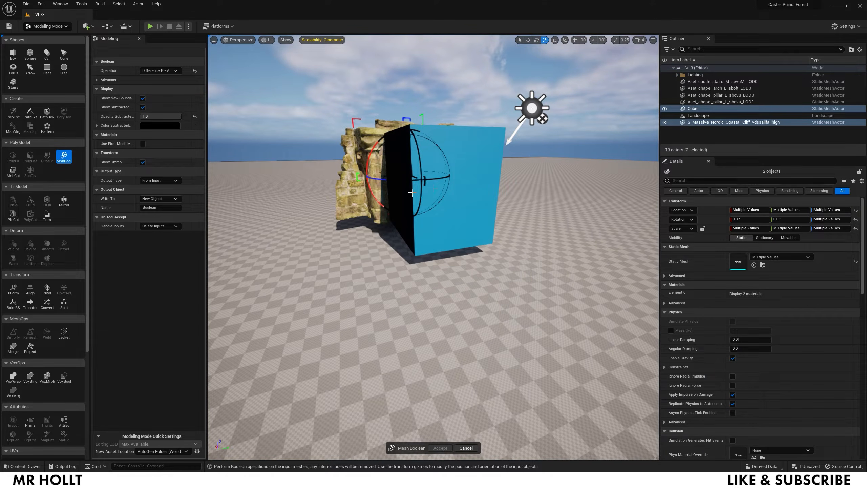
{"action": "right_click_drag", "start_coordinate": [478, 281], "coordinate": [477, 281]}
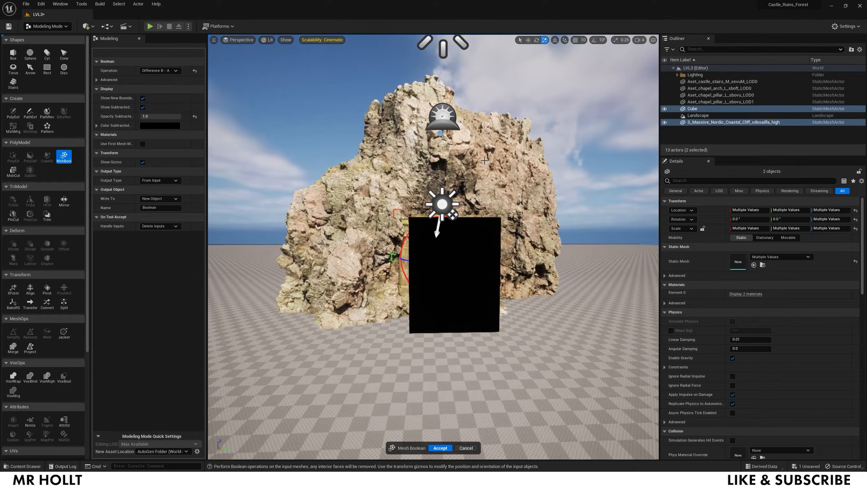
{"action": "right_click_drag", "start_coordinate": [491, 179], "coordinate": [545, 447]}
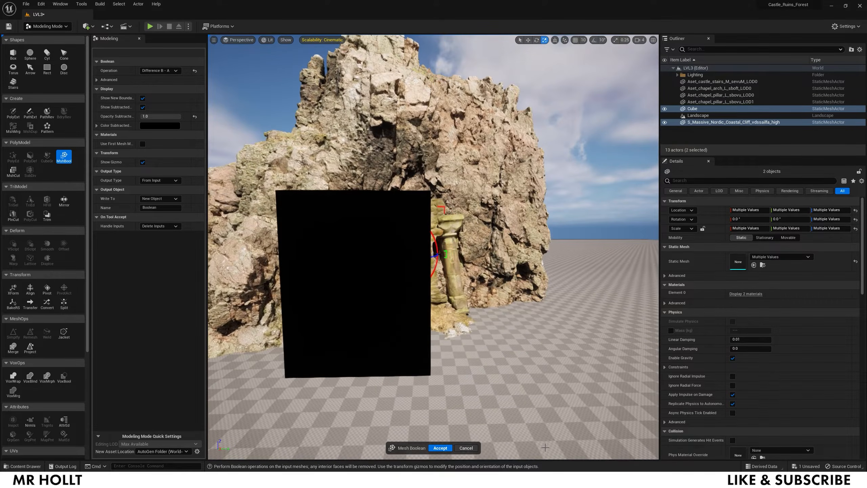
{"action": "left_click", "coordinate": [440, 447]}
{"action": "right_click_drag", "start_coordinate": [439, 375], "coordinate": [440, 376]}
{"action": "key", "text": "s"}
{"action": "right_click_drag", "start_coordinate": [496, 357], "coordinate": [496, 356]}
{"action": "key", "text": "a"}
{"action": "key", "text": "w"}
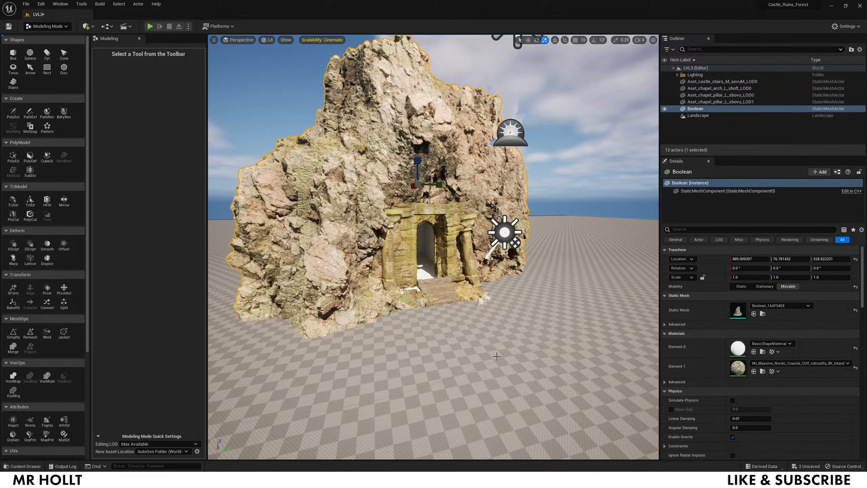
- Return to Selection Mode and place a Cine Camera Actor from Quick Add > Cinematic
{"action": "left_click", "coordinate": [57, 27]}
{"action": "left_click", "coordinate": [48, 37]}
{"action": "left_click", "coordinate": [89, 29]}
{"action": "mouse_move", "coordinate": [104, 92]}
{"action": "mouse_move", "coordinate": [112, 108]}
{"action": "left_click", "coordinate": [184, 104]}
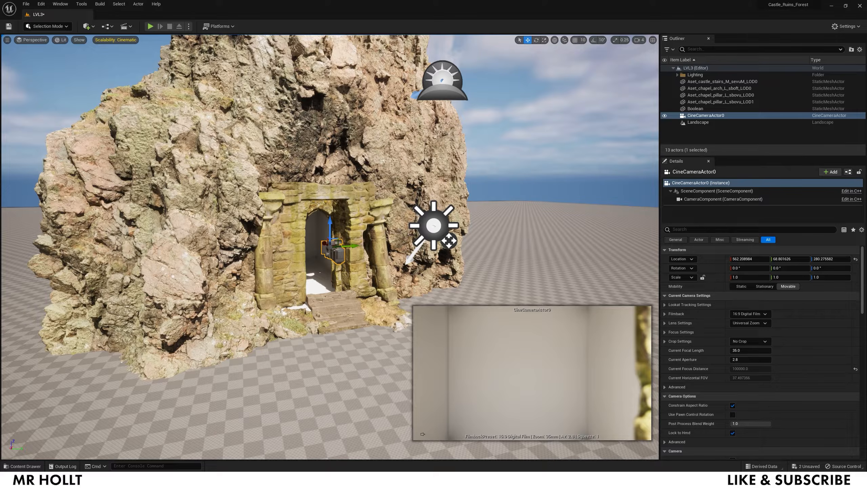
- Pilot the new camera and move it back to frame the cliff rock
{"action": "right_click", "coordinate": [340, 252]}
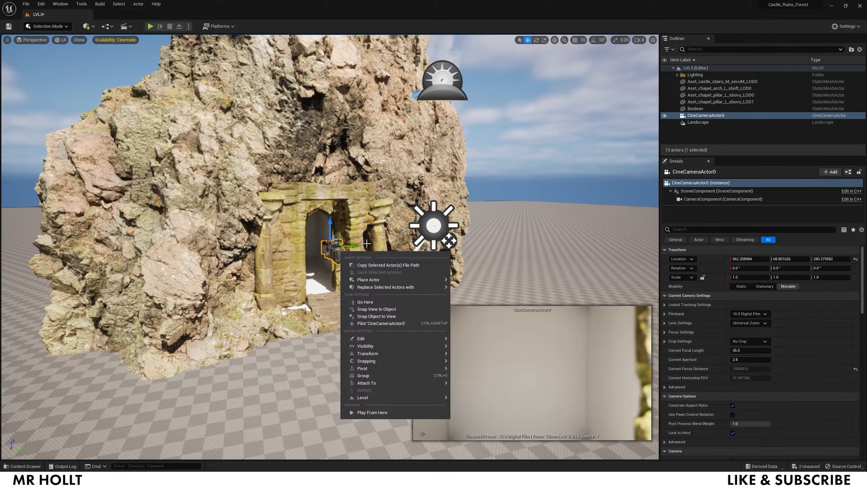
{"action": "left_click", "coordinate": [376, 327]}
{"action": "key", "text": "s"}
{"action": "right_click_drag", "start_coordinate": [430, 296], "coordinate": [469, 296]}
{"action": "key", "text": "a"}
{"action": "key", "text": "s"}
{"action": "key", "text": "a"}
{"action": "key", "text": "d"}
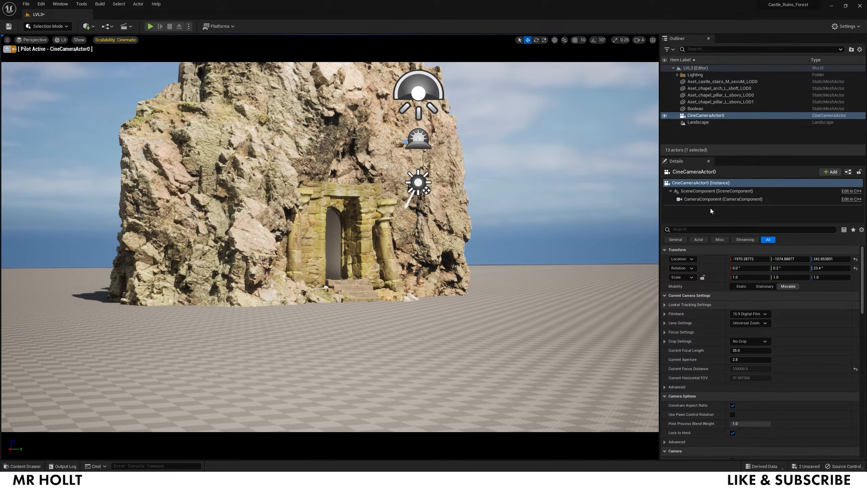
- Set the filmback to 16:9 DSLR and focal length to 24, then refine the framing
{"action": "left_click", "coordinate": [749, 314]}
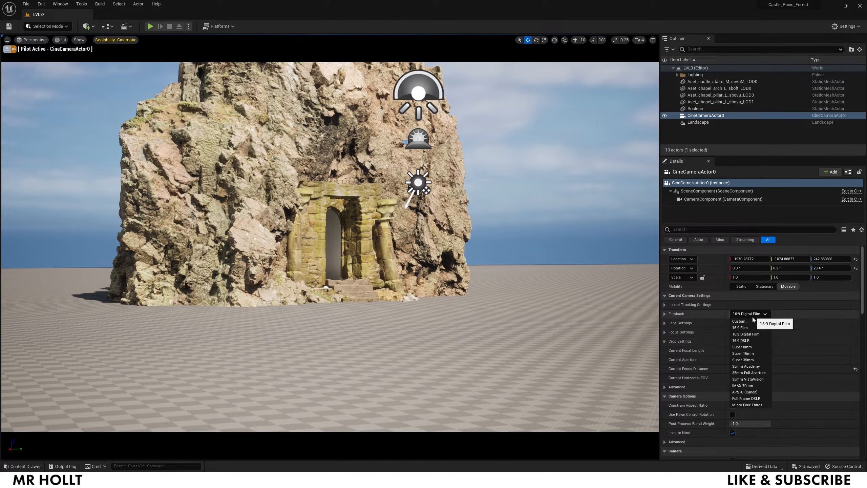
{"action": "left_click", "coordinate": [747, 340]}
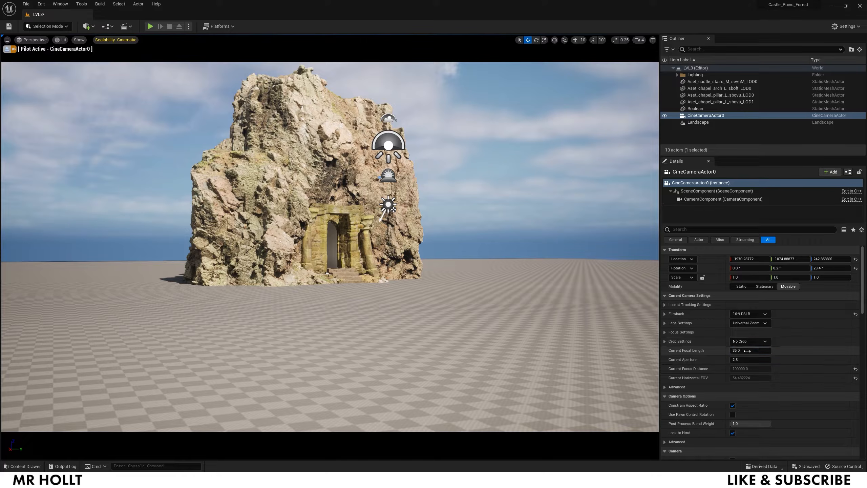
{"action": "left_click", "coordinate": [748, 351]}
{"action": "type", "text": "24"}
{"action": "key", "text": "Return"}
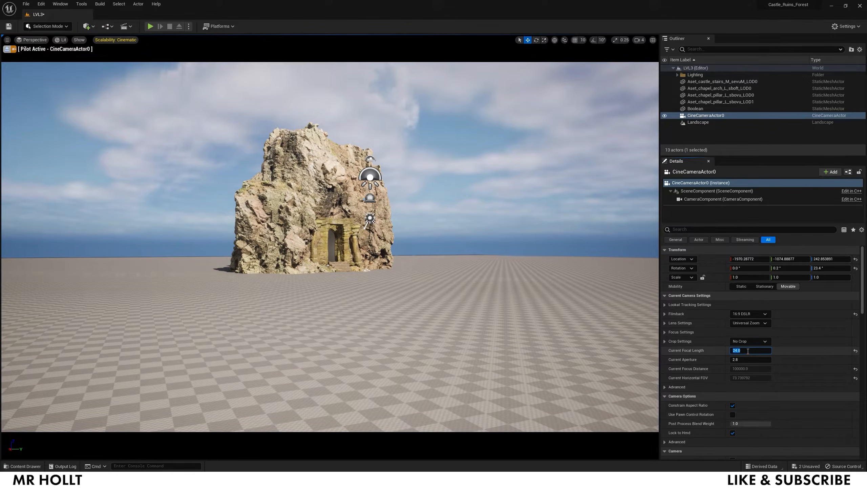
{"action": "key", "text": "w"}
{"action": "right_click_drag", "start_coordinate": [344, 301], "coordinate": [345, 302]}
{"action": "key", "text": "d"}
{"action": "key", "text": "w"}
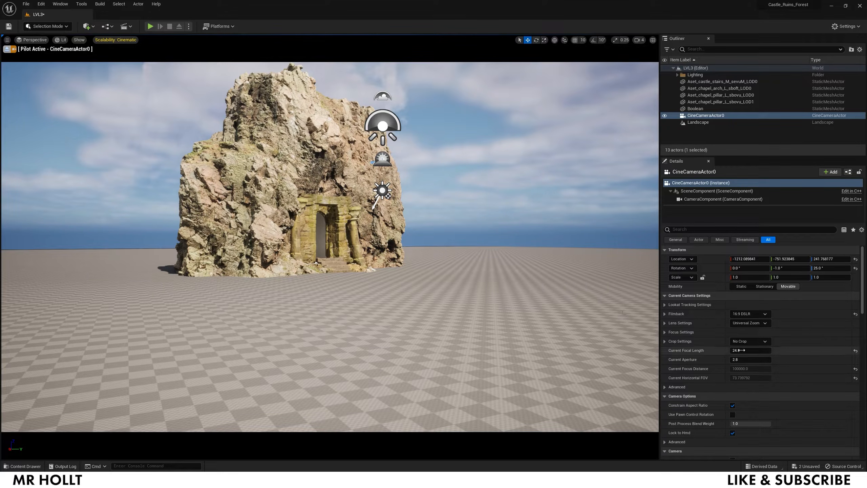
- Create a new Outliner folder and name it Cinema
{"action": "right_click", "coordinate": [695, 129]}
{"action": "left_click", "coordinate": [715, 146]}
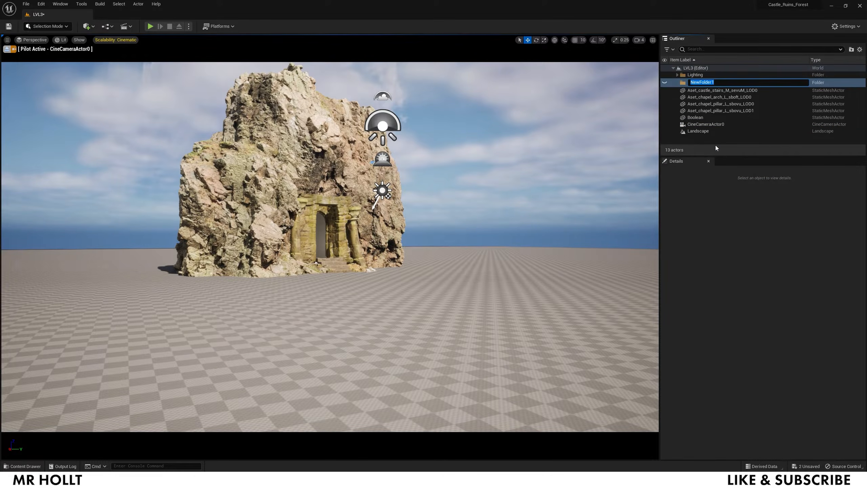
{"action": "type", "text": "cINEMA"}
{"action": "key", "text": "Return"}
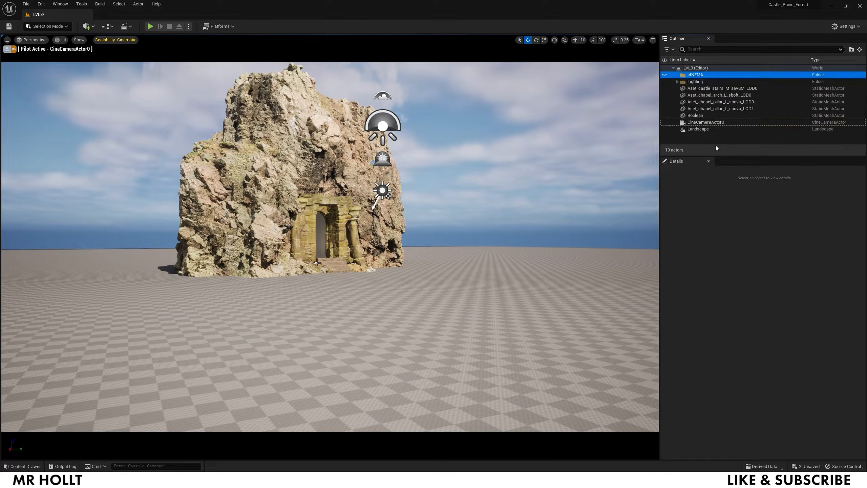
{"action": "right_click", "coordinate": [703, 76]}
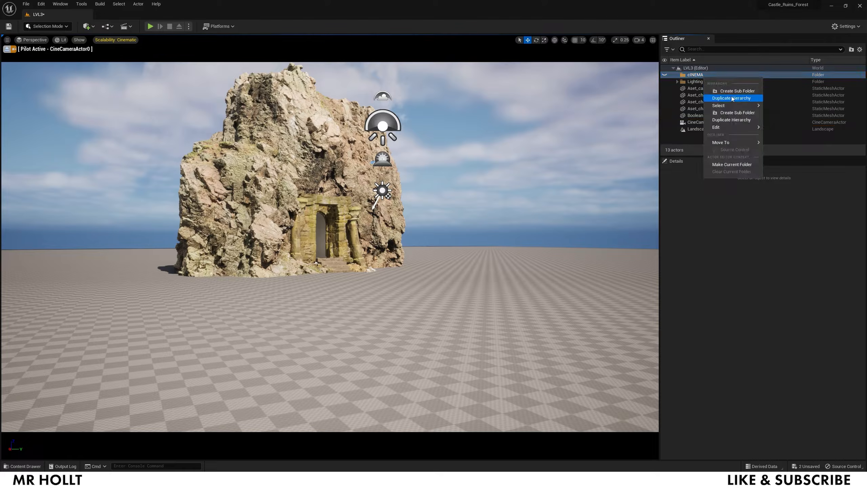
{"action": "mouse_move", "coordinate": [755, 127]}
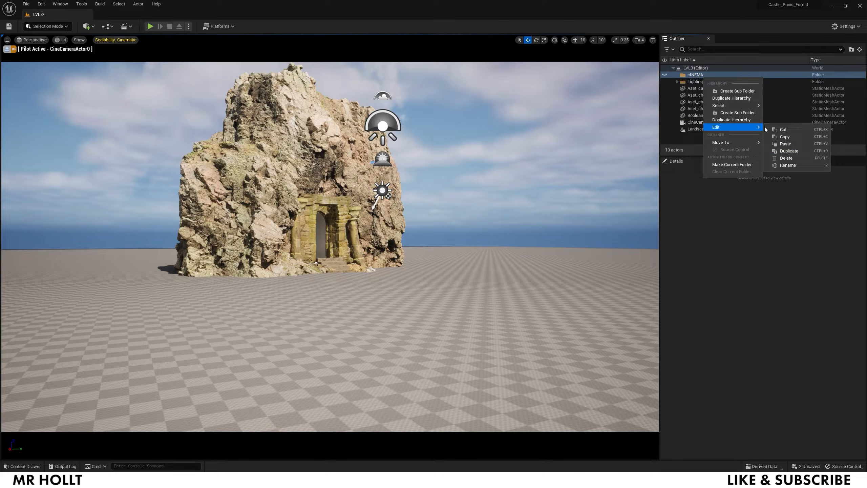
{"action": "left_click", "coordinate": [788, 165]}
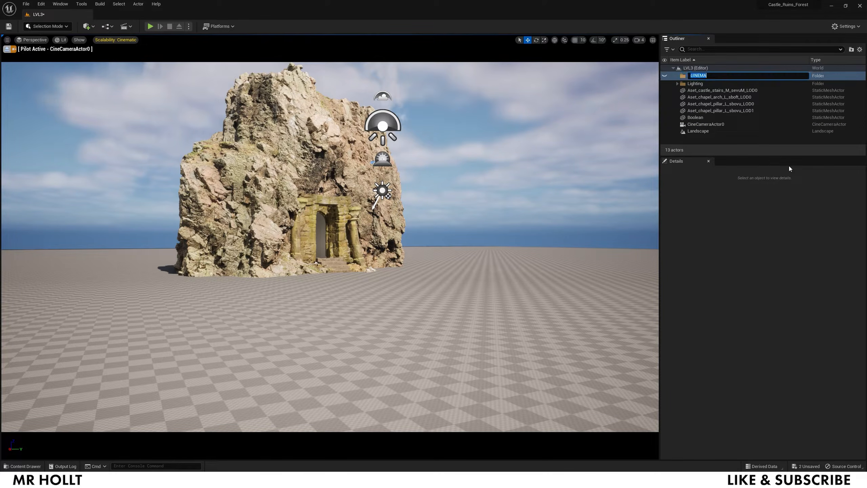
{"action": "type", "text": "Cinema"}
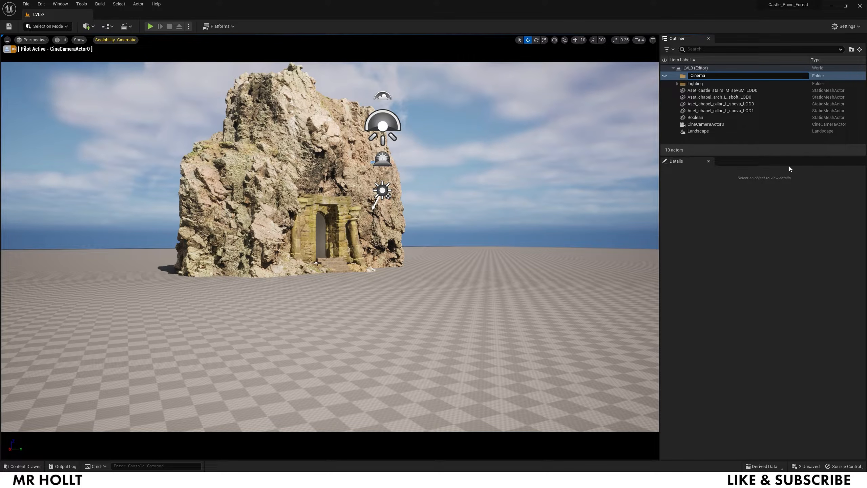
{"action": "key", "text": "Return"}
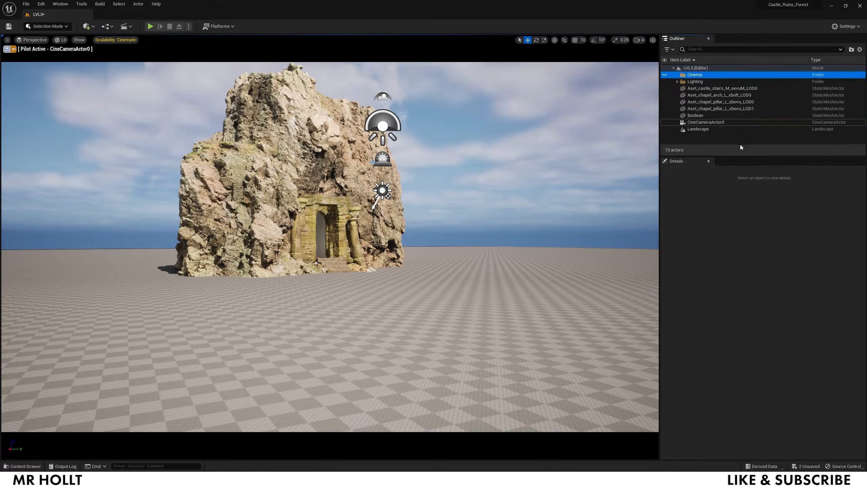
- Move CineCameraActor0 into the Cinema folder and stop piloting the camera
{"action": "left_click", "coordinate": [698, 123]}
{"action": "left_click_drag", "start_coordinate": [698, 123], "coordinate": [692, 76]}
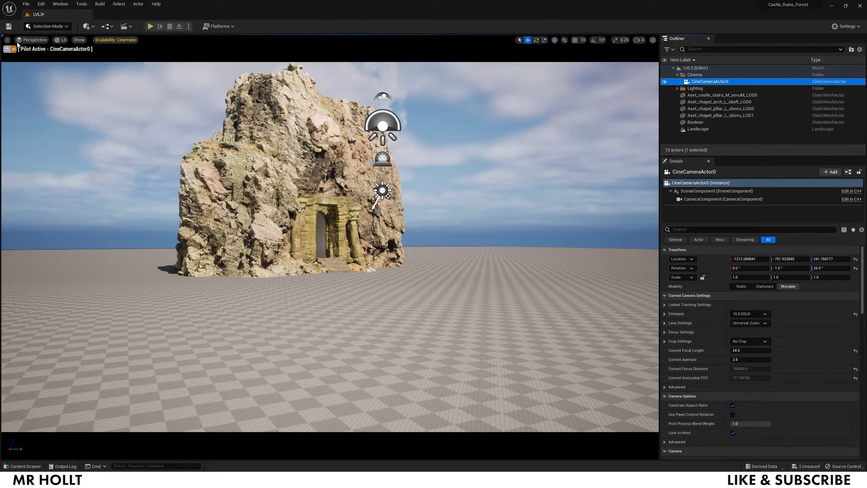
{"action": "left_click", "coordinate": [7, 50]}
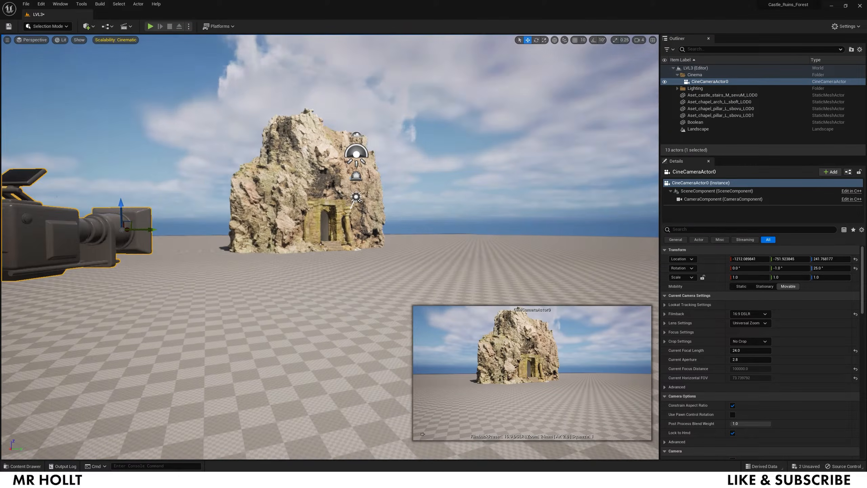
- Drag a Nordic coastal cliff mesh from the Content Drawer next to the arch, then rotate and enlarge it
{"action": "right_click_drag", "start_coordinate": [330, 246], "coordinate": [309, 265]}
{"action": "key", "text": "d"}
{"action": "key", "text": "w"}
{"action": "right_click_drag", "start_coordinate": [461, 324], "coordinate": [461, 325]}
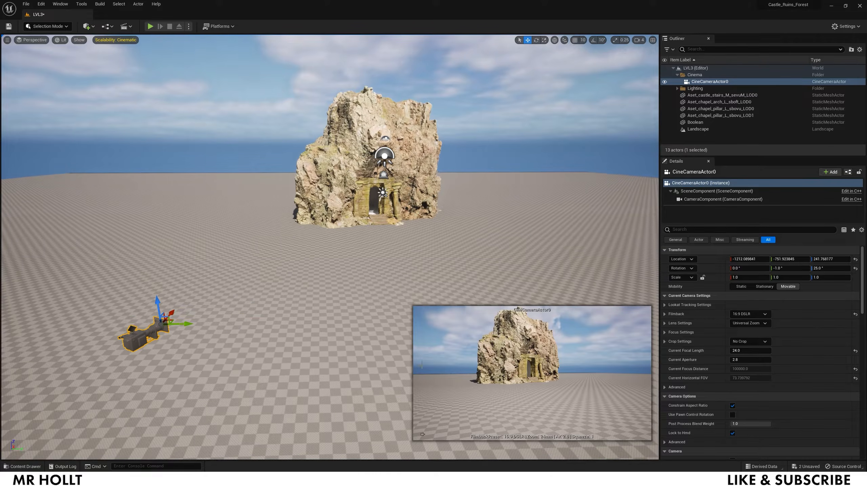
{"action": "key", "text": "ctrl+space"}
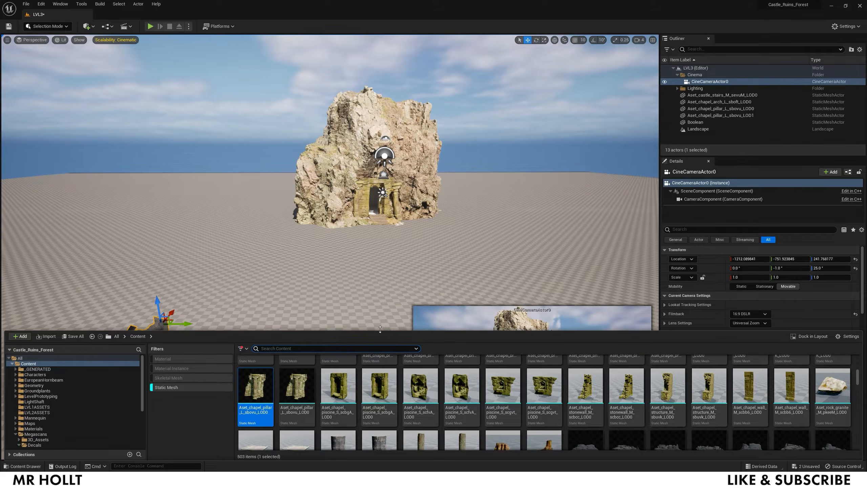
{"action": "scroll", "coordinate": [549, 435], "scroll_direction": "down", "scroll_amount": 10}
{"action": "scroll", "coordinate": [442, 387], "scroll_direction": "up", "scroll_amount": 2}
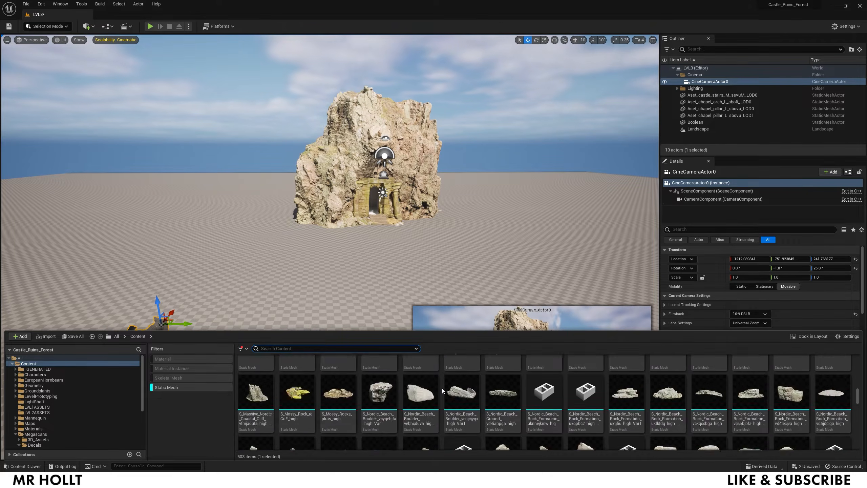
{"action": "left_click_drag", "start_coordinate": [749, 403], "coordinate": [290, 240]}
{"action": "key", "text": "e"}
{"action": "key", "text": "r"}
{"action": "mouse_move", "coordinate": [243, 232]}
{"action": "left_mouse_down"}
{"action": "mouse_move", "coordinate": [259, 224]}
{"action": "mouse_move", "coordinate": [245, 231]}
{"action": "mouse_move", "coordinate": [245, 222]}
{"action": "left_mouse_up"}
{"action": "key", "text": "w"}
{"action": "key", "text": "Delete"}
- Place the Var2 coastal cliff, turn it, and nudge it closer to the chapel arch
{"action": "key", "text": "ctrl+space"}
{"action": "left_click_drag", "start_coordinate": [709, 396], "coordinate": [473, 240]}
{"action": "key", "text": "e"}
{"action": "key", "text": "w"}
{"action": "right_click_drag", "start_coordinate": [473, 240], "coordinate": [491, 245]}
{"action": "left_click_drag", "start_coordinate": [478, 288], "coordinate": [448, 283]}
{"action": "right_click_drag", "start_coordinate": [448, 283], "coordinate": [461, 280]}
{"action": "left_click_drag", "start_coordinate": [391, 249], "coordinate": [405, 288]}
{"action": "left_click", "coordinate": [392, 230]}
{"action": "right_click_drag", "start_coordinate": [391, 230], "coordinate": [403, 231]}
{"action": "mouse_move", "coordinate": [386, 319]}
{"action": "left_mouse_down"}
{"action": "mouse_move", "coordinate": [378, 331]}
{"action": "mouse_move", "coordinate": [388, 327]}
{"action": "left_mouse_up"}
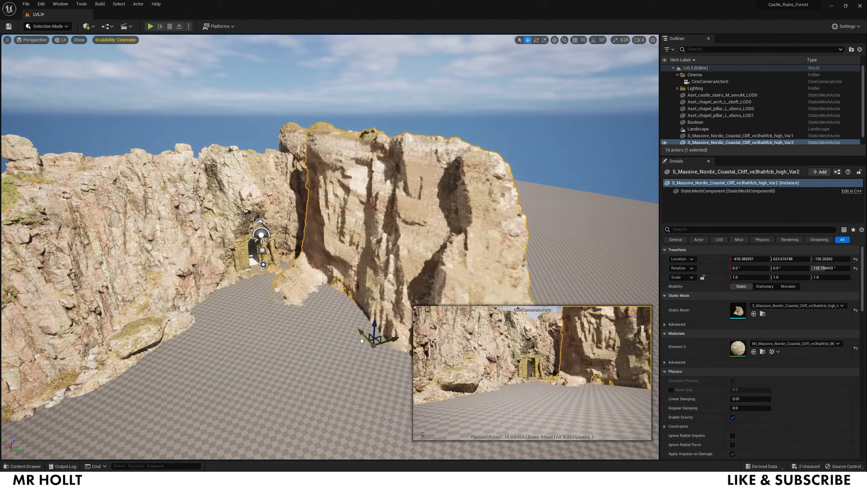
{"action": "right_click_drag", "start_coordinate": [388, 328], "coordinate": [387, 307]}
{"action": "left_click_drag", "start_coordinate": [385, 300], "coordinate": [371, 280]}
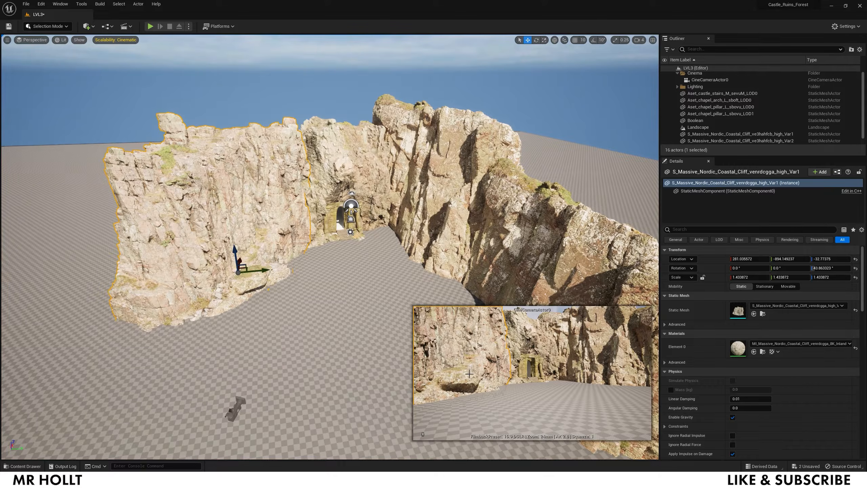
- Add a third cliff variant lower left, scaled to about 0.74 and turned to close off the canyon
{"action": "key", "text": "ctrl+space"}
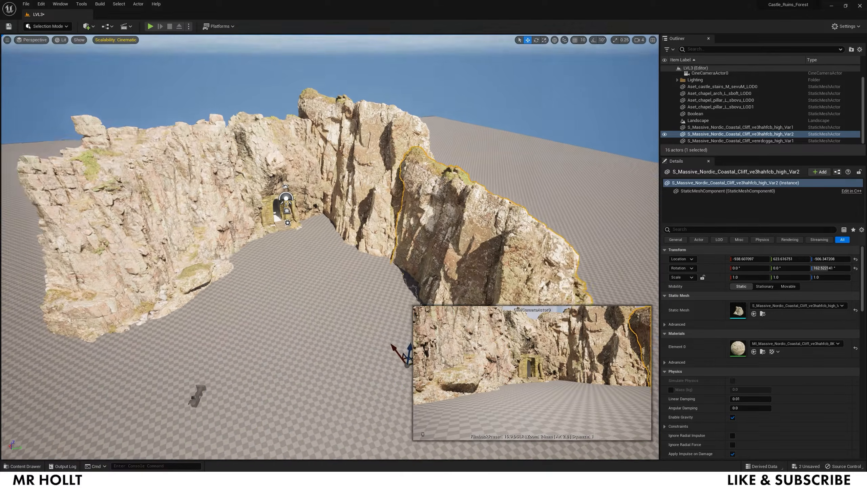
{"action": "right_click_drag", "start_coordinate": [398, 354], "coordinate": [392, 362]}
{"action": "left_click_drag", "start_coordinate": [392, 362], "coordinate": [224, 396]}
{"action": "key", "text": "e"}
{"action": "left_click_drag", "start_coordinate": [237, 429], "coordinate": [219, 410]}
{"action": "key", "text": "r"}
{"action": "key", "text": "w"}
{"action": "scroll", "coordinate": [214, 385], "scroll_direction": "down", "scroll_amount": 5}
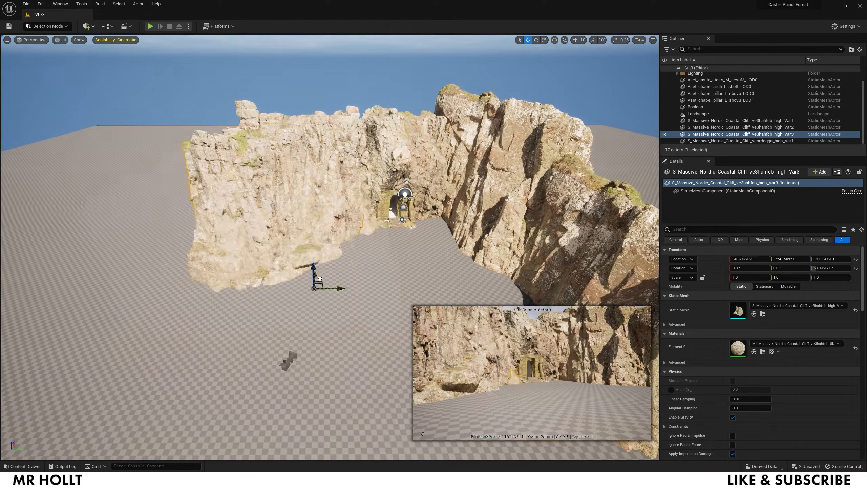
{"action": "left_click_drag", "start_coordinate": [309, 266], "coordinate": [313, 216]}
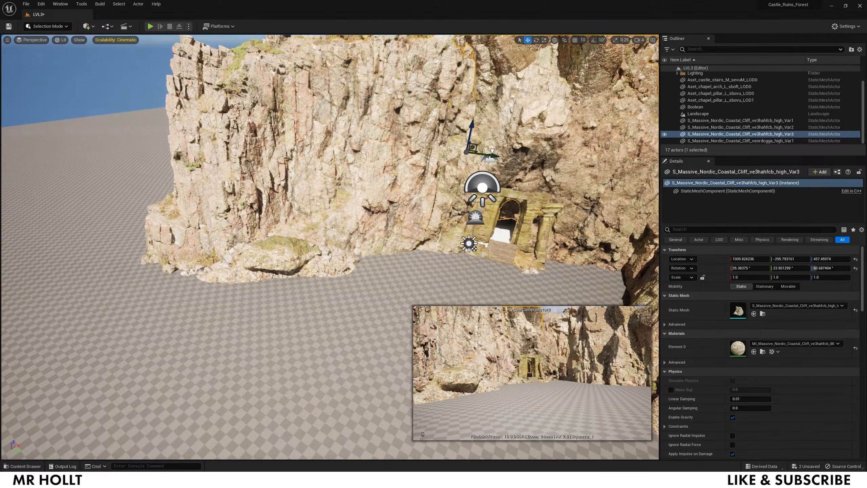
{"action": "key", "text": "e"}
{"action": "left_click_drag", "start_coordinate": [459, 131], "coordinate": [453, 137]}
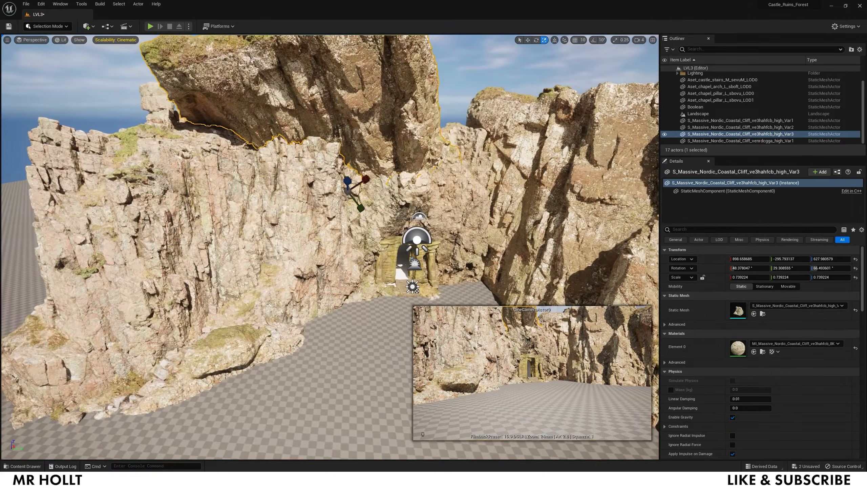
{"action": "left_click_drag", "start_coordinate": [348, 184], "coordinate": [340, 190]}
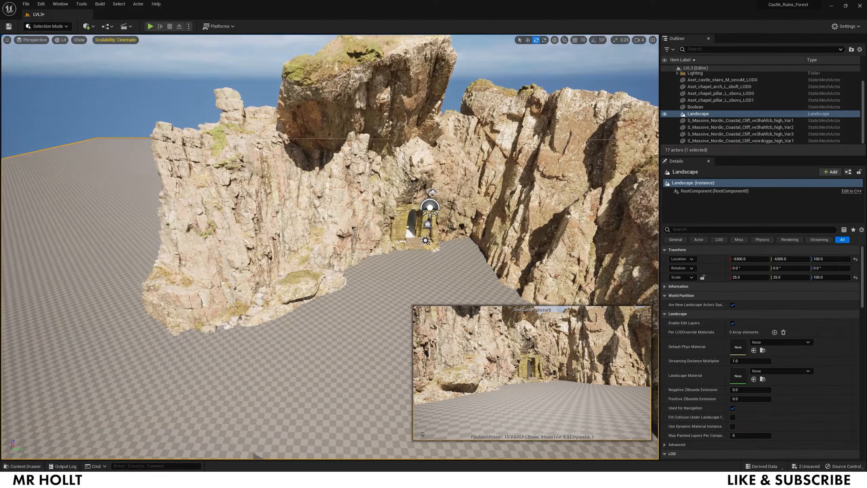
- Close the Content Drawer and bring up the quick-add list of actors to place
{"action": "key", "text": "ctrl+space"}
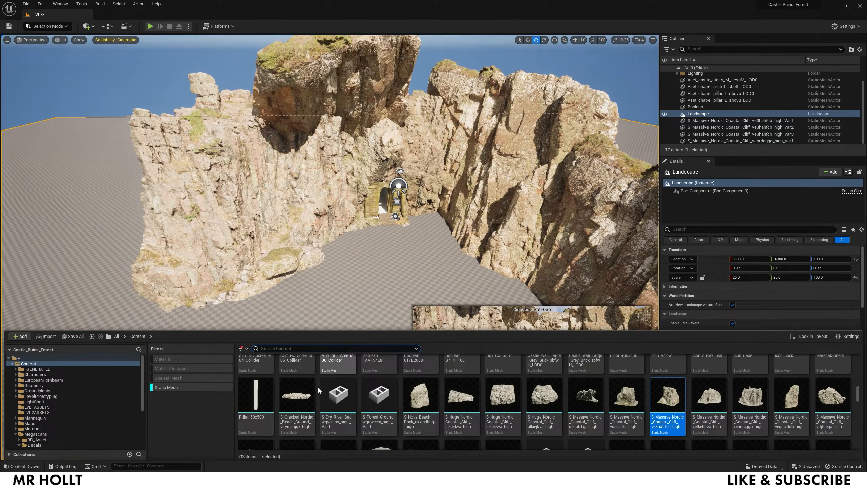
{"action": "key", "text": "ctrl+space"}
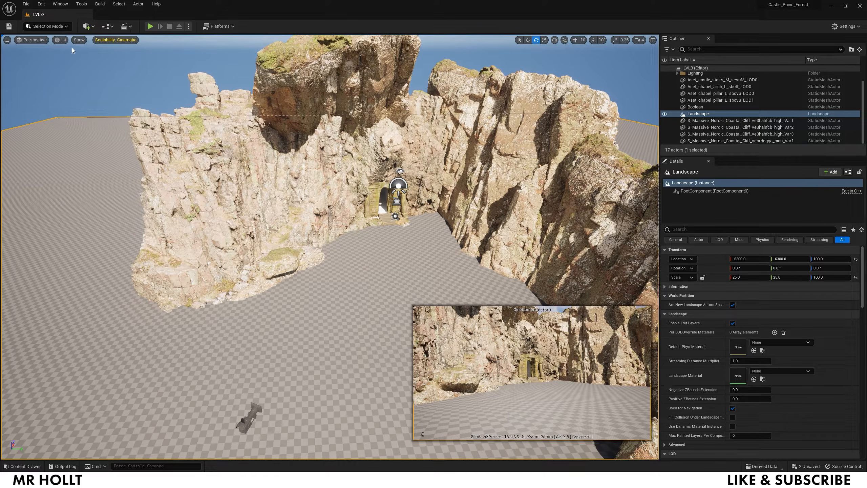
{"action": "left_click", "coordinate": [87, 27]}
{"action": "mouse_move", "coordinate": [106, 98]}
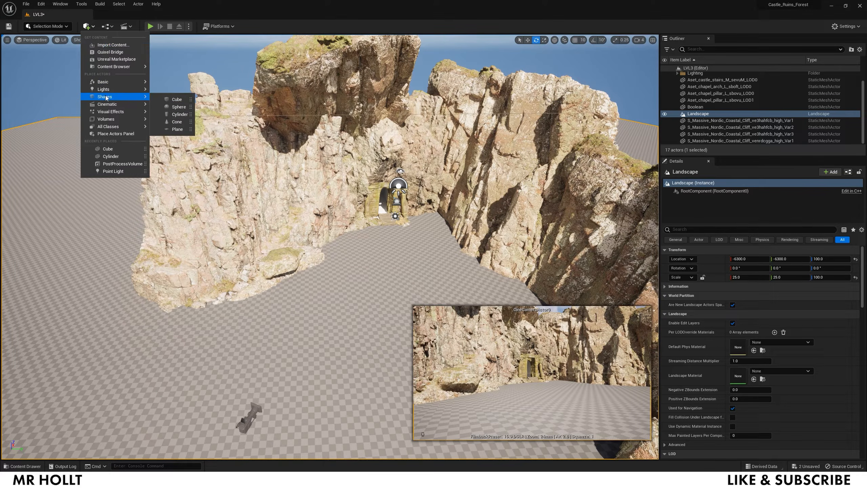
- Add a Cube to the level, stretch it wide across the ground and raise it
{"action": "left_click", "coordinate": [172, 99]}
{"action": "key", "text": "g"}
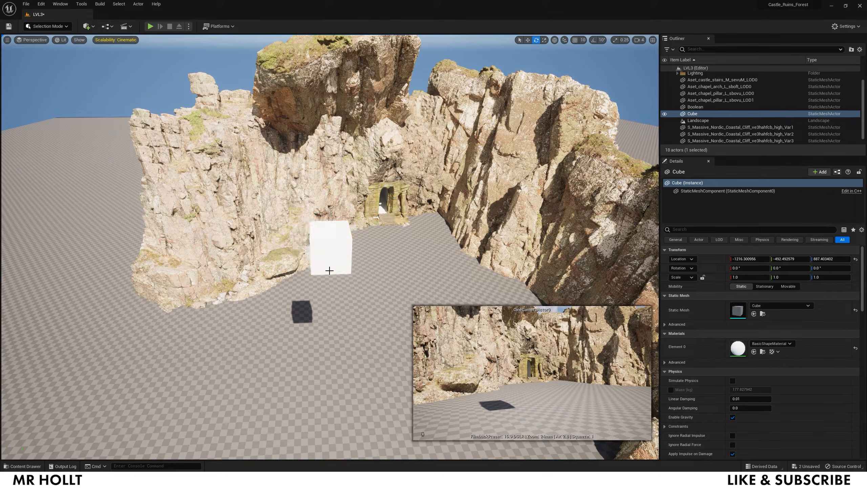
{"action": "key", "text": "g"}
{"action": "key", "text": "w"}
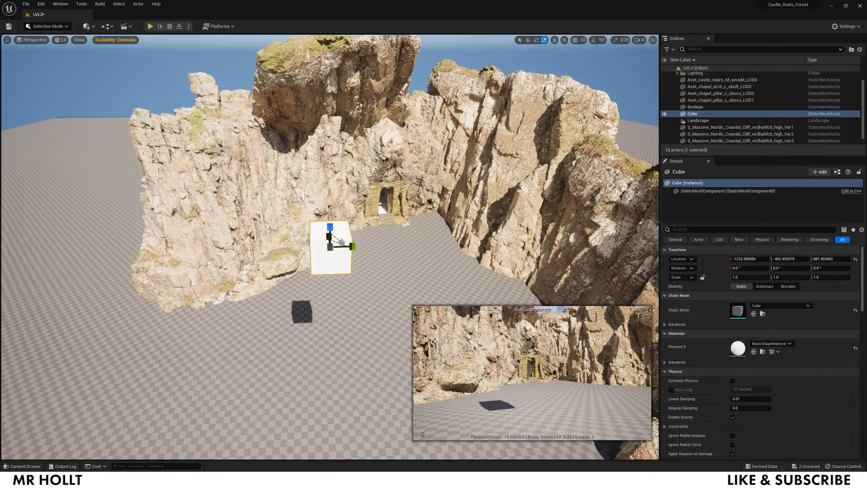
{"action": "left_click_drag", "start_coordinate": [337, 243], "coordinate": [444, 202]}
{"action": "key", "text": "w"}
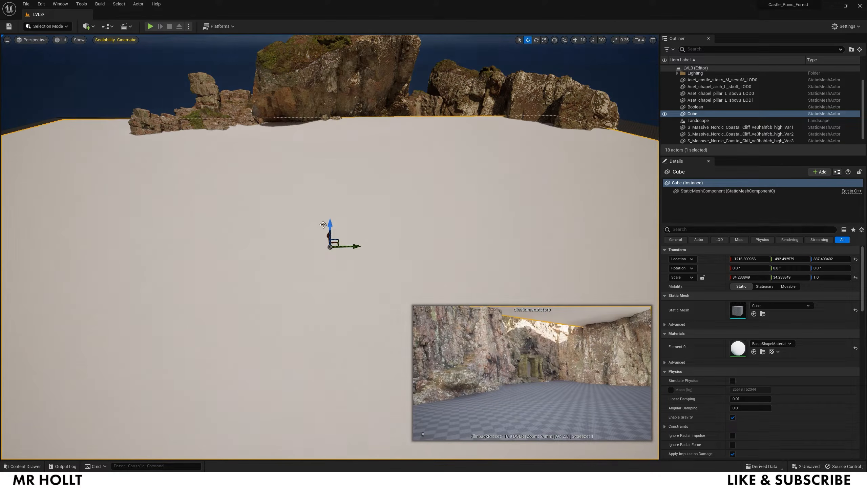
{"action": "left_click_drag", "start_coordinate": [328, 231], "coordinate": [313, 118]}
{"action": "right_click_drag", "start_coordinate": [313, 118], "coordinate": [319, 140]}
- Turn the cube to about 112° yaw and slide it toward the arch as a 34.2 × 56.6 slab
{"action": "key", "text": "e"}
{"action": "left_click_drag", "start_coordinate": [322, 200], "coordinate": [252, 131]}
{"action": "key", "text": "w"}
{"action": "key", "text": "e"}
{"action": "mouse_move", "coordinate": [205, 151]}
{"action": "left_mouse_down"}
{"action": "mouse_move", "coordinate": [228, 148]}
{"action": "mouse_move", "coordinate": [197, 147]}
{"action": "left_mouse_up"}
{"action": "key", "text": "w"}
{"action": "right_click_drag", "start_coordinate": [271, 163], "coordinate": [239, 191]}
{"action": "left_click_drag", "start_coordinate": [282, 174], "coordinate": [342, 135]}
{"action": "key", "text": "r"}
{"action": "key", "text": "w"}
{"action": "right_click_drag", "start_coordinate": [342, 150], "coordinate": [373, 153]}
{"action": "right_click", "coordinate": [486, 237]}
- Switch to Landscape Sculpt mode and raise the terrain in the foreground
{"action": "left_click", "coordinate": [56, 26]}
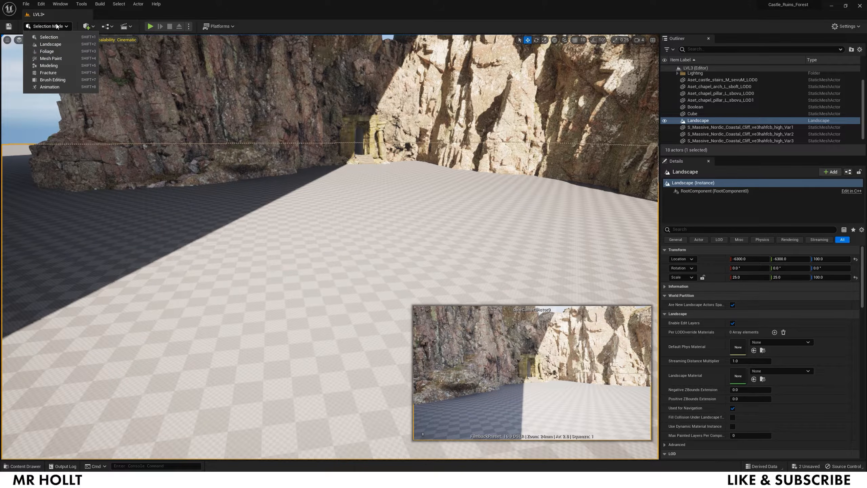
{"action": "left_click", "coordinate": [50, 44]}
{"action": "mouse_move", "coordinate": [363, 234]}
{"action": "right_mouse_down"}
{"action": "mouse_move", "coordinate": [387, 244]}
{"action": "mouse_move", "coordinate": [358, 231]}
{"action": "mouse_move", "coordinate": [346, 240]}
{"action": "right_mouse_up"}
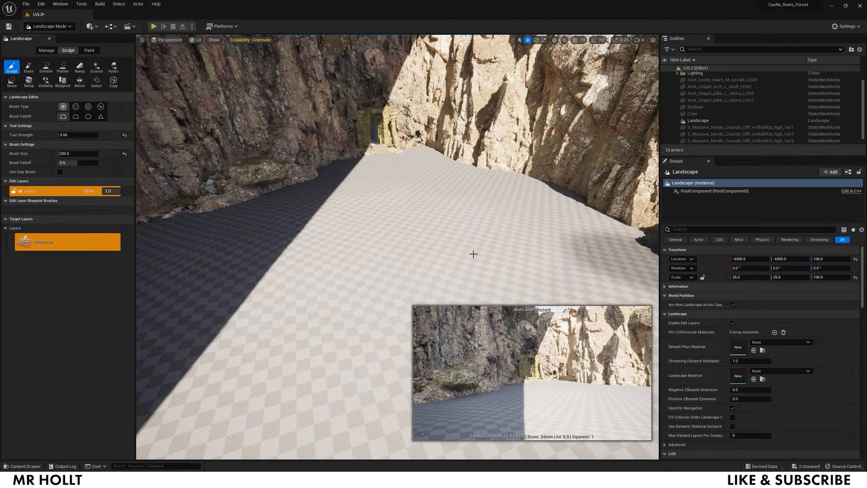
{"action": "left_click_drag", "start_coordinate": [345, 271], "coordinate": [201, 410]}
- Look over the sculpted ground by the cliffs and arch, then return to Selection Mode
{"action": "right_click_drag", "start_coordinate": [200, 332], "coordinate": [102, 328]}
{"action": "mouse_move", "coordinate": [360, 385]}
{"action": "right_mouse_down"}
{"action": "mouse_move", "coordinate": [495, 390]}
{"action": "mouse_move", "coordinate": [342, 390]}
{"action": "right_mouse_up"}
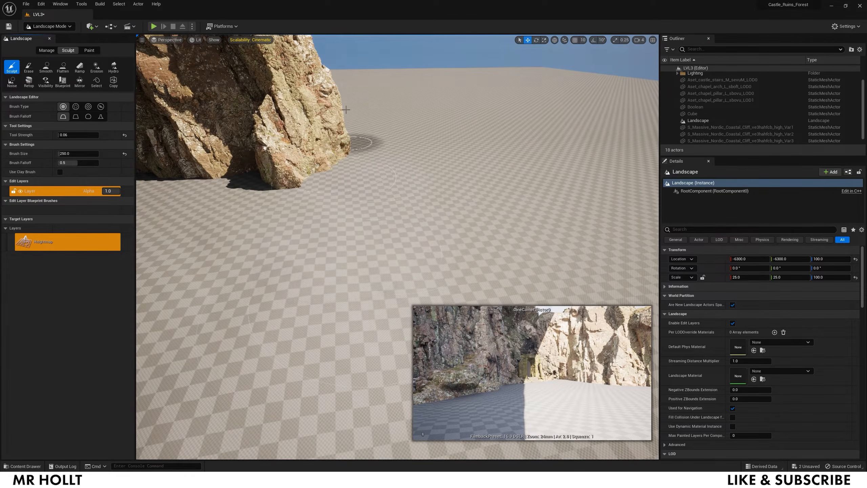
{"action": "right_click_drag", "start_coordinate": [290, 145], "coordinate": [163, 128]}
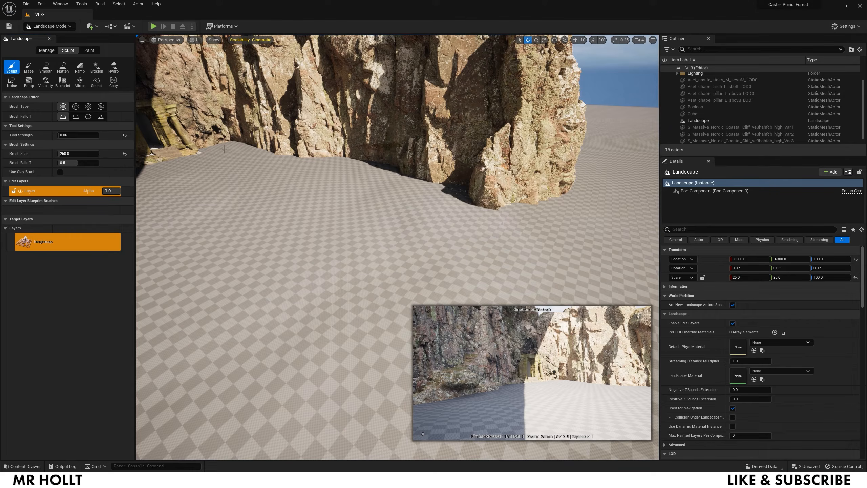
{"action": "mouse_move", "coordinate": [223, 170]}
{"action": "right_mouse_down"}
{"action": "mouse_move", "coordinate": [118, 167]}
{"action": "mouse_move", "coordinate": [147, 167]}
{"action": "right_mouse_up"}
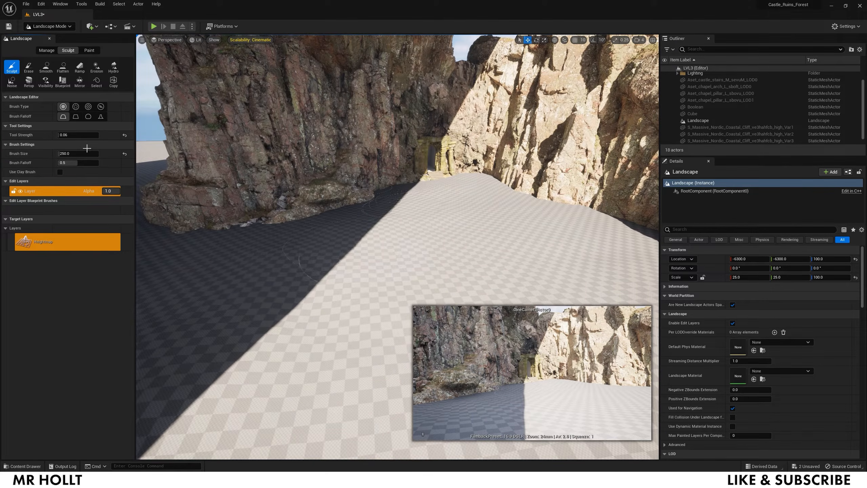
{"action": "left_click", "coordinate": [63, 28]}
{"action": "left_click", "coordinate": [57, 39]}
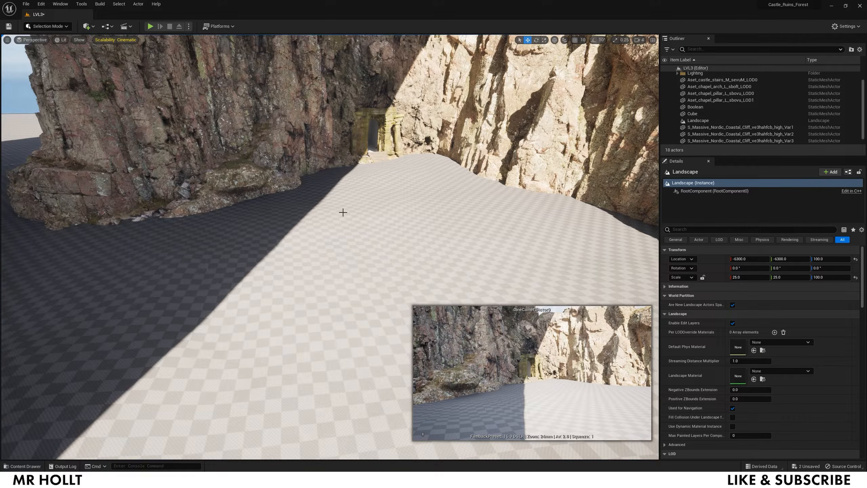
- Show the Content folder in the Content Drawer with the Static Mesh filter cleared
{"action": "right_click_drag", "start_coordinate": [308, 219], "coordinate": [321, 204]}
{"action": "key", "text": "ctrl+space"}
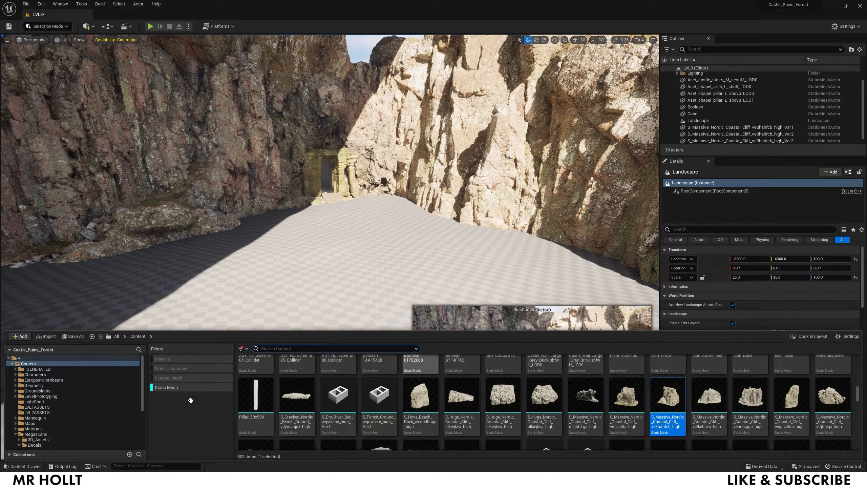
{"action": "left_click", "coordinate": [29, 364]}
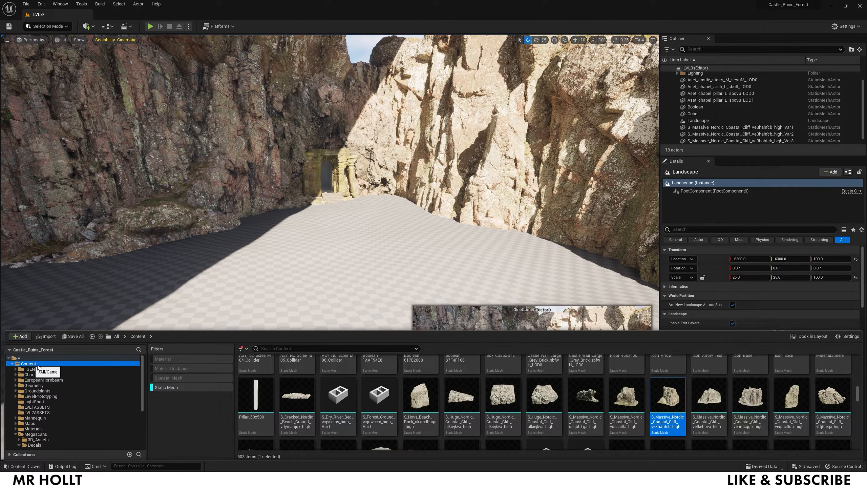
{"action": "left_click", "coordinate": [162, 387]}
{"action": "left_click", "coordinate": [20, 358]}
{"action": "left_click", "coordinate": [26, 365]}
{"action": "scroll", "coordinate": [498, 413], "scroll_direction": "down", "scroll_amount": 2}
- Create a material named BlendMaterial_Ground and open it in the material editor
{"action": "right_click", "coordinate": [583, 411]}
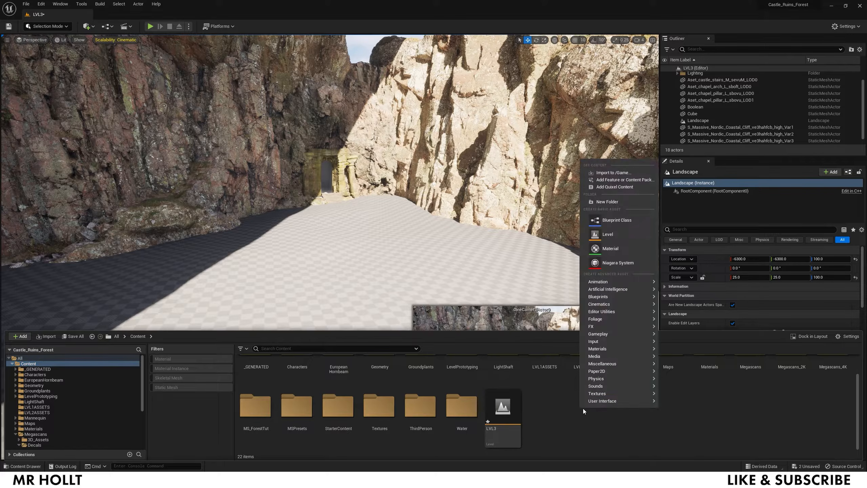
{"action": "left_click", "coordinate": [610, 248]}
{"action": "type", "text": "Blend"}
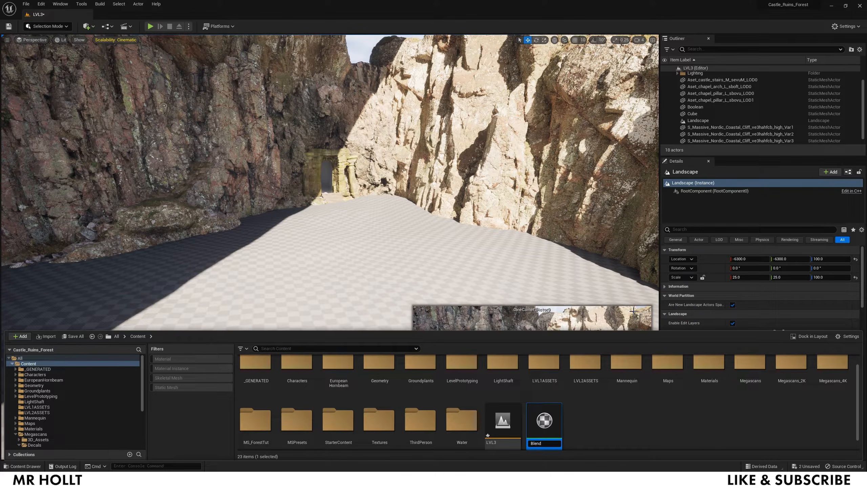
{"action": "type", "text": "Material_Ground"}
{"action": "key", "text": "Return"}
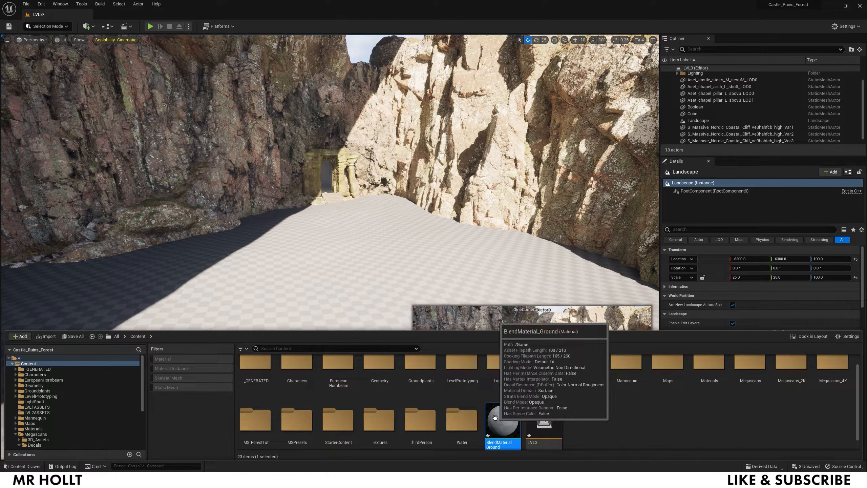
{"action": "double_click", "coordinate": [503, 416]}
{"action": "left_click_drag", "start_coordinate": [705, 82], "coordinate": [451, 66]}
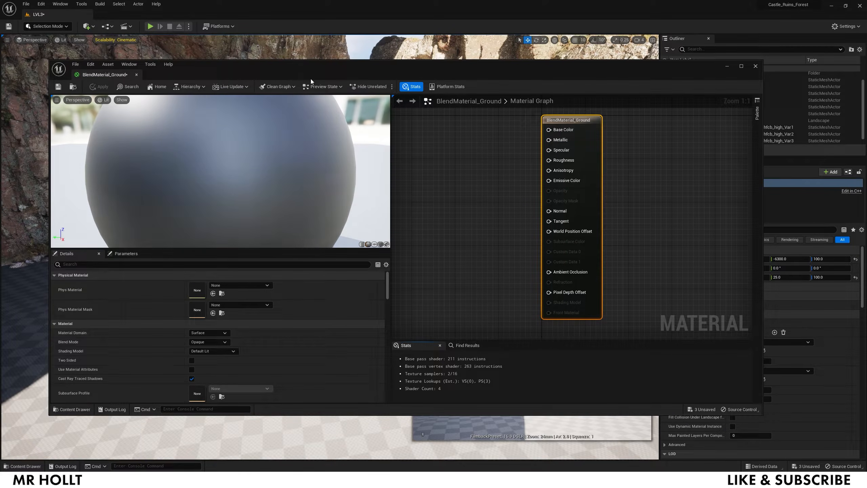
- Set the level viewport to Unlit shading and move the material editor aside to check it
{"action": "left_click", "coordinate": [61, 40]}
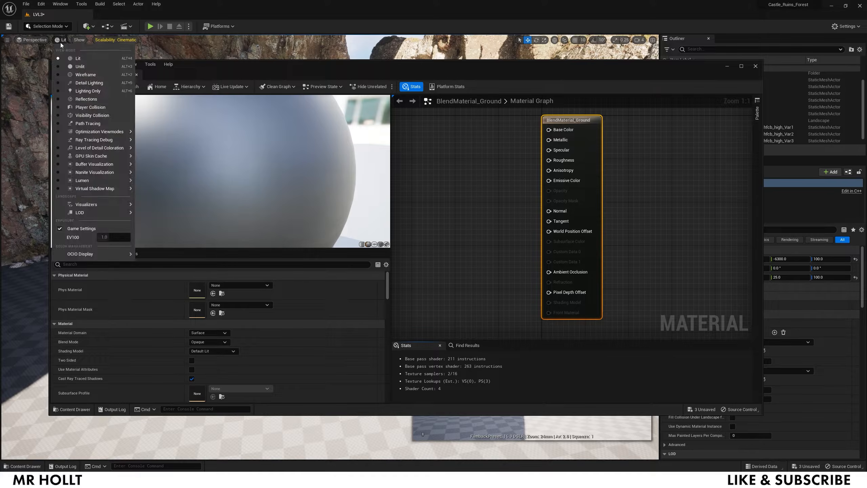
{"action": "left_click", "coordinate": [81, 68]}
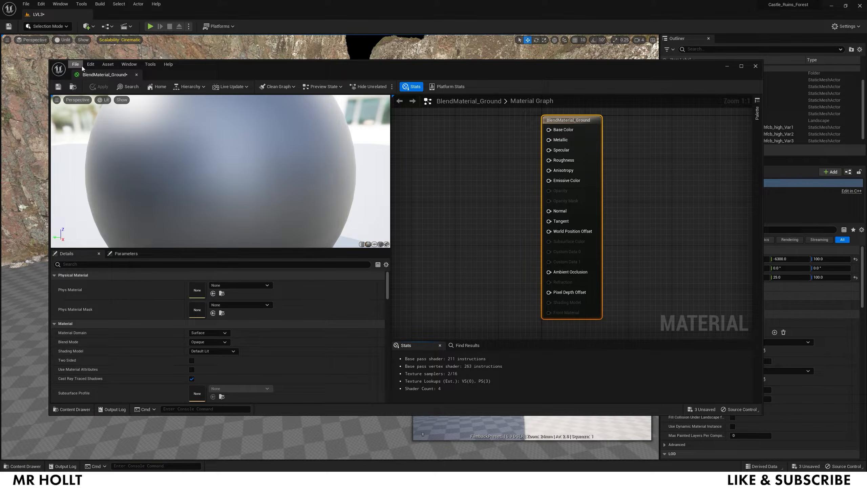
{"action": "left_click_drag", "start_coordinate": [681, 73], "coordinate": [610, 454]}
- Bring the material editor back and launch Quixel Bridge from the Window menu
{"action": "left_click_drag", "start_coordinate": [498, 457], "coordinate": [600, 88]}
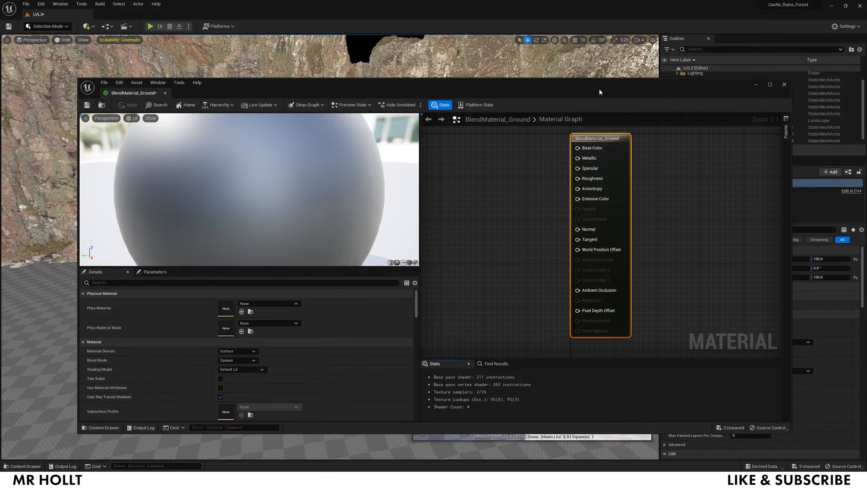
{"action": "left_click", "coordinate": [60, 3]}
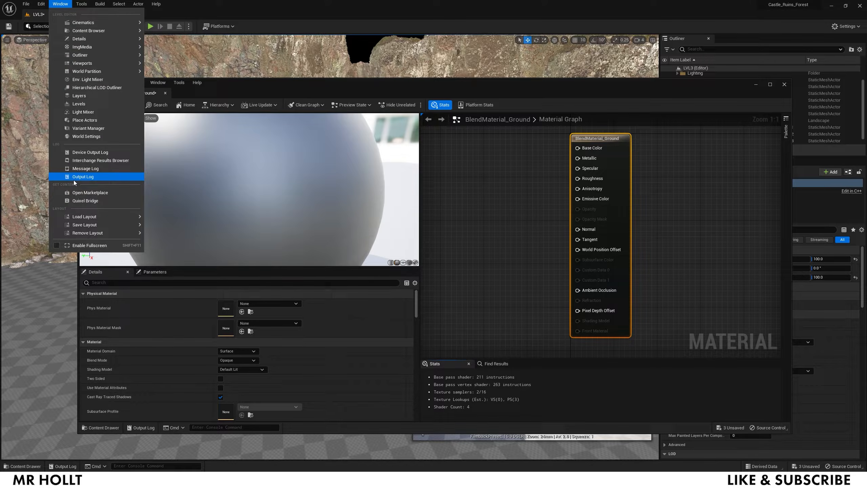
{"action": "left_click", "coordinate": [86, 202]}
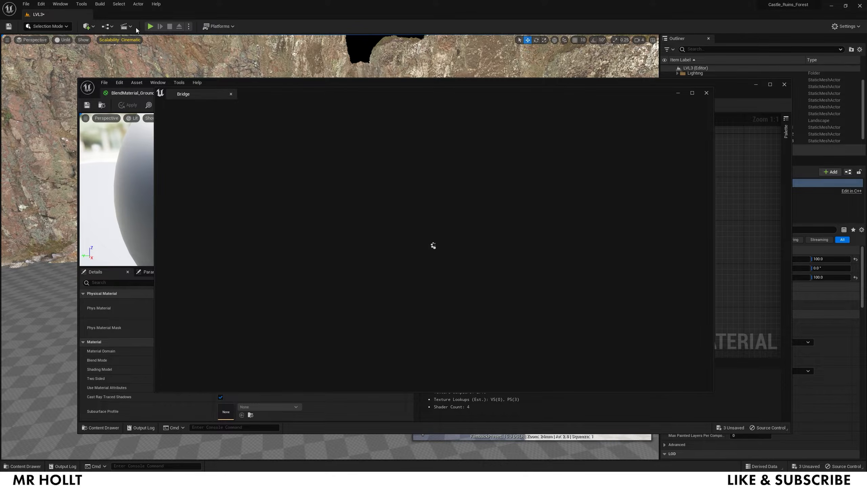
- Bring Quixel Bridge forward and open its Local Megascans 3D Assets
{"action": "left_click", "coordinate": [60, 4]}
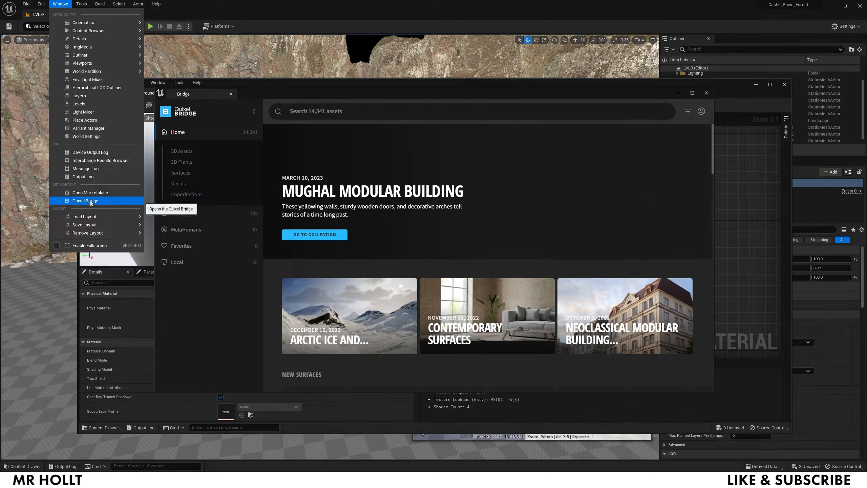
{"action": "left_click", "coordinate": [90, 201]}
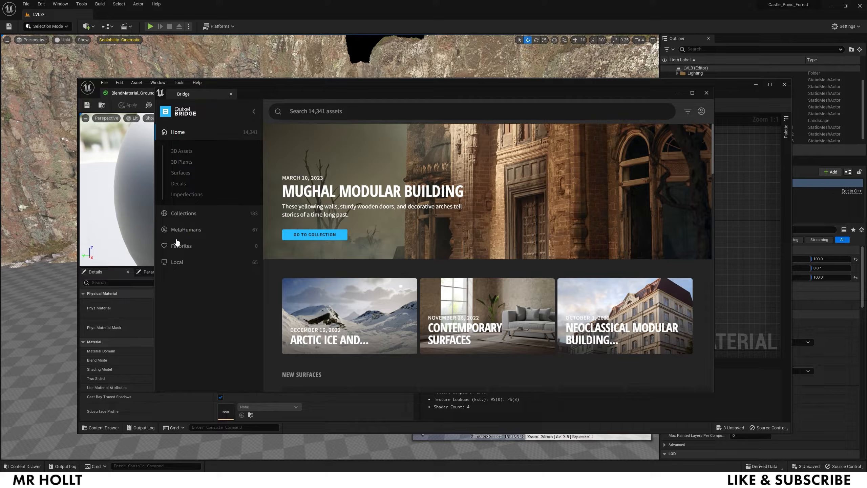
{"action": "left_click", "coordinate": [177, 263]}
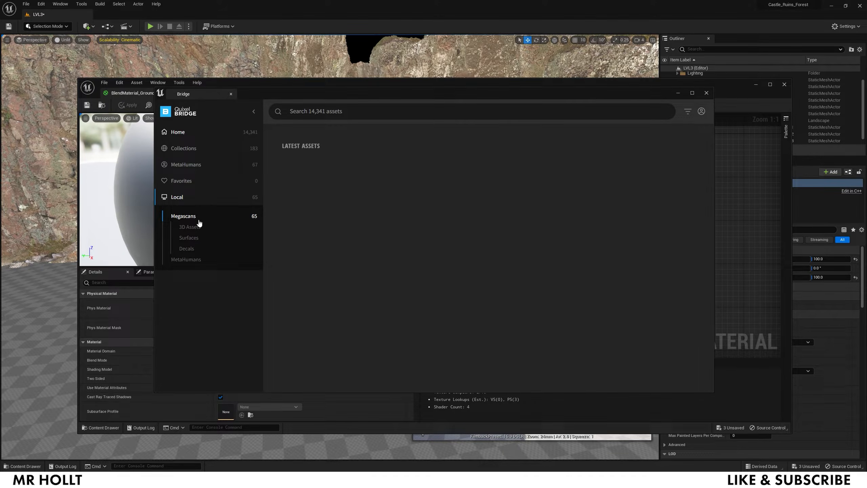
{"action": "left_click", "coordinate": [313, 201]}
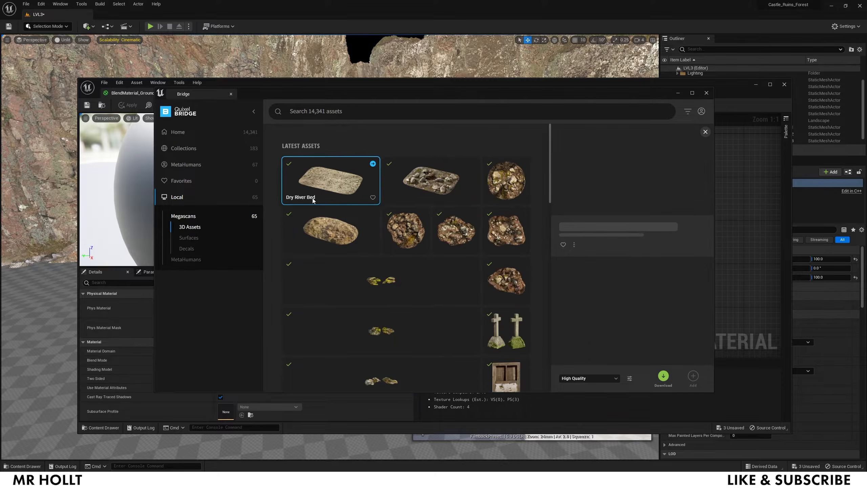
- Inspect Forest Ground, Mossy Flagstone Floor, Forest Floor and Fallen Leaves on Gravel, then return to BlendMaterial_Ground
{"action": "left_click", "coordinate": [321, 230]}
{"action": "left_click", "coordinate": [294, 185]}
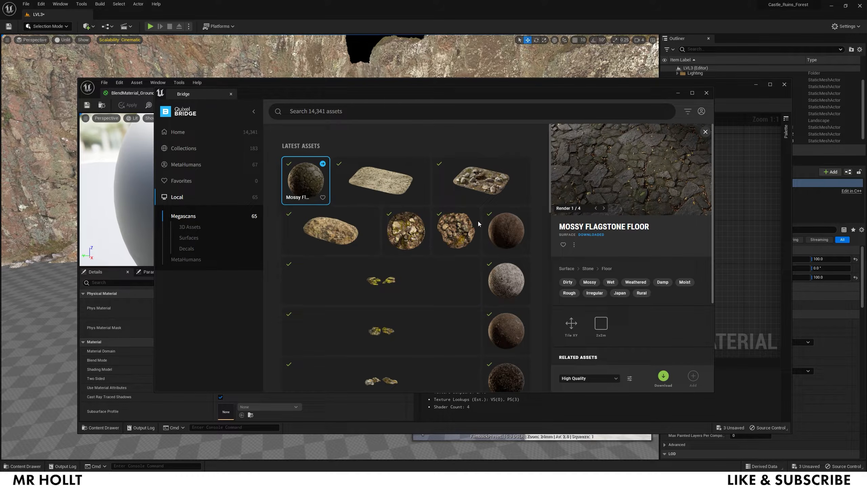
{"action": "scroll", "coordinate": [507, 259], "scroll_direction": "down", "scroll_amount": 2}
{"action": "left_click", "coordinate": [508, 279]}
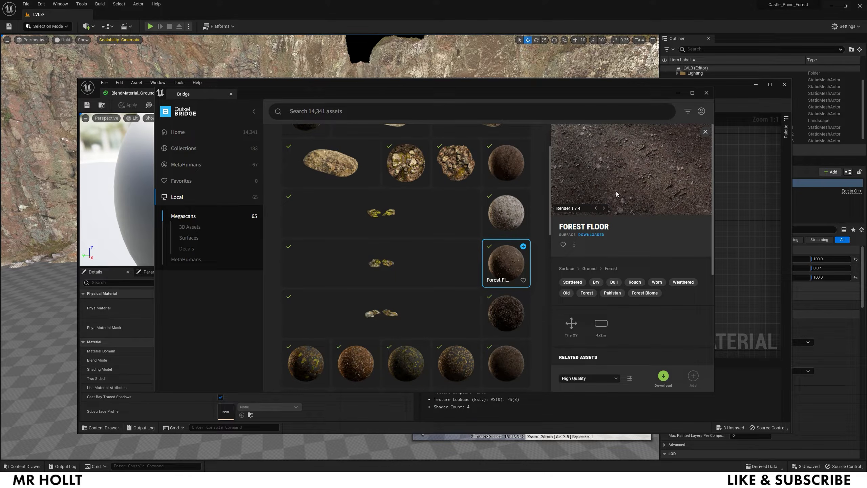
{"action": "left_click", "coordinate": [505, 214]}
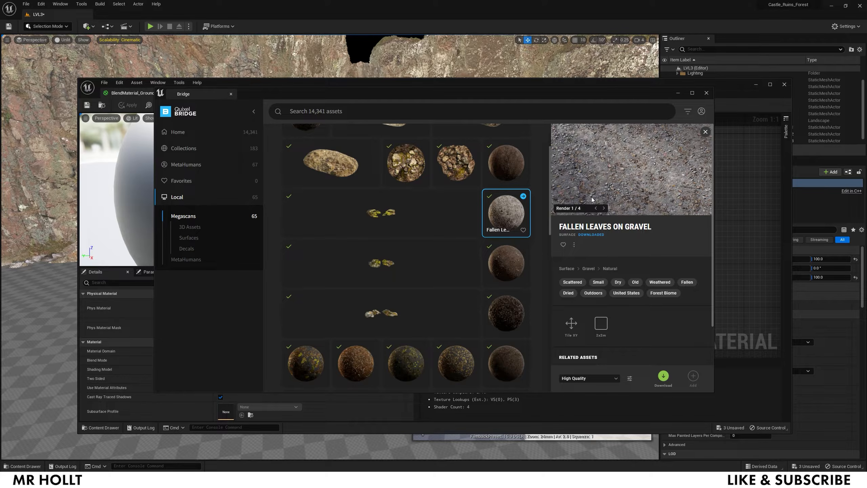
{"action": "left_click", "coordinate": [444, 407]}
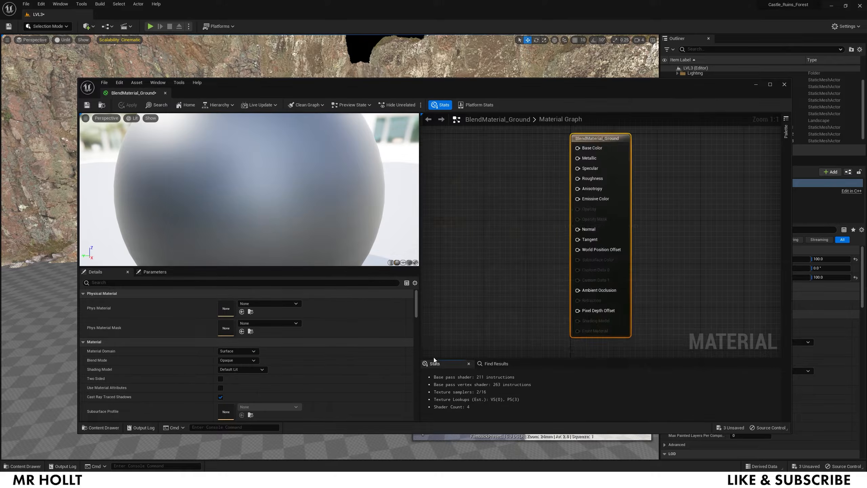
- Drag the Mossy Flagstone Floor textures into the material graph, undoing the extra node
{"action": "right_click_drag", "start_coordinate": [451, 229], "coordinate": [555, 222]}
{"action": "scroll", "coordinate": [556, 223], "scroll_direction": "down", "scroll_amount": 3}
{"action": "key", "text": "ctrl+space"}
{"action": "scroll", "coordinate": [120, 396], "scroll_direction": "down", "scroll_amount": 4}
{"action": "left_click", "coordinate": [114, 354]}
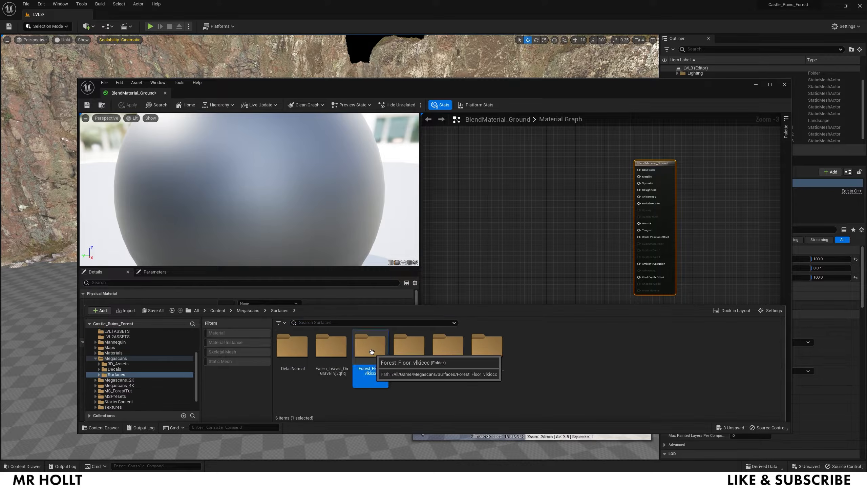
{"action": "double_click", "coordinate": [354, 345]}
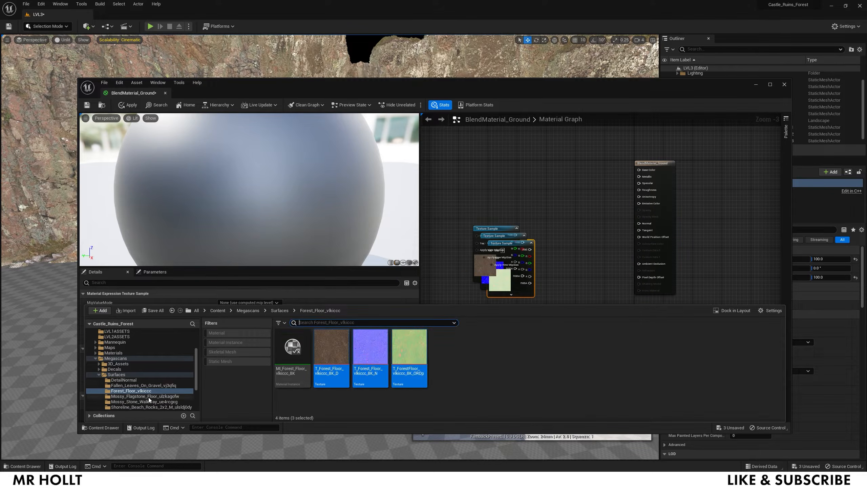
{"action": "left_click", "coordinate": [148, 396]}
{"action": "left_click", "coordinate": [332, 359]}
{"action": "left_click", "coordinate": [421, 359], "text": "shift"}
{"action": "left_click_drag", "start_coordinate": [421, 358], "coordinate": [461, 163]}
{"action": "key", "text": "ctrl+z"}
- Browse the decal categories in Quixel Bridge
{"action": "left_click", "coordinate": [61, 7]}
{"action": "left_click", "coordinate": [79, 171]}
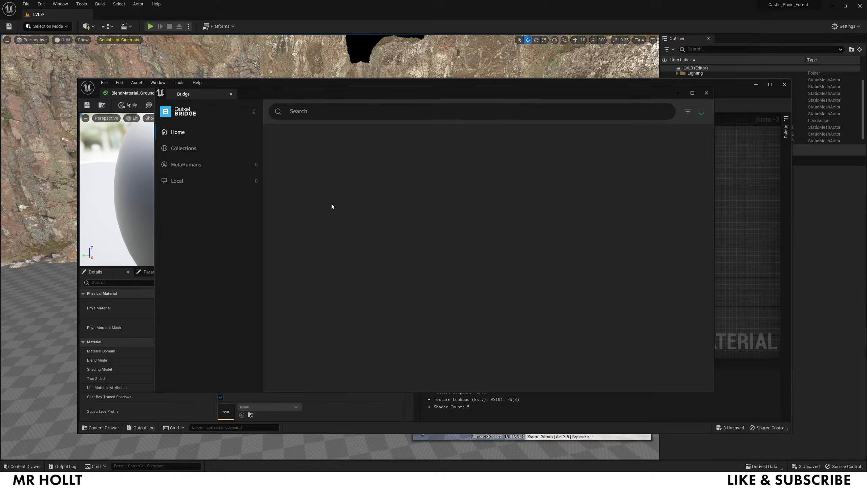
{"action": "left_click", "coordinate": [196, 183]}
{"action": "left_click", "coordinate": [185, 258]}
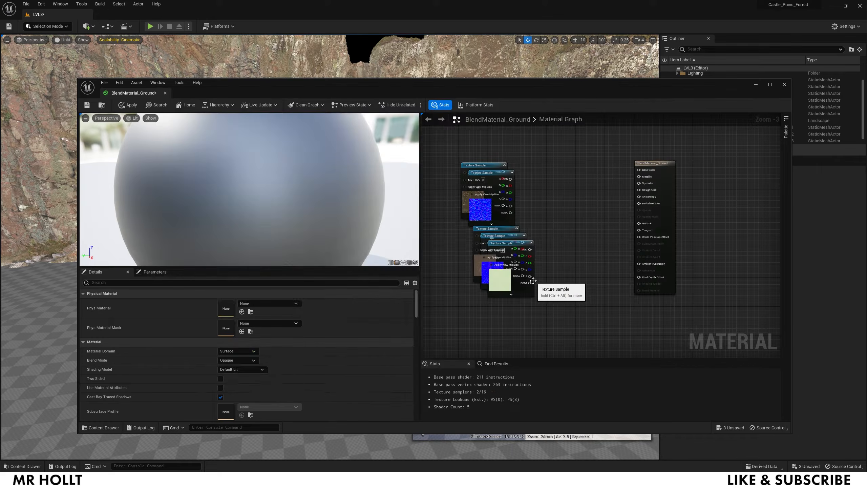
- Add the Fallen_Leaves_On_Gravel textures to the material graph
{"action": "key", "text": "ctrl+space"}
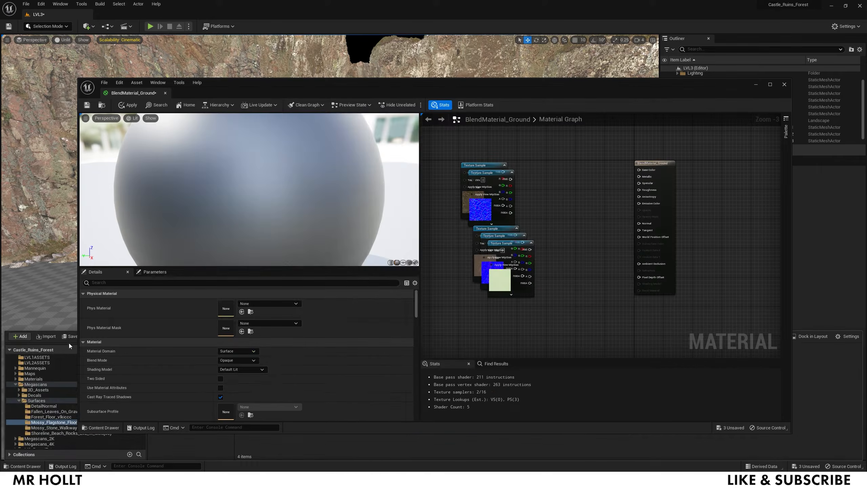
{"action": "left_click_drag", "start_coordinate": [399, 86], "coordinate": [324, 8]}
{"action": "key", "text": "ctrl+space"}
{"action": "scroll", "coordinate": [64, 325], "scroll_direction": "down", "scroll_amount": 1}
{"action": "left_click", "coordinate": [68, 297]}
{"action": "left_click", "coordinate": [250, 283]}
{"action": "left_click_drag", "start_coordinate": [335, 279], "coordinate": [460, 94], "text": "shift"}
- Rearrange the texture node groups so the first group sits below the others
{"action": "right_click_drag", "start_coordinate": [510, 205], "coordinate": [515, 245]}
{"action": "left_click_drag", "start_coordinate": [362, 263], "coordinate": [417, 216]}
{"action": "right_click_drag", "start_coordinate": [478, 171], "coordinate": [489, 109]}
{"action": "left_click_drag", "start_coordinate": [459, 58], "coordinate": [397, 113]}
{"action": "left_click_drag", "start_coordinate": [450, 77], "coordinate": [451, 235]}
- Bring the Mossy_Flagstone textures, including the normal map, into the graph
{"action": "key", "text": "ctrl+space"}
{"action": "left_click", "coordinate": [59, 308]}
{"action": "left_click_drag", "start_coordinate": [334, 278], "coordinate": [425, 218]}
{"action": "right_click_drag", "start_coordinate": [502, 235], "coordinate": [497, 222]}
{"action": "mouse_move", "coordinate": [450, 224]}
{"action": "left_mouse_down"}
{"action": "mouse_move", "coordinate": [385, 226]}
{"action": "mouse_move", "coordinate": [454, 215]}
{"action": "left_mouse_up"}
{"action": "key", "text": "ctrl+space"}
{"action": "left_click_drag", "start_coordinate": [296, 279], "coordinate": [465, 234]}
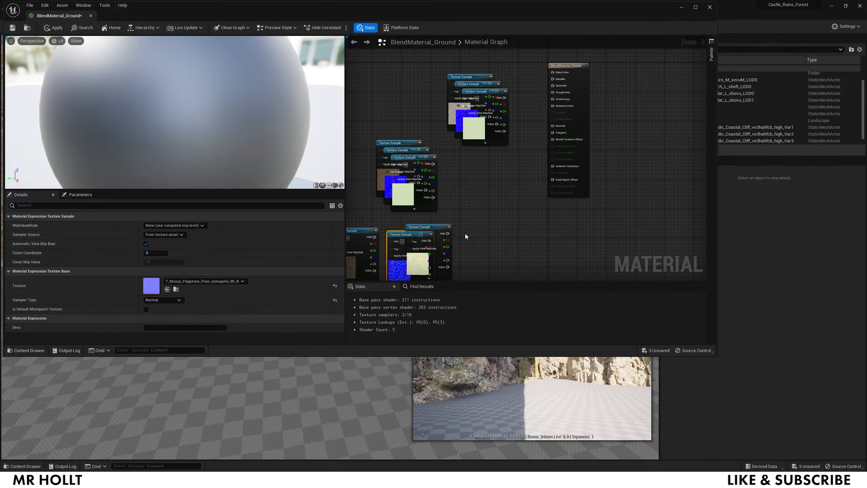
{"action": "scroll", "coordinate": [464, 233], "scroll_direction": "down", "scroll_amount": 1}
- Maximize the material editor, align the flagstone colour node in the 3x3 grid, and search 'land'
{"action": "left_click", "coordinate": [701, 7]}
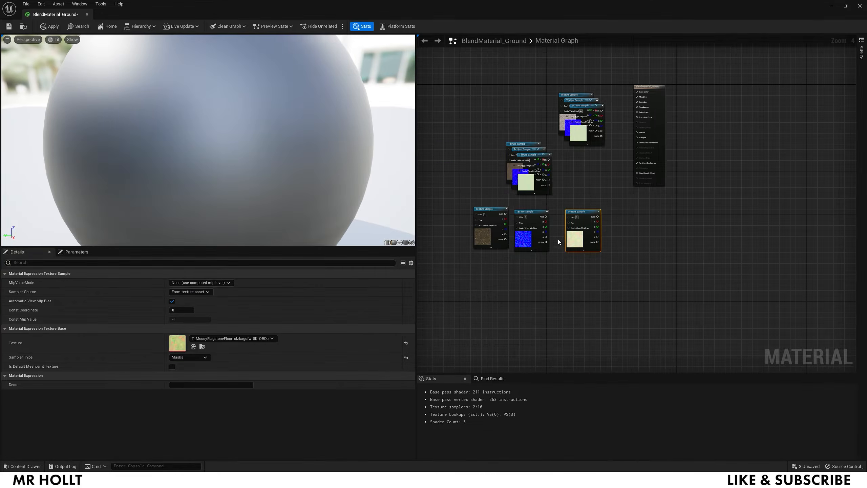
{"action": "scroll", "coordinate": [558, 239], "scroll_direction": "up", "scroll_amount": 3}
{"action": "left_click", "coordinate": [491, 241]}
{"action": "left_click_drag", "start_coordinate": [491, 241], "coordinate": [472, 250]}
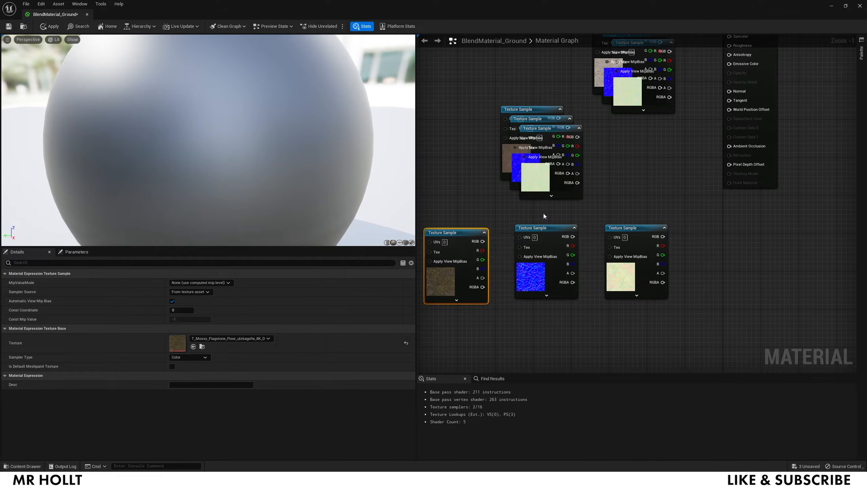
{"action": "left_click", "coordinate": [639, 207]}
{"action": "scroll", "coordinate": [639, 207], "scroll_direction": "down", "scroll_amount": 3}
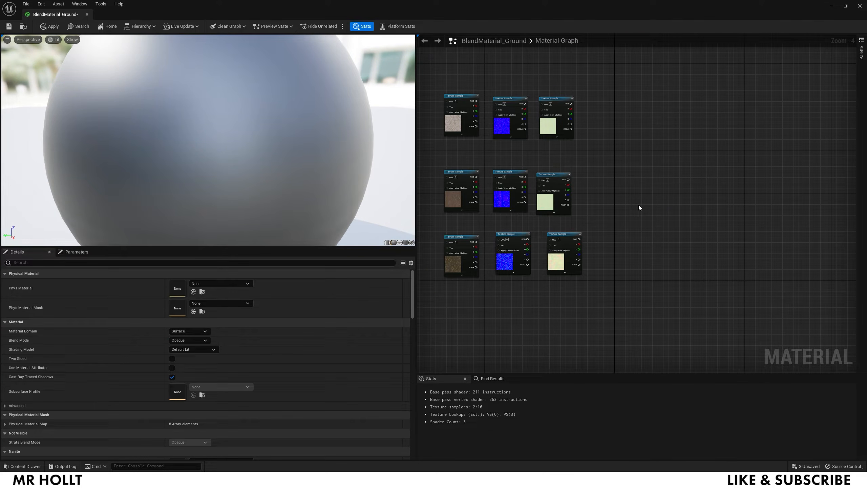
{"action": "right_click_drag", "start_coordinate": [605, 162], "coordinate": [760, 247]}
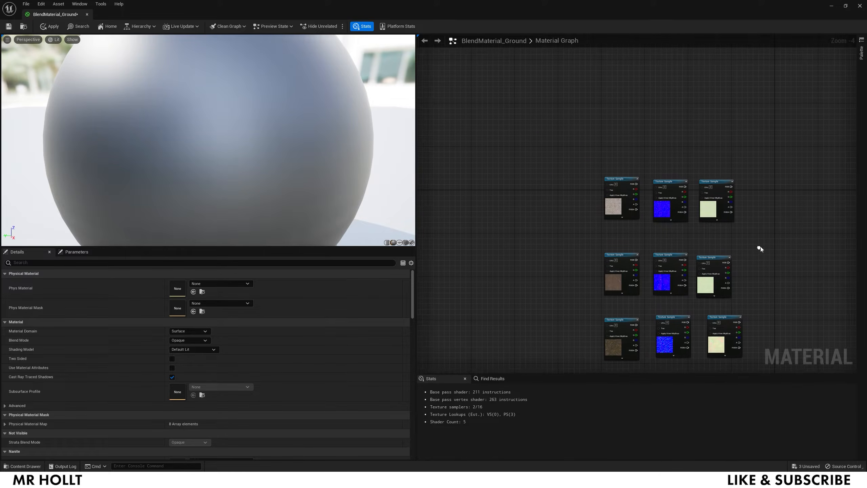
{"action": "right_click", "coordinate": [503, 171]}
{"action": "type", "text": "land"}
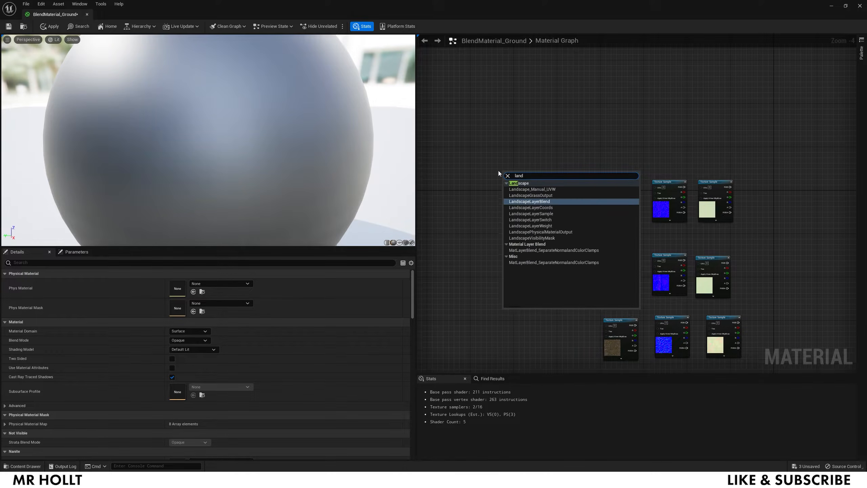
- Add a LandscapeLayerCoords node and a scalar parameter named M1 below it
{"action": "left_click", "coordinate": [540, 208]}
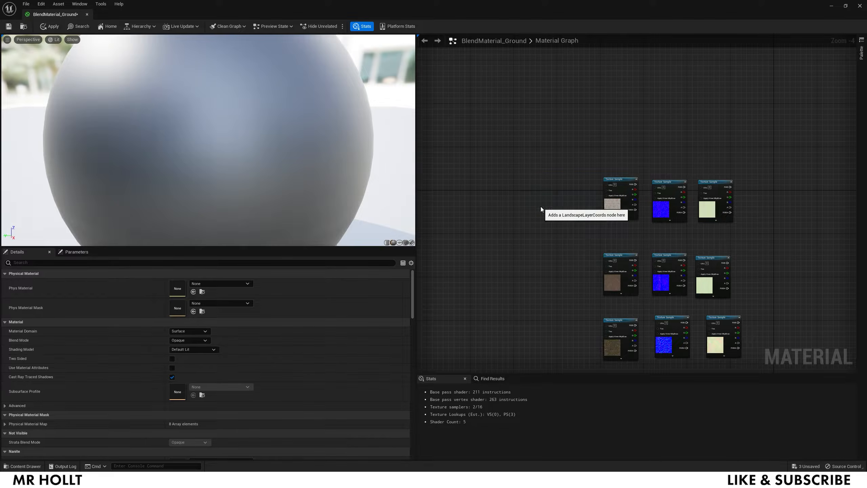
{"action": "key", "text": "s"}
{"action": "left_click", "coordinate": [509, 217]}
{"action": "type", "text": "ssssss"}
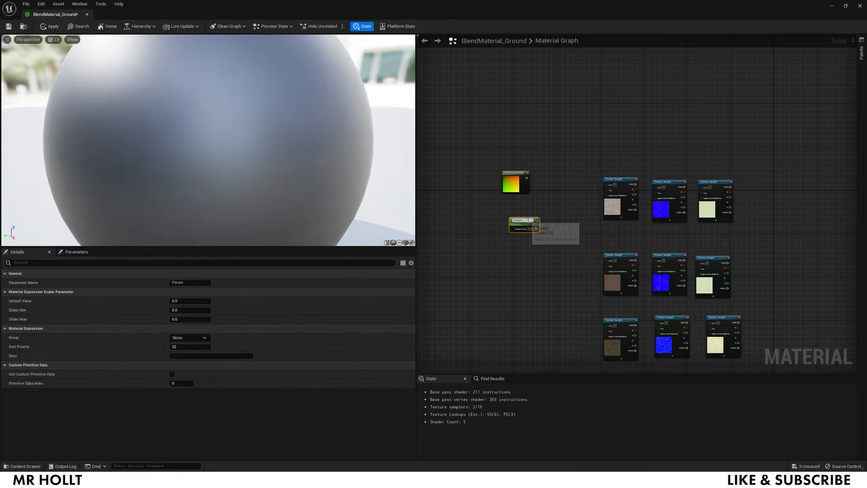
{"action": "scroll", "coordinate": [528, 220], "scroll_direction": "up", "scroll_amount": 4}
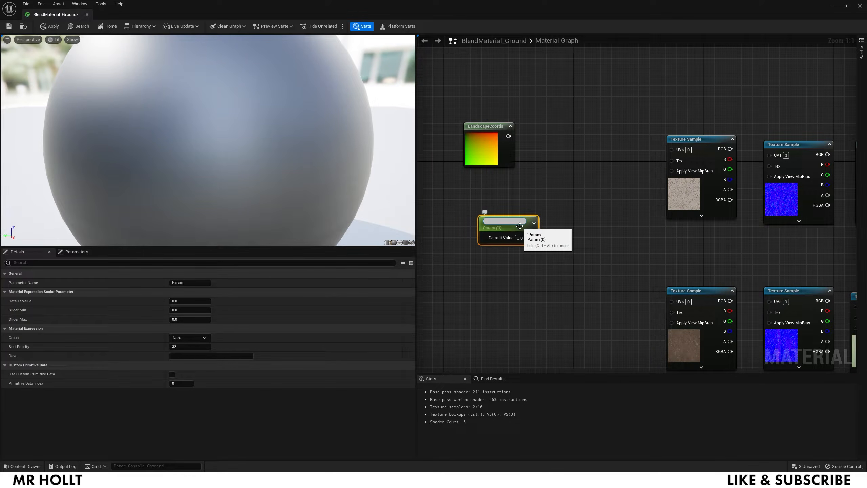
{"action": "left_click", "coordinate": [500, 259]}
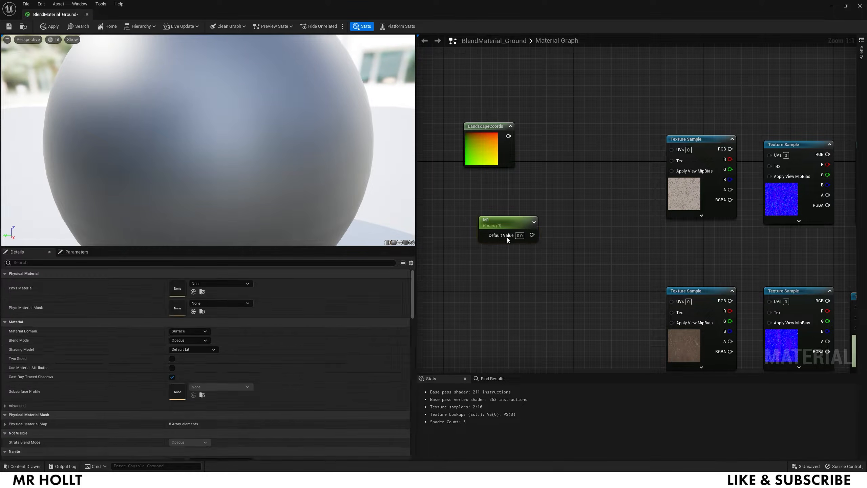
{"action": "left_click_drag", "start_coordinate": [514, 221], "coordinate": [496, 205]}
- Add a Multiply node with LandscapeCoords into A and M1 into B
{"action": "key", "text": "m"}
{"action": "left_click", "coordinate": [598, 155]}
{"action": "left_click_drag", "start_coordinate": [601, 156], "coordinate": [573, 153]}
{"action": "left_click_drag", "start_coordinate": [509, 137], "coordinate": [574, 166]}
{"action": "left_click_drag", "start_coordinate": [513, 219], "coordinate": [576, 177]}
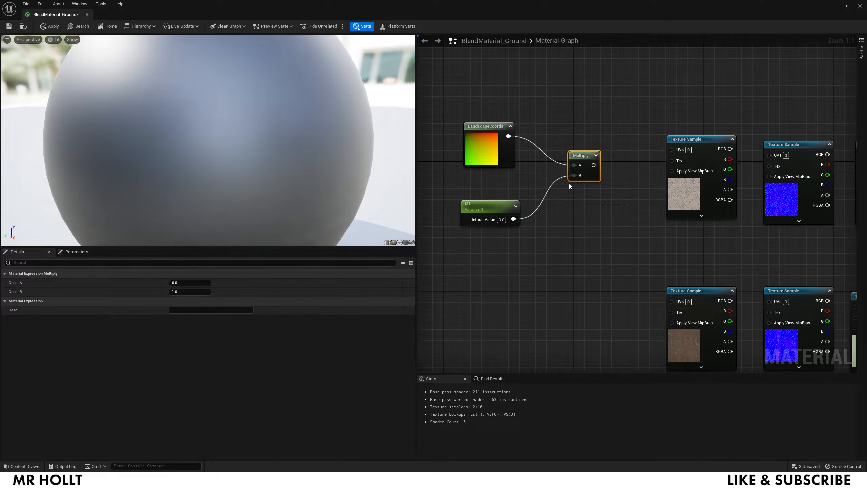
{"action": "scroll", "coordinate": [614, 158], "scroll_direction": "down", "scroll_amount": 3}
{"action": "right_click_drag", "start_coordinate": [648, 174], "coordinate": [494, 170]}
- Add a MakeMaterialAttributes node to the graph
{"action": "right_click", "coordinate": [724, 134]}
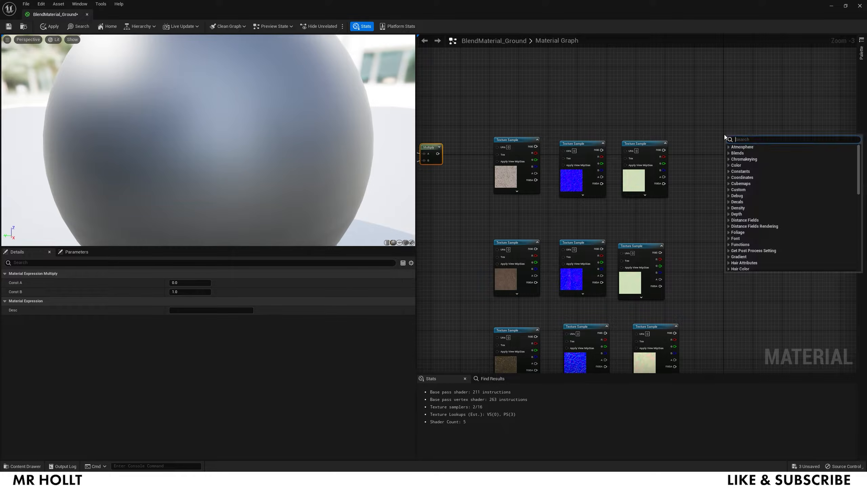
{"action": "type", "text": "make"}
{"action": "key", "text": "BackSpace"}
{"action": "key", "text": "BackSpace"}
{"action": "type", "text": "akem"}
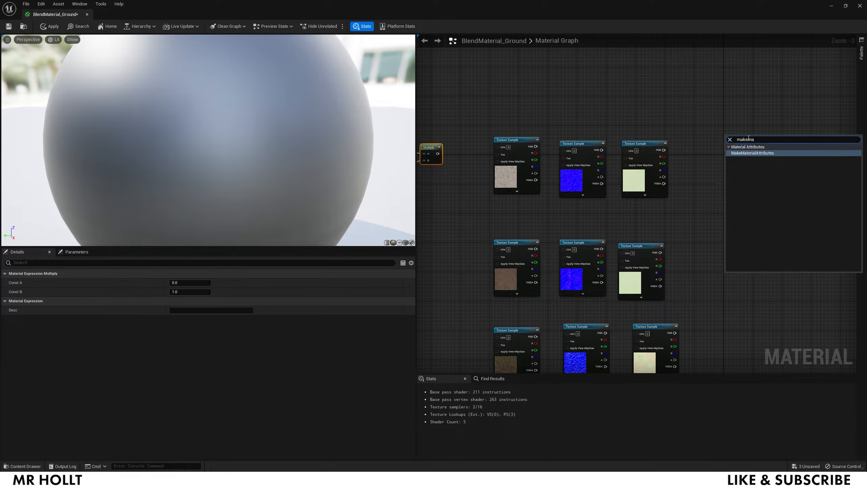
{"action": "left_click", "coordinate": [762, 153]}
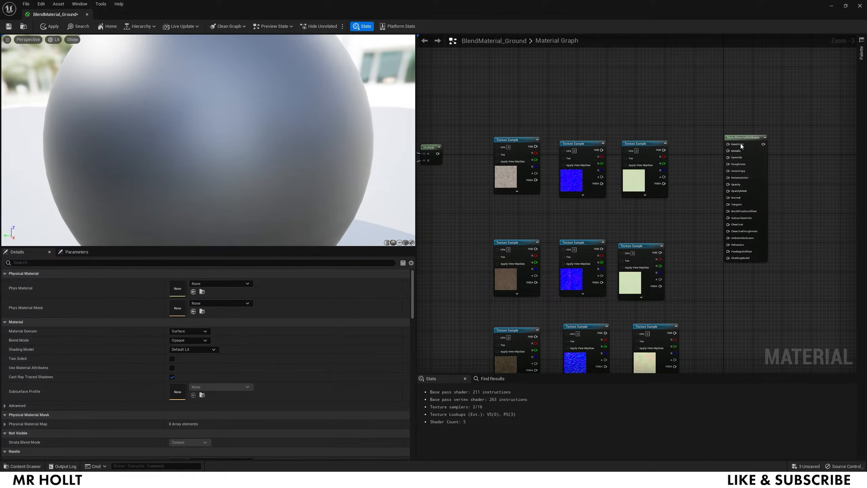
- Duplicate the coordinate group and MakeMaterialAttributes twice, placing each copy beside its texture row
{"action": "left_click", "coordinate": [747, 137]}
{"action": "scroll", "coordinate": [723, 147], "scroll_direction": "down", "scroll_amount": 3}
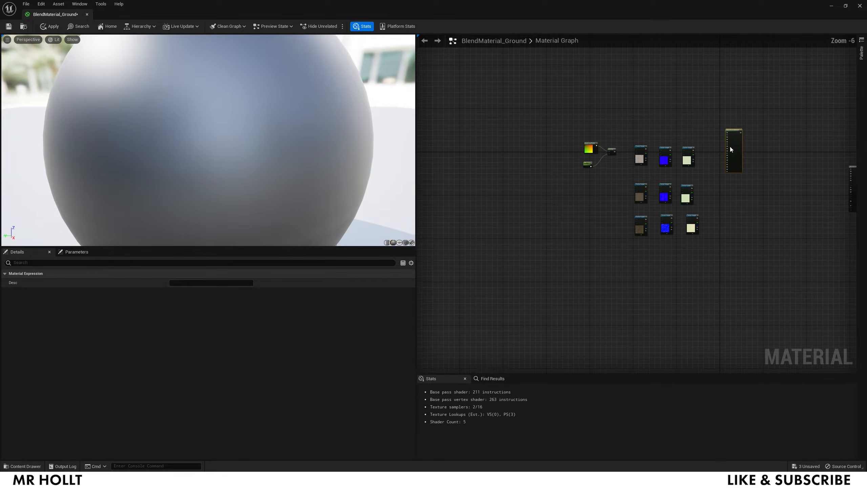
{"action": "left_click", "coordinate": [612, 150]}
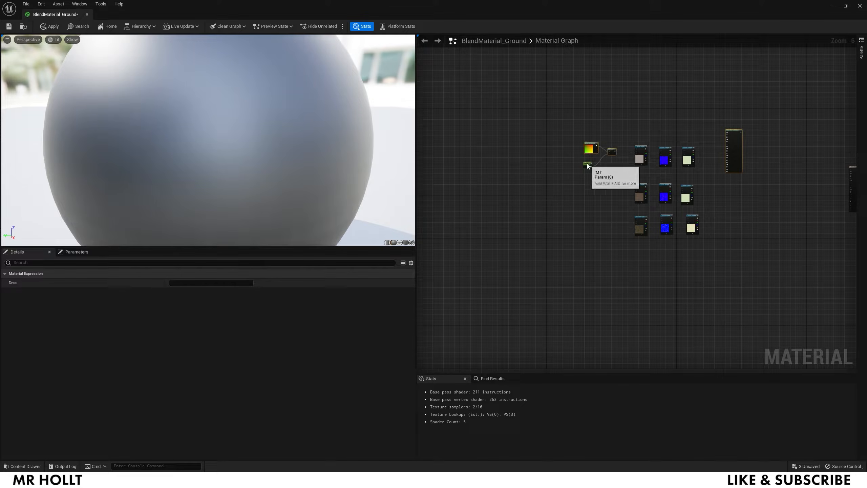
{"action": "key", "text": "ctrl+v"}
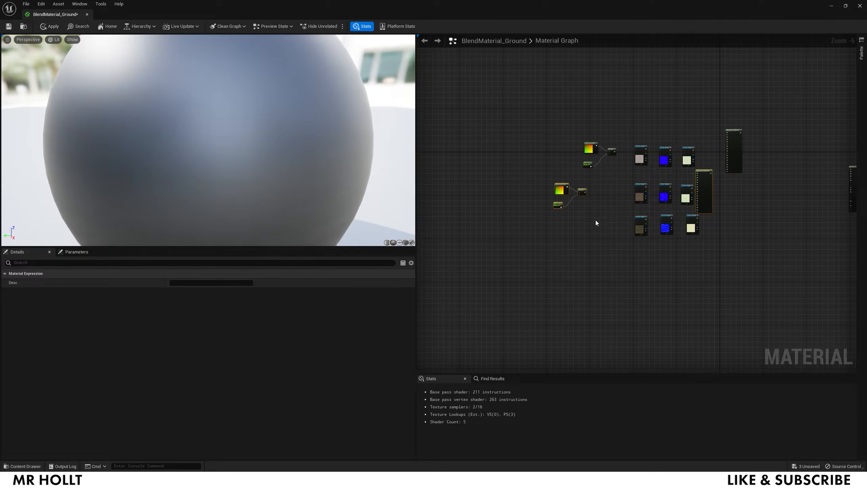
{"action": "key", "text": "ctrl+v"}
{"action": "left_click_drag", "start_coordinate": [575, 240], "coordinate": [611, 238]}
{"action": "left_click_drag", "start_coordinate": [695, 180], "coordinate": [731, 180]}
{"action": "left_click_drag", "start_coordinate": [735, 224], "coordinate": [734, 240]}
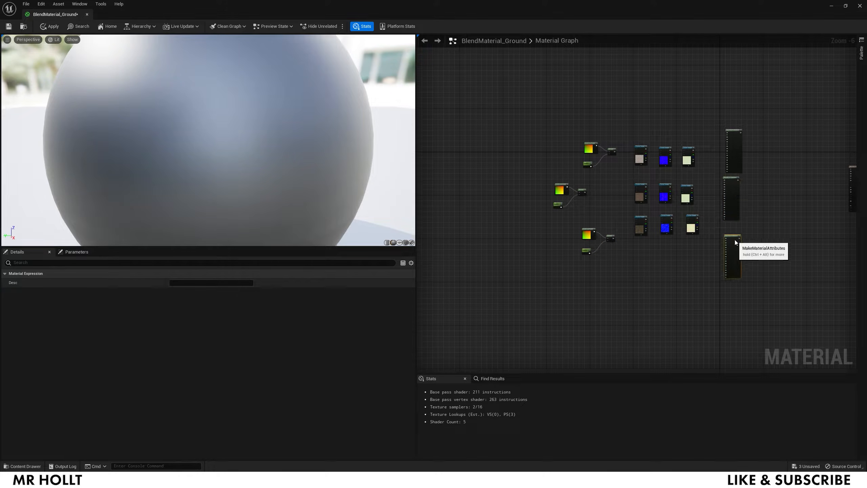
{"action": "left_click_drag", "start_coordinate": [741, 146], "coordinate": [739, 137]}
{"action": "left_click_drag", "start_coordinate": [558, 205], "coordinate": [549, 208]}
{"action": "scroll", "coordinate": [627, 161], "scroll_direction": "up", "scroll_amount": 4}
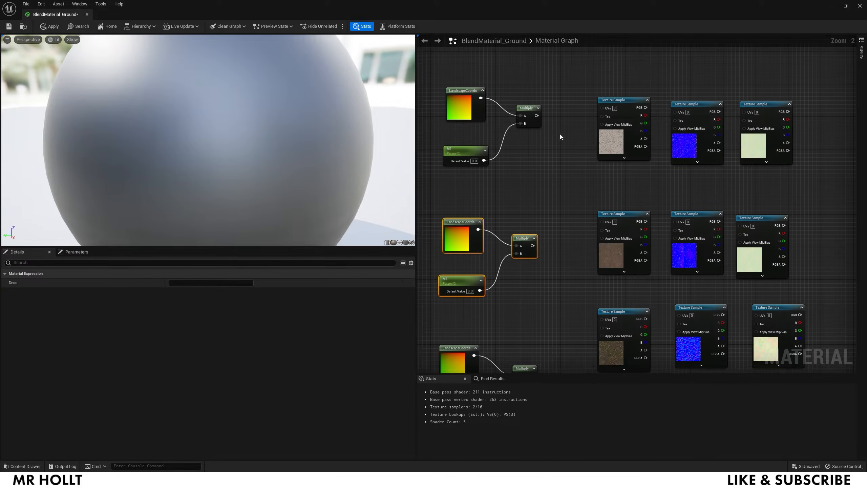
- Wire the first row's Multiply into its three texture UVs and textures into BaseColor, Normal, Roughness
{"action": "left_click_drag", "start_coordinate": [580, 111], "coordinate": [603, 109]}
{"action": "left_click_drag", "start_coordinate": [669, 111], "coordinate": [675, 112]}
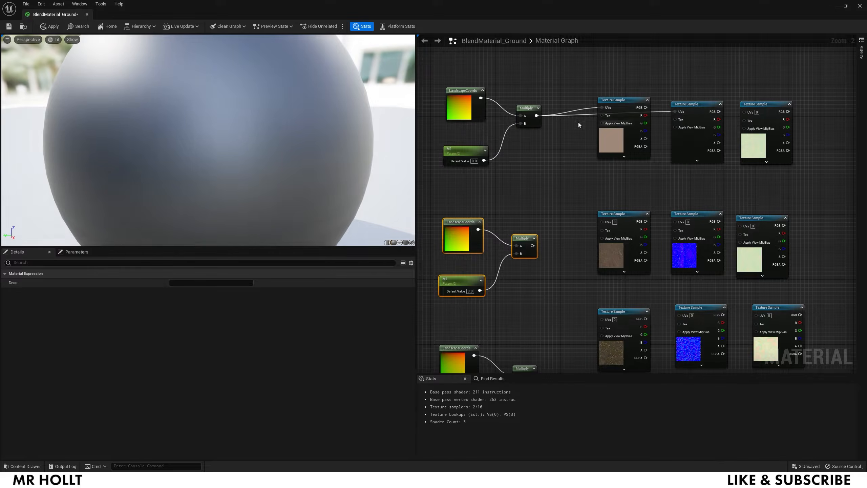
{"action": "left_click_drag", "start_coordinate": [537, 115], "coordinate": [744, 111]}
{"action": "right_click_drag", "start_coordinate": [777, 122], "coordinate": [687, 210]}
{"action": "left_click_drag", "start_coordinate": [525, 193], "coordinate": [748, 111]}
{"action": "left_click_drag", "start_coordinate": [596, 198], "coordinate": [748, 174]}
{"action": "left_click_drag", "start_coordinate": [666, 196], "coordinate": [749, 135]}
- Wire the second row's scaled coordinates into its textures and textures into Roughness, Normal, BaseColor
{"action": "right_click_drag", "start_coordinate": [708, 283], "coordinate": [697, 101]}
{"action": "right_click_drag", "start_coordinate": [517, 138], "coordinate": [639, 164]}
{"action": "left_click_drag", "start_coordinate": [592, 152], "coordinate": [592, 151]}
{"action": "right_click_drag", "start_coordinate": [773, 155], "coordinate": [639, 171]}
{"action": "left_click_drag", "start_coordinate": [640, 171], "coordinate": [722, 169]}
{"action": "right_click_drag", "start_coordinate": [682, 266], "coordinate": [659, 120]}
{"action": "left_click_drag", "start_coordinate": [632, 114], "coordinate": [703, 199]}
{"action": "left_click_drag", "start_coordinate": [555, 114], "coordinate": [703, 238]}
- Feed the third row's Multiply output into the UVs of its three textures
{"action": "left_click_drag", "start_coordinate": [478, 118], "coordinate": [703, 175]}
{"action": "right_click_drag", "start_coordinate": [506, 178], "coordinate": [675, 222]}
{"action": "left_click_drag", "start_coordinate": [528, 209], "coordinate": [528, 189]}
{"action": "left_click_drag", "start_coordinate": [534, 199], "coordinate": [607, 164]}
{"action": "key", "text": "alt+z"}
{"action": "key", "text": "alt+z"}
{"action": "left_click_drag", "start_coordinate": [534, 198], "coordinate": [681, 159]}
{"action": "left_click_drag", "start_coordinate": [535, 199], "coordinate": [758, 159]}
{"action": "right_click_drag", "start_coordinate": [718, 282], "coordinate": [606, 296]}
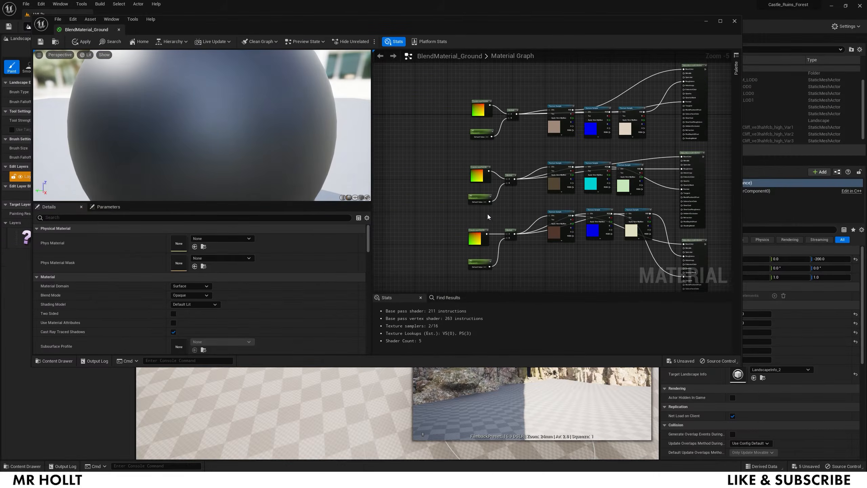
{"action": "scroll", "coordinate": [486, 216], "scroll_direction": "up", "scroll_amount": 3}
- Set the M3 scalar parameter's default value to 1
{"action": "left_click", "coordinate": [477, 144]}
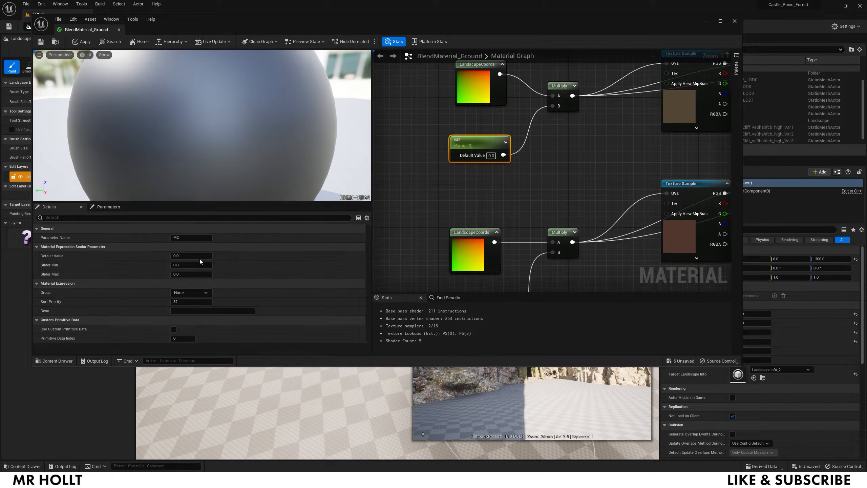
{"action": "left_click", "coordinate": [474, 194]}
{"action": "right_click_drag", "start_coordinate": [487, 286], "coordinate": [491, 172]}
{"action": "left_click", "coordinate": [476, 199]}
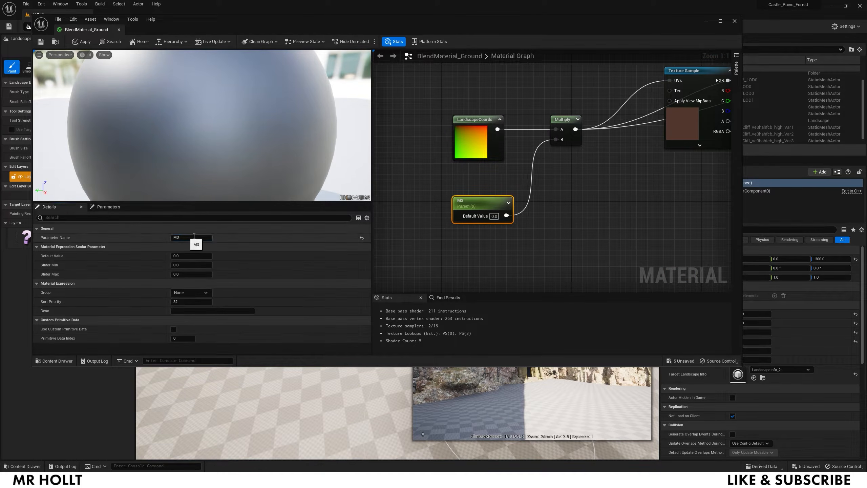
{"action": "left_click", "coordinate": [494, 216]}
{"action": "type", "text": "1"}
{"action": "key", "text": "Return"}
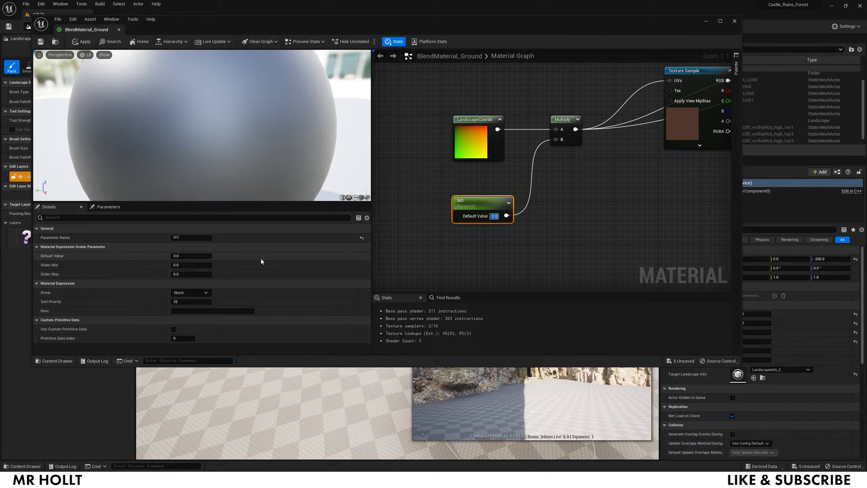
{"action": "left_click", "coordinate": [490, 232]}
- Set the M2 scalar parameter's default value to 1
{"action": "right_click_drag", "start_coordinate": [491, 171], "coordinate": [498, 277]}
{"action": "left_click", "coordinate": [500, 149]}
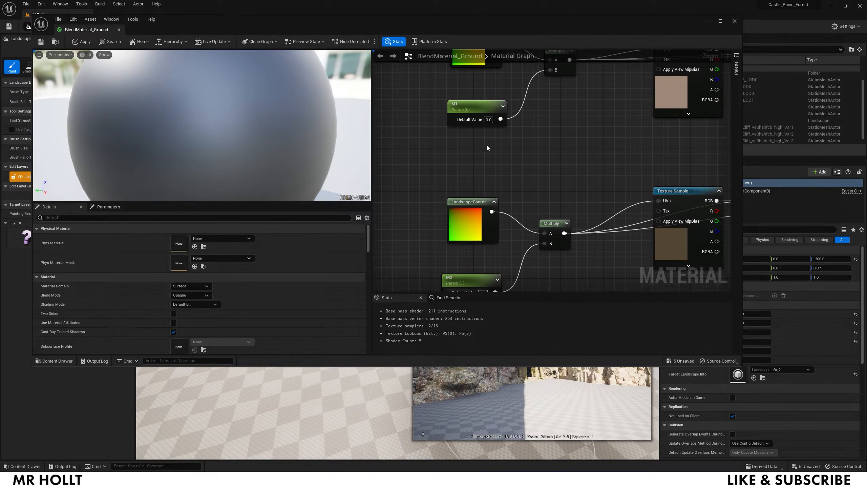
{"action": "left_click", "coordinate": [488, 119]}
{"action": "type", "text": "1"}
{"action": "key", "text": "Return"}
{"action": "scroll", "coordinate": [561, 156], "scroll_direction": "down", "scroll_amount": 5}
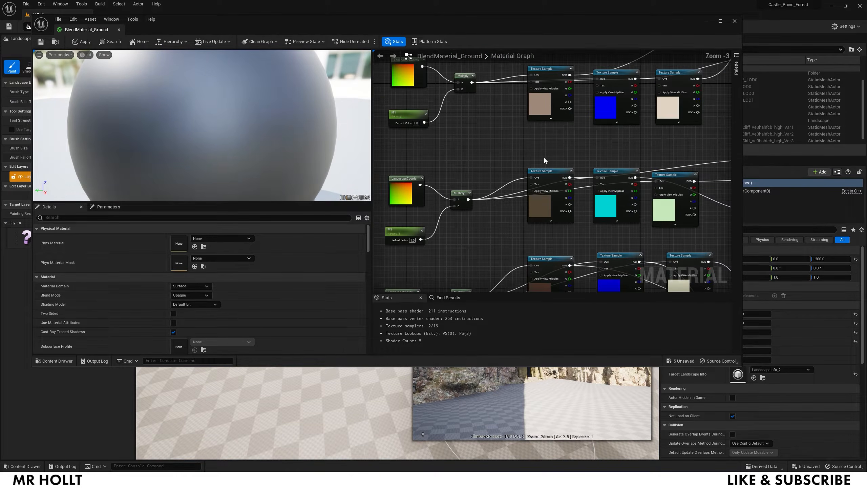
{"action": "scroll", "coordinate": [428, 145], "scroll_direction": "down", "scroll_amount": 2}
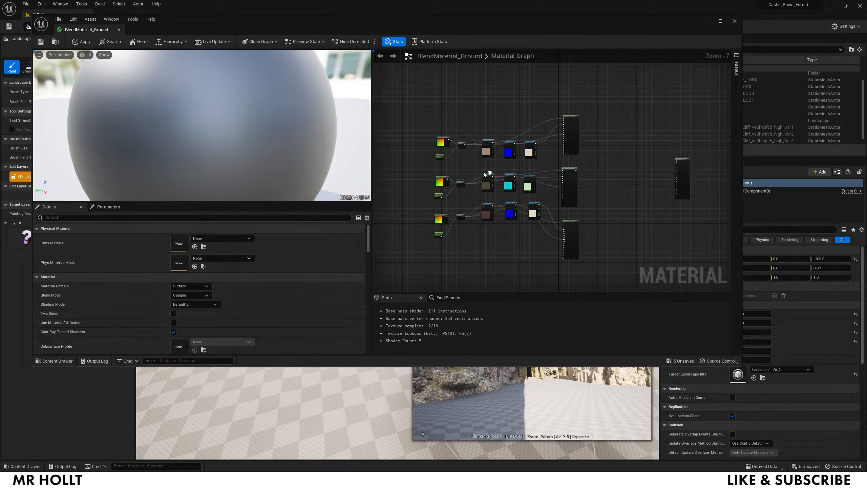
{"action": "right_click_drag", "start_coordinate": [610, 182], "coordinate": [532, 184]}
{"action": "scroll", "coordinate": [517, 181], "scroll_direction": "up", "scroll_amount": 3}
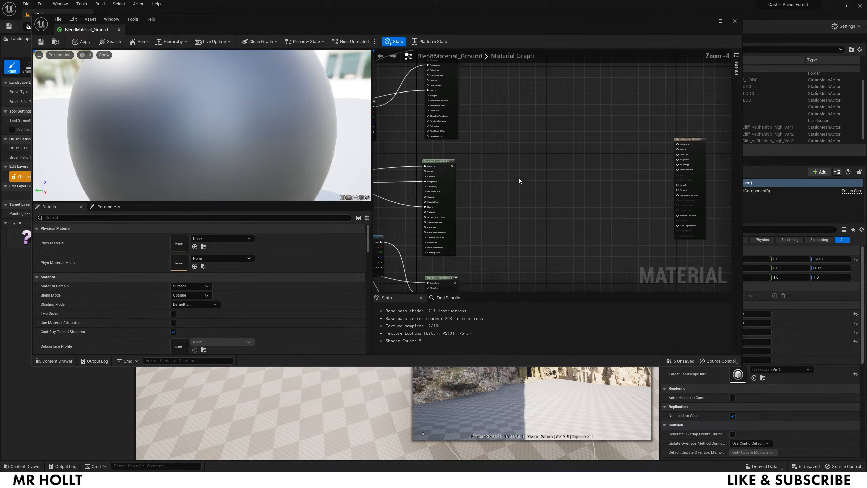
- Add a LandscapeLayerBlend node with three layer entries
{"action": "right_click", "coordinate": [519, 180]}
{"action": "type", "text": "layerblend"}
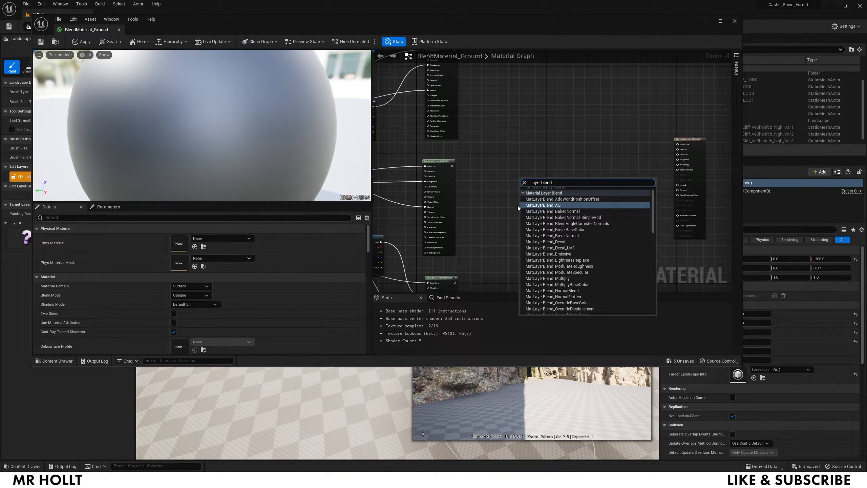
{"action": "scroll", "coordinate": [578, 226], "scroll_direction": "up", "scroll_amount": 1}
{"action": "left_click", "coordinate": [548, 197]}
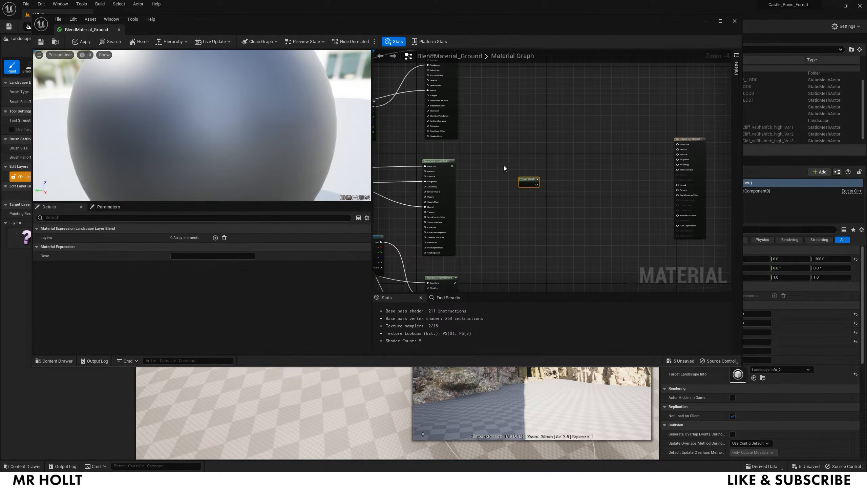
{"action": "left_click", "coordinate": [215, 238]}
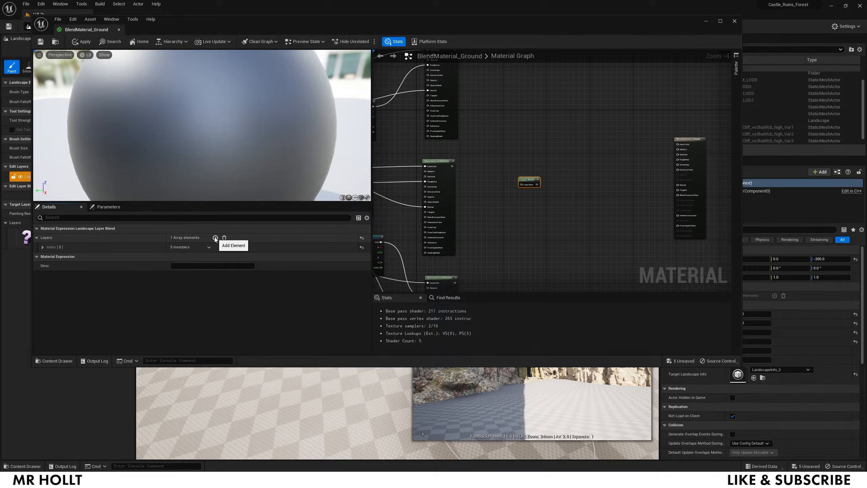
{"action": "left_click", "coordinate": [215, 237]}
{"action": "left_click", "coordinate": [215, 238]}
- Name the three blend layers Top, Mid and Bot
{"action": "left_click", "coordinate": [42, 247]}
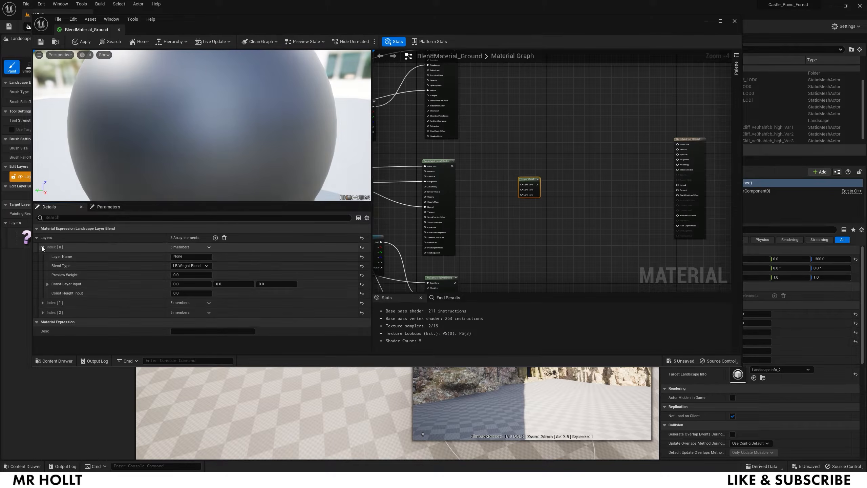
{"action": "left_click", "coordinate": [43, 302]}
{"action": "scroll", "coordinate": [42, 336], "scroll_direction": "down", "scroll_amount": 1}
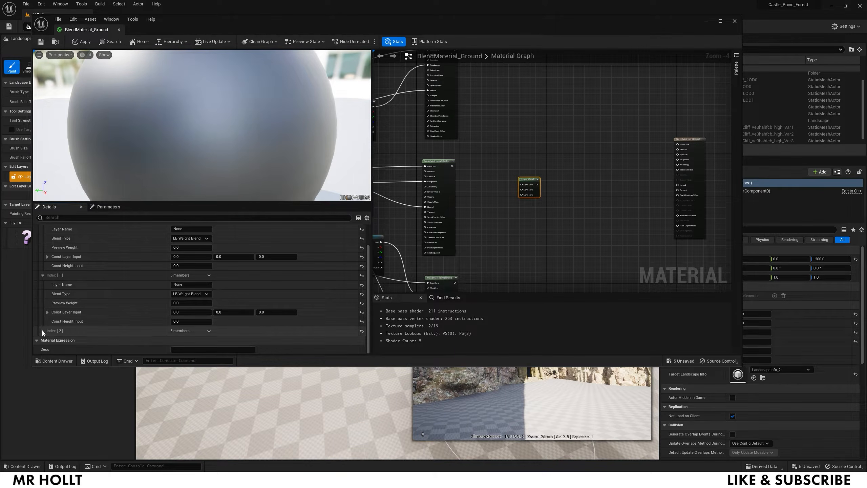
{"action": "scroll", "coordinate": [154, 267], "scroll_direction": "up", "scroll_amount": 1}
{"action": "left_click", "coordinate": [186, 256]}
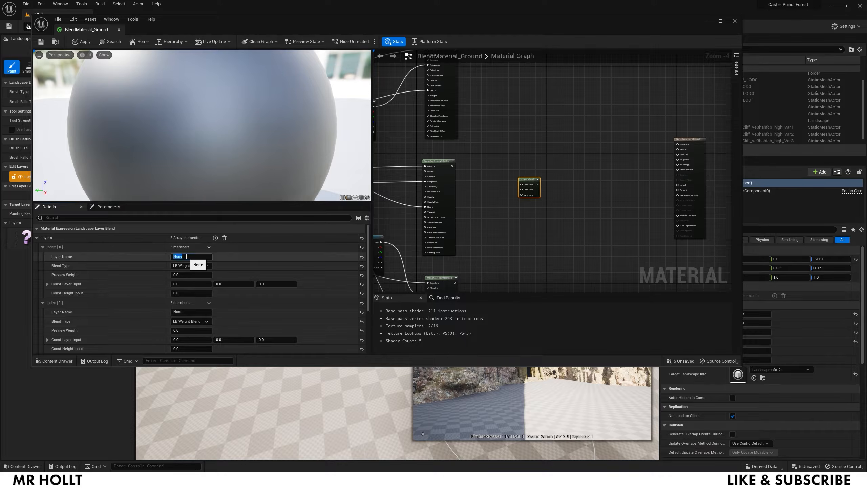
{"action": "left_click", "coordinate": [190, 312]}
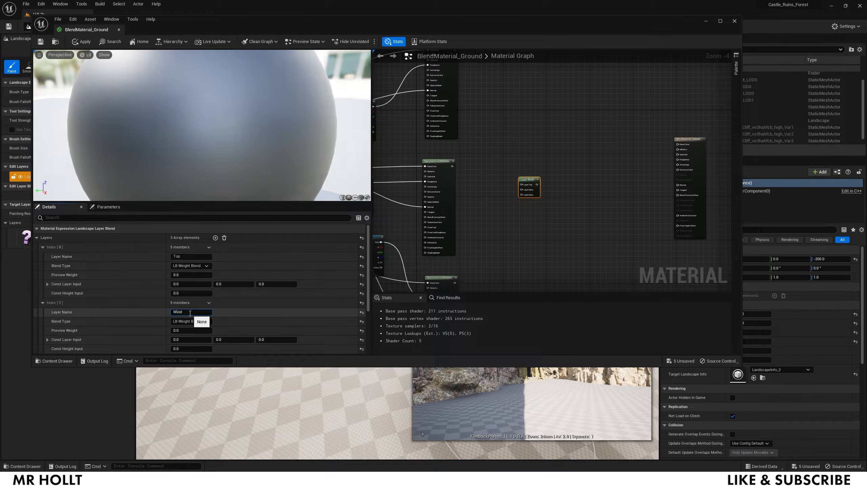
{"action": "left_click", "coordinate": [232, 310]}
{"action": "scroll", "coordinate": [220, 311], "scroll_direction": "down", "scroll_amount": 2}
{"action": "left_click", "coordinate": [194, 313]}
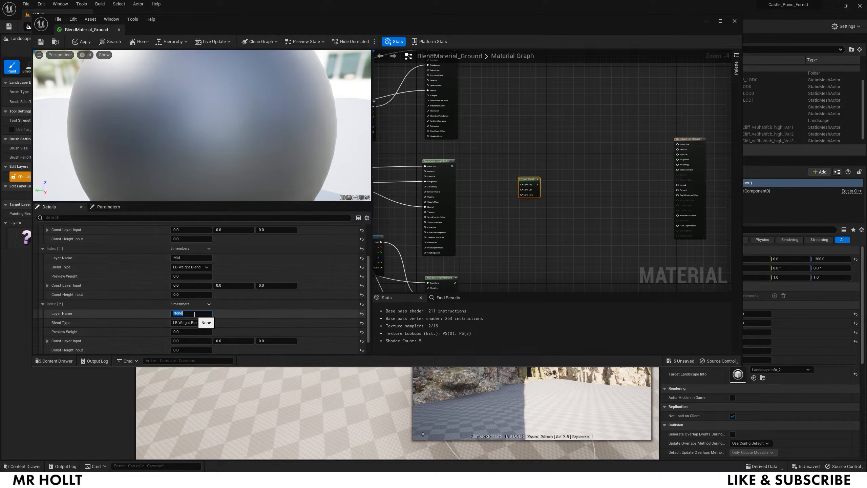
{"action": "key", "text": "Return"}
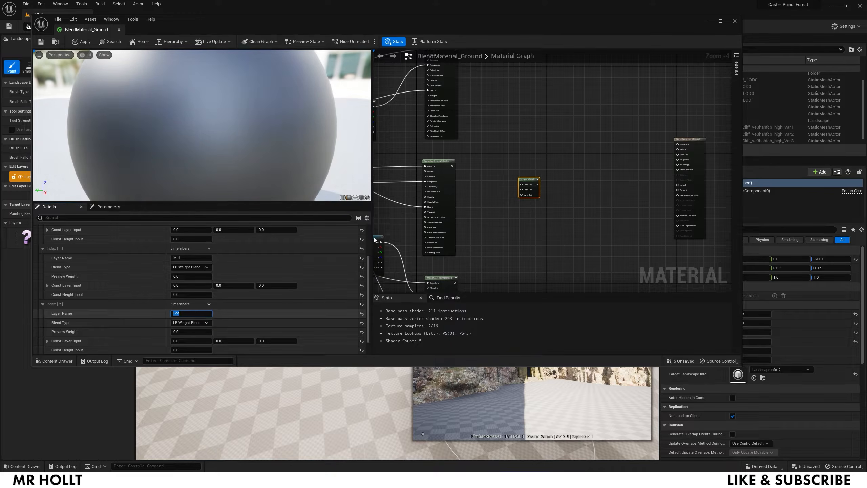
{"action": "left_click", "coordinate": [546, 219]}
- Connect the MakeMaterialAttributes outputs into Layer Top, Layer Mid and toward Layer Bot
{"action": "right_click_drag", "start_coordinate": [469, 171], "coordinate": [513, 247]}
{"action": "left_click_drag", "start_coordinate": [500, 126], "coordinate": [568, 261]}
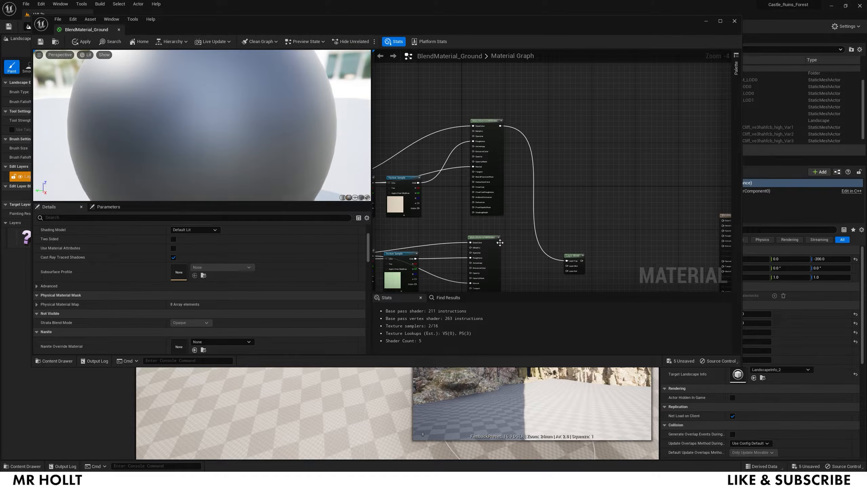
{"action": "left_click_drag", "start_coordinate": [497, 242], "coordinate": [566, 266]}
{"action": "right_click_drag", "start_coordinate": [547, 275], "coordinate": [529, 138]}
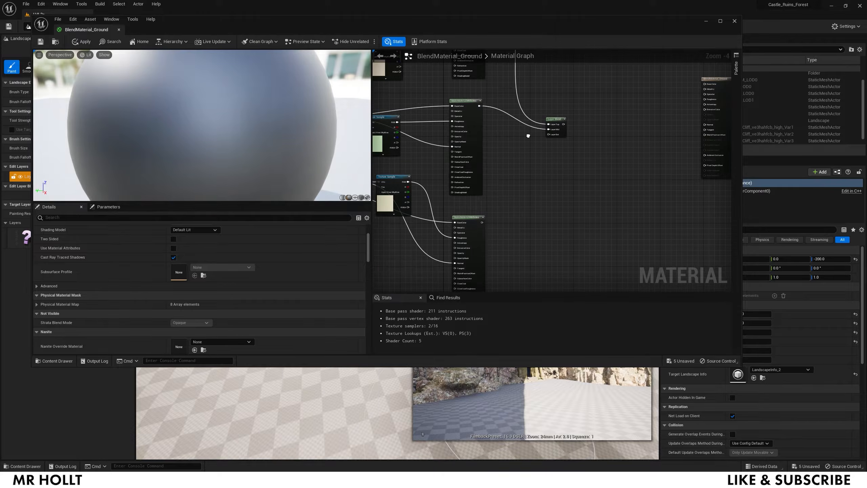
{"action": "left_click_drag", "start_coordinate": [482, 222], "coordinate": [550, 135]}
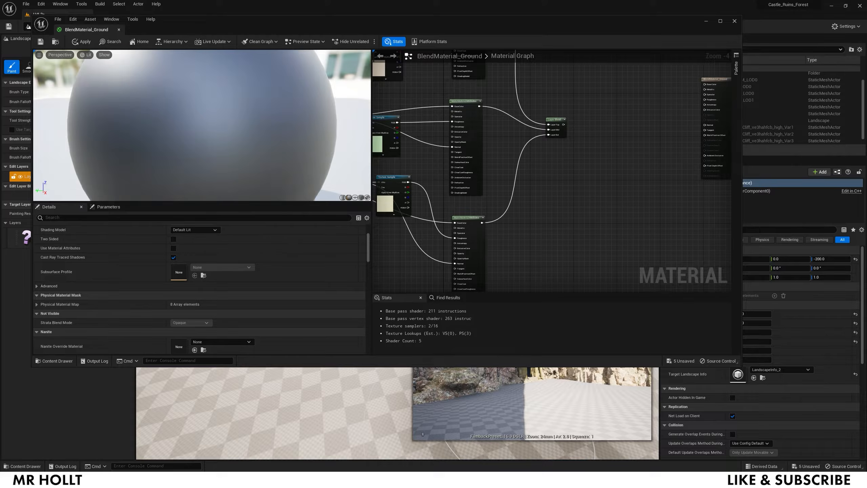
- Link the attribute set to Layer Bot and feed the Layer Blend into a new BreakMaterialAttributes node
{"action": "right_click_drag", "start_coordinate": [618, 95], "coordinate": [570, 115]}
{"action": "right_click", "coordinate": [570, 115]}
{"action": "type", "text": "break,"}
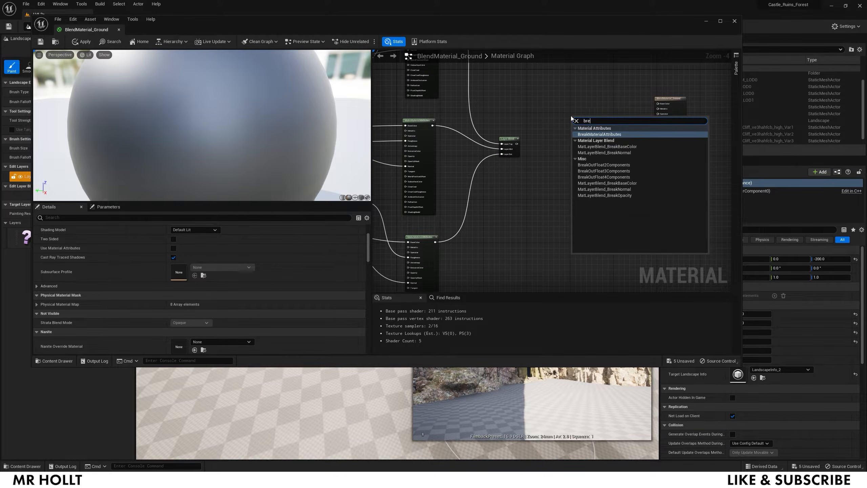
{"action": "key", "text": "BackSpace"}
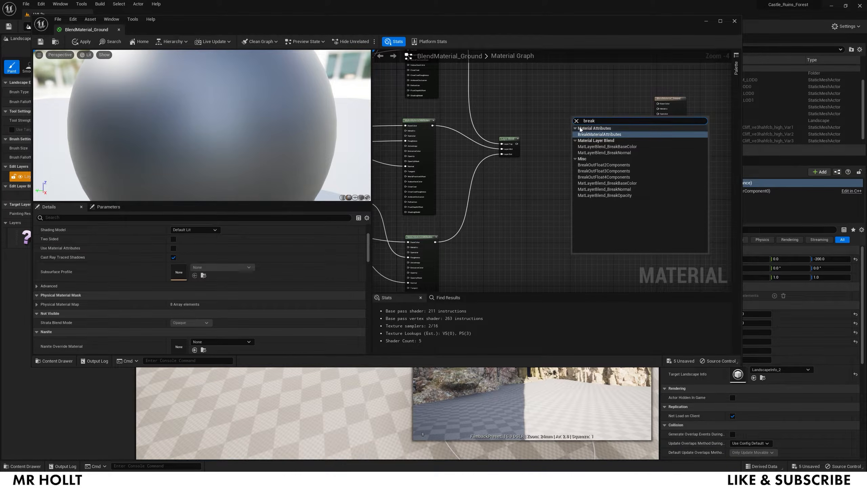
{"action": "left_click", "coordinate": [588, 133]}
{"action": "left_click_drag", "start_coordinate": [517, 144], "coordinate": [570, 107]}
{"action": "right_click_drag", "start_coordinate": [612, 107], "coordinate": [508, 137]}
{"action": "scroll", "coordinate": [508, 136], "scroll_direction": "up", "scroll_amount": 2}
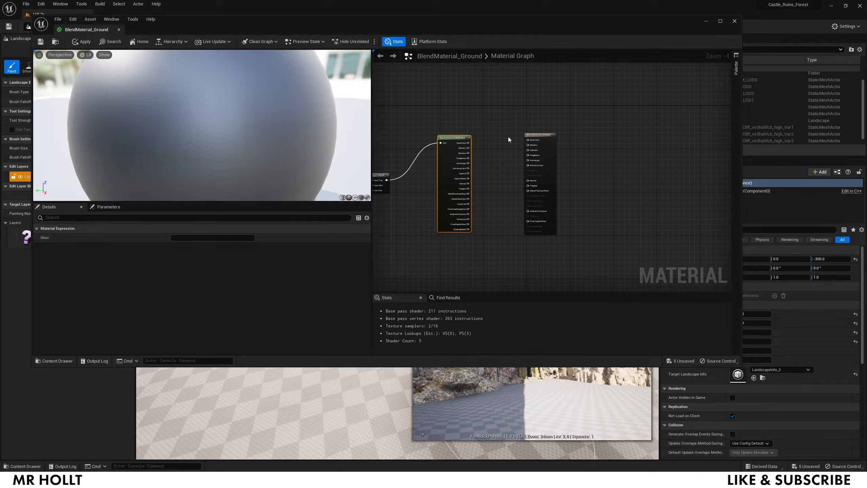
- Wire BaseColor, Roughness and Normal into the material output and apply the changes
{"action": "left_click_drag", "start_coordinate": [462, 150], "coordinate": [550, 146]}
{"action": "left_click_drag", "start_coordinate": [462, 173], "coordinate": [550, 169]}
{"action": "left_click_drag", "start_coordinate": [463, 212], "coordinate": [560, 208]}
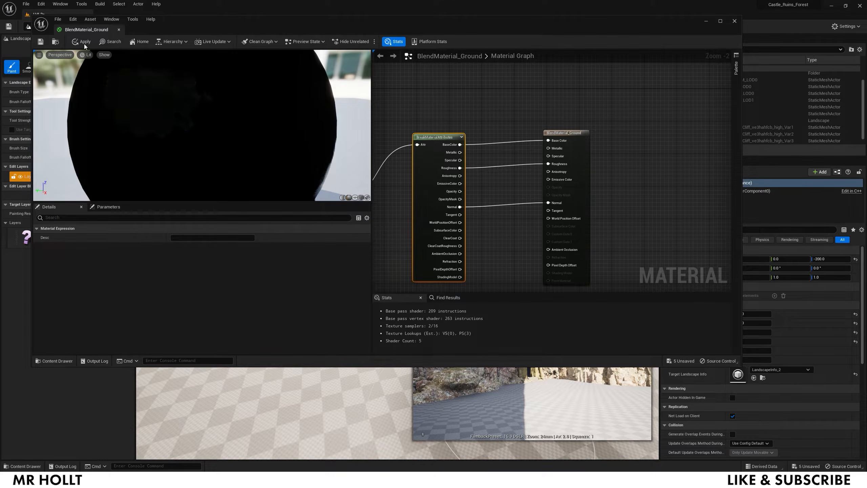
{"action": "right_click_drag", "start_coordinate": [171, 109], "coordinate": [170, 117]}
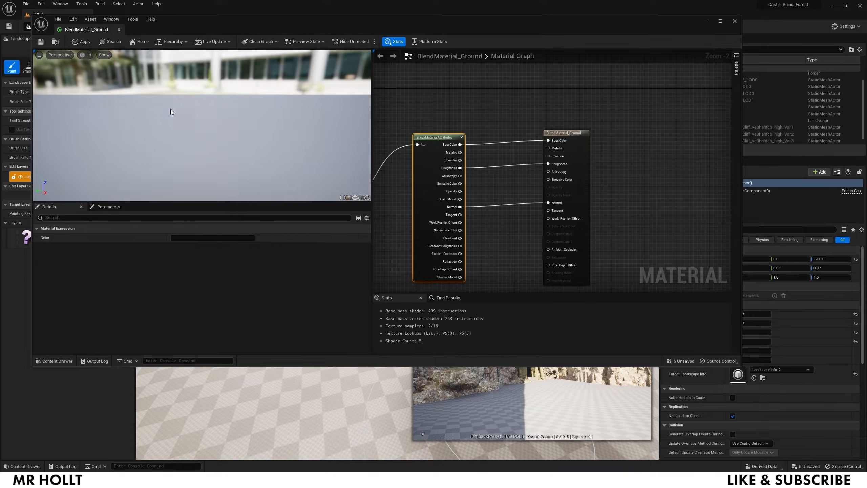
{"action": "left_click", "coordinate": [85, 42]}
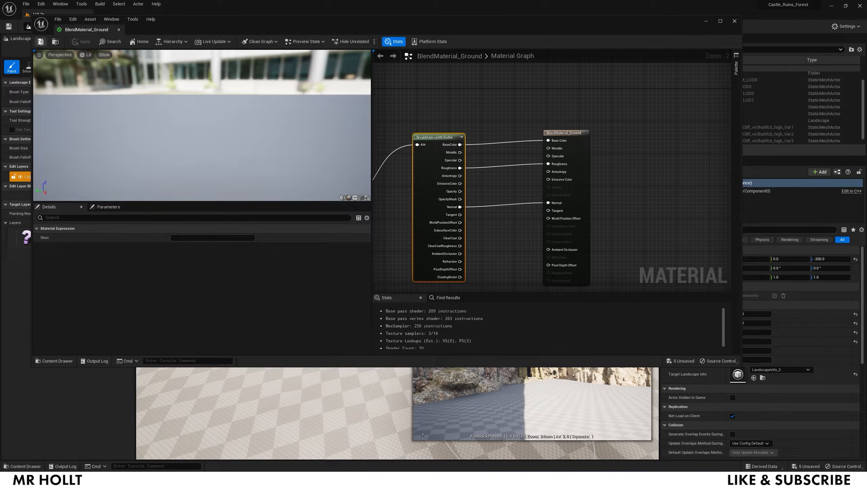
- Close the material editor and create BlendMaterial_Ground_Inst from BlendMaterial_Ground
{"action": "left_click", "coordinate": [734, 21]}
{"action": "key", "text": "ctrl+space"}
{"action": "right_click", "coordinate": [500, 422]}
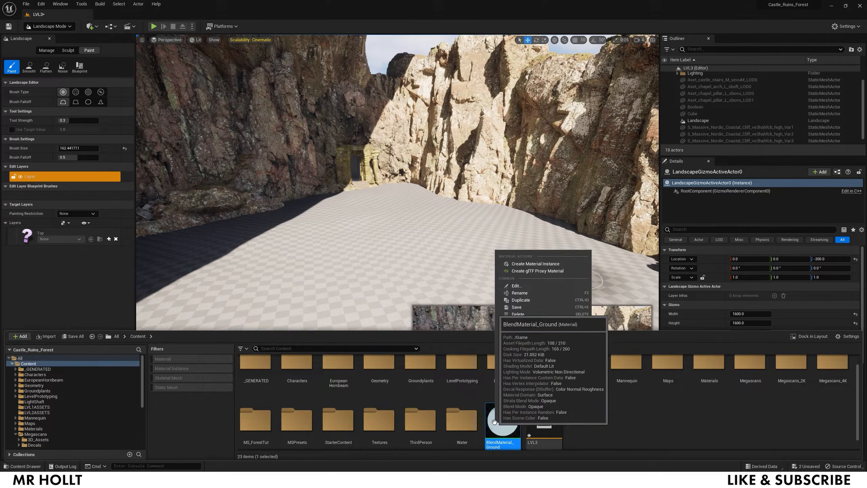
{"action": "left_click", "coordinate": [531, 263]}
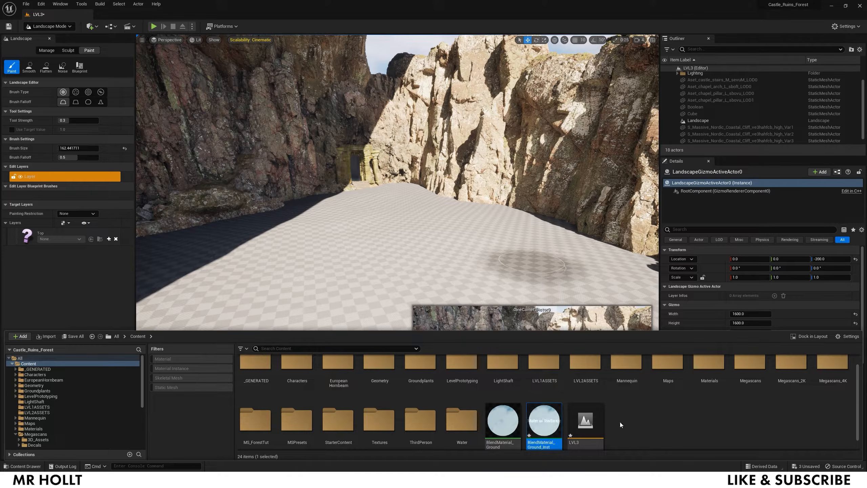
- Select the Landscape actor and assign BlendMaterial_Ground_Inst as its landscape material
{"action": "left_click", "coordinate": [402, 273]}
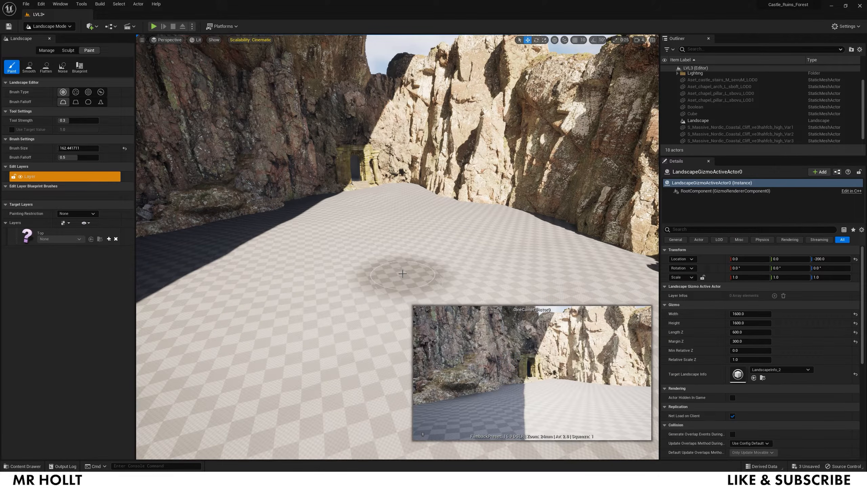
{"action": "left_click", "coordinate": [48, 26]}
{"action": "left_click", "coordinate": [44, 33]}
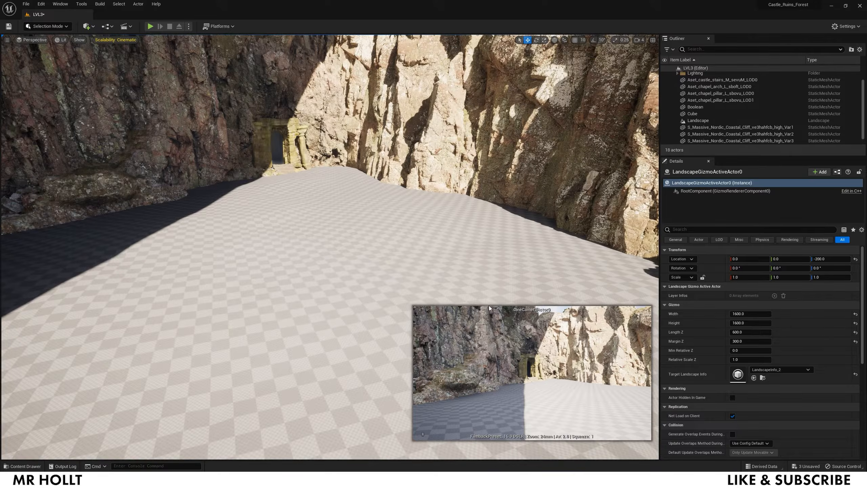
{"action": "key", "text": "ctrl+space"}
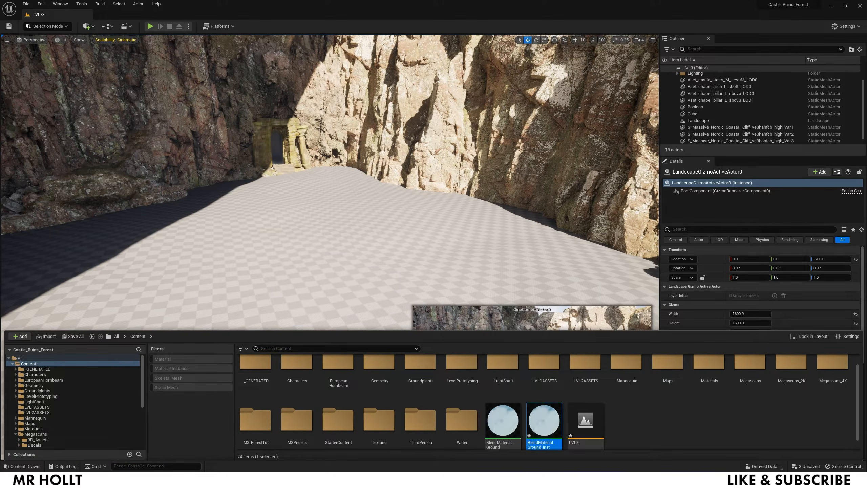
{"action": "left_click", "coordinate": [364, 260]}
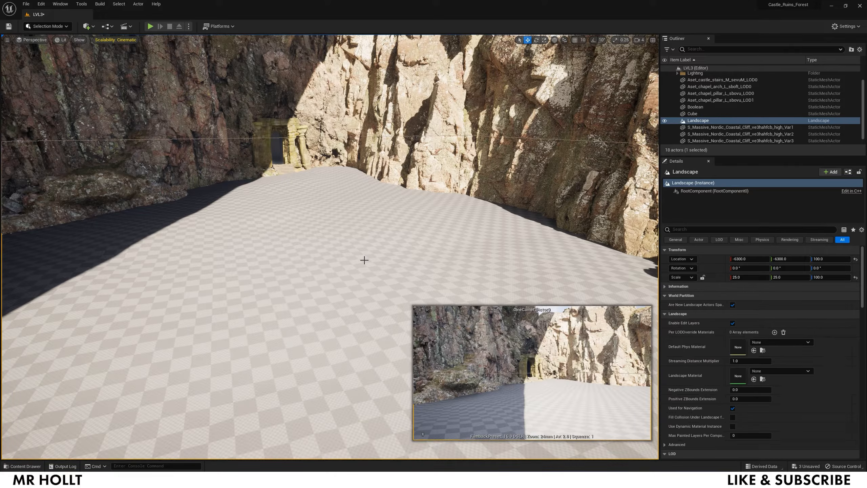
{"action": "left_click", "coordinate": [753, 378]}
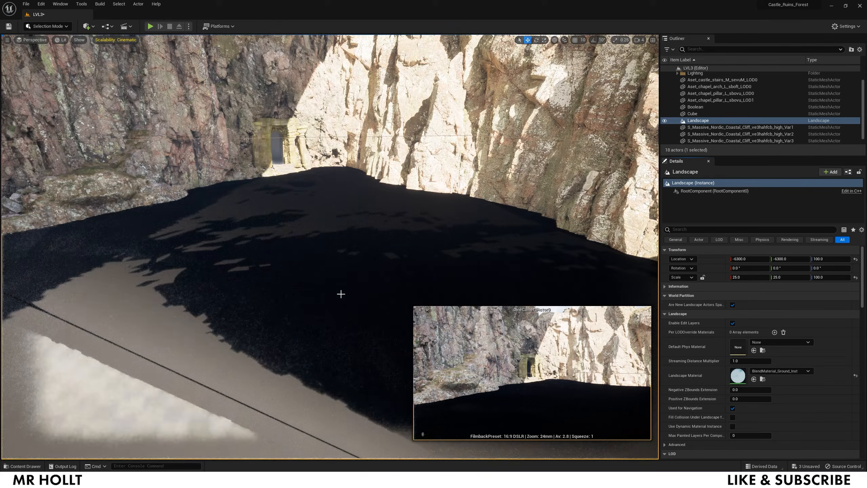
- Back in landscape mode, create a weight-blended Top_LayerInfo saved in Content
{"action": "left_click", "coordinate": [48, 27]}
{"action": "left_click", "coordinate": [48, 49]}
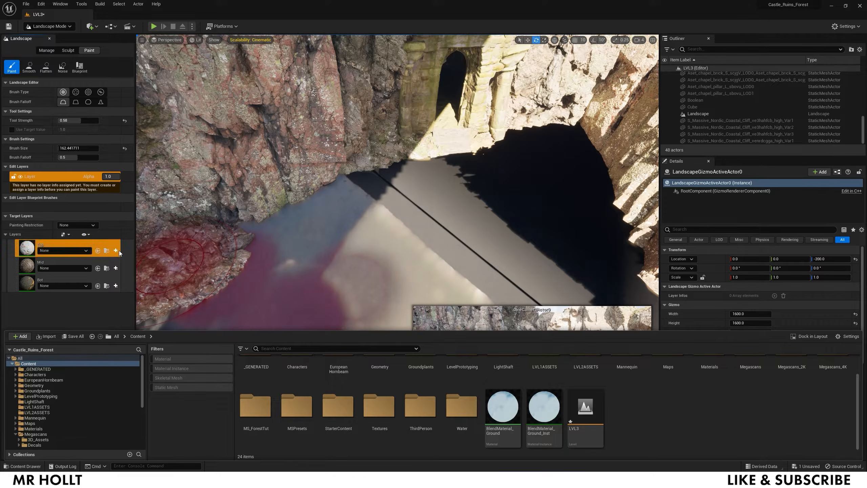
{"action": "left_click", "coordinate": [116, 250]}
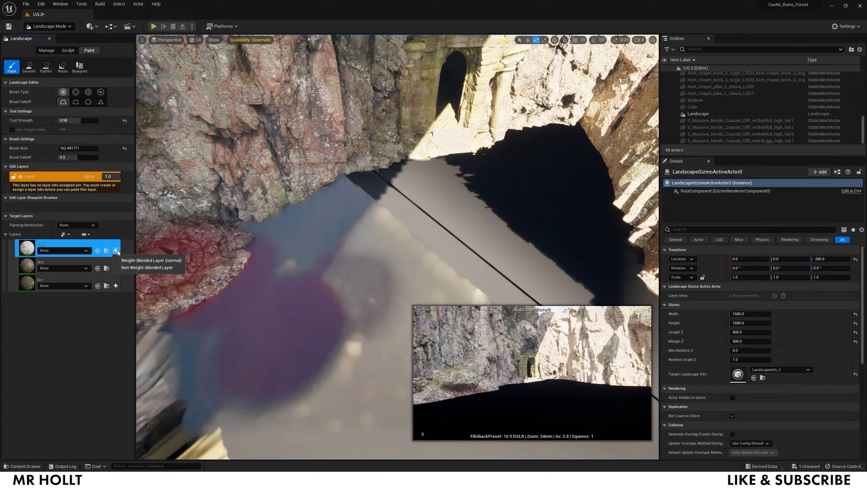
{"action": "left_click", "coordinate": [137, 260]}
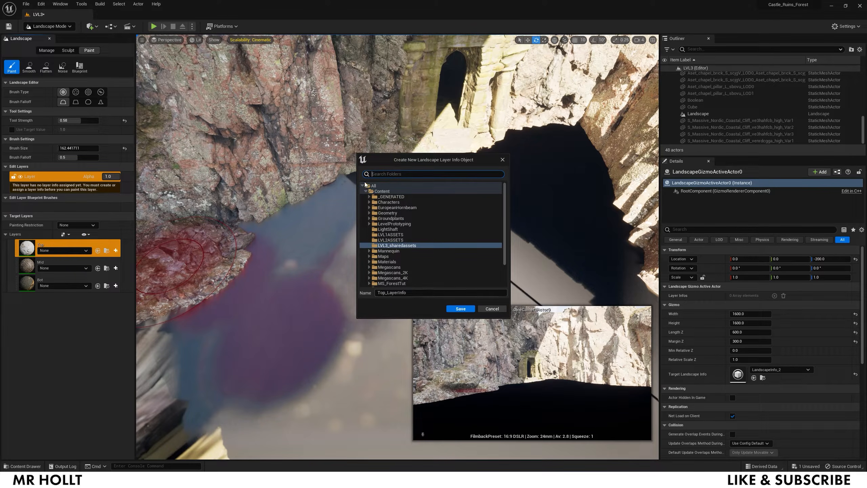
{"action": "left_click", "coordinate": [381, 191]}
{"action": "left_click", "coordinate": [460, 309]}
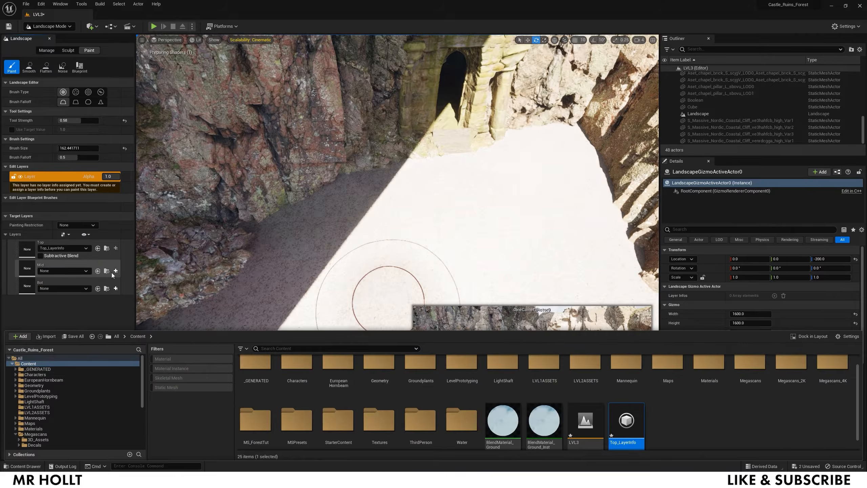
- Create weight-blended Mid_LayerInfo and Bot_LayerInfo for the Mid and Bot layers in Content
{"action": "left_click", "coordinate": [116, 270]}
{"action": "left_click", "coordinate": [143, 280]}
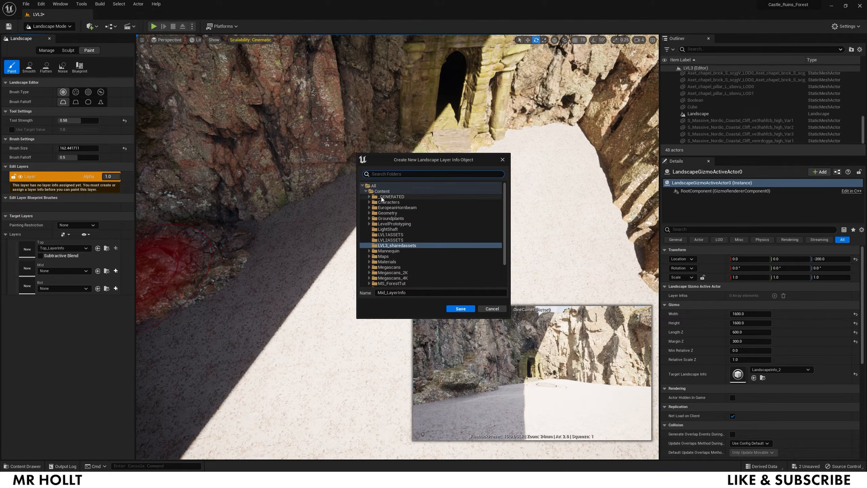
{"action": "left_click", "coordinate": [382, 192]}
{"action": "left_click", "coordinate": [469, 309]}
{"action": "left_click", "coordinate": [116, 291]}
{"action": "left_click", "coordinate": [147, 302]}
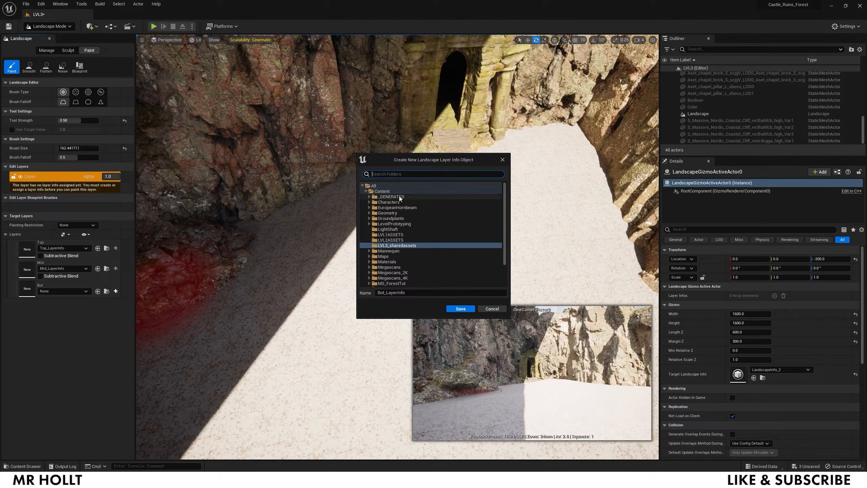
{"action": "left_click", "coordinate": [383, 191]}
{"action": "left_click", "coordinate": [459, 308]}
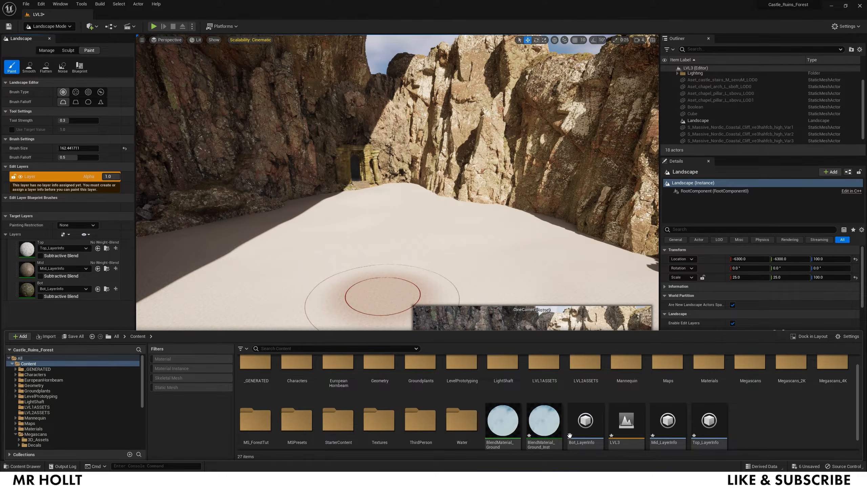
- Enable the M1, M2 and M3 overrides on BlendMaterial_Ground_Inst and set each to 0.2
{"action": "double_click", "coordinate": [544, 435]}
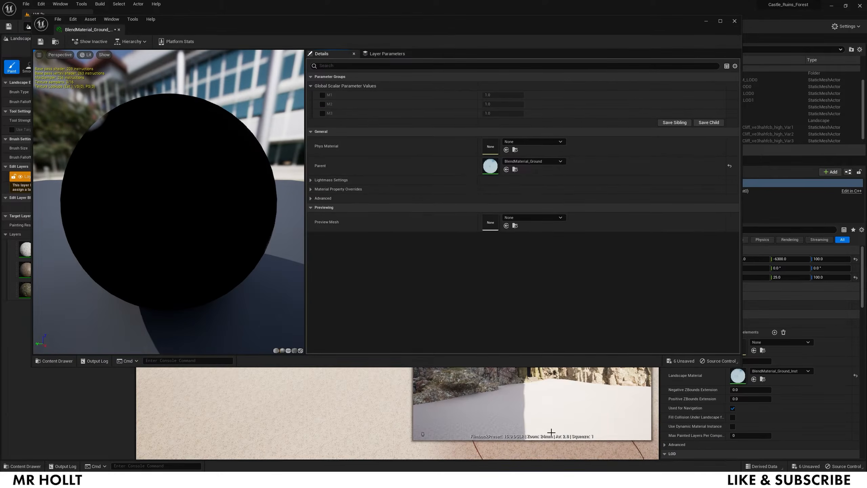
{"action": "left_click", "coordinate": [323, 95]}
{"action": "left_click", "coordinate": [322, 104]}
{"action": "left_click", "coordinate": [322, 113]}
{"action": "left_click", "coordinate": [518, 96]}
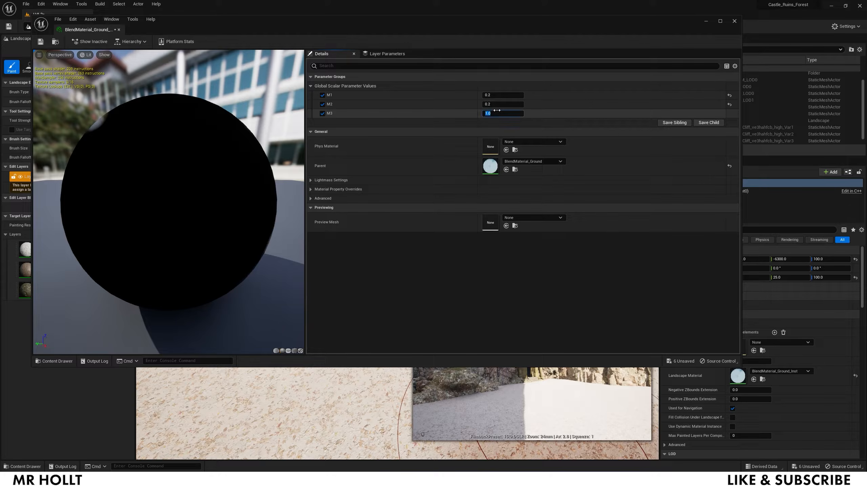
{"action": "key", "text": "Return"}
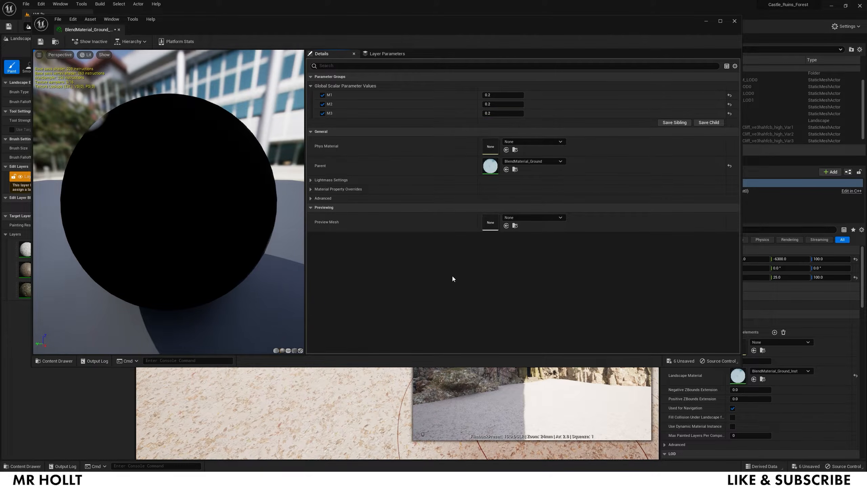
- Close the instance editor and fly the view toward the ruined doorway
{"action": "left_click", "coordinate": [734, 21]}
{"action": "mouse_move", "coordinate": [309, 273]}
{"action": "right_mouse_down"}
{"action": "mouse_move", "coordinate": [323, 263]}
{"action": "mouse_move", "coordinate": [326, 281]}
{"action": "right_mouse_up"}
{"action": "key", "text": "w"}
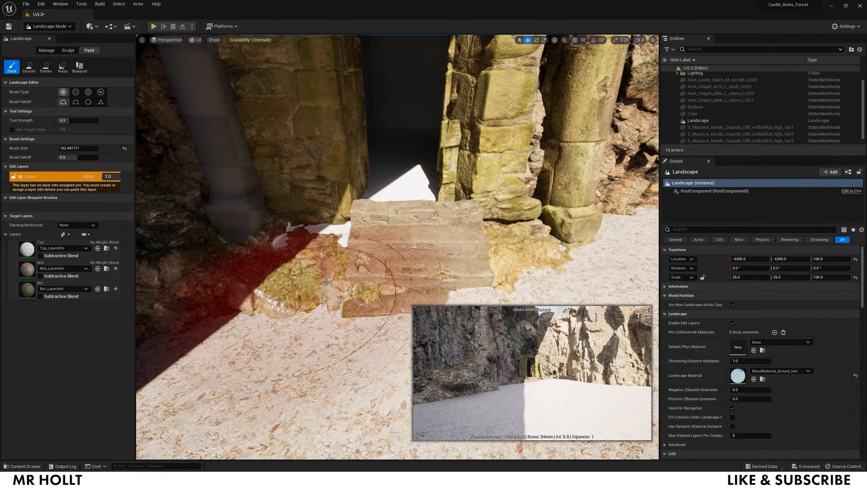
- Filter the Content Drawer to show materials and material instances
{"action": "key", "text": "ctrl+space"}
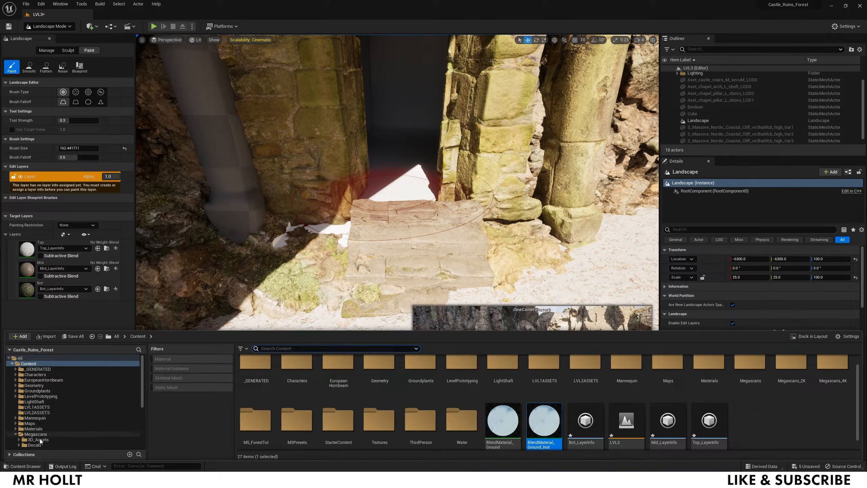
{"action": "left_click", "coordinate": [184, 369]}
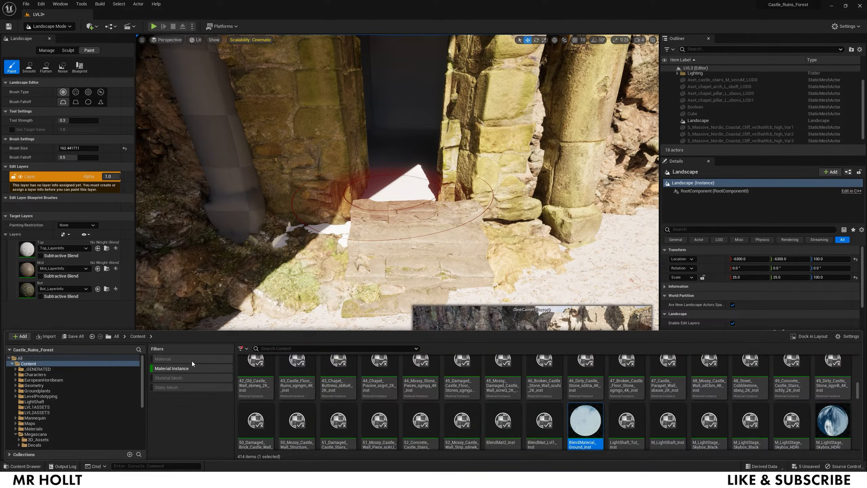
{"action": "left_click", "coordinate": [192, 360]}
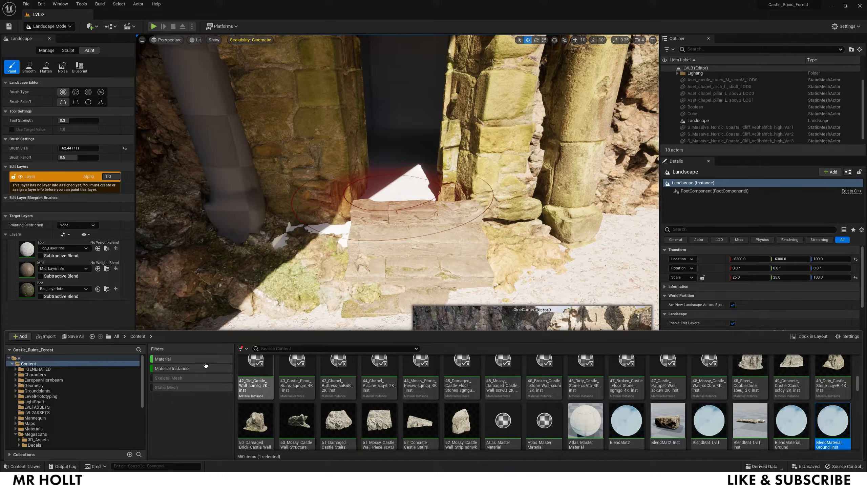
{"action": "scroll", "coordinate": [335, 391], "scroll_direction": "up", "scroll_amount": 5}
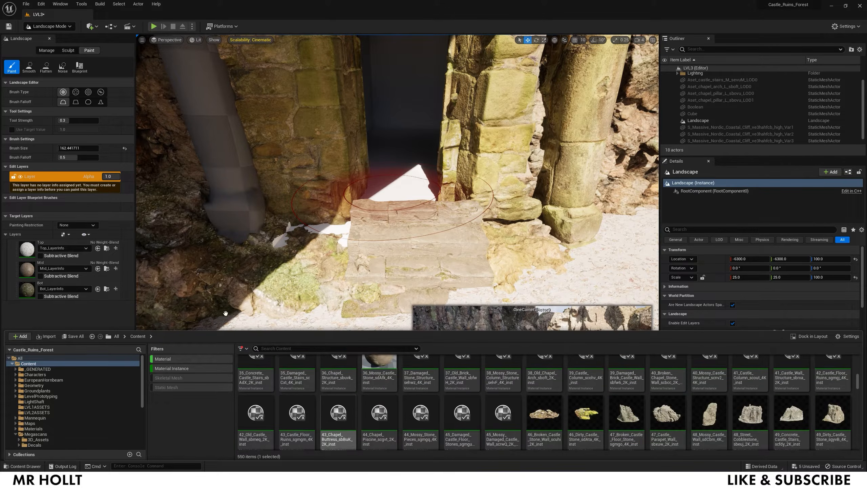
- Switch to Selection Mode and drag the 14_Castle_Wall material onto the doorway stonework
{"action": "left_click", "coordinate": [49, 26]}
{"action": "left_click", "coordinate": [56, 35]}
{"action": "key", "text": "ctrl+space"}
{"action": "scroll", "coordinate": [502, 395], "scroll_direction": "up", "scroll_amount": 4}
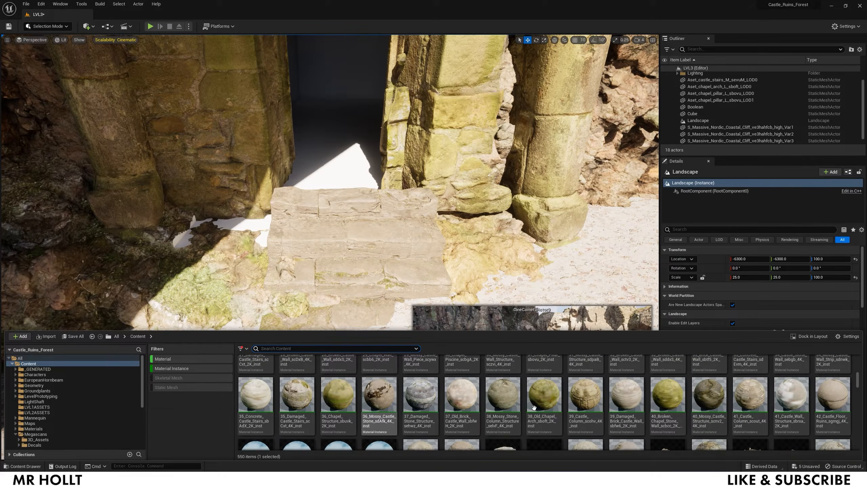
{"action": "scroll", "coordinate": [696, 407], "scroll_direction": "up", "scroll_amount": 3}
{"action": "scroll", "coordinate": [704, 409], "scroll_direction": "up", "scroll_amount": 3}
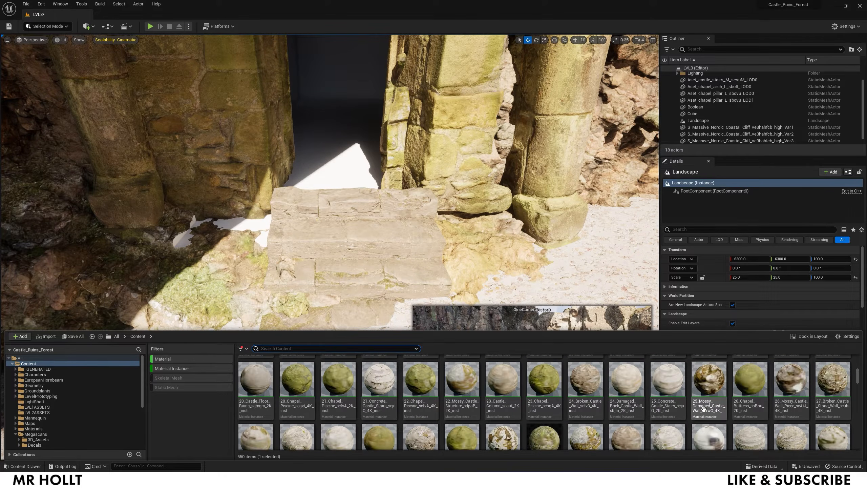
{"action": "scroll", "coordinate": [705, 410], "scroll_direction": "up", "scroll_amount": 3}
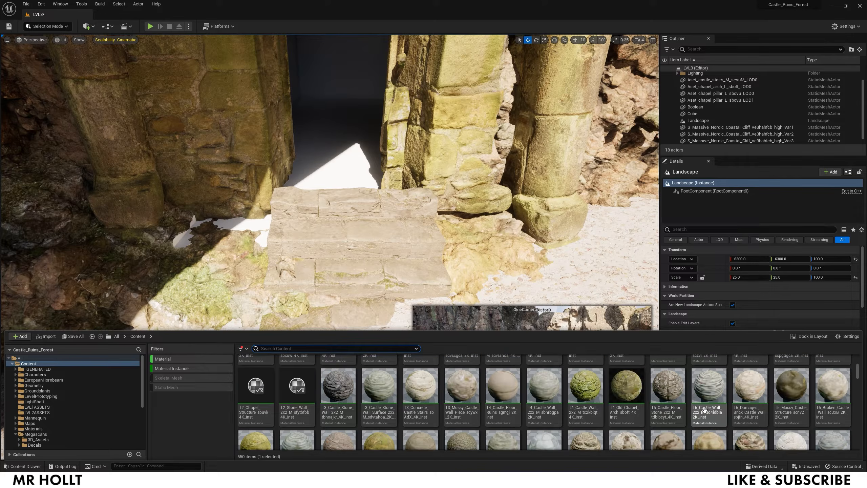
{"action": "left_click_drag", "start_coordinate": [582, 397], "coordinate": [322, 166]}
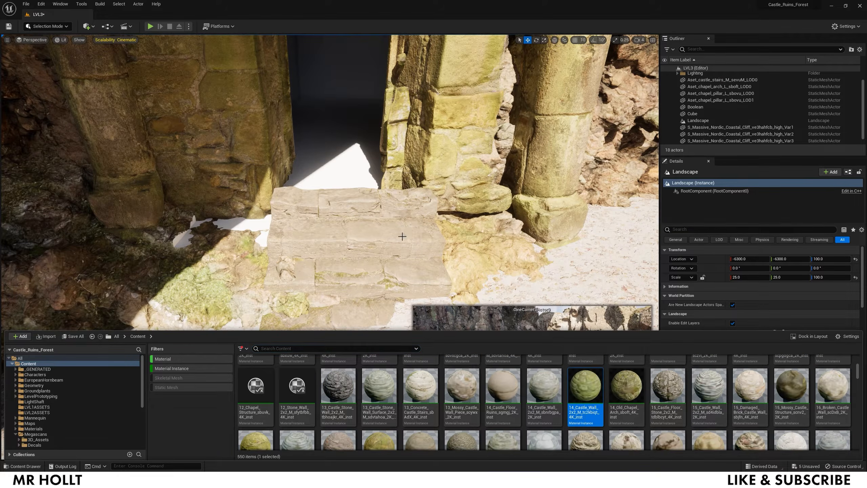
- Fly through the doorway and back out to view the arch, pillar top and cliff
{"action": "right_click_drag", "start_coordinate": [389, 199], "coordinate": [447, 94]}
{"action": "scroll", "coordinate": [402, 188], "scroll_direction": "up", "scroll_amount": 3}
{"action": "right_click_drag", "start_coordinate": [330, 247], "coordinate": [237, 317]}
{"action": "key", "text": "s"}
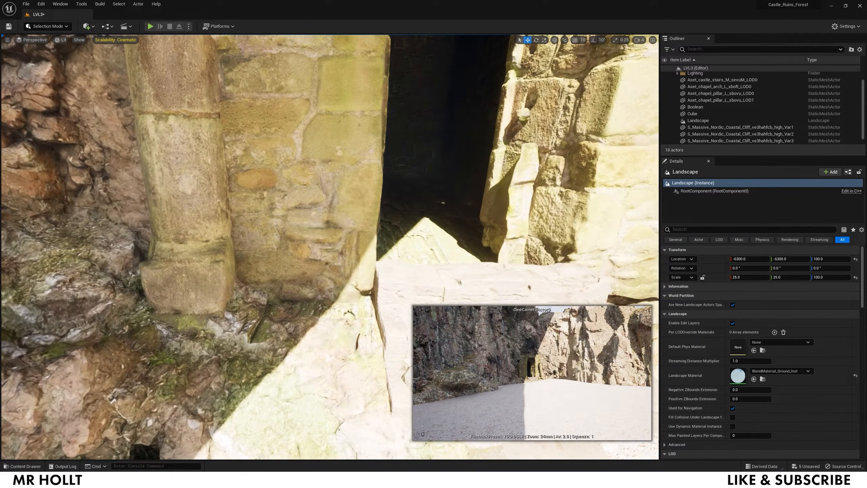
{"action": "key", "text": "s"}
{"action": "right_click_drag", "start_coordinate": [237, 318], "coordinate": [233, 281]}
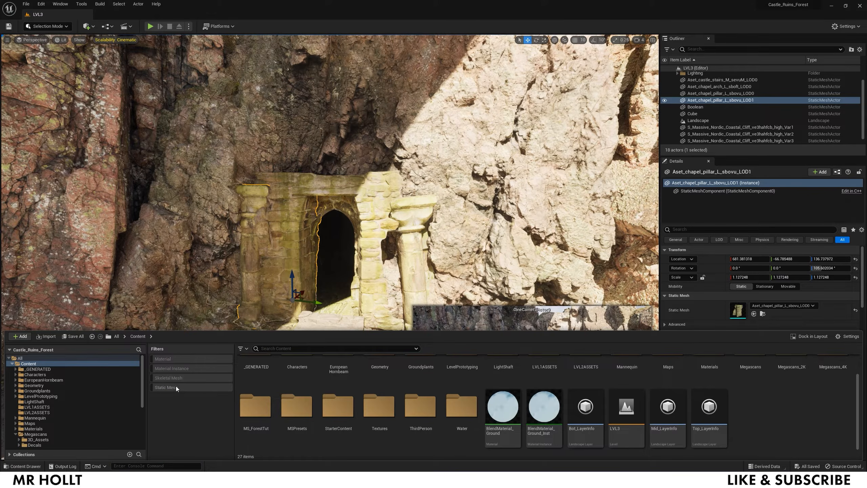
- Filter the content to static meshes and place a chapel brick in the scene
{"action": "left_click", "coordinate": [176, 387]}
{"action": "scroll", "coordinate": [482, 399], "scroll_direction": "up", "scroll_amount": 1}
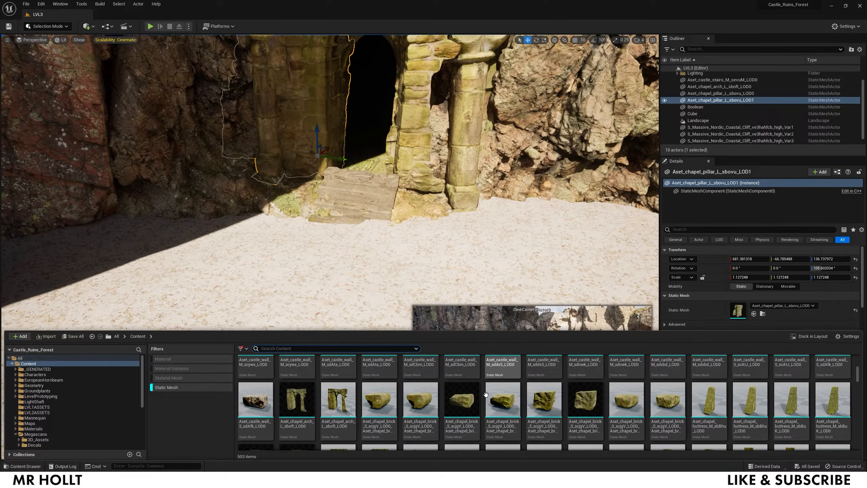
{"action": "left_click_drag", "start_coordinate": [486, 395], "coordinate": [374, 284]}
{"action": "right_click_drag", "start_coordinate": [374, 283], "coordinate": [382, 241]}
- Place a second chapel brick on the sand and scale it up to about 7.45
{"action": "key", "text": "ctrl+space"}
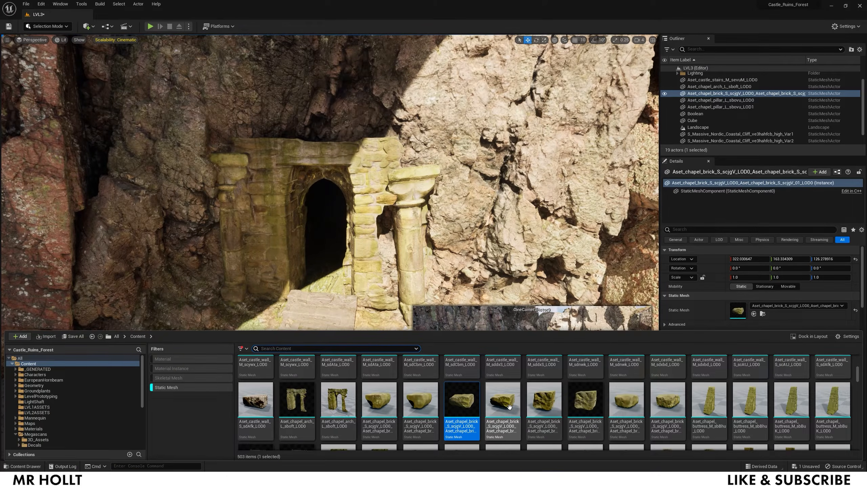
{"action": "left_click_drag", "start_coordinate": [551, 397], "coordinate": [232, 369]}
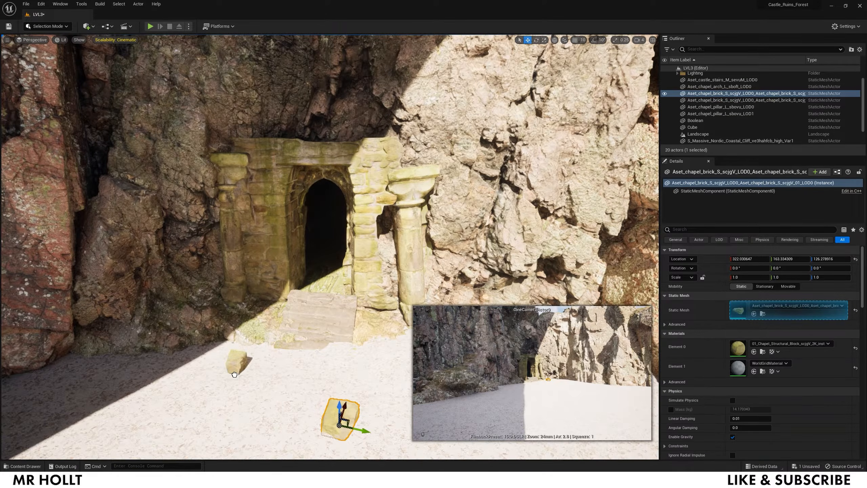
{"action": "right_click_drag", "start_coordinate": [307, 381], "coordinate": [285, 446]}
{"action": "key", "text": "w"}
{"action": "right_click_drag", "start_coordinate": [272, 270], "coordinate": [270, 267]}
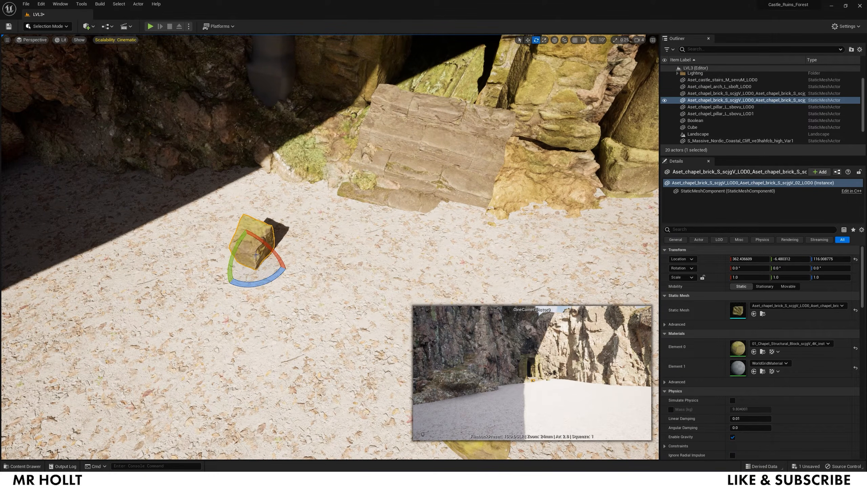
{"action": "left_click_drag", "start_coordinate": [253, 253], "coordinate": [359, 222]}
{"action": "right_click_drag", "start_coordinate": [254, 255], "coordinate": [251, 194]}
{"action": "key", "text": "s"}
{"action": "right_click_drag", "start_coordinate": [298, 265], "coordinate": [297, 299]}
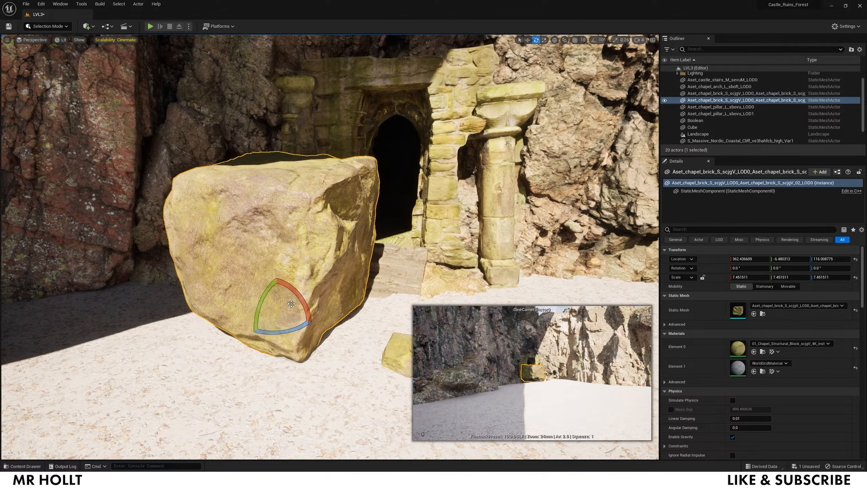
- Move the large brick behind the arch, slide it into the wall and rotate it about 15.57°
{"action": "left_click_drag", "start_coordinate": [287, 305], "coordinate": [396, 255]}
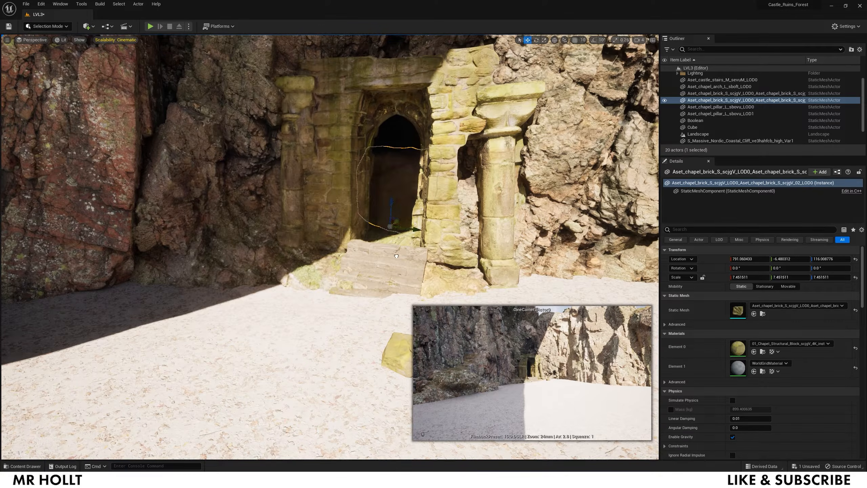
{"action": "key", "text": "w"}
{"action": "mouse_move", "coordinate": [403, 253]}
{"action": "right_mouse_down"}
{"action": "mouse_move", "coordinate": [406, 270]}
{"action": "mouse_move", "coordinate": [406, 205]}
{"action": "mouse_move", "coordinate": [411, 253]}
{"action": "right_mouse_up"}
{"action": "key", "text": "w"}
{"action": "left_click_drag", "start_coordinate": [302, 242], "coordinate": [513, 224]}
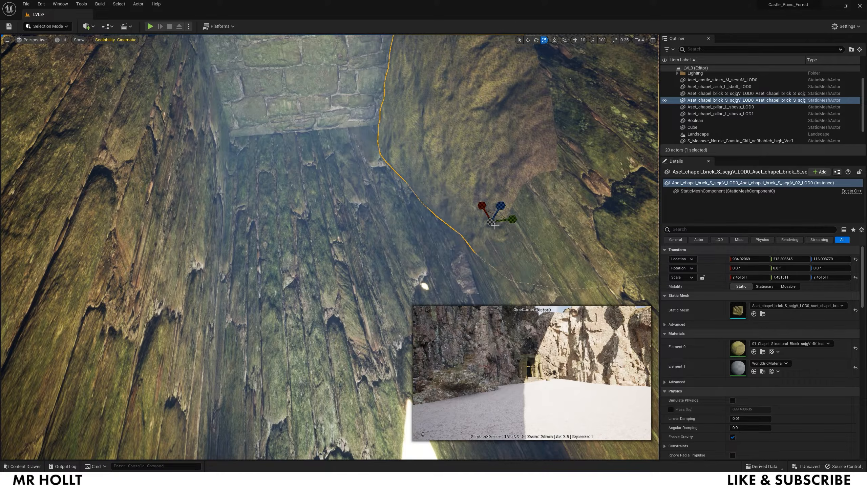
{"action": "left_click_drag", "start_coordinate": [507, 249], "coordinate": [522, 246]}
- Duplicate the brick along X and lower down the passage wall
{"action": "key", "text": "w"}
{"action": "left_click_drag", "start_coordinate": [511, 218], "coordinate": [516, 217]}
{"action": "right_click_drag", "start_coordinate": [516, 217], "coordinate": [573, 259]}
{"action": "left_click_drag", "start_coordinate": [255, 139], "coordinate": [440, 147], "text": "alt"}
{"action": "right_click_drag", "start_coordinate": [440, 147], "coordinate": [441, 112]}
{"action": "left_click_drag", "start_coordinate": [430, 211], "coordinate": [218, 239], "text": "alt"}
{"action": "right_click_drag", "start_coordinate": [219, 239], "coordinate": [211, 270]}
{"action": "left_click_drag", "start_coordinate": [273, 202], "coordinate": [273, 283], "text": "alt"}
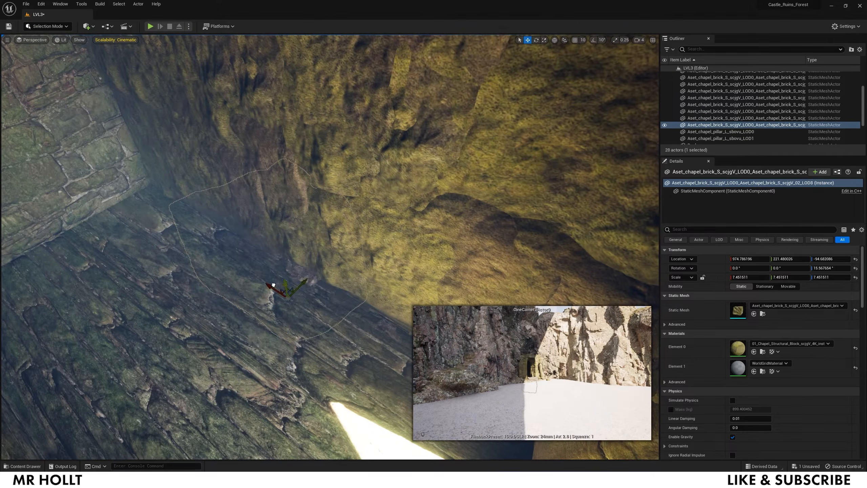
{"action": "left_click_drag", "start_coordinate": [226, 345], "coordinate": [211, 306]}
- Add more brick copies sideways and along the wall to fill the passage
{"action": "right_click_drag", "start_coordinate": [211, 307], "coordinate": [177, 300]}
{"action": "left_click_drag", "start_coordinate": [365, 304], "coordinate": [336, 307], "text": "alt"}
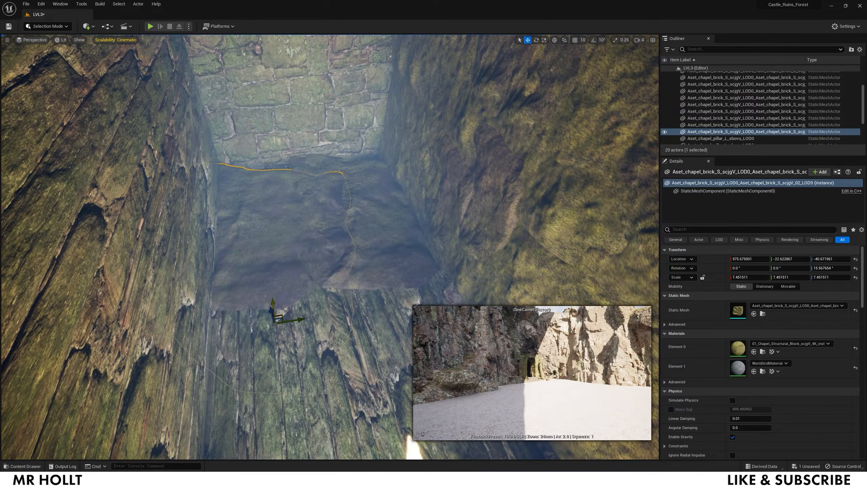
{"action": "left_click_drag", "start_coordinate": [279, 318], "coordinate": [290, 372], "text": "alt"}
{"action": "left_click_drag", "start_coordinate": [291, 372], "coordinate": [308, 431], "text": "alt"}
{"action": "right_click_drag", "start_coordinate": [309, 431], "coordinate": [350, 277]}
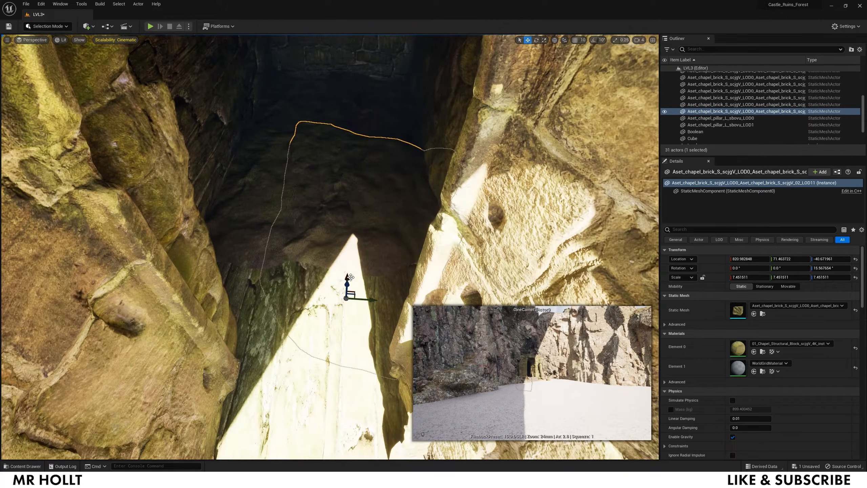
{"action": "left_click_drag", "start_coordinate": [350, 277], "coordinate": [346, 368], "text": "alt"}
{"action": "right_click_drag", "start_coordinate": [346, 368], "coordinate": [362, 336]}
{"action": "left_click_drag", "start_coordinate": [362, 336], "coordinate": [225, 325], "text": "alt"}
{"action": "right_click_drag", "start_coordinate": [225, 324], "coordinate": [328, 294]}
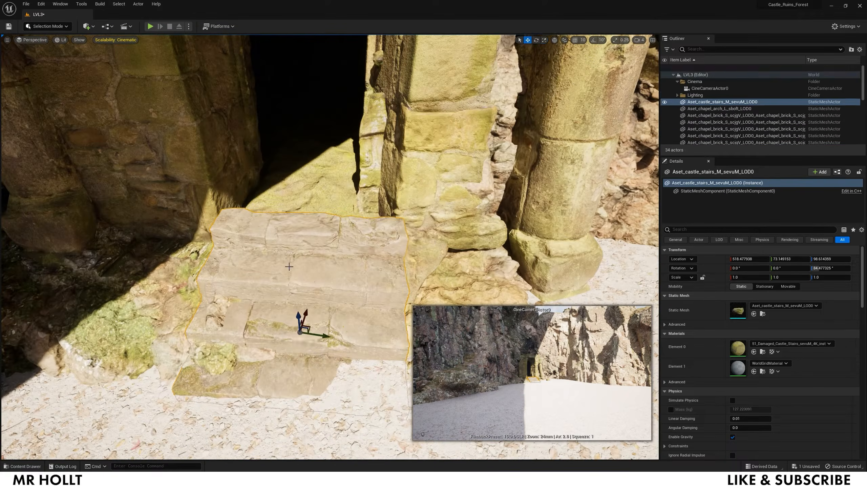
- Rotate and lower the stairs into place
{"action": "key", "text": "e"}
{"action": "left_click_drag", "start_coordinate": [287, 321], "coordinate": [300, 342]}
{"action": "key", "text": "w"}
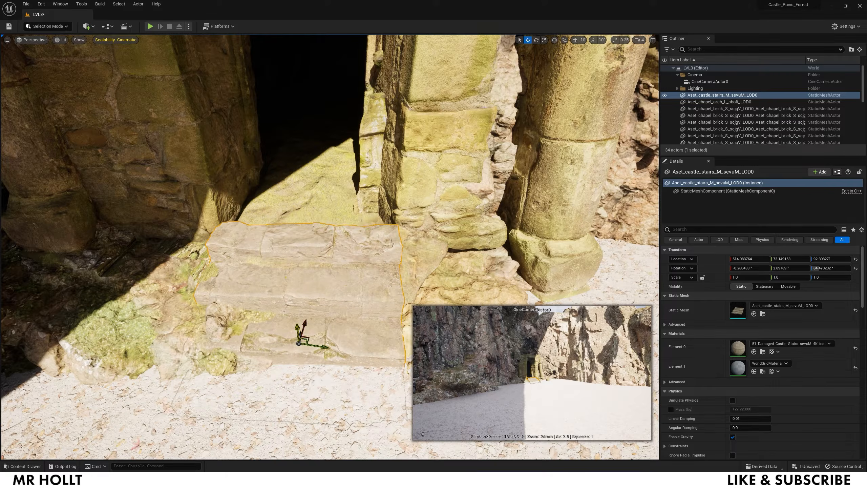
{"action": "right_click_drag", "start_coordinate": [299, 343], "coordinate": [327, 307]}
- Lift the brick from the sand and lower it onto the top of the arch
{"action": "left_click", "coordinate": [356, 337]}
{"action": "left_click_drag", "start_coordinate": [357, 322], "coordinate": [373, 84]}
{"action": "right_click_drag", "start_coordinate": [373, 84], "coordinate": [355, 120]}
{"action": "left_click_drag", "start_coordinate": [341, 157], "coordinate": [340, 212]}
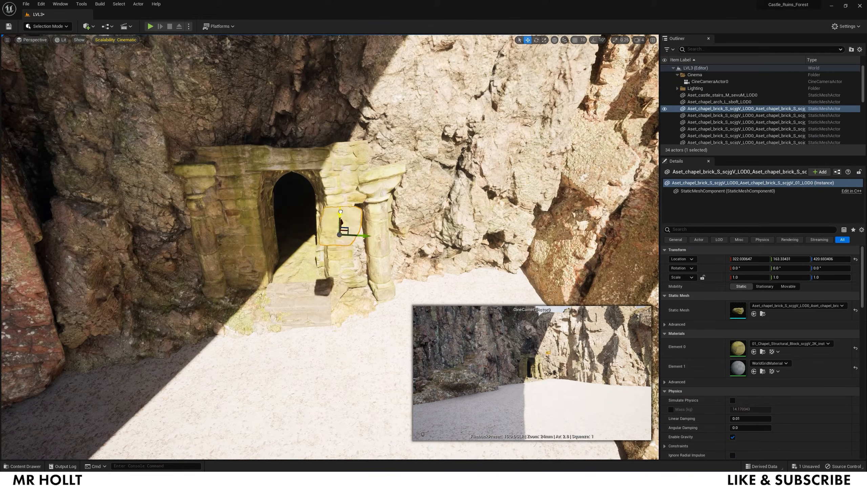
{"action": "left_click_drag", "start_coordinate": [343, 132], "coordinate": [342, 128]}
{"action": "right_click_drag", "start_coordinate": [342, 128], "coordinate": [336, 99]}
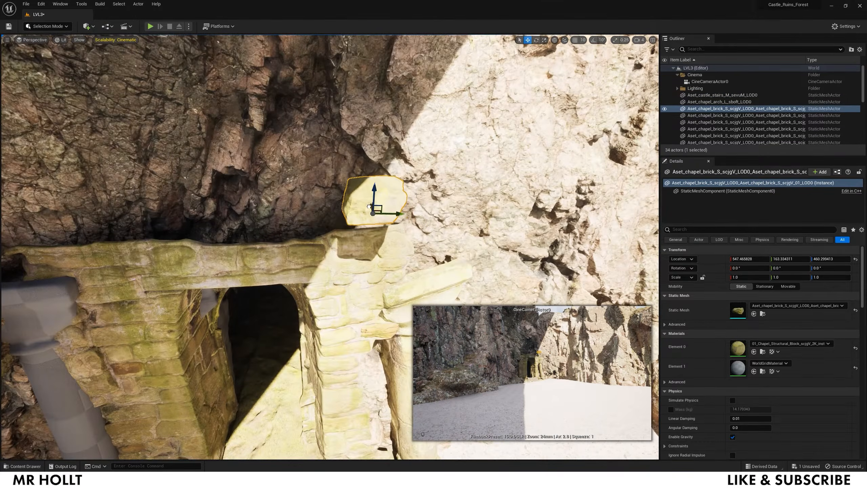
{"action": "left_click_drag", "start_coordinate": [373, 196], "coordinate": [372, 216]}
{"action": "mouse_move", "coordinate": [373, 216]}
{"action": "right_mouse_down"}
{"action": "mouse_move", "coordinate": [313, 225]}
{"action": "mouse_move", "coordinate": [372, 219]}
{"action": "right_mouse_up"}
- Copy the brick into a row along the arch top with more stacked above
{"action": "left_click_drag", "start_coordinate": [391, 214], "coordinate": [365, 213], "text": "alt"}
{"action": "left_click_drag", "start_coordinate": [312, 210], "coordinate": [265, 206], "text": "alt"}
{"action": "left_click_drag", "start_coordinate": [242, 173], "coordinate": [243, 164], "text": "alt"}
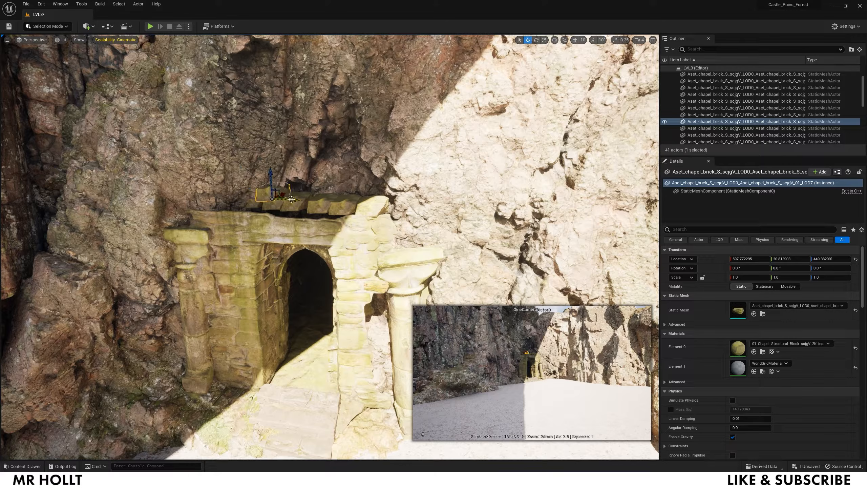
{"action": "left_click_drag", "start_coordinate": [333, 200], "coordinate": [310, 180], "text": "alt"}
{"action": "left_click_drag", "start_coordinate": [321, 183], "coordinate": [368, 184], "text": "alt"}
{"action": "left_click_drag", "start_coordinate": [350, 161], "coordinate": [351, 179], "text": "alt"}
{"action": "mouse_move", "coordinate": [408, 210]}
{"action": "right_mouse_down"}
{"action": "mouse_move", "coordinate": [422, 218]}
{"action": "mouse_move", "coordinate": [408, 210]}
{"action": "right_mouse_up"}
- Turn the right-hand brick slightly and nudge neighbouring bricks down into the stack
{"action": "left_click", "coordinate": [408, 210]}
{"action": "key", "text": "e"}
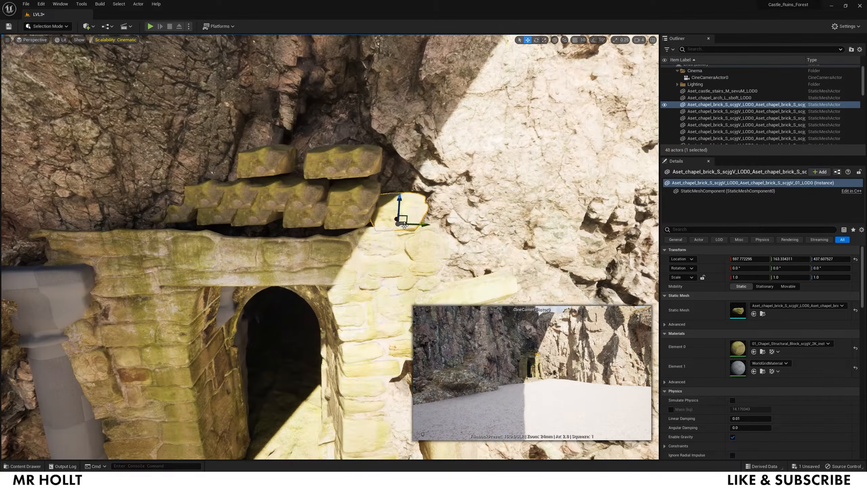
{"action": "left_click_drag", "start_coordinate": [387, 229], "coordinate": [396, 231]}
{"action": "key", "text": "w"}
{"action": "left_click", "coordinate": [362, 221]}
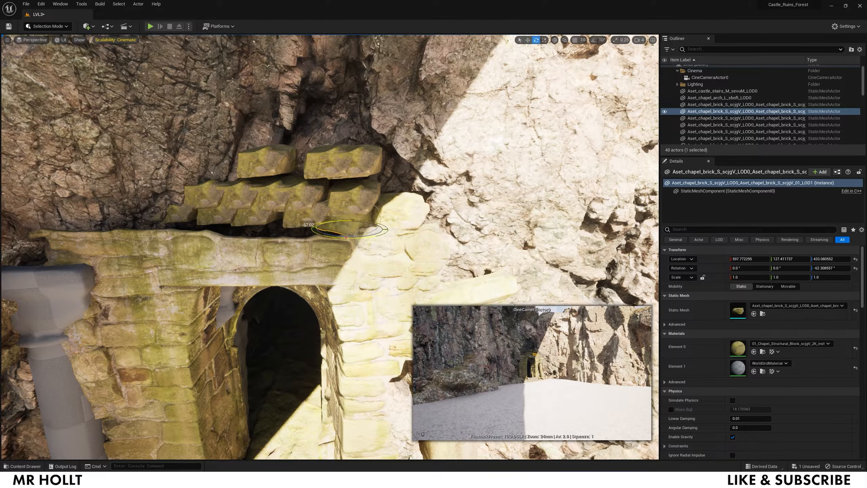
{"action": "left_click", "coordinate": [319, 224]}
{"action": "key", "text": "w"}
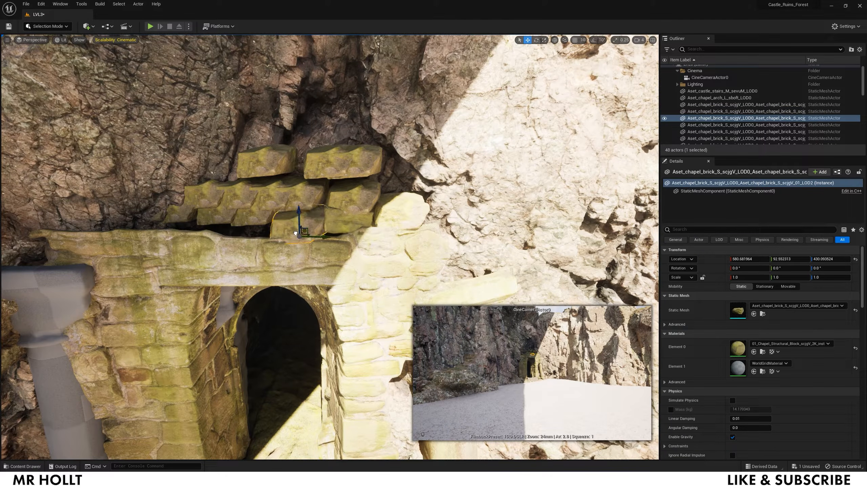
{"action": "left_click", "coordinate": [343, 220]}
{"action": "left_click", "coordinate": [253, 218]}
{"action": "right_click_drag", "start_coordinate": [253, 218], "coordinate": [239, 217]}
{"action": "left_click_drag", "start_coordinate": [382, 200], "coordinate": [382, 205]}
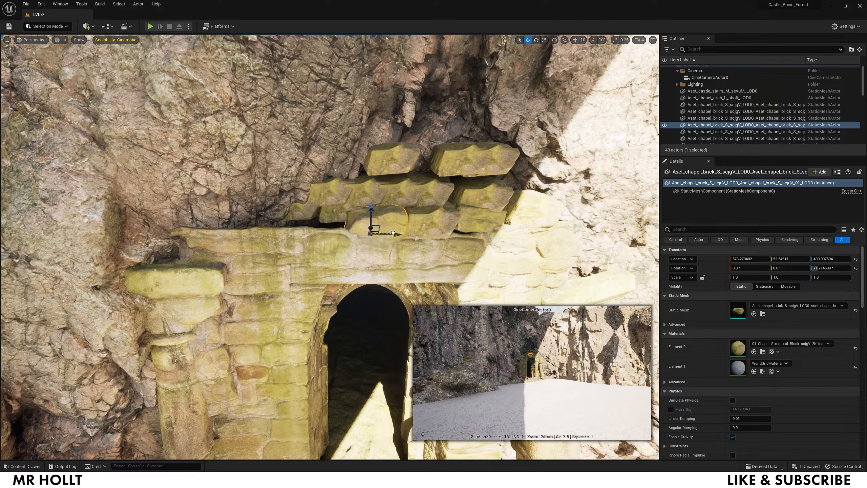
- Shift the next brick toward the front of the stack
{"action": "left_click", "coordinate": [357, 218]}
{"action": "scroll", "coordinate": [334, 215], "scroll_direction": "up", "scroll_amount": 2}
{"action": "left_click_drag", "start_coordinate": [337, 211], "coordinate": [331, 214]}
{"action": "scroll", "coordinate": [332, 214], "scroll_direction": "down", "scroll_amount": 1}
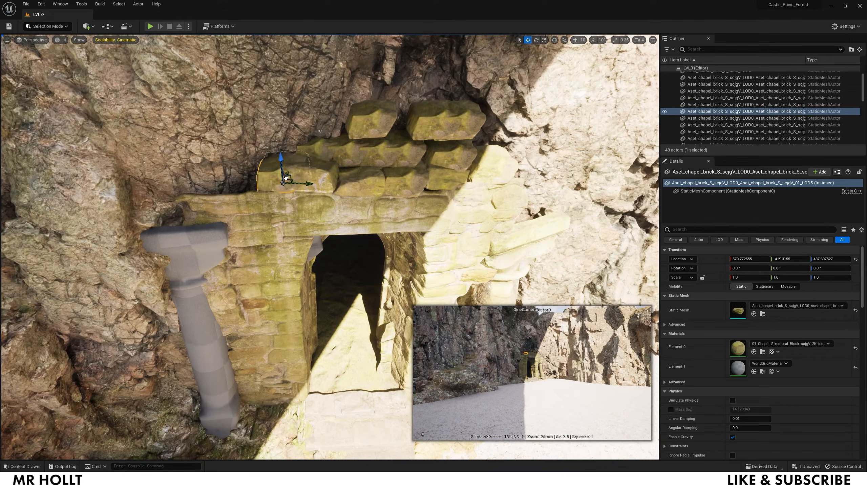
{"action": "left_click", "coordinate": [310, 152]}
{"action": "right_click_drag", "start_coordinate": [309, 151], "coordinate": [312, 131]}
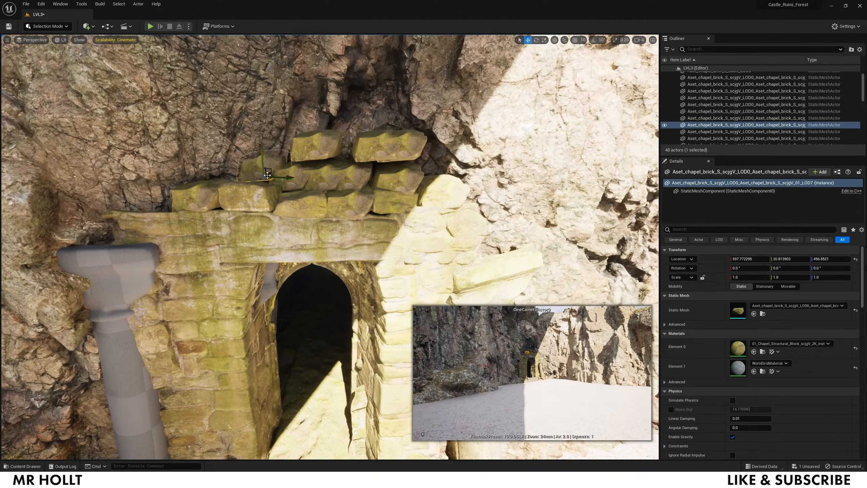
- Slide the top-left brick left and forward in the stack
{"action": "left_click", "coordinate": [430, 183]}
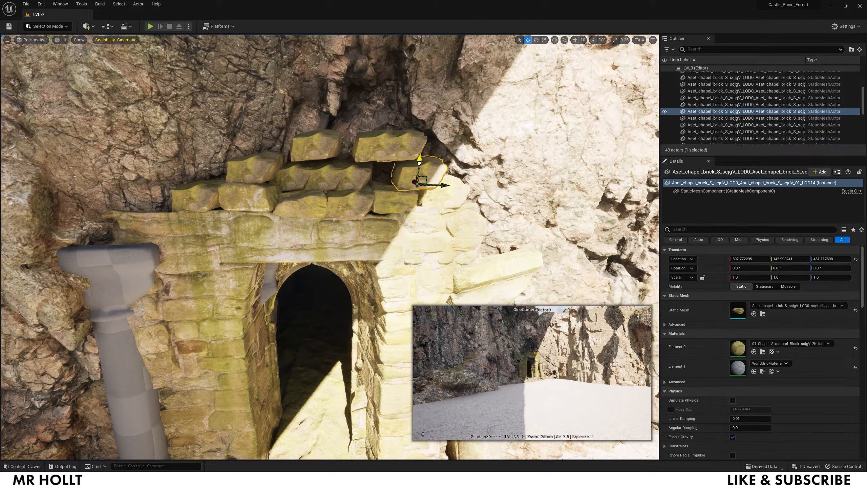
{"action": "right_click_drag", "start_coordinate": [419, 163], "coordinate": [444, 164]}
{"action": "left_click", "coordinate": [254, 185]}
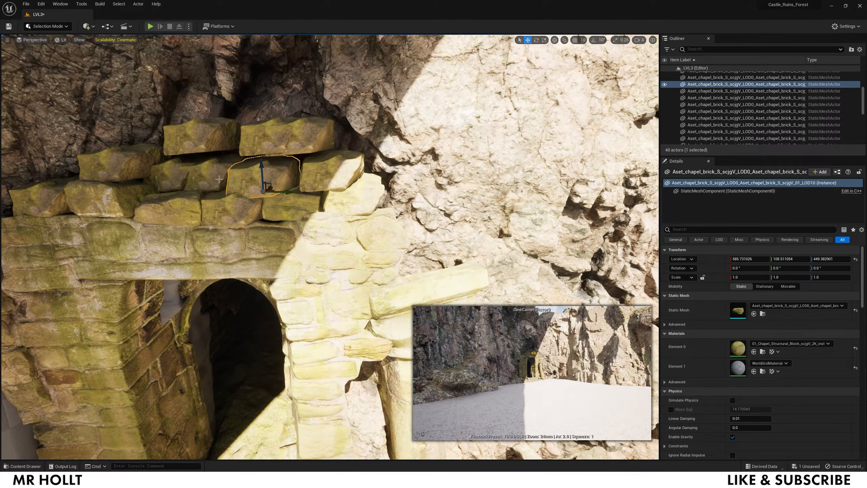
{"action": "left_click", "coordinate": [219, 179]}
{"action": "right_click_drag", "start_coordinate": [219, 178], "coordinate": [261, 155]}
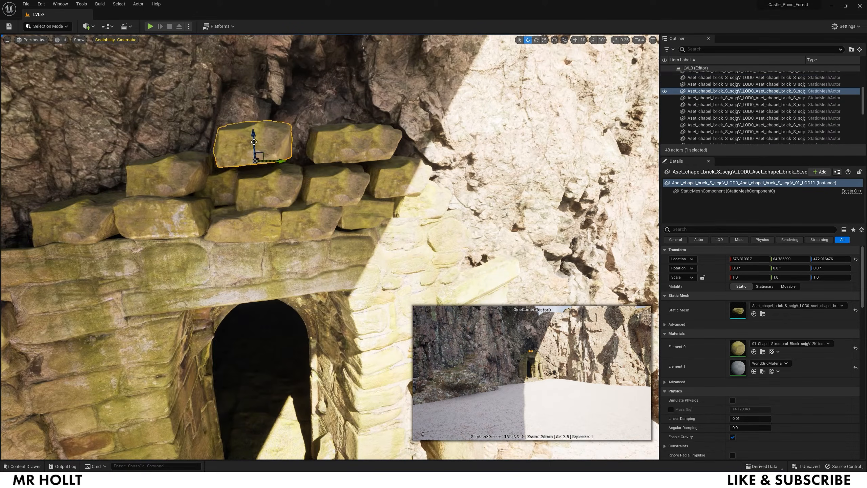
{"action": "left_click", "coordinate": [346, 153]}
{"action": "left_click_drag", "start_coordinate": [369, 155], "coordinate": [325, 161]}
{"action": "right_click_drag", "start_coordinate": [325, 160], "coordinate": [280, 154]}
- Lower the top-right brick into the stack
{"action": "left_click", "coordinate": [356, 138]}
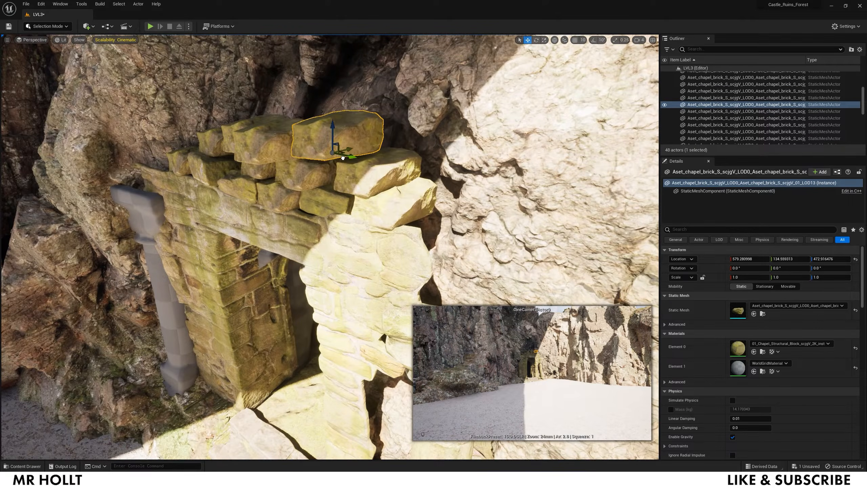
{"action": "right_click_drag", "start_coordinate": [343, 158], "coordinate": [382, 151]}
{"action": "left_click_drag", "start_coordinate": [414, 127], "coordinate": [414, 132]}
{"action": "right_click_drag", "start_coordinate": [414, 132], "coordinate": [365, 170]}
{"action": "key", "text": "r"}
{"action": "key", "text": "e"}
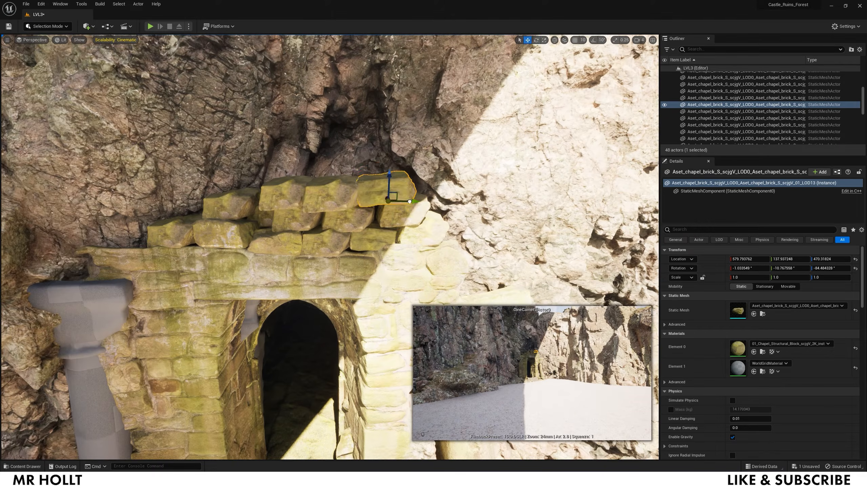
- Rotate the bricks on top slightly so their angles vary
{"action": "left_click", "coordinate": [338, 202]}
{"action": "key", "text": "r"}
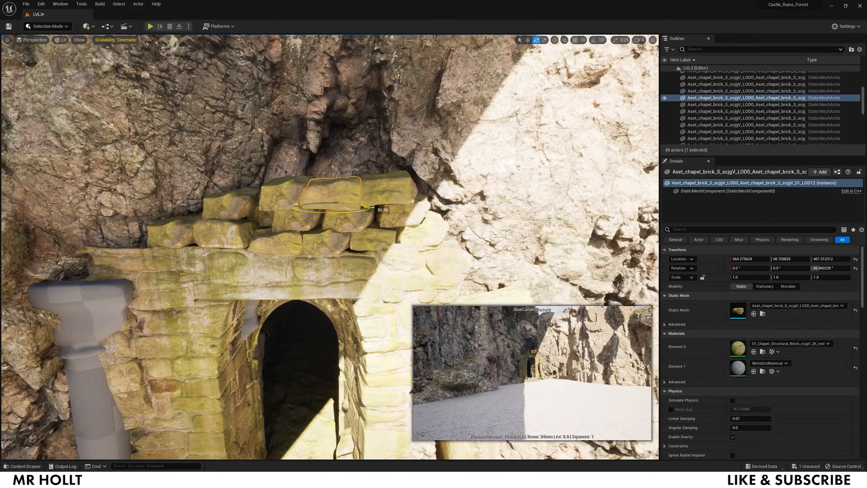
{"action": "left_click", "coordinate": [289, 197]}
{"action": "key", "text": "e"}
{"action": "key", "text": "w"}
{"action": "right_click_drag", "start_coordinate": [289, 197], "coordinate": [281, 197]}
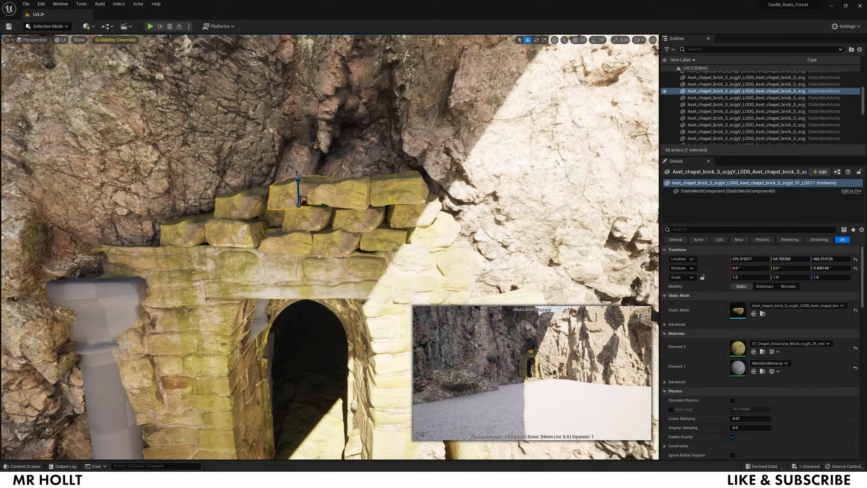
{"action": "left_click", "coordinate": [240, 204]}
{"action": "key", "text": "e"}
{"action": "left_click_drag", "start_coordinate": [249, 221], "coordinate": [227, 220]}
- Select a lower brick, then back the view away from the arch
{"action": "left_click", "coordinate": [305, 220]}
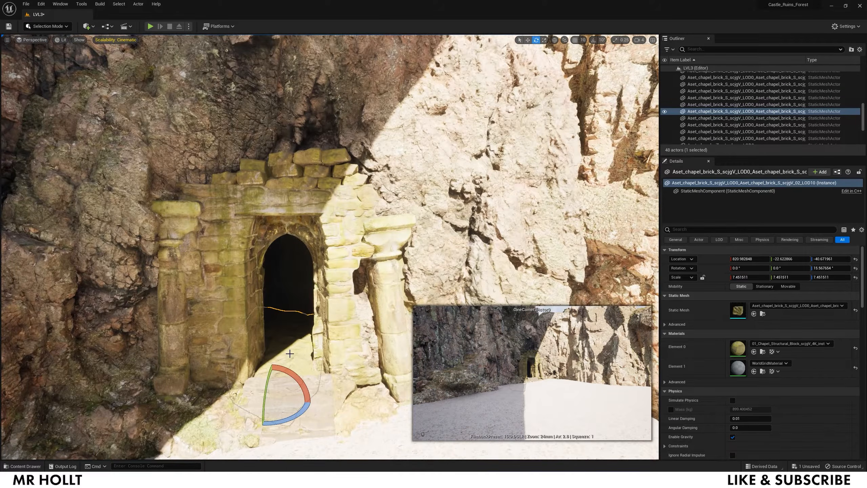
{"action": "key", "text": "w"}
{"action": "right_click_drag", "start_coordinate": [290, 353], "coordinate": [289, 353]}
{"action": "key", "text": "s"}
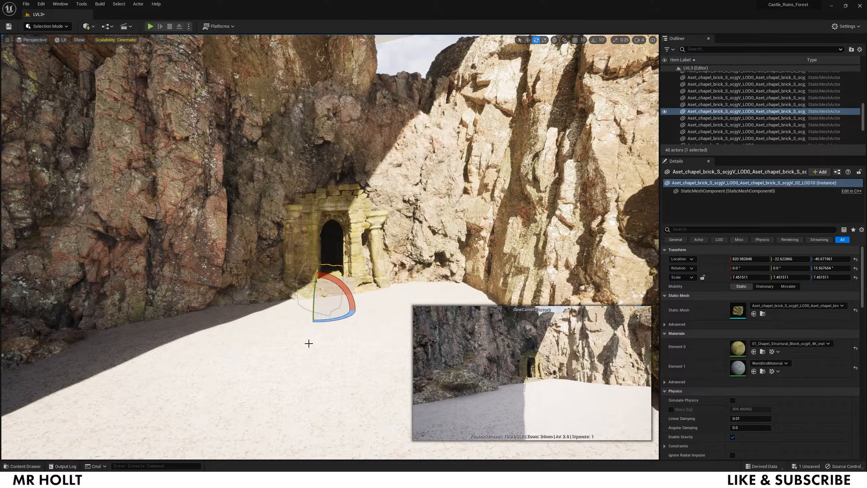
- Switch to Landscape Paint mode and turn the view toward the canyon floor
{"action": "key", "text": "ctrl+space"}
{"action": "right_click_drag", "start_coordinate": [77, 64], "coordinate": [78, 65]}
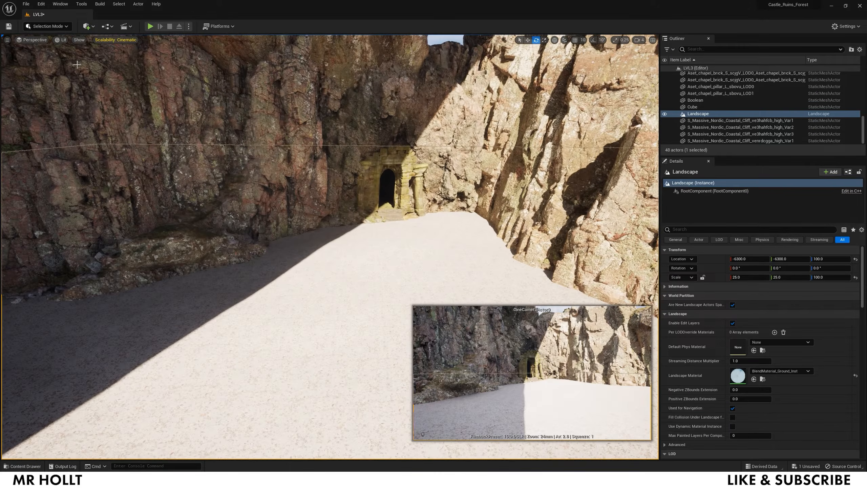
{"action": "left_click", "coordinate": [54, 28]}
{"action": "left_click", "coordinate": [58, 45]}
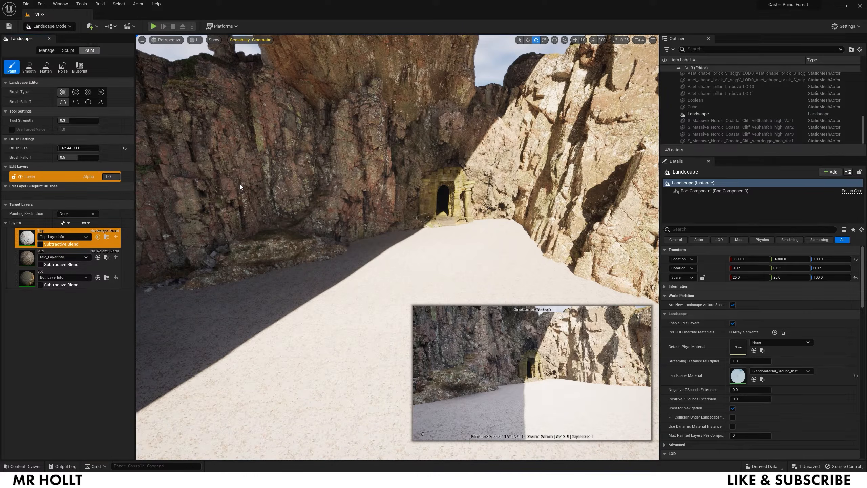
{"action": "mouse_move", "coordinate": [376, 277]}
{"action": "right_mouse_down"}
{"action": "mouse_move", "coordinate": [399, 288]}
{"action": "mouse_move", "coordinate": [403, 261]}
{"action": "mouse_move", "coordinate": [414, 301]}
{"action": "mouse_move", "coordinate": [385, 291]}
{"action": "right_mouse_up"}
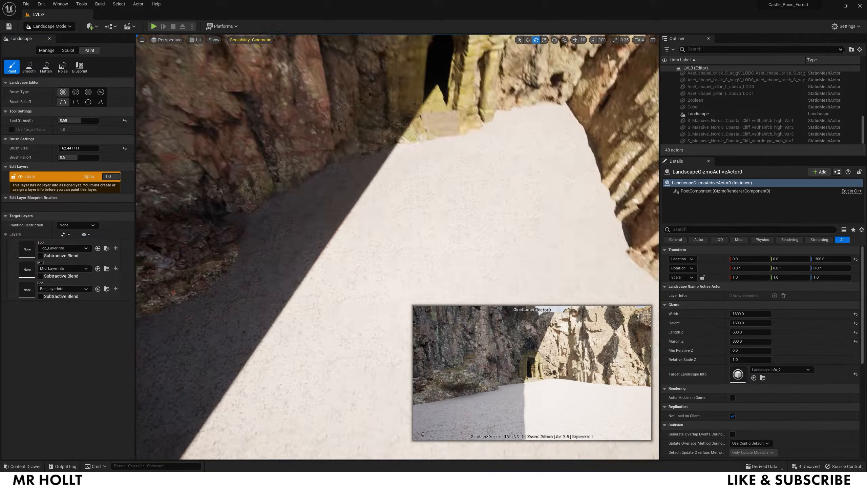
- Cover the canyon floor with the dark Mid layer at full paint strength
{"action": "left_click", "coordinate": [27, 259]}
{"action": "left_click_drag", "start_coordinate": [386, 239], "coordinate": [416, 259]}
{"action": "right_click_drag", "start_coordinate": [416, 252], "coordinate": [387, 223]}
{"action": "left_click_drag", "start_coordinate": [387, 222], "coordinate": [239, 362]}
{"action": "left_click_drag", "start_coordinate": [63, 120], "coordinate": [98, 120]}
{"action": "mouse_move", "coordinate": [362, 218]}
{"action": "left_mouse_down"}
{"action": "mouse_move", "coordinate": [306, 300]}
{"action": "mouse_move", "coordinate": [499, 275]}
{"action": "left_mouse_up"}
{"action": "right_click_drag", "start_coordinate": [500, 275], "coordinate": [532, 290]}
{"action": "mouse_move", "coordinate": [532, 290]}
{"action": "left_mouse_down"}
{"action": "mouse_move", "coordinate": [441, 207]}
{"action": "mouse_move", "coordinate": [155, 358]}
{"action": "left_mouse_up"}
{"action": "mouse_move", "coordinate": [260, 364]}
{"action": "left_mouse_down"}
{"action": "mouse_move", "coordinate": [361, 191]}
{"action": "mouse_move", "coordinate": [389, 362]}
{"action": "left_mouse_up"}
{"action": "right_click_drag", "start_coordinate": [389, 362], "coordinate": [382, 307]}
- Paint a greenish Bot layer strip along the path with brush size 5
{"action": "left_click", "coordinate": [28, 279]}
{"action": "left_click", "coordinate": [354, 120]}
{"action": "mouse_move", "coordinate": [355, 120]}
{"action": "right_mouse_down"}
{"action": "mouse_move", "coordinate": [355, 136]}
{"action": "mouse_move", "coordinate": [327, 109]}
{"action": "mouse_move", "coordinate": [329, 79]}
{"action": "right_mouse_up"}
{"action": "left_click", "coordinate": [79, 149]}
{"action": "type", "text": "50.0"}
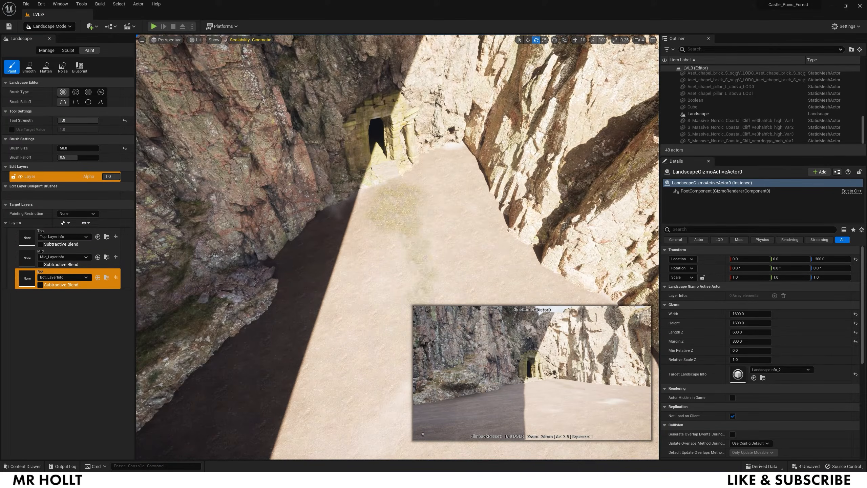
{"action": "right_click_drag", "start_coordinate": [433, 328], "coordinate": [417, 280]}
{"action": "left_click_drag", "start_coordinate": [406, 283], "coordinate": [397, 386]}
{"action": "right_click_drag", "start_coordinate": [449, 171], "coordinate": [443, 177]}
- Add a white Top layer strip and blend Mid over the white and green strips
{"action": "left_click", "coordinate": [27, 238]}
{"action": "left_click_drag", "start_coordinate": [382, 141], "coordinate": [393, 398]}
{"action": "left_click", "coordinate": [27, 257]}
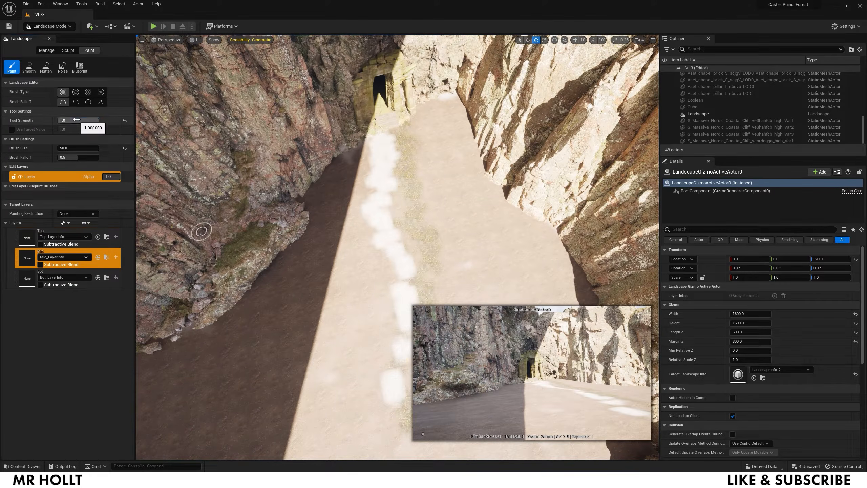
{"action": "left_click_drag", "start_coordinate": [382, 147], "coordinate": [403, 403]}
{"action": "right_click_drag", "start_coordinate": [361, 259], "coordinate": [341, 178]}
{"action": "left_click", "coordinate": [27, 278]}
{"action": "right_click_drag", "start_coordinate": [404, 187], "coordinate": [396, 145]}
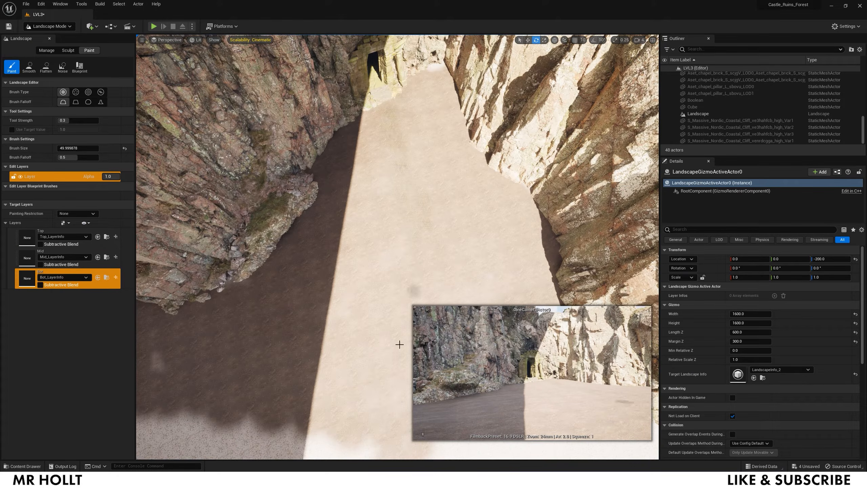
- Paint white Top layer spots down the floor, undoing a stray brown Bot stroke
{"action": "left_click", "coordinate": [29, 239]}
{"action": "mouse_move", "coordinate": [379, 113]}
{"action": "left_mouse_down"}
{"action": "mouse_move", "coordinate": [422, 149]}
{"action": "mouse_move", "coordinate": [401, 178]}
{"action": "left_mouse_up"}
{"action": "left_click_drag", "start_coordinate": [60, 148], "coordinate": [67, 148]}
{"action": "mouse_move", "coordinate": [385, 291]}
{"action": "left_mouse_down"}
{"action": "mouse_move", "coordinate": [444, 154]}
{"action": "mouse_move", "coordinate": [393, 359]}
{"action": "left_mouse_up"}
{"action": "left_click", "coordinate": [27, 279]}
{"action": "left_click_drag", "start_coordinate": [343, 139], "coordinate": [427, 290]}
{"action": "key", "text": "ctrl+z"}
{"action": "mouse_move", "coordinate": [427, 290]}
{"action": "right_mouse_down"}
{"action": "mouse_move", "coordinate": [450, 273]}
{"action": "mouse_move", "coordinate": [427, 222]}
{"action": "mouse_move", "coordinate": [392, 246]}
{"action": "right_mouse_up"}
{"action": "left_click_drag", "start_coordinate": [67, 148], "coordinate": [62, 148]}
{"action": "mouse_move", "coordinate": [379, 133]}
{"action": "left_mouse_down"}
{"action": "mouse_move", "coordinate": [385, 427]}
{"action": "mouse_move", "coordinate": [415, 226]}
{"action": "mouse_move", "coordinate": [402, 390]}
{"action": "left_mouse_up"}
- Paint Bot along the path, then lighten the floor with a softer-edged Top brush
{"action": "left_click", "coordinate": [28, 238]}
{"action": "left_click", "coordinate": [27, 278]}
{"action": "right_click_drag", "start_coordinate": [402, 308], "coordinate": [393, 342]}
{"action": "right_click_drag", "start_coordinate": [174, 264], "coordinate": [177, 253]}
{"action": "left_click", "coordinate": [28, 238]}
{"action": "left_click_drag", "start_coordinate": [78, 158], "coordinate": [91, 158]}
{"action": "left_click_drag", "start_coordinate": [182, 257], "coordinate": [375, 290]}
{"action": "mouse_move", "coordinate": [375, 290]}
{"action": "right_mouse_down"}
{"action": "mouse_move", "coordinate": [376, 239]}
{"action": "mouse_move", "coordinate": [362, 308]}
{"action": "right_mouse_up"}
{"action": "left_click_drag", "start_coordinate": [301, 239], "coordinate": [178, 328]}
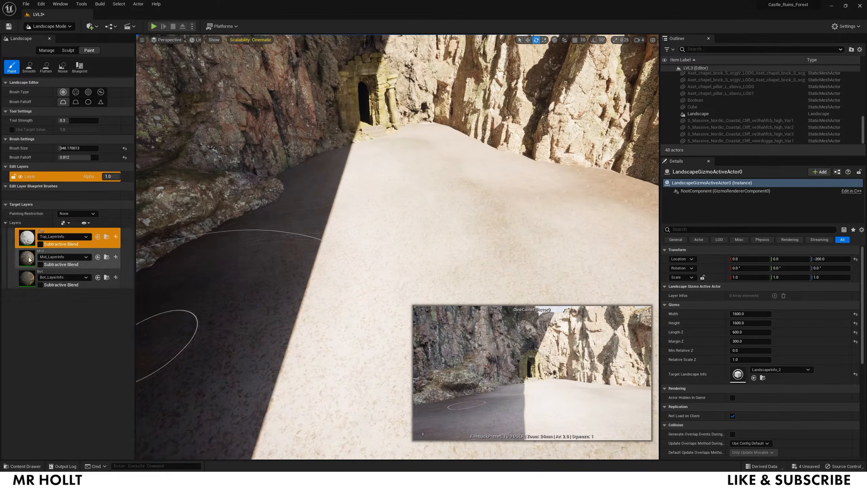
- Paint a brown Mid band on the floor, then view the cliffs and doorway
{"action": "left_click", "coordinate": [27, 258]}
{"action": "left_click_drag", "start_coordinate": [239, 341], "coordinate": [325, 251]}
{"action": "right_click_drag", "start_coordinate": [325, 252], "coordinate": [324, 273]}
{"action": "mouse_move", "coordinate": [392, 239]}
{"action": "left_mouse_down"}
{"action": "mouse_move", "coordinate": [325, 274]}
{"action": "mouse_move", "coordinate": [391, 196]}
{"action": "mouse_move", "coordinate": [559, 212]}
{"action": "mouse_move", "coordinate": [483, 159]}
{"action": "mouse_move", "coordinate": [376, 355]}
{"action": "left_mouse_up"}
{"action": "mouse_move", "coordinate": [221, 359]}
{"action": "right_mouse_down"}
{"action": "mouse_move", "coordinate": [225, 280]}
{"action": "mouse_move", "coordinate": [211, 270]}
{"action": "right_mouse_up"}
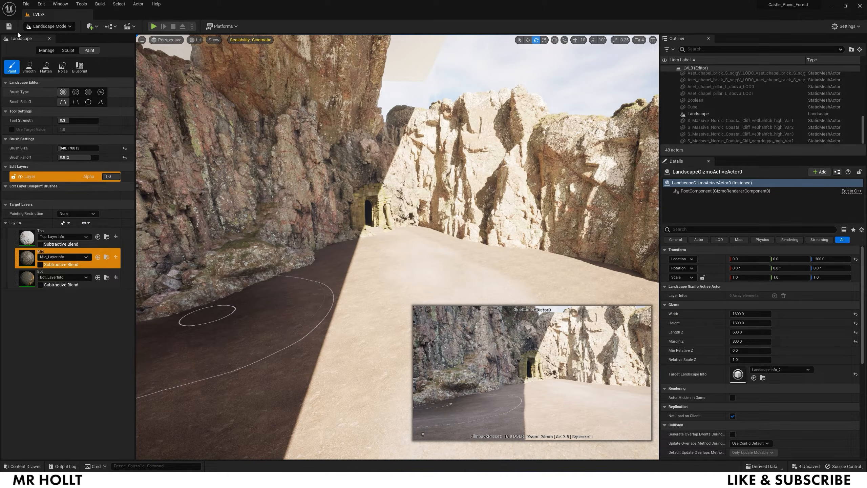
{"action": "left_click", "coordinate": [42, 29]}
{"action": "left_click", "coordinate": [90, 27]}
{"action": "mouse_move", "coordinate": [115, 85]}
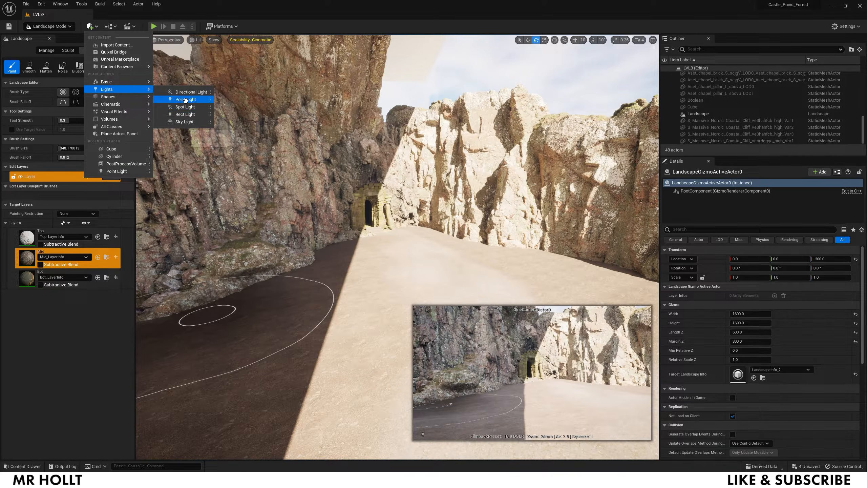
- Add a Point Light to the level and select it back in Selection Mode
{"action": "left_click", "coordinate": [185, 99]}
{"action": "left_click", "coordinate": [54, 27]}
{"action": "left_click", "coordinate": [53, 38]}
{"action": "right_click_drag", "start_coordinate": [333, 240], "coordinate": [317, 232]}
{"action": "key", "text": "w"}
{"action": "left_click", "coordinate": [695, 121]}
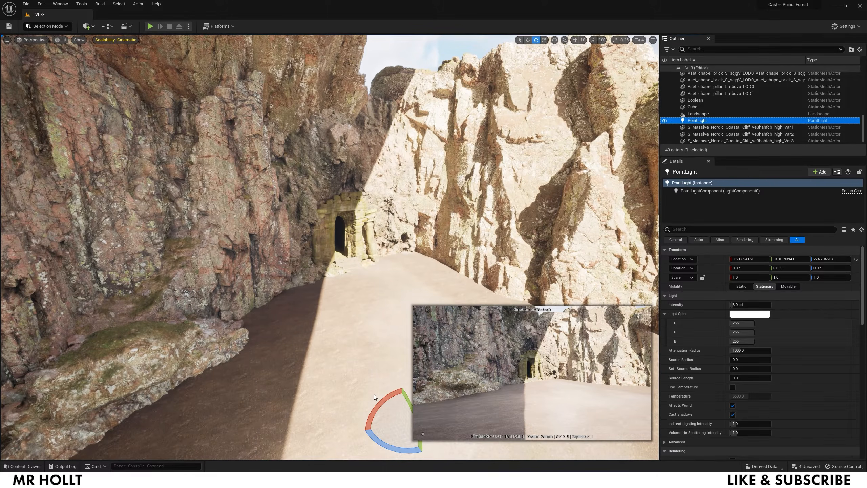
- Move the point light just inside the chapel arch doorway
{"action": "right_click_drag", "start_coordinate": [409, 212], "coordinate": [421, 230]}
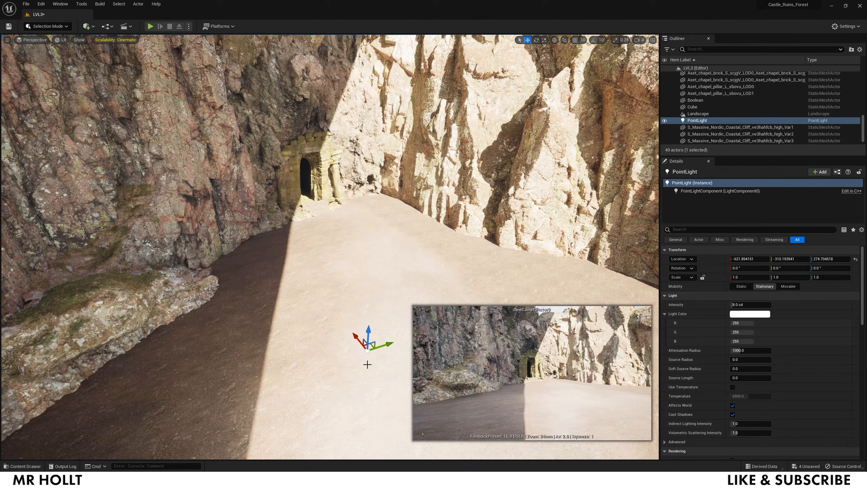
{"action": "left_click_drag", "start_coordinate": [346, 317], "coordinate": [280, 179]}
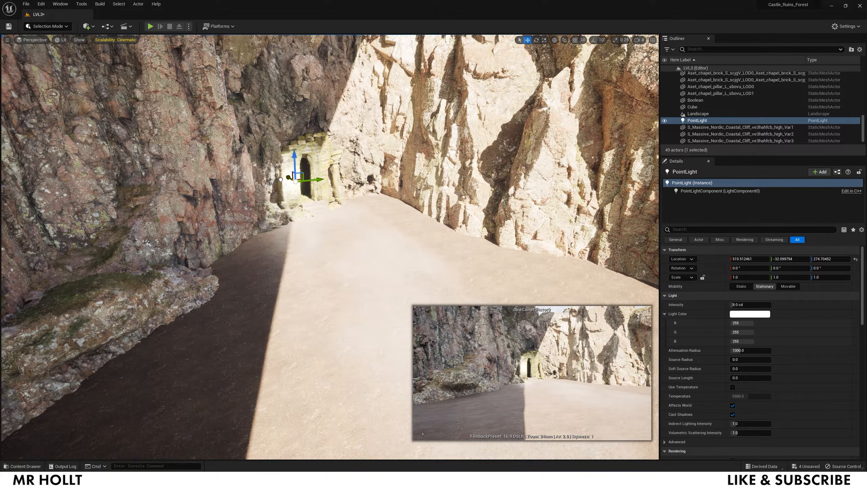
{"action": "key", "text": "w"}
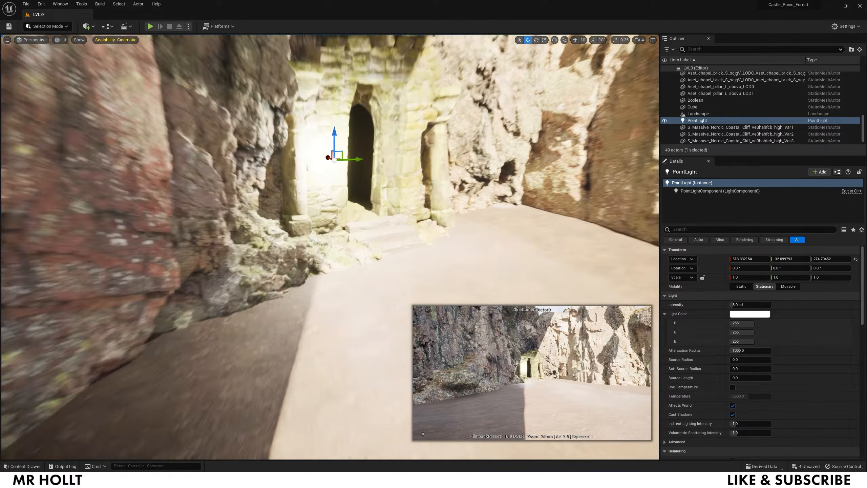
{"action": "key", "text": "w"}
{"action": "right_click_drag", "start_coordinate": [304, 215], "coordinate": [303, 164]}
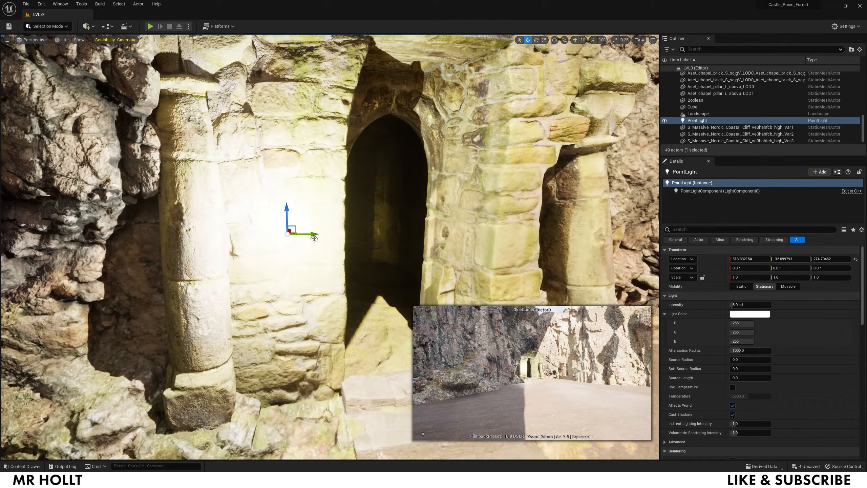
{"action": "left_click_drag", "start_coordinate": [337, 229], "coordinate": [405, 228]}
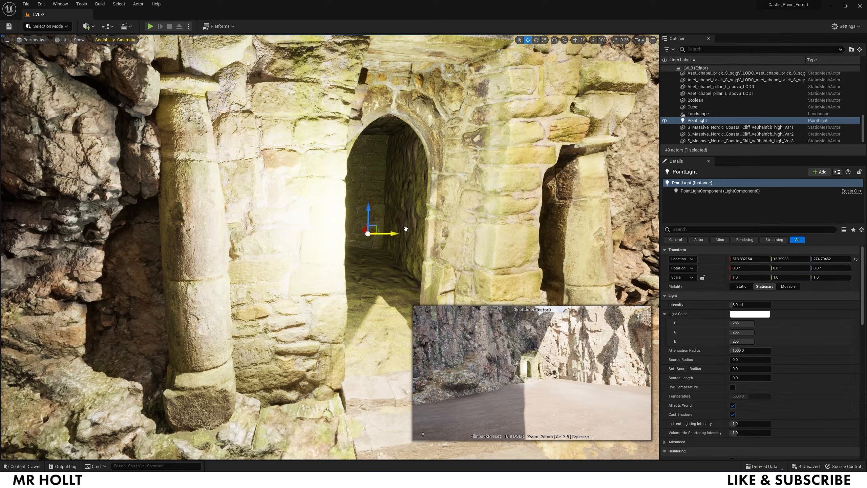
{"action": "left_click_drag", "start_coordinate": [386, 231], "coordinate": [361, 206]}
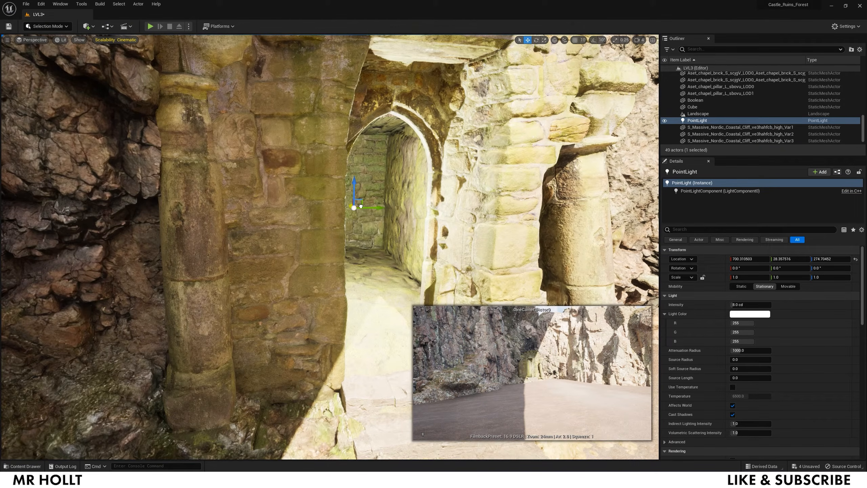
- Tint the point light a warm, slightly desaturated orange in the Color Picker
{"action": "left_click", "coordinate": [746, 314]}
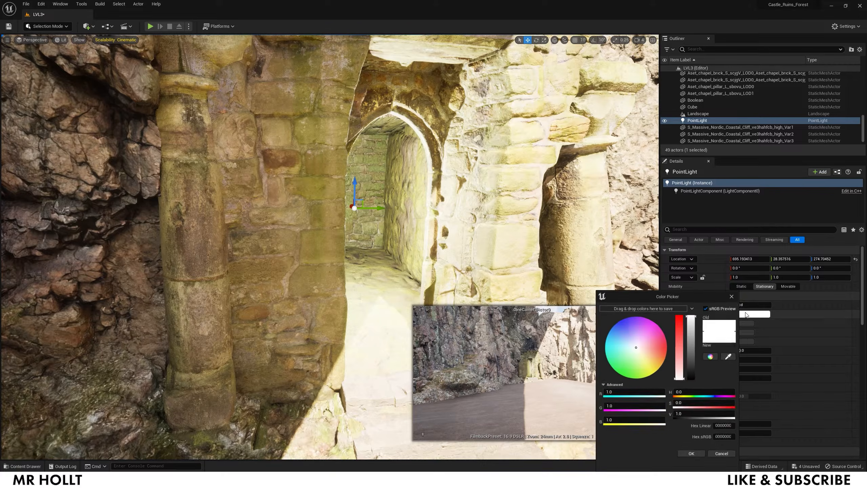
{"action": "left_click_drag", "start_coordinate": [646, 364], "coordinate": [670, 370]}
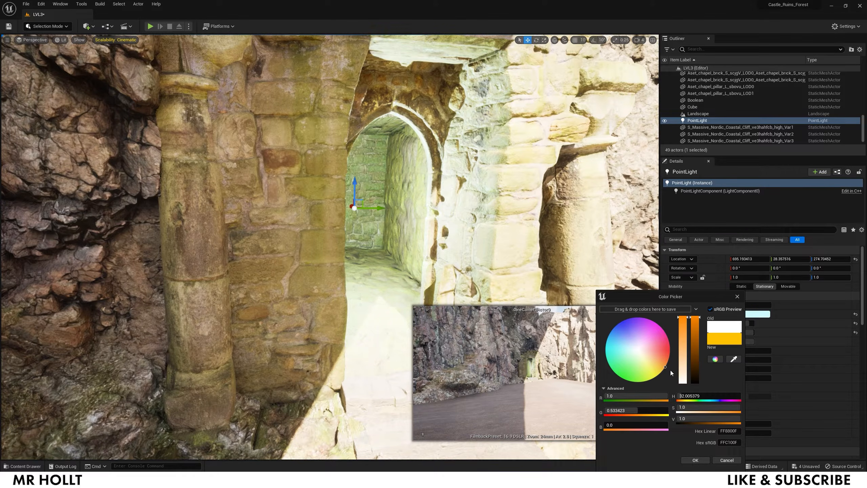
{"action": "left_click_drag", "start_coordinate": [705, 327], "coordinate": [688, 323]}
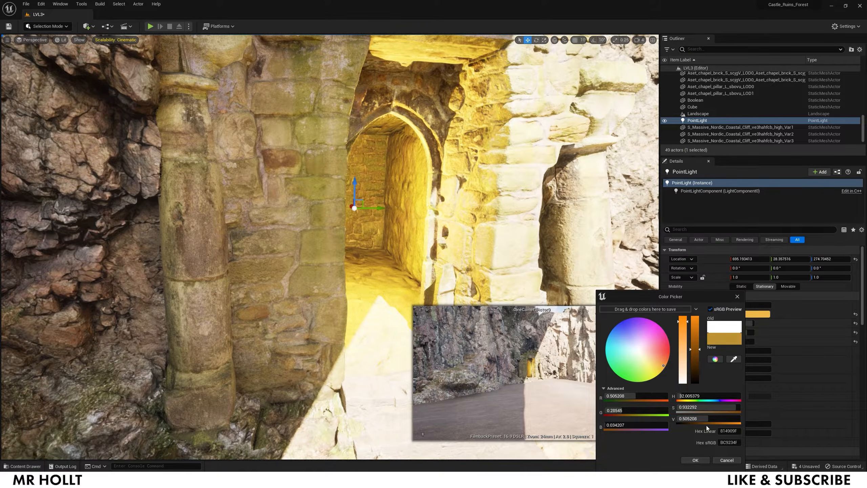
{"action": "left_click", "coordinate": [697, 461]}
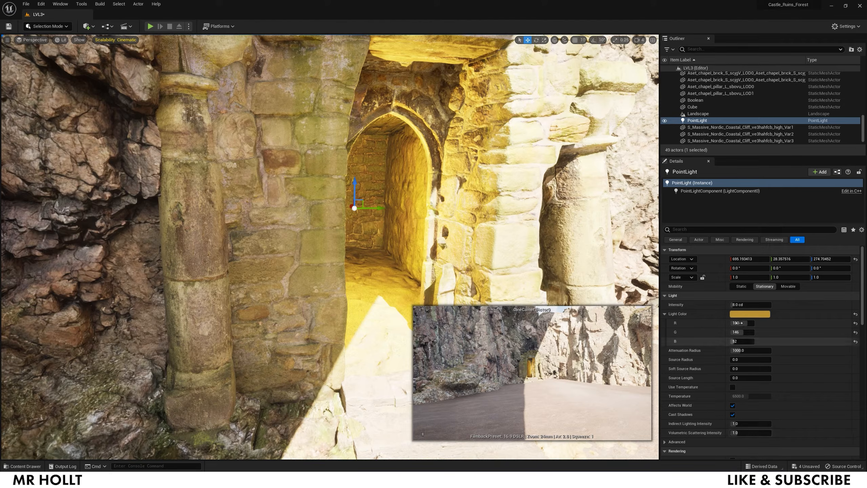
- Lower the light's Intensity and adjust its Attenuation Radius, then select the right chapel pillar
{"action": "left_click_drag", "start_coordinate": [746, 304], "coordinate": [726, 304]}
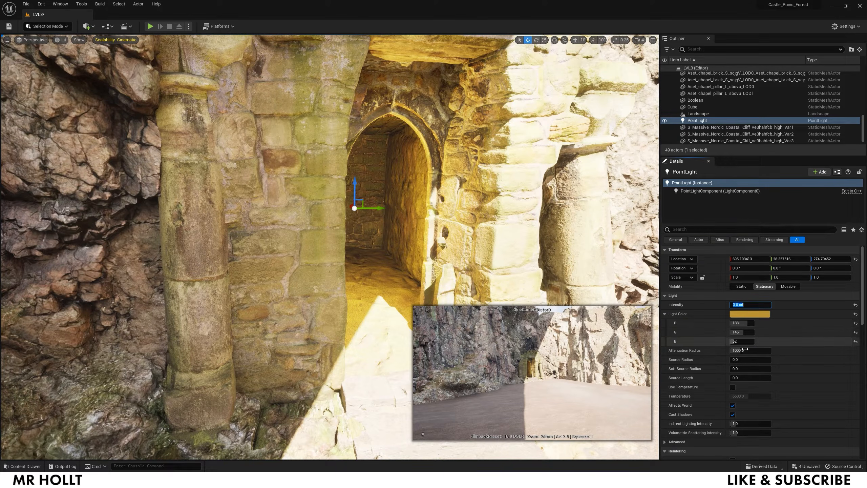
{"action": "mouse_move", "coordinate": [744, 350]}
{"action": "left_mouse_down"}
{"action": "mouse_move", "coordinate": [727, 350]}
{"action": "mouse_move", "coordinate": [747, 350]}
{"action": "left_mouse_up"}
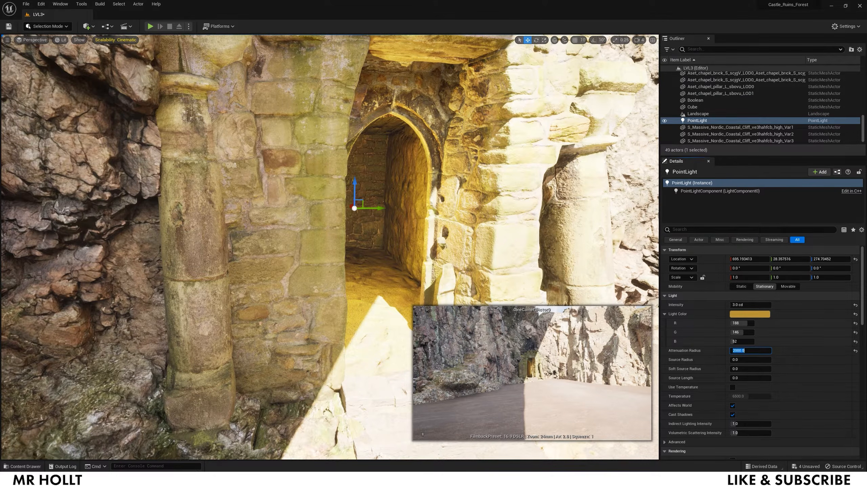
{"action": "left_click", "coordinate": [606, 234]}
{"action": "scroll", "coordinate": [506, 303], "scroll_direction": "down", "scroll_amount": 15}
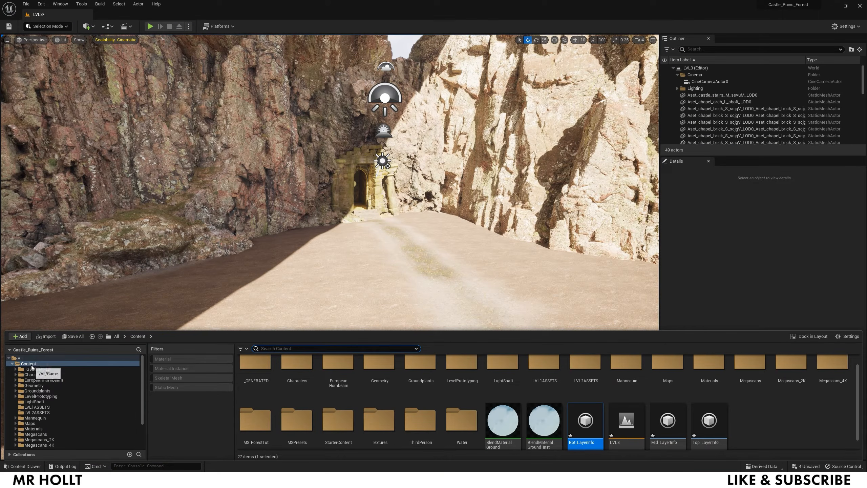
- Filter the Content Drawer to Static Mesh and place S_Dry_River_Bed on the path
{"action": "left_click", "coordinate": [171, 388]}
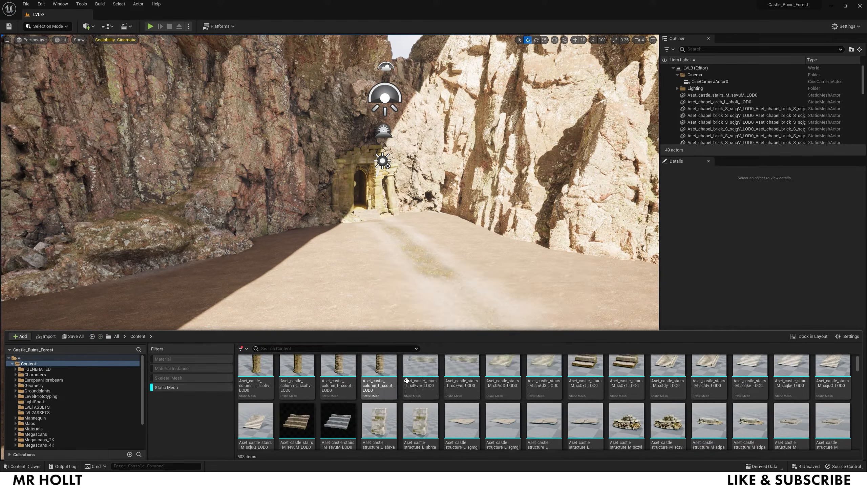
{"action": "scroll", "coordinate": [404, 393], "scroll_direction": "down", "scroll_amount": 5}
{"action": "scroll", "coordinate": [404, 394], "scroll_direction": "down", "scroll_amount": 5}
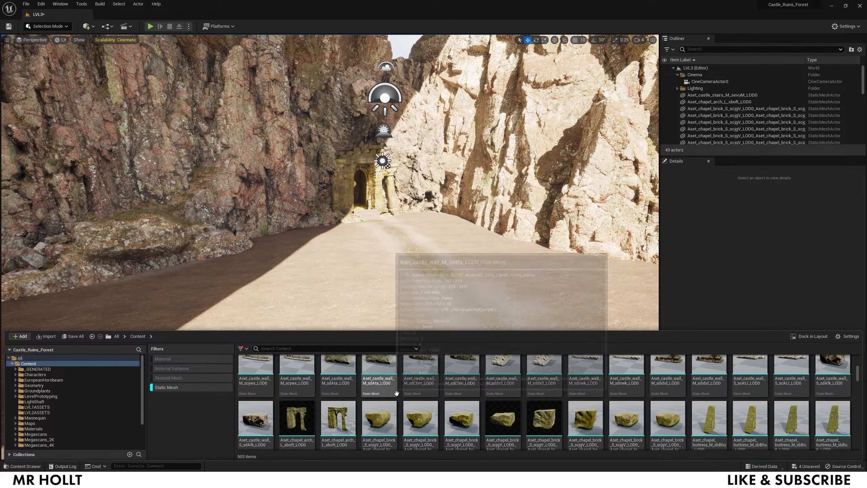
{"action": "scroll", "coordinate": [402, 401], "scroll_direction": "down", "scroll_amount": 5}
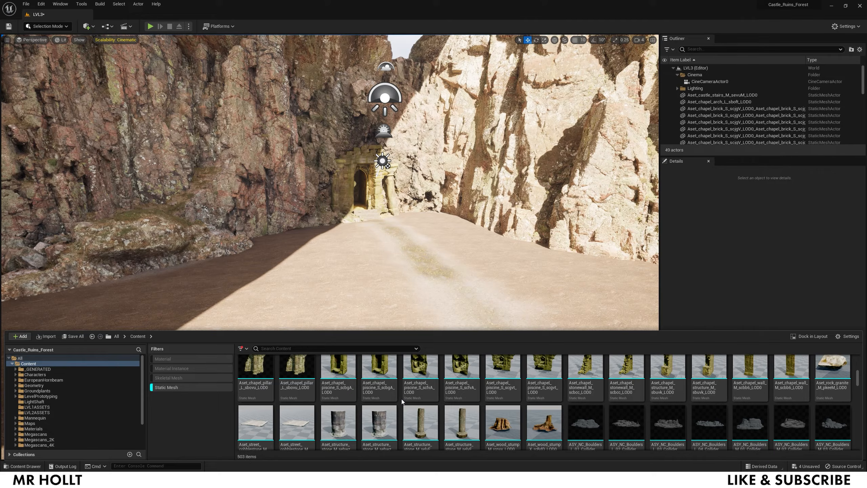
{"action": "scroll", "coordinate": [408, 401], "scroll_direction": "down", "scroll_amount": 15}
{"action": "left_click_drag", "start_coordinate": [338, 377], "coordinate": [340, 299]}
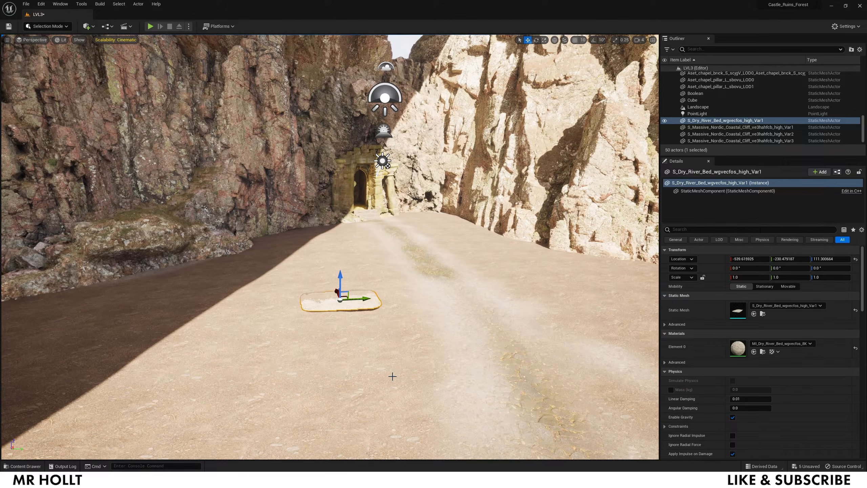
- Place S_Forest_Ground on the path and scale it up
{"action": "right_click", "coordinate": [383, 351]}
{"action": "left_click", "coordinate": [346, 367]}
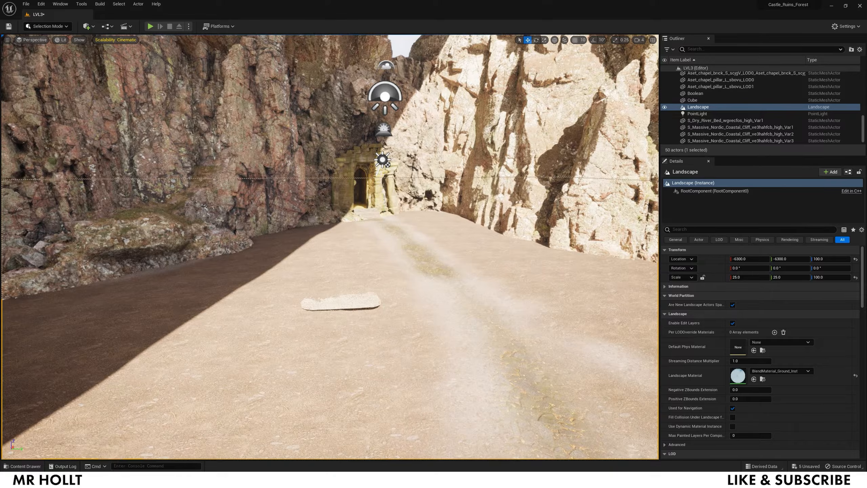
{"action": "key", "text": "ctrl+space"}
{"action": "left_click_drag", "start_coordinate": [338, 401], "coordinate": [409, 313]}
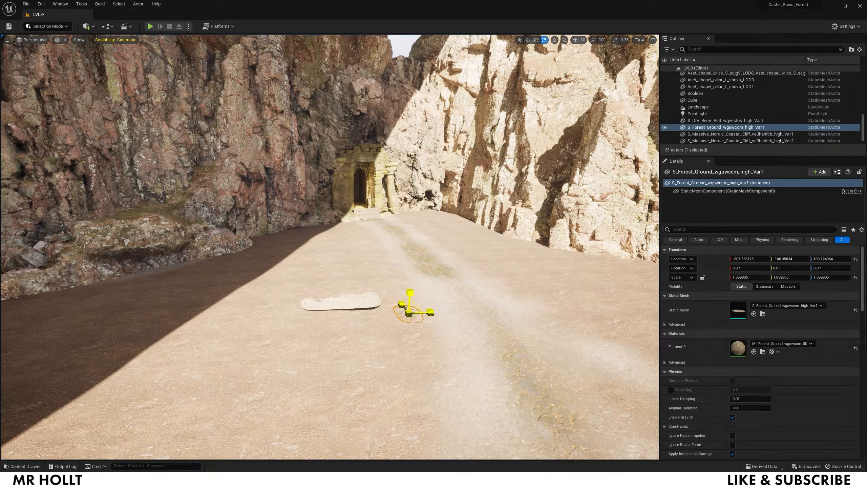
{"action": "left_click_drag", "start_coordinate": [408, 313], "coordinate": [438, 289]}
{"action": "right_click_drag", "start_coordinate": [408, 313], "coordinate": [415, 369]}
{"action": "key", "text": "w"}
- Reselect the dry riverbed patch and enlarge it
{"action": "left_click", "coordinate": [203, 182]}
{"action": "right_click", "coordinate": [238, 196]}
{"action": "left_click", "coordinate": [227, 191]}
{"action": "left_click_drag", "start_coordinate": [275, 168], "coordinate": [295, 153]}
{"action": "key", "text": "s"}
{"action": "right_click_drag", "start_coordinate": [295, 153], "coordinate": [295, 149]}
- Try cracked beach and rocky beach ground patches on the path, then remove both
{"action": "key", "text": "ctrl+space"}
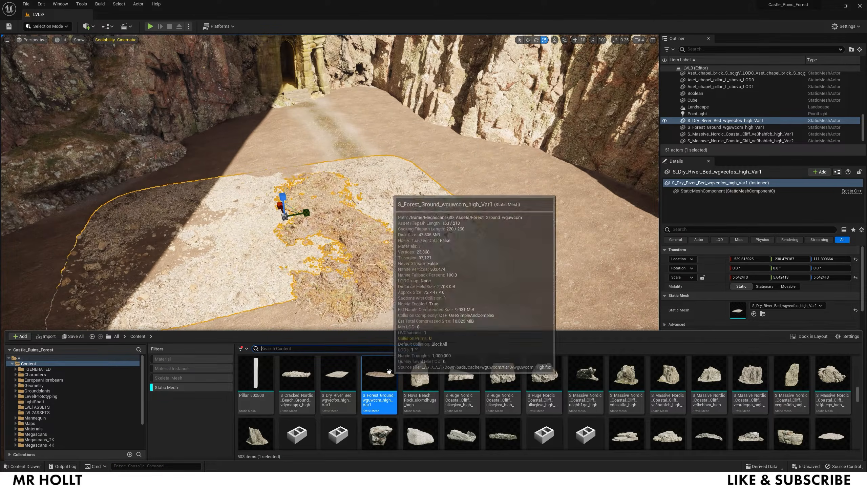
{"action": "left_click", "coordinate": [278, 383]}
{"action": "left_click_drag", "start_coordinate": [306, 362], "coordinate": [515, 370]}
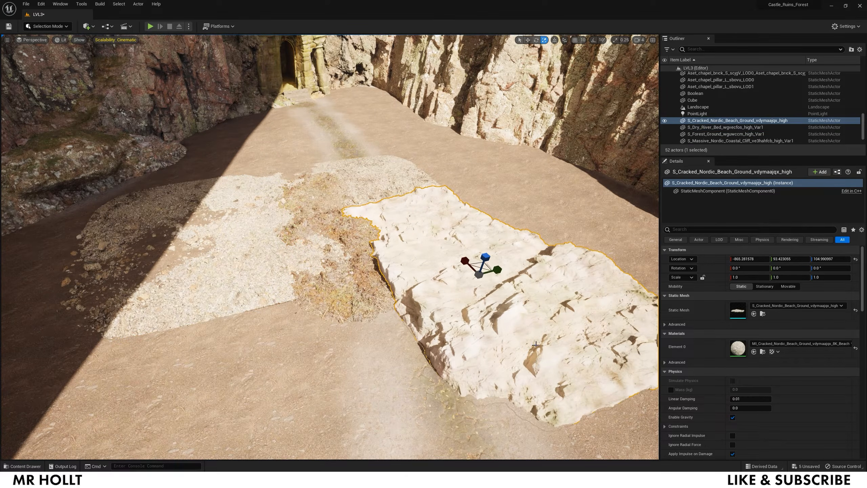
{"action": "key", "text": "ctrl+z"}
{"action": "key", "text": "ctrl+space"}
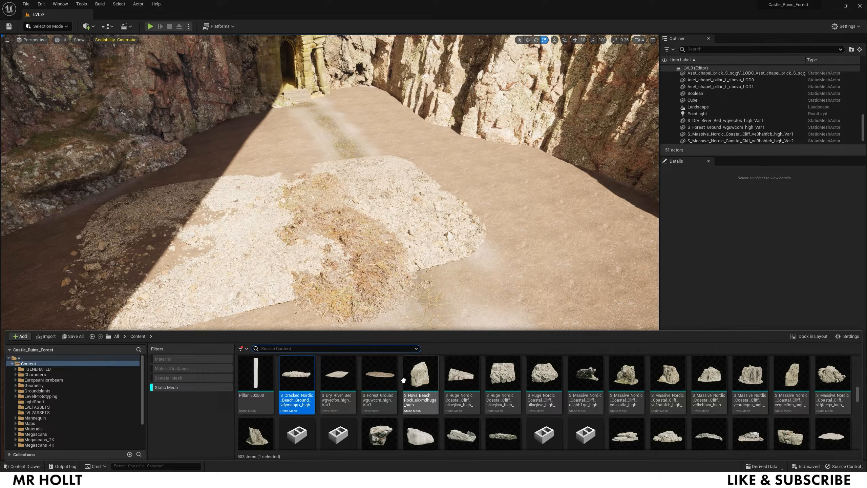
{"action": "scroll", "coordinate": [400, 378], "scroll_direction": "down", "scroll_amount": 1}
{"action": "scroll", "coordinate": [400, 377], "scroll_direction": "down", "scroll_amount": 2}
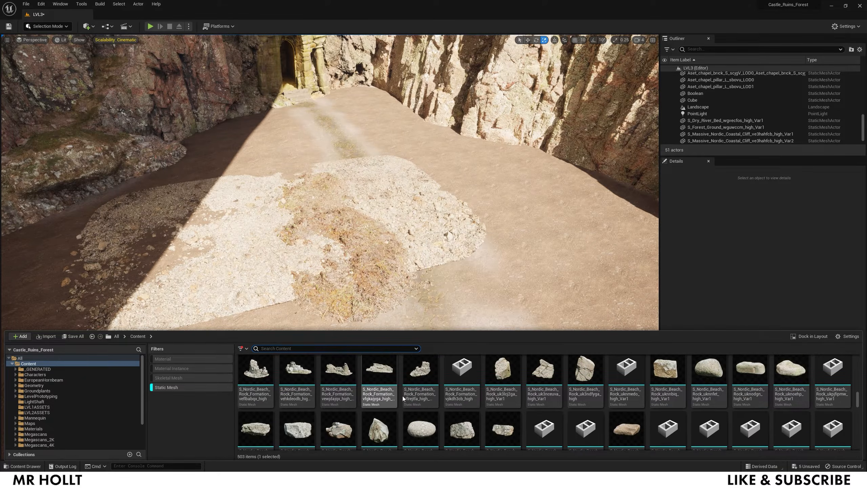
{"action": "scroll", "coordinate": [506, 395], "scroll_direction": "down", "scroll_amount": 3}
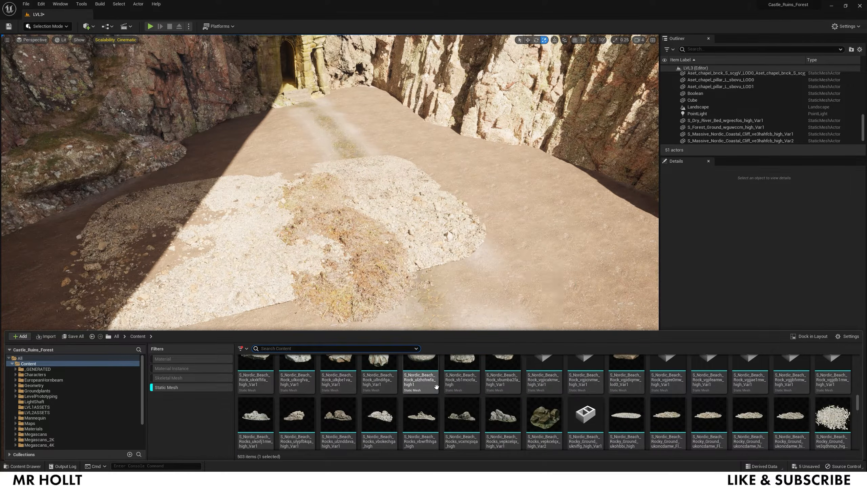
{"action": "left_click", "coordinate": [626, 375]}
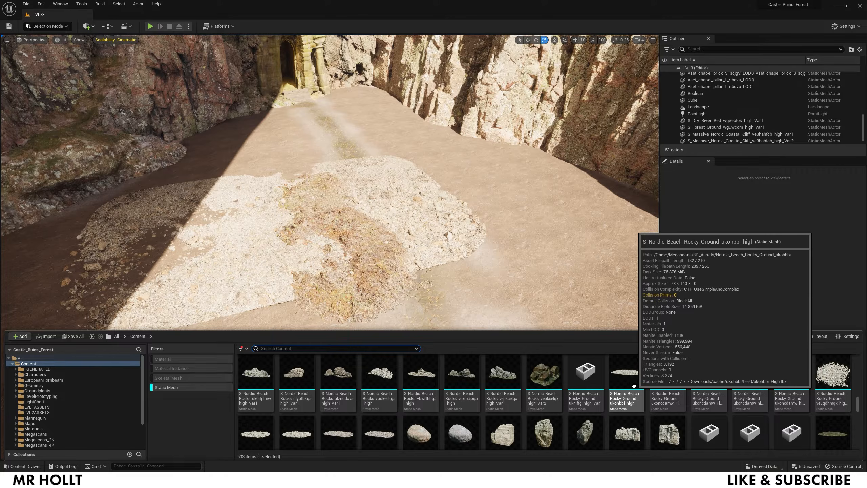
{"action": "left_click_drag", "start_coordinate": [523, 275], "coordinate": [528, 281]}
{"action": "key", "text": "Delete"}
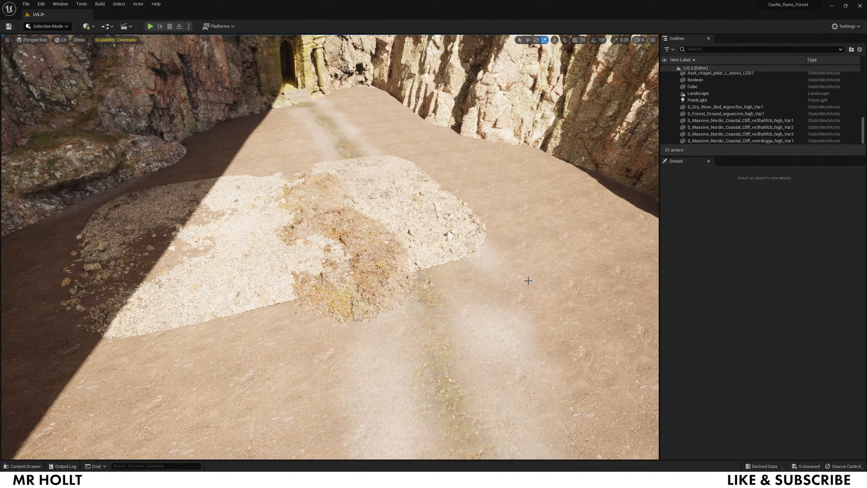
{"action": "key", "text": "ctrl+space"}
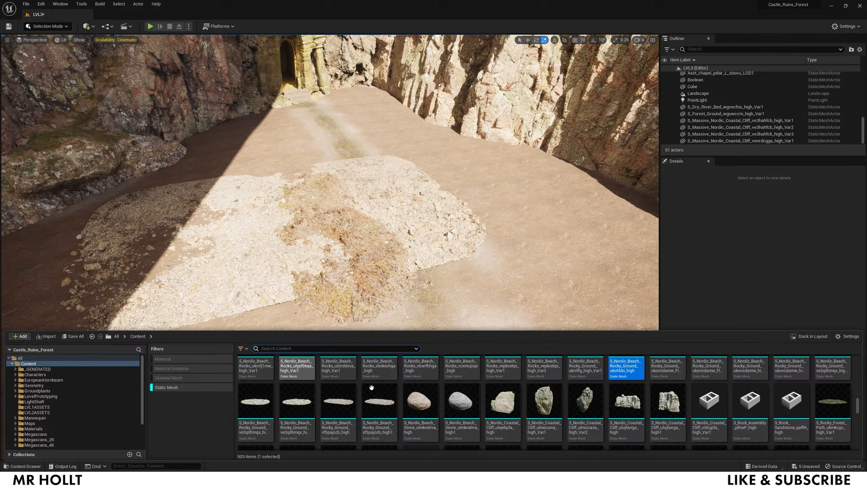
- Place S_Rock_Sandstone, S_Rock_Assembly and S_Rocky_Forest_Path on the path
{"action": "left_click", "coordinate": [791, 401]}
{"action": "left_click_drag", "start_coordinate": [791, 401], "coordinate": [555, 282]}
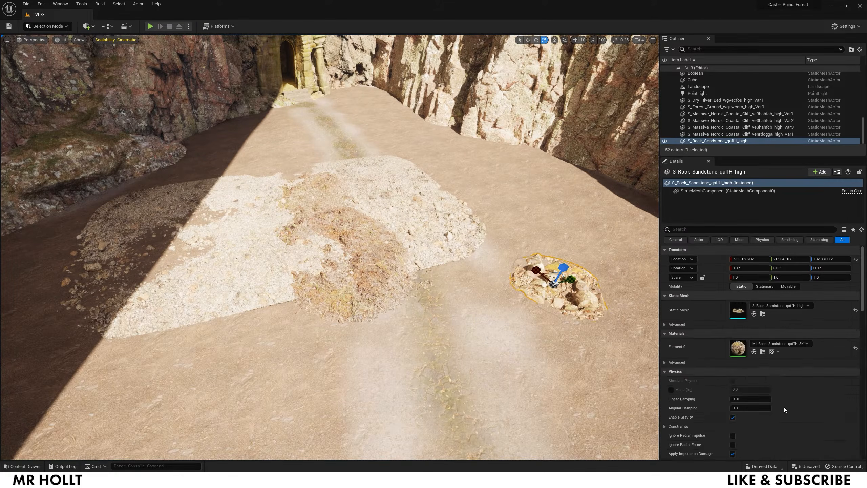
{"action": "key", "text": "ctrl+space"}
{"action": "left_click_drag", "start_coordinate": [747, 411], "coordinate": [505, 285]}
{"action": "key", "text": "ctrl+space"}
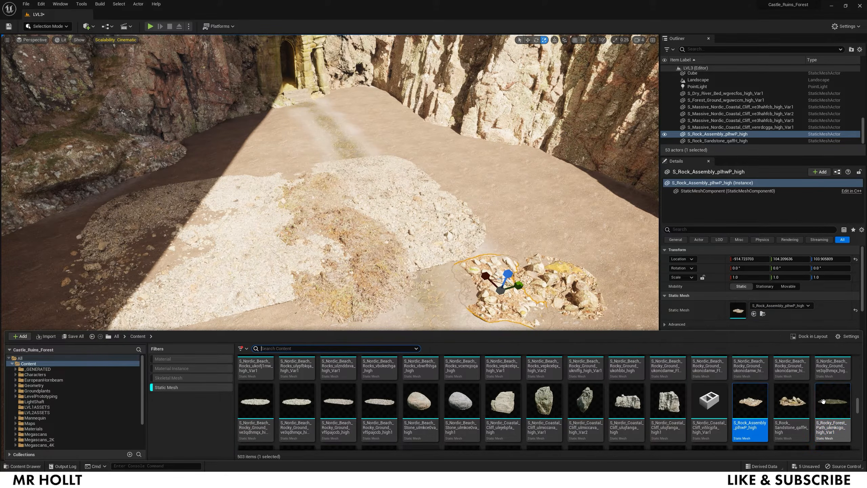
{"action": "left_click_drag", "start_coordinate": [832, 401], "coordinate": [532, 251]}
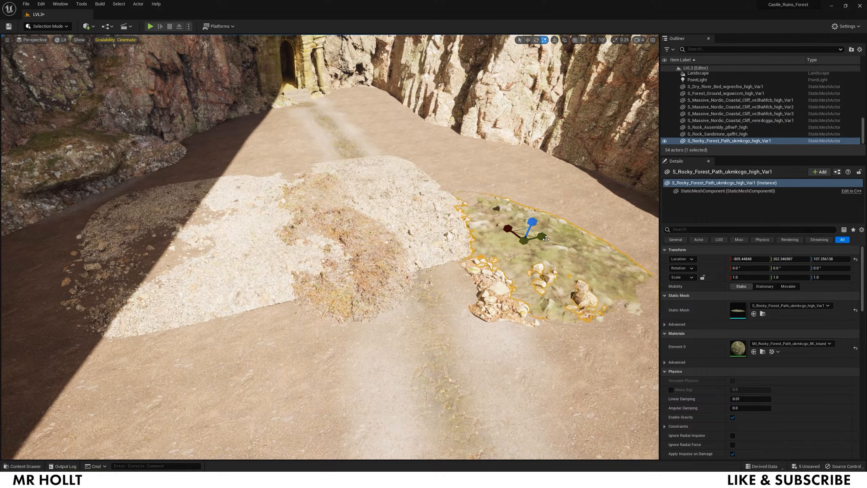
- Slide the forest ground patch along the path and switch to the scale gizmo
{"action": "left_click", "coordinate": [391, 293]}
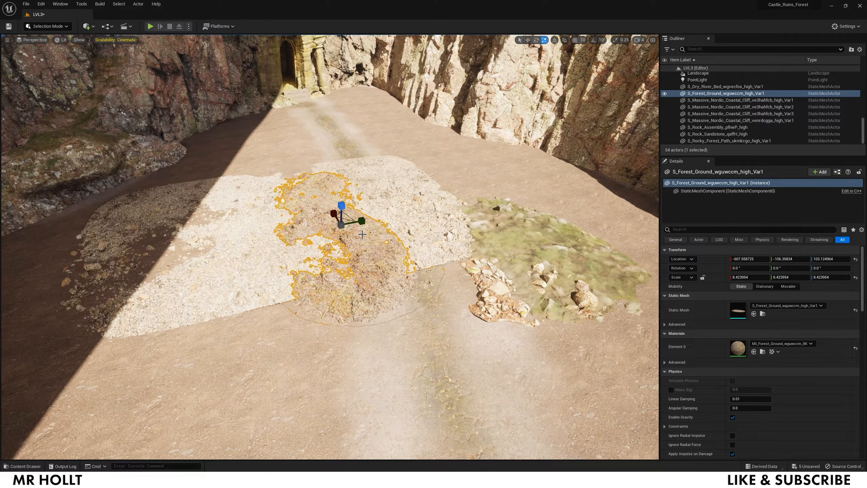
{"action": "scroll", "coordinate": [361, 259], "scroll_direction": "down", "scroll_amount": 6}
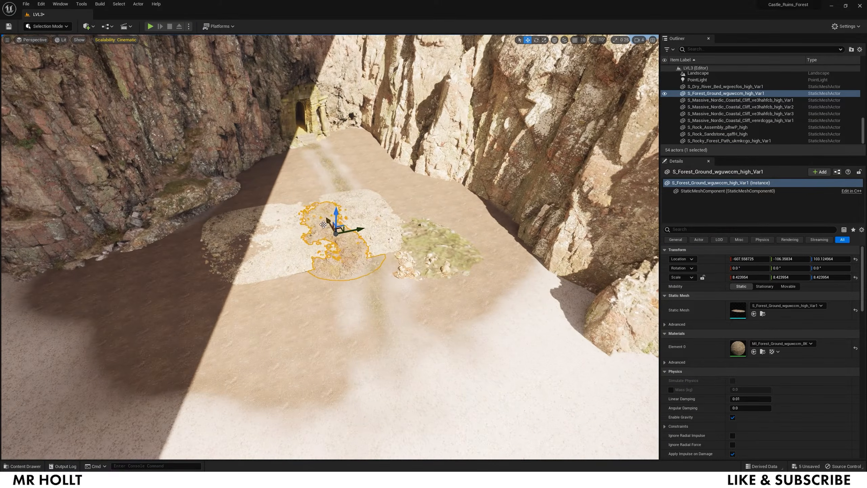
{"action": "left_click_drag", "start_coordinate": [327, 220], "coordinate": [363, 304]}
{"action": "key", "text": "w"}
{"action": "mouse_move", "coordinate": [405, 291]}
{"action": "right_mouse_down"}
{"action": "mouse_move", "coordinate": [454, 309]}
{"action": "mouse_move", "coordinate": [409, 300]}
{"action": "mouse_move", "coordinate": [406, 291]}
{"action": "right_mouse_up"}
{"action": "key", "text": "r"}
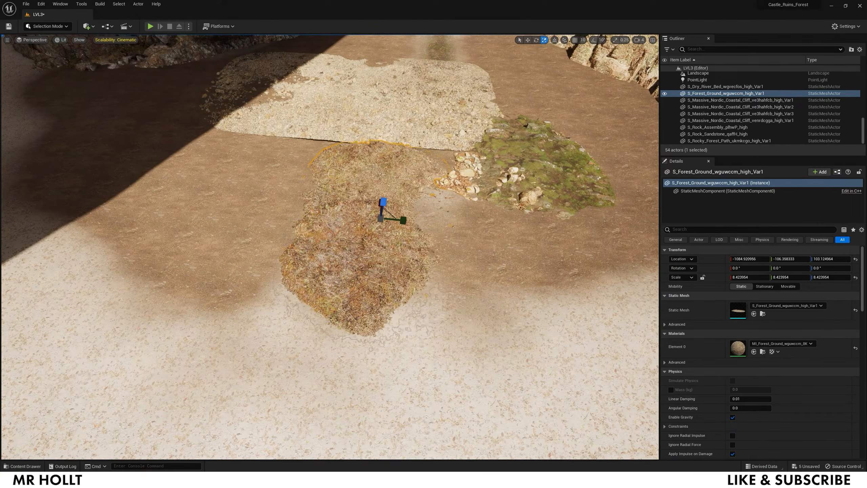
- Move the rocky forest path patch onto the forest ground and fine-tune its height
{"action": "left_click", "coordinate": [539, 158]}
{"action": "left_click_drag", "start_coordinate": [525, 151], "coordinate": [369, 194]}
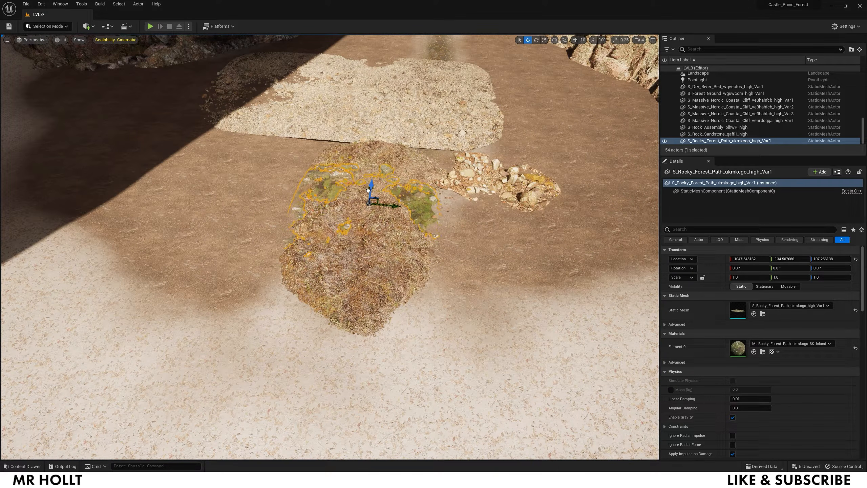
{"action": "left_click_drag", "start_coordinate": [371, 185], "coordinate": [371, 184]}
{"action": "right_click_drag", "start_coordinate": [371, 184], "coordinate": [410, 162]}
- Nudge the forest ground patch further along the path
{"action": "key", "text": "w"}
{"action": "left_click", "coordinate": [443, 277]}
{"action": "left_click_drag", "start_coordinate": [404, 266], "coordinate": [378, 235]}
{"action": "key", "text": "s"}
{"action": "right_click_drag", "start_coordinate": [424, 204], "coordinate": [405, 206]}
{"action": "key", "text": "d"}
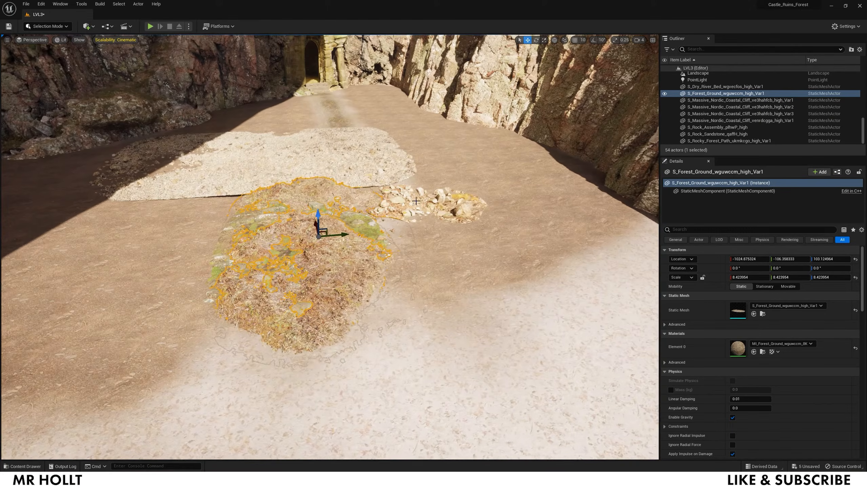
- Scale the rock assembly to 2.22 and move it onto the grass mound
{"action": "left_click", "coordinate": [410, 209]}
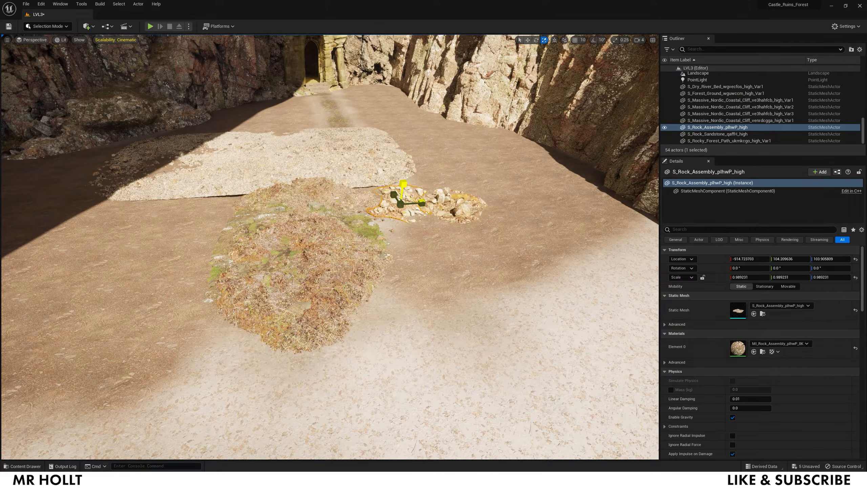
{"action": "left_click_drag", "start_coordinate": [403, 186], "coordinate": [305, 198]}
{"action": "right_click_drag", "start_coordinate": [335, 221], "coordinate": [408, 202]}
{"action": "key", "text": "a"}
{"action": "left_click_drag", "start_coordinate": [400, 190], "coordinate": [479, 217]}
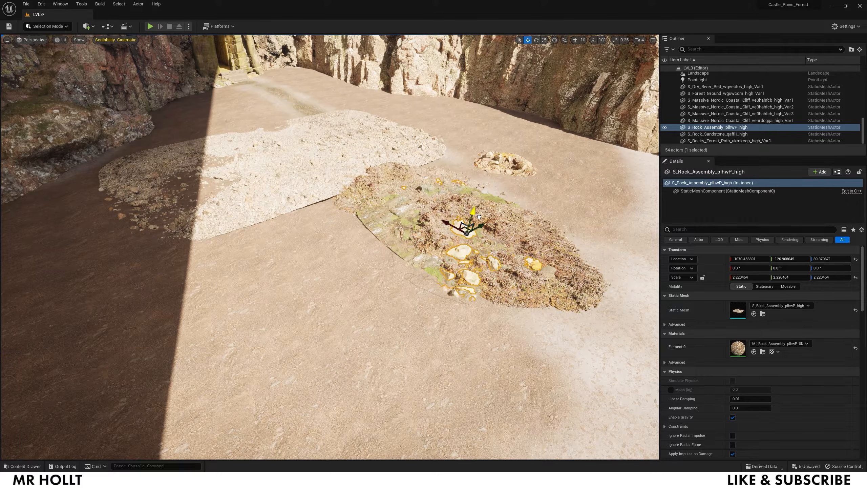
{"action": "left_click", "coordinate": [391, 288]}
{"action": "right_click_drag", "start_coordinate": [391, 288], "coordinate": [371, 267]}
{"action": "key", "text": "w"}
{"action": "left_click", "coordinate": [386, 232]}
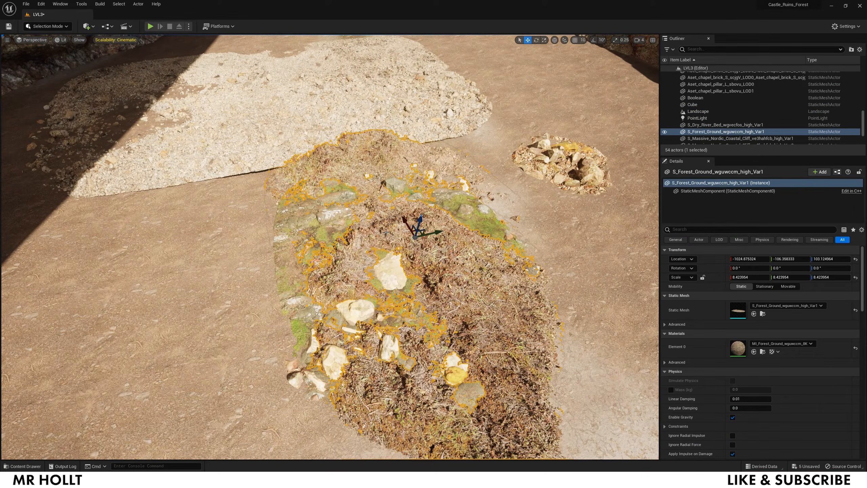
- Select the Forest_Ground mound, its rock and the rocky path, and Alt-drag a copy to the left
{"action": "left_click", "coordinate": [386, 277], "text": "ctrl"}
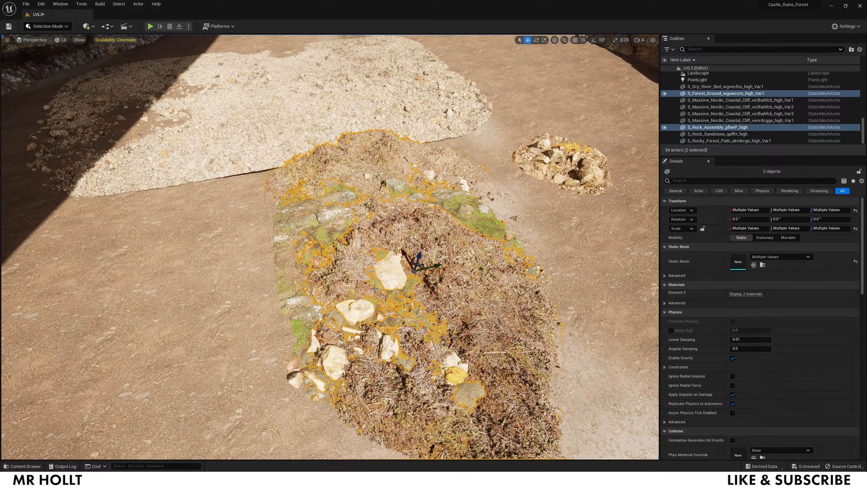
{"action": "left_click", "coordinate": [288, 258], "text": "ctrl"}
{"action": "mouse_move", "coordinate": [439, 303]}
{"action": "right_mouse_down"}
{"action": "mouse_move", "coordinate": [444, 311]}
{"action": "mouse_move", "coordinate": [439, 304]}
{"action": "right_mouse_up"}
{"action": "key", "text": "s"}
{"action": "left_click_drag", "start_coordinate": [417, 297], "coordinate": [246, 309], "text": "alt"}
{"action": "key", "text": "ctrl+z"}
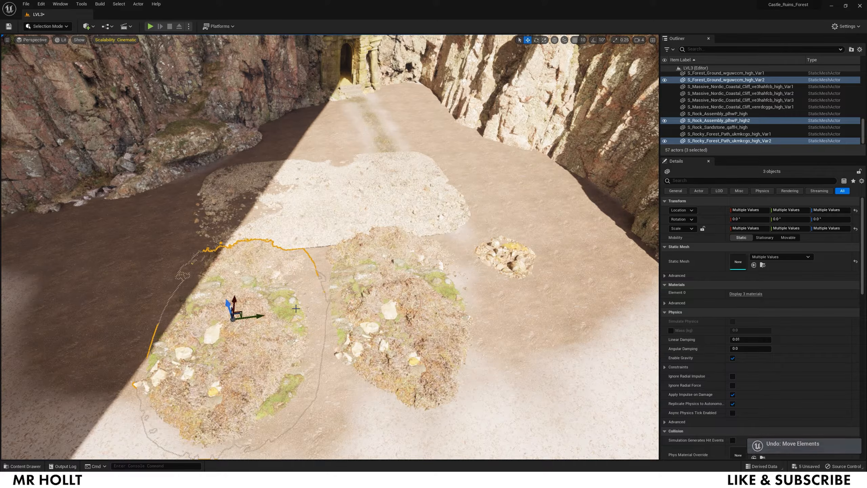
{"action": "scroll", "coordinate": [861, 128], "scroll_direction": "up", "scroll_amount": 15}
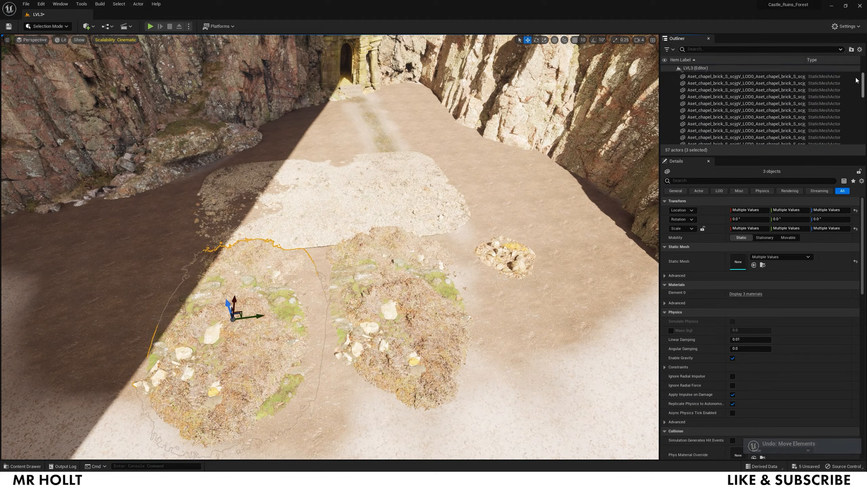
- Rotate the S_Dry_River_Bed patch to about -26° on Z and shift it left and lower
{"action": "left_click", "coordinate": [710, 82]}
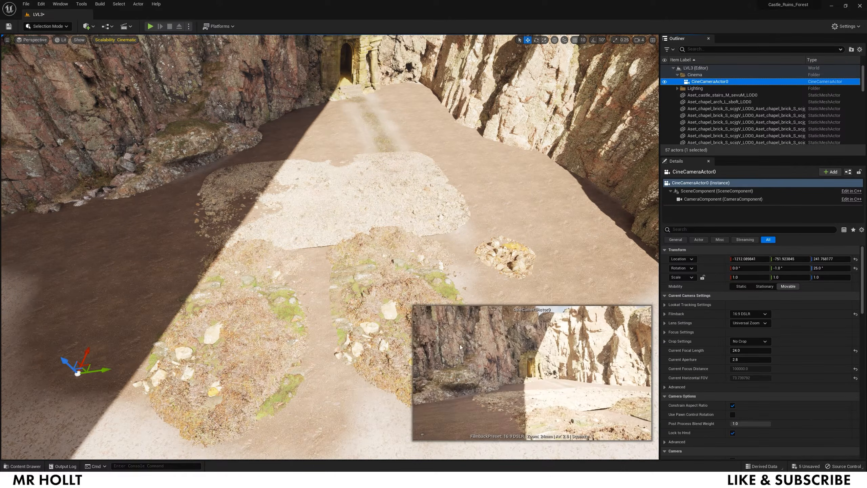
{"action": "left_click", "coordinate": [438, 411]}
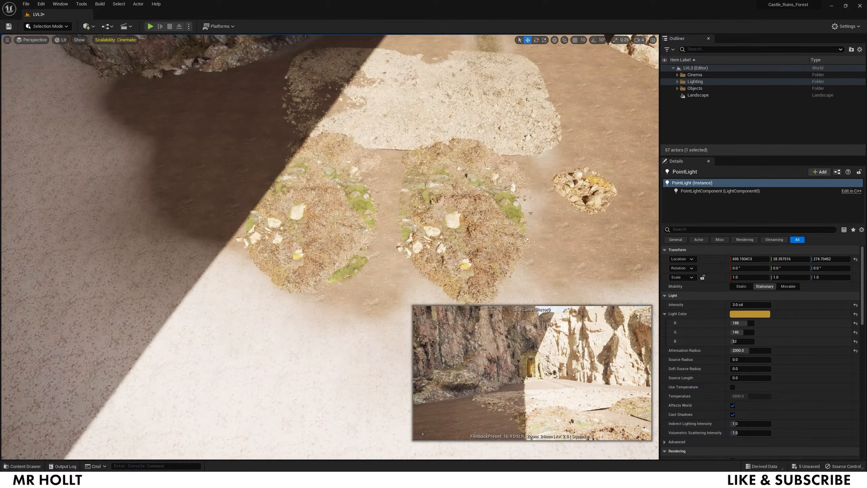
{"action": "right_click_drag", "start_coordinate": [317, 224], "coordinate": [318, 167]}
{"action": "left_click", "coordinate": [368, 225]}
{"action": "key", "text": "e"}
{"action": "key", "text": "r"}
{"action": "key", "text": "e"}
{"action": "left_click_drag", "start_coordinate": [379, 202], "coordinate": [361, 112]}
{"action": "key", "text": "w"}
{"action": "right_click_drag", "start_coordinate": [364, 117], "coordinate": [355, 103]}
- Alt-drag a second dry river bed copy to the right toward the chapel
{"action": "key", "text": "w"}
{"action": "left_click_drag", "start_coordinate": [401, 206], "coordinate": [560, 206]}
{"action": "right_click_drag", "start_coordinate": [560, 207], "coordinate": [618, 214]}
{"action": "key", "text": "r"}
{"action": "key", "text": "e"}
{"action": "left_click_drag", "start_coordinate": [302, 213], "coordinate": [321, 212]}
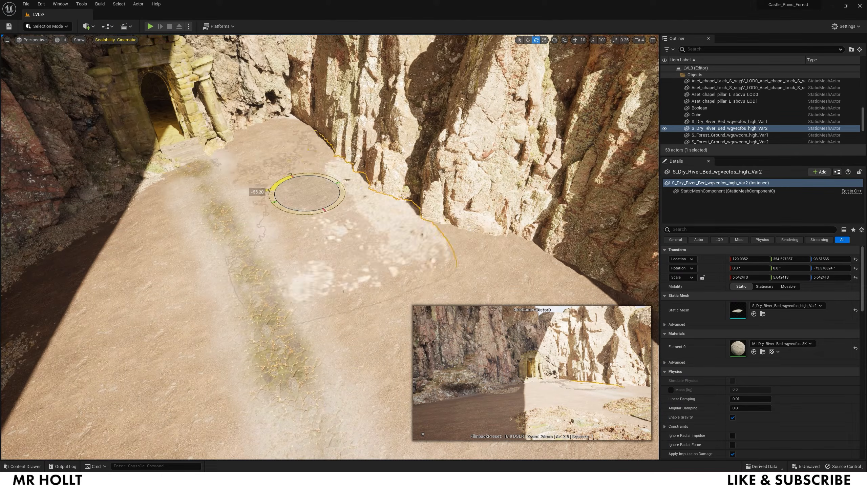
- Make third, fourth and fifth river bed copies further along, settling them onto the ground
{"action": "left_click_drag", "start_coordinate": [298, 181], "coordinate": [405, 283], "text": "alt"}
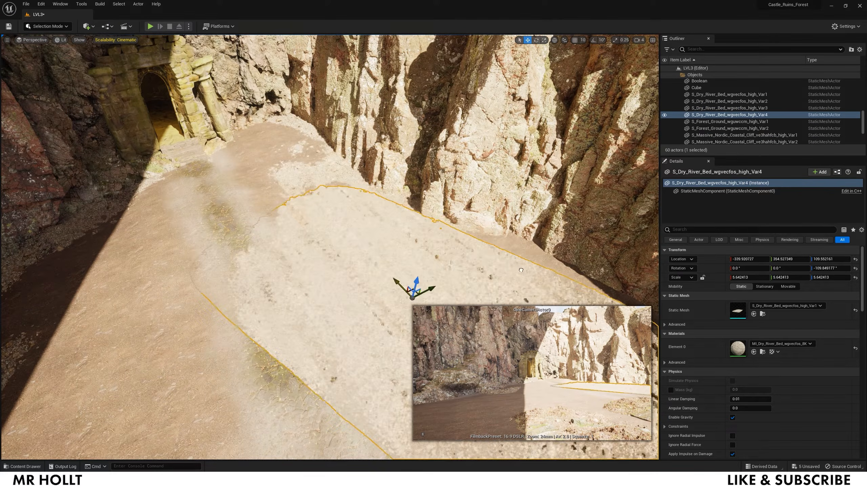
{"action": "right_click_drag", "start_coordinate": [406, 283], "coordinate": [427, 297]}
{"action": "key", "text": "s"}
{"action": "left_click_drag", "start_coordinate": [327, 213], "coordinate": [368, 194]}
{"action": "left_click_drag", "start_coordinate": [355, 184], "coordinate": [434, 310]}
{"action": "right_click_drag", "start_coordinate": [434, 310], "coordinate": [457, 328]}
{"action": "key", "text": "w"}
{"action": "mouse_move", "coordinate": [288, 137]}
{"action": "left_mouse_down"}
{"action": "mouse_move", "coordinate": [288, 127]}
{"action": "mouse_move", "coordinate": [287, 136]}
{"action": "left_mouse_up"}
- Delete the extra rock pile
{"action": "left_click", "coordinate": [274, 269]}
{"action": "right_click_drag", "start_coordinate": [275, 270], "coordinate": [178, 252]}
{"action": "key", "text": "s"}
{"action": "key", "text": "Delete"}
- Alt-drag copies of the mound, rock and path group toward the cliff and the foreground
{"action": "left_click", "coordinate": [324, 232]}
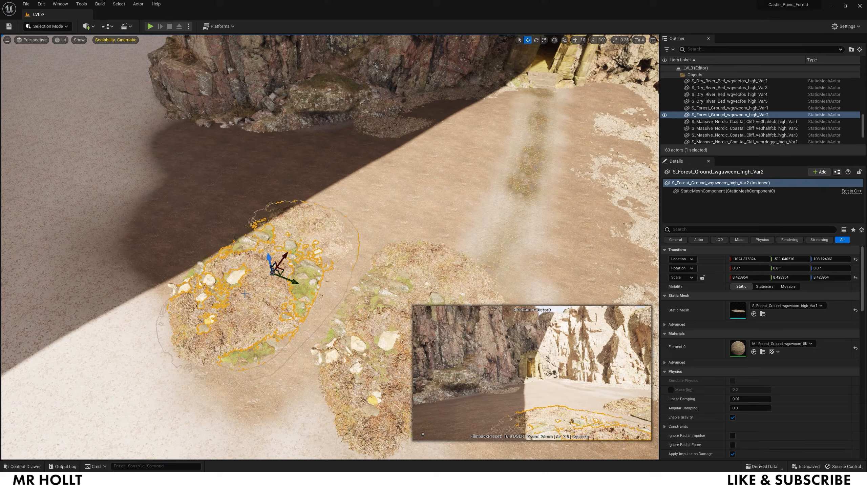
{"action": "left_click", "coordinate": [305, 274], "text": "ctrl"}
{"action": "left_click", "coordinate": [275, 256], "text": "ctrl"}
{"action": "left_click_drag", "start_coordinate": [267, 268], "coordinate": [363, 136], "text": "alt"}
{"action": "right_click_drag", "start_coordinate": [364, 137], "coordinate": [330, 164]}
{"action": "key", "text": "w"}
{"action": "key", "text": "s"}
{"action": "left_click_drag", "start_coordinate": [329, 134], "coordinate": [291, 252], "text": "alt"}
{"action": "key", "text": "w"}
{"action": "right_click_drag", "start_coordinate": [292, 253], "coordinate": [252, 270]}
- Move one forest ground copy to a new spot
{"action": "left_click", "coordinate": [273, 266]}
{"action": "left_click_drag", "start_coordinate": [291, 244], "coordinate": [350, 241]}
{"action": "right_click_drag", "start_coordinate": [350, 241], "coordinate": [454, 218]}
{"action": "left_click", "coordinate": [300, 191]}
- Delete two sunlit leafy patches and a rock pile
{"action": "left_click", "coordinate": [475, 136]}
{"action": "key", "text": "Delete"}
{"action": "left_click", "coordinate": [464, 140]}
{"action": "key", "text": "Delete"}
{"action": "left_click", "coordinate": [454, 133]}
{"action": "key", "text": "Delete"}
{"action": "right_click_drag", "start_coordinate": [438, 174], "coordinate": [362, 226]}
- Delete four more leafy forest ground patches to expose the moss
{"action": "left_click", "coordinate": [341, 252]}
{"action": "key", "text": "Delete"}
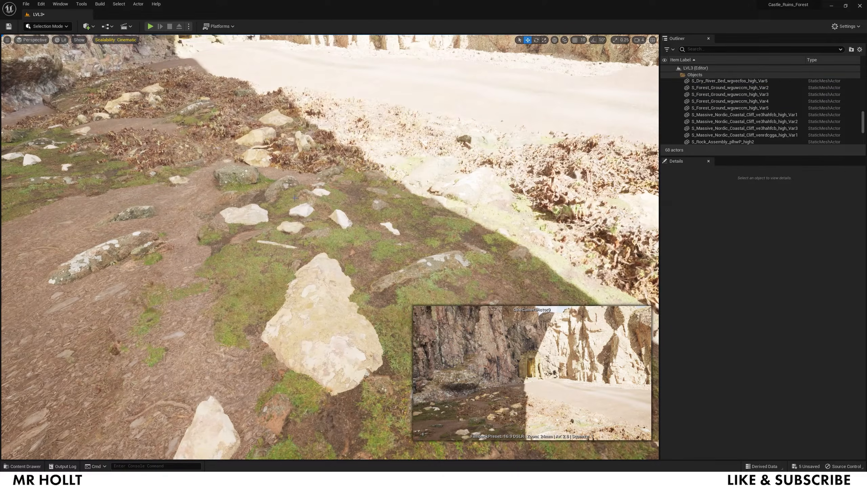
{"action": "left_click", "coordinate": [532, 198]}
{"action": "key", "text": "Delete"}
{"action": "left_click", "coordinate": [201, 151]}
{"action": "key", "text": "Delete"}
{"action": "left_click", "coordinate": [208, 84]}
{"action": "key", "text": "Delete"}
{"action": "right_click_drag", "start_coordinate": [208, 84], "coordinate": [259, 137]}
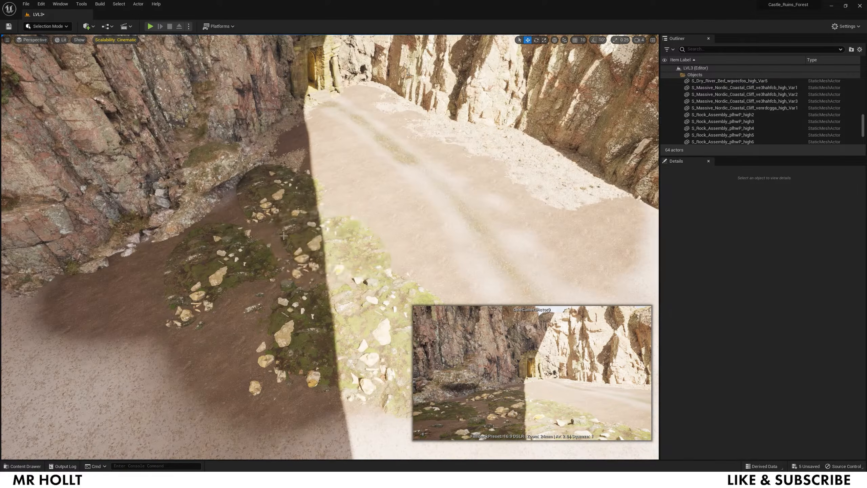
- Push a rocky forest path patch against the right cliff and copy it along the cliff
{"action": "left_click", "coordinate": [540, 189]}
{"action": "right_click_drag", "start_coordinate": [541, 189], "coordinate": [594, 205]}
{"action": "left_click_drag", "start_coordinate": [440, 154], "coordinate": [353, 179]}
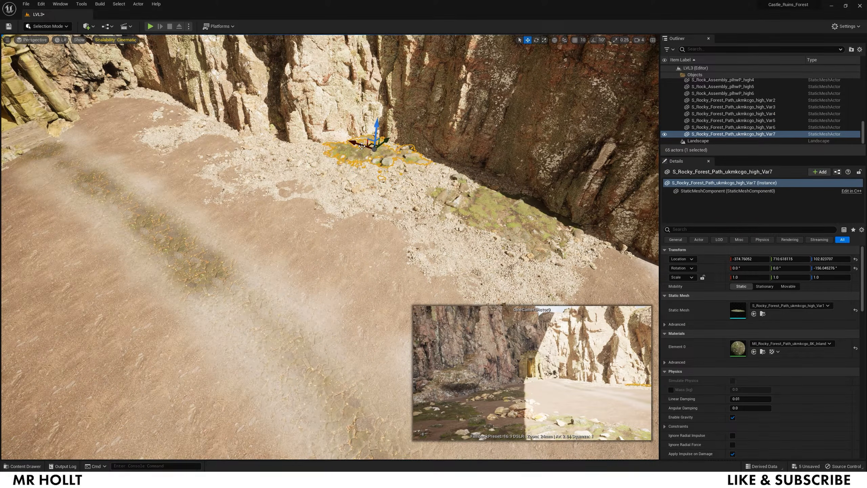
{"action": "left_click_drag", "start_coordinate": [142, 109], "coordinate": [101, 91], "text": "alt"}
{"action": "right_click_drag", "start_coordinate": [101, 92], "coordinate": [235, 162]}
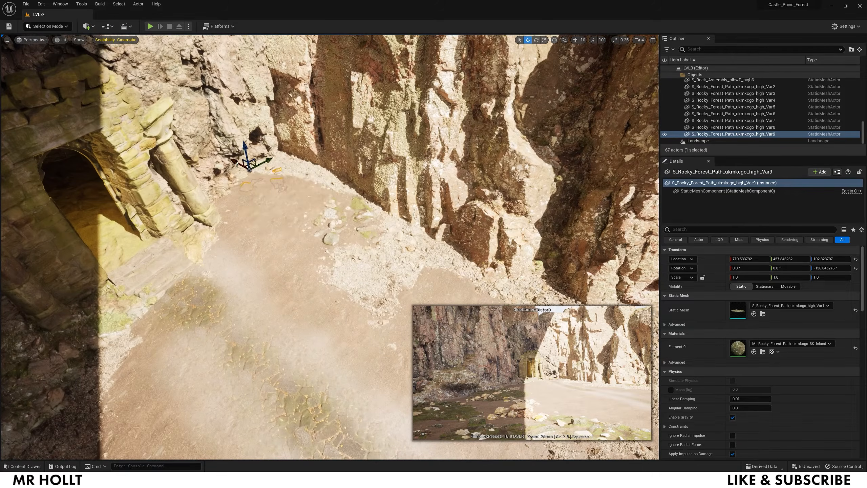
- Copy another rocky path patch along the cliff base and reposition it
{"action": "left_click", "coordinate": [246, 253]}
{"action": "right_click_drag", "start_coordinate": [246, 253], "coordinate": [348, 256]}
{"action": "left_click", "coordinate": [333, 261]}
{"action": "left_click_drag", "start_coordinate": [307, 241], "coordinate": [265, 230], "text": "alt"}
{"action": "mouse_move", "coordinate": [292, 222]}
{"action": "left_mouse_down"}
{"action": "mouse_move", "coordinate": [298, 218]}
{"action": "mouse_move", "coordinate": [286, 210]}
{"action": "left_mouse_up"}
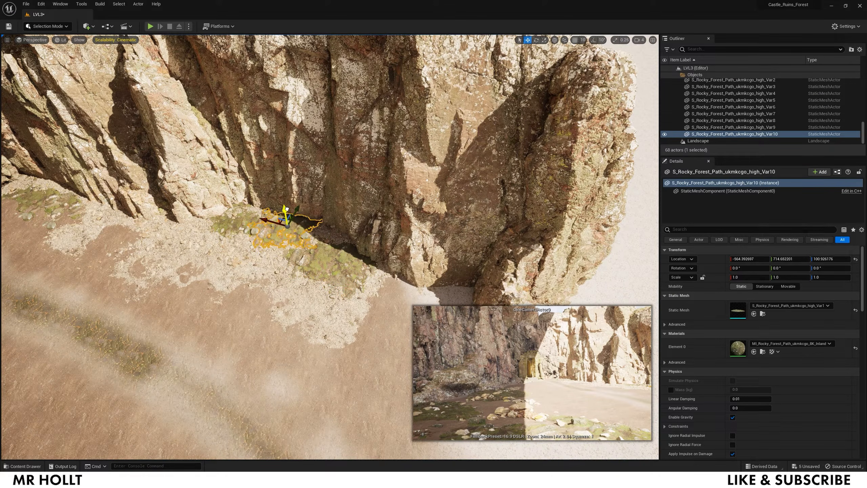
{"action": "left_click", "coordinate": [266, 290]}
{"action": "right_click_drag", "start_coordinate": [266, 290], "coordinate": [116, 286]}
- Alt-drag two copies of the river bed patch to the left
{"action": "right_click", "coordinate": [417, 152]}
{"action": "left_click_drag", "start_coordinate": [500, 117], "coordinate": [229, 117], "text": "alt"}
{"action": "right_click_drag", "start_coordinate": [229, 116], "coordinate": [191, 116]}
- Lower the right mossy patch, and rotate the left one and sink it into the ground
{"action": "left_click", "coordinate": [423, 177]}
{"action": "left_click_drag", "start_coordinate": [420, 170], "coordinate": [419, 182]}
{"action": "left_click", "coordinate": [259, 232]}
{"action": "left_click_drag", "start_coordinate": [245, 207], "coordinate": [244, 196]}
{"action": "key", "text": "e"}
{"action": "left_click_drag", "start_coordinate": [262, 235], "coordinate": [297, 226]}
{"action": "key", "text": "w"}
{"action": "left_click_drag", "start_coordinate": [248, 194], "coordinate": [249, 204]}
- Save the level with File > Save Current Level
{"action": "left_click", "coordinate": [290, 266]}
{"action": "right_click_drag", "start_coordinate": [290, 267], "coordinate": [434, 205]}
{"action": "key", "text": "s"}
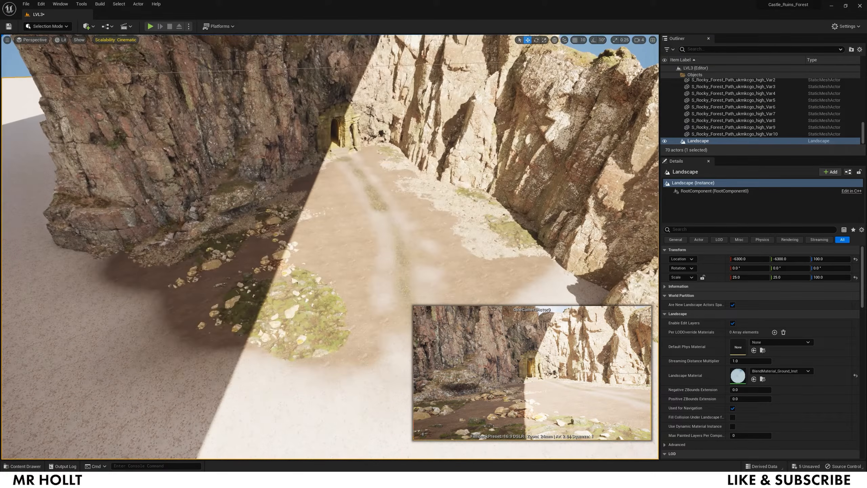
{"action": "left_click", "coordinate": [26, 4]}
{"action": "left_click", "coordinate": [41, 64]}
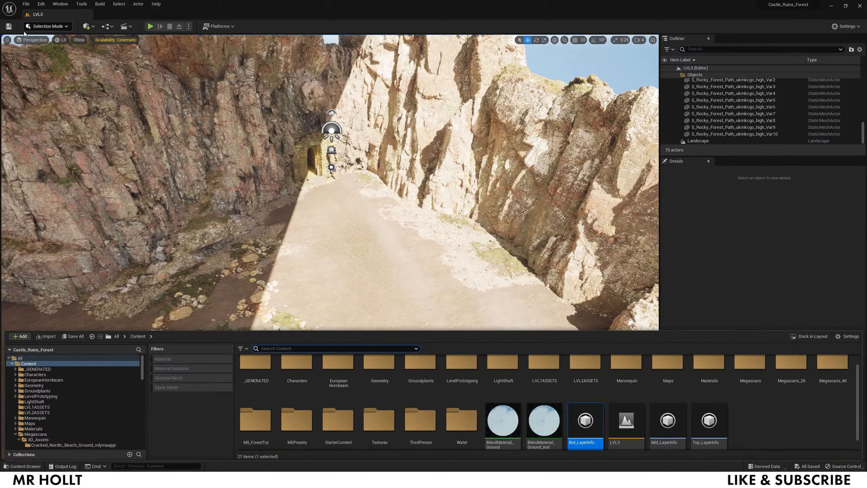
- Switch to Foliage mode and filter the Content Drawer to Static Mesh assets
{"action": "left_click", "coordinate": [38, 27]}
{"action": "left_click", "coordinate": [44, 51]}
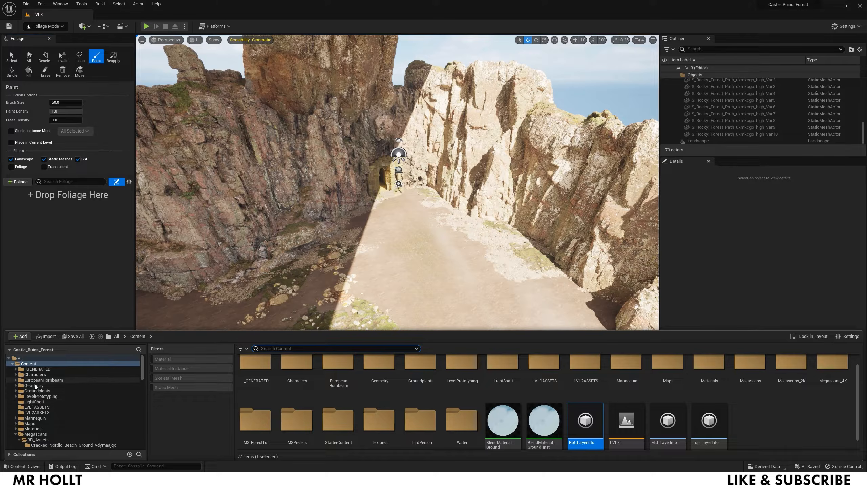
{"action": "left_click", "coordinate": [180, 389]}
{"action": "scroll", "coordinate": [512, 385], "scroll_direction": "down", "scroll_amount": 5}
{"action": "scroll", "coordinate": [512, 385], "scroll_direction": "down", "scroll_amount": 15}
{"action": "scroll", "coordinate": [461, 391], "scroll_direction": "down", "scroll_amount": 15}
{"action": "scroll", "coordinate": [461, 390], "scroll_direction": "down", "scroll_amount": 15}
{"action": "scroll", "coordinate": [531, 369], "scroll_direction": "up", "scroll_amount": 1}
- Add three Sctr_rock_granite meshes as foliage types
{"action": "left_click", "coordinate": [502, 415]}
{"action": "left_click", "coordinate": [586, 415], "text": "shift"}
{"action": "left_click_drag", "start_coordinate": [586, 415], "coordinate": [102, 229]}
{"action": "key", "text": "ctrl+space"}
- Add three wood stick meshes as foliage types
{"action": "scroll", "coordinate": [329, 420], "scroll_direction": "down", "scroll_amount": 2}
{"action": "left_click", "coordinate": [337, 421]}
{"action": "left_click", "coordinate": [256, 419], "text": "shift"}
{"action": "left_click_drag", "start_coordinate": [256, 419], "coordinate": [48, 210]}
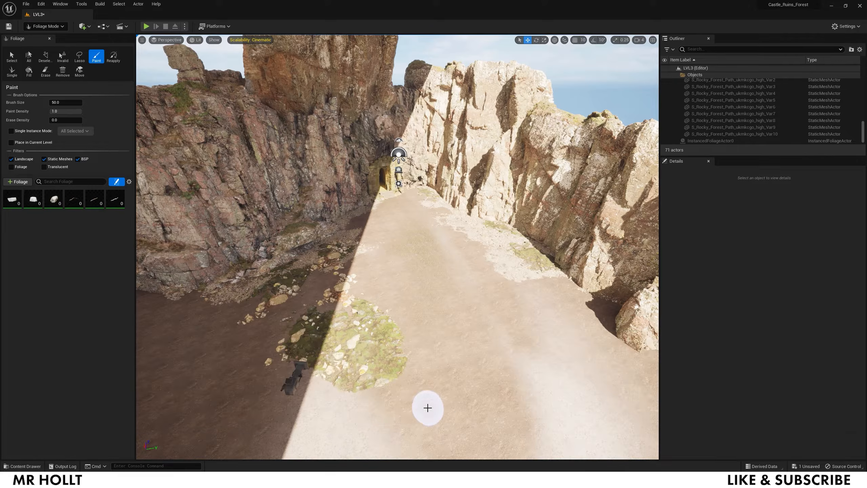
{"action": "key", "text": "ctrl+space"}
{"action": "scroll", "coordinate": [476, 395], "scroll_direction": "down", "scroll_amount": 2}
{"action": "scroll", "coordinate": [475, 395], "scroll_direction": "down", "scroll_amount": 1}
{"action": "scroll", "coordinate": [475, 395], "scroll_direction": "up", "scroll_amount": 1}
- Add SM_C2_clo2a and SM_C2_clo2b as foliage types
{"action": "left_click", "coordinate": [475, 394]}
{"action": "left_click", "coordinate": [503, 393], "text": "shift"}
{"action": "left_click_drag", "start_coordinate": [503, 393], "coordinate": [62, 194]}
{"action": "key", "text": "ctrl+space"}
- Add the SM_EuropeanHornbeam_Field_03 tree as a foliage type
{"action": "scroll", "coordinate": [299, 391], "scroll_direction": "down", "scroll_amount": 2}
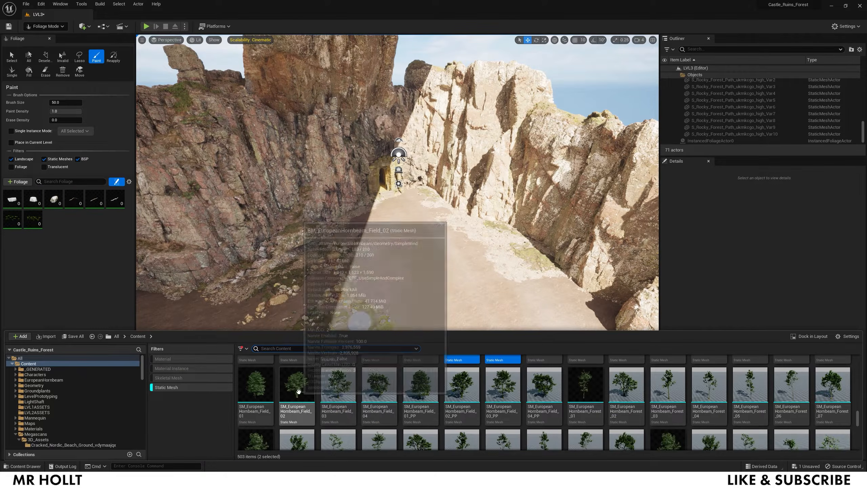
{"action": "left_click_drag", "start_coordinate": [338, 385], "coordinate": [76, 229]}
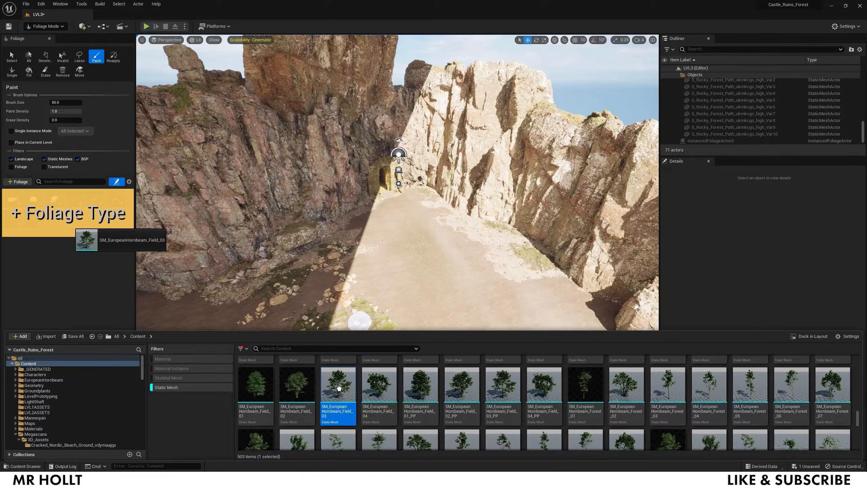
{"action": "right_click", "coordinate": [339, 389]}
{"action": "mouse_move", "coordinate": [372, 180]}
{"action": "left_click", "coordinate": [458, 181]}
{"action": "left_click_drag", "start_coordinate": [347, 398], "coordinate": [78, 221]}
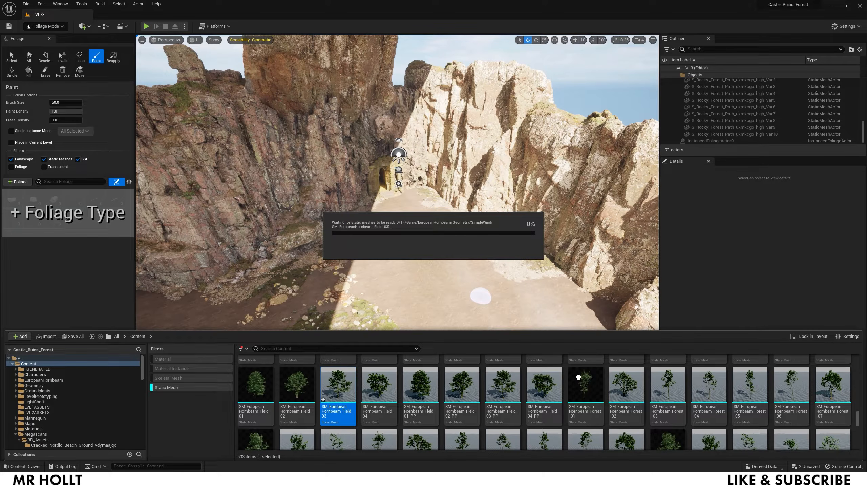
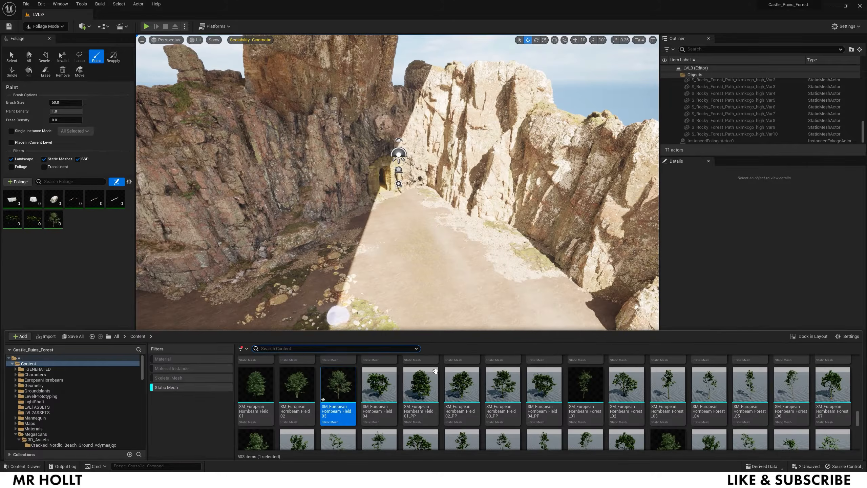
- Add SM_EuropeanHornbeam_Forest_04 as a foliage type
{"action": "left_click_drag", "start_coordinate": [585, 384], "coordinate": [74, 218]}
{"action": "key", "text": "ctrl+space"}
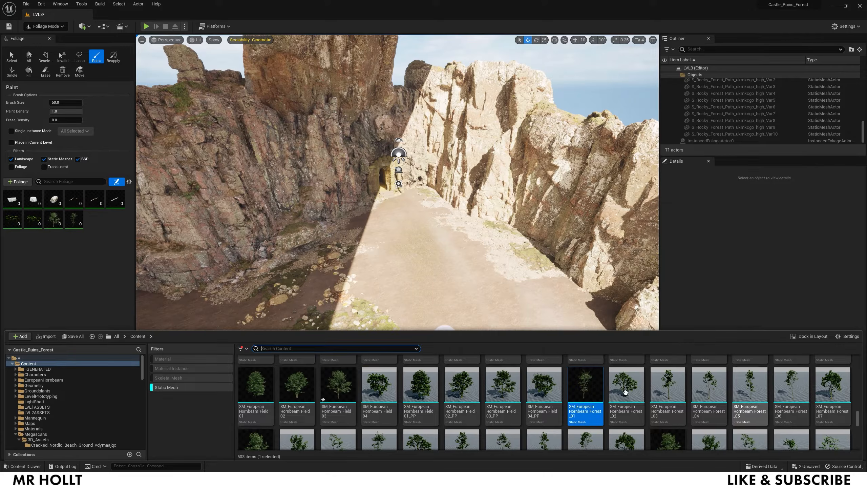
{"action": "scroll", "coordinate": [706, 373], "scroll_direction": "down", "scroll_amount": 1}
{"action": "right_click", "coordinate": [707, 373]}
{"action": "mouse_move", "coordinate": [724, 163]}
{"action": "left_click", "coordinate": [651, 166]}
{"action": "left_click_drag", "start_coordinate": [713, 374], "coordinate": [109, 229]}
- Add three hornbeam sapling meshes as foliage types
{"action": "key", "text": "ctrl+space"}
{"action": "scroll", "coordinate": [398, 381], "scroll_direction": "down", "scroll_amount": 3}
{"action": "left_click", "coordinate": [416, 391]}
{"action": "left_click", "coordinate": [380, 386], "text": "ctrl"}
{"action": "left_click", "coordinate": [347, 384], "text": "ctrl"}
{"action": "left_click_drag", "start_coordinate": [347, 384], "coordinate": [68, 239]}
- Add SM_GL_leaf02 and the other leaf meshes as foliage types
{"action": "key", "text": "ctrl+space"}
{"action": "scroll", "coordinate": [524, 410], "scroll_direction": "down", "scroll_amount": 3}
{"action": "left_click", "coordinate": [420, 427]}
{"action": "left_click", "coordinate": [668, 427]}
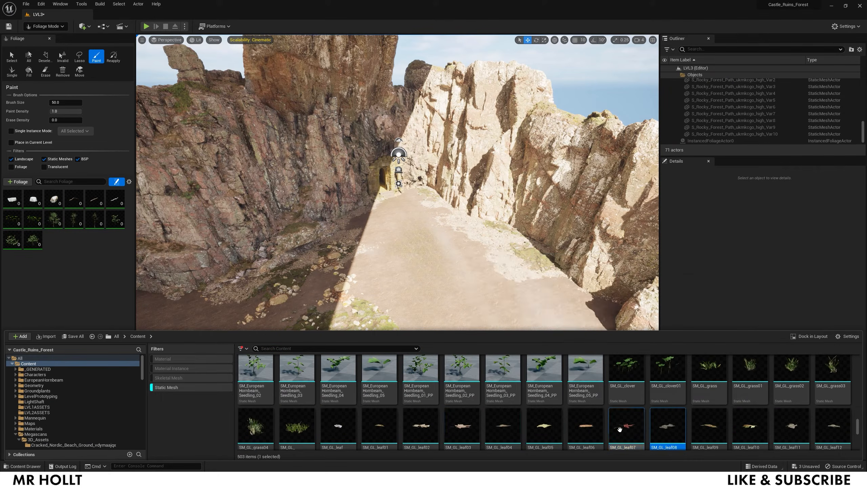
{"action": "left_click_drag", "start_coordinate": [424, 426], "coordinate": [124, 265]}
- Save all modified assets and the LVL3 level
{"action": "key", "text": "ctrl+space"}
{"action": "scroll", "coordinate": [444, 415], "scroll_direction": "down", "scroll_amount": 3}
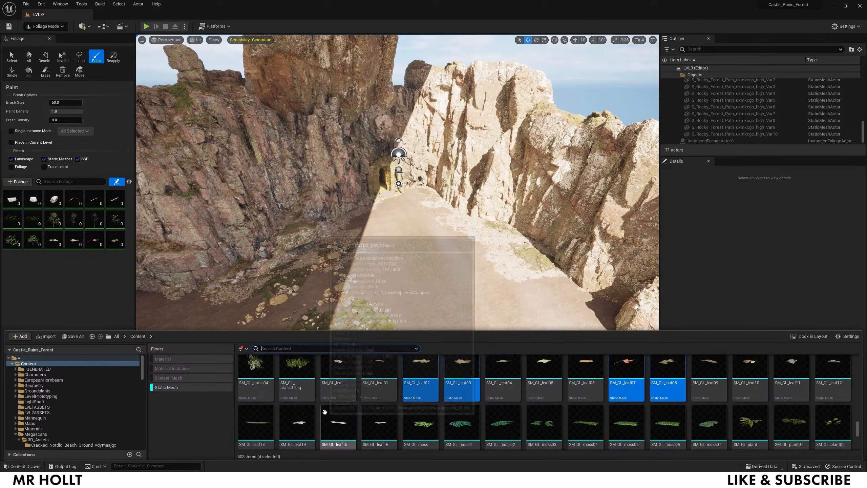
{"action": "scroll", "coordinate": [443, 415], "scroll_direction": "down", "scroll_amount": 10}
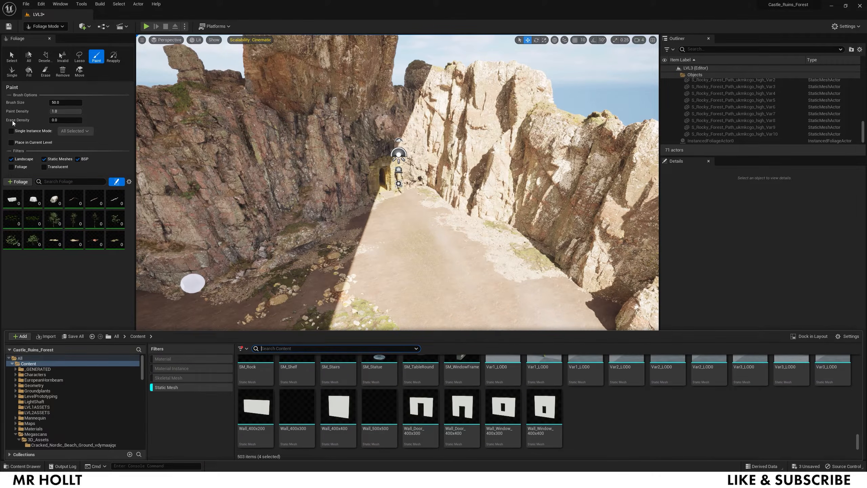
{"action": "left_click", "coordinate": [26, 4]}
{"action": "left_click", "coordinate": [51, 50]}
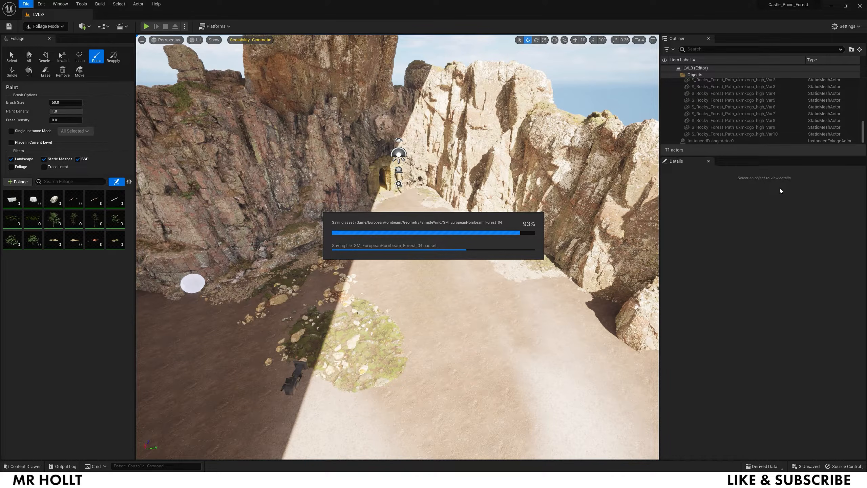
- Select CineCameraActor0 from the Cinema folder to pin its preview, then return to Foliage mode
{"action": "scroll", "coordinate": [814, 103], "scroll_direction": "up", "scroll_amount": 15}
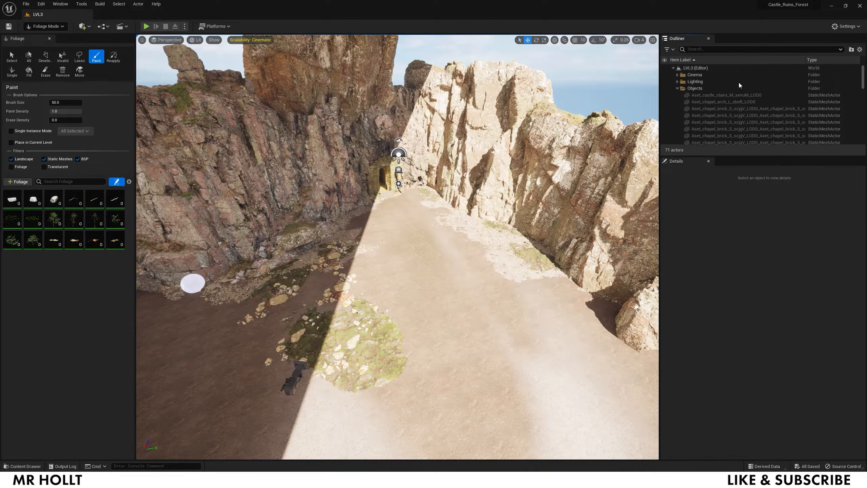
{"action": "left_click", "coordinate": [677, 88]}
{"action": "left_click", "coordinate": [678, 74]}
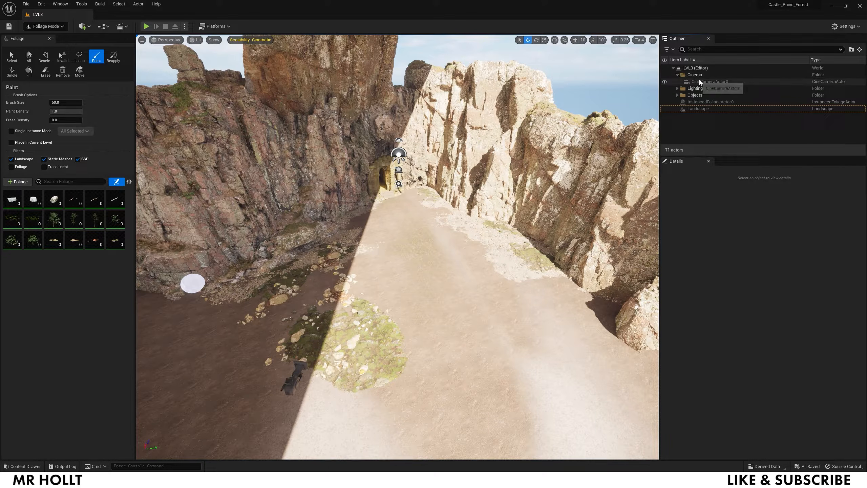
{"action": "left_click", "coordinate": [45, 27]}
{"action": "left_click", "coordinate": [48, 38]}
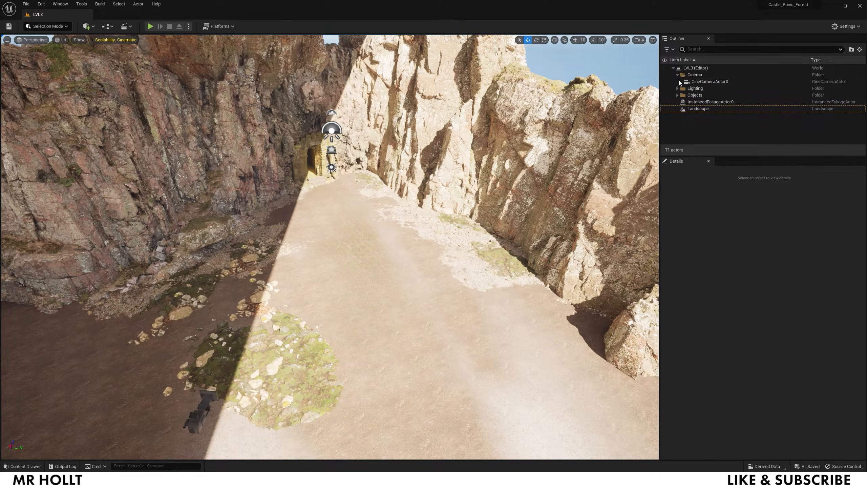
{"action": "left_click", "coordinate": [698, 80]}
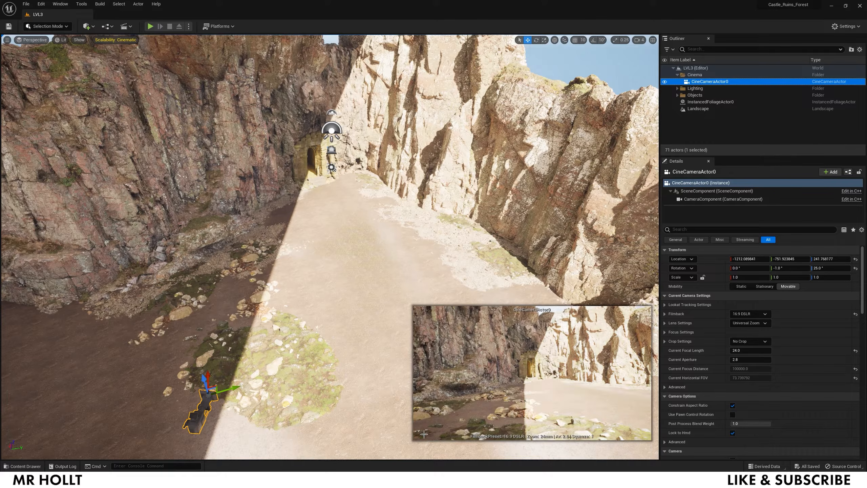
{"action": "left_click", "coordinate": [53, 27]}
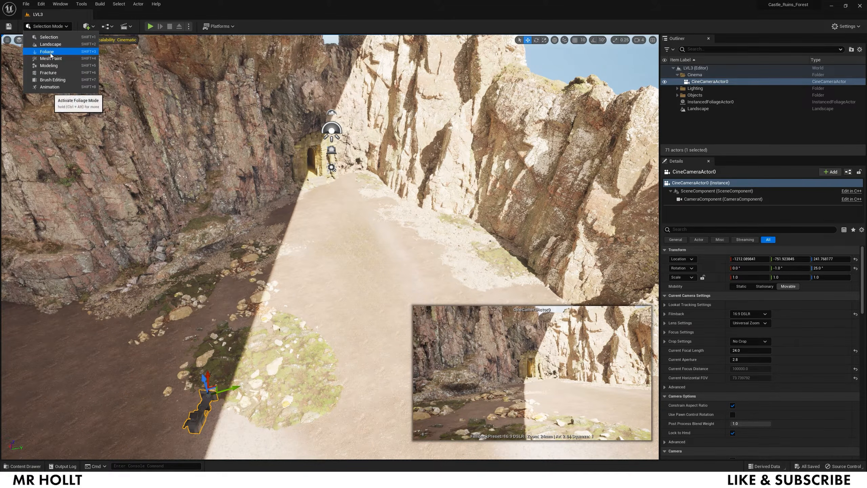
{"action": "left_click", "coordinate": [51, 52]}
- Deactivate all foliage types and select the three hornbeam tree and bush types together
{"action": "left_click", "coordinate": [58, 215]}
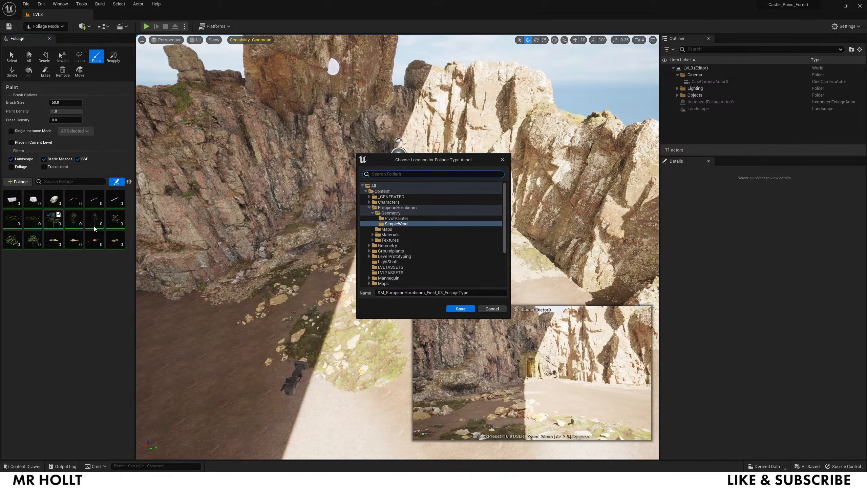
{"action": "left_click", "coordinate": [485, 309]}
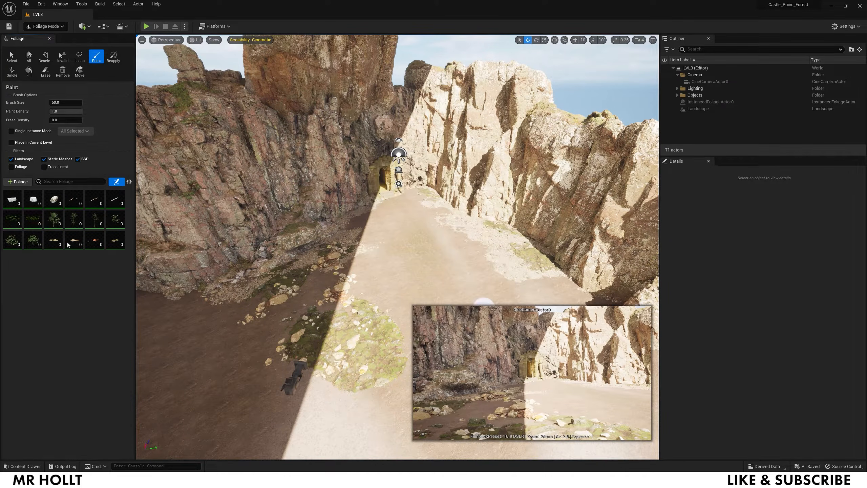
{"action": "left_click", "coordinate": [53, 220]}
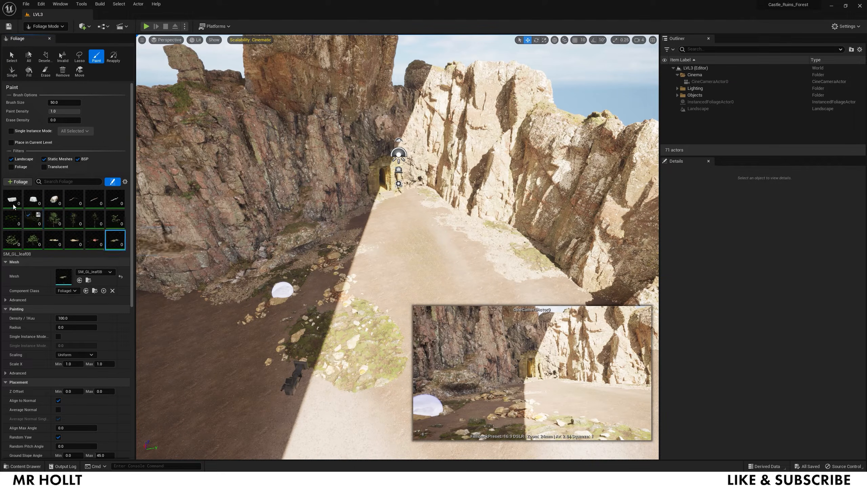
{"action": "key", "text": "ctrl+a"}
{"action": "left_click", "coordinate": [7, 195]}
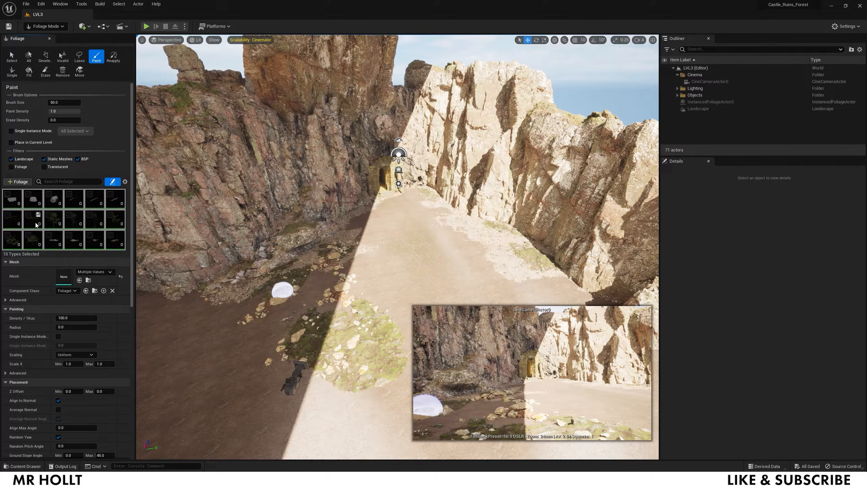
{"action": "left_click", "coordinate": [51, 222]}
{"action": "left_click", "coordinate": [93, 222], "text": "shift"}
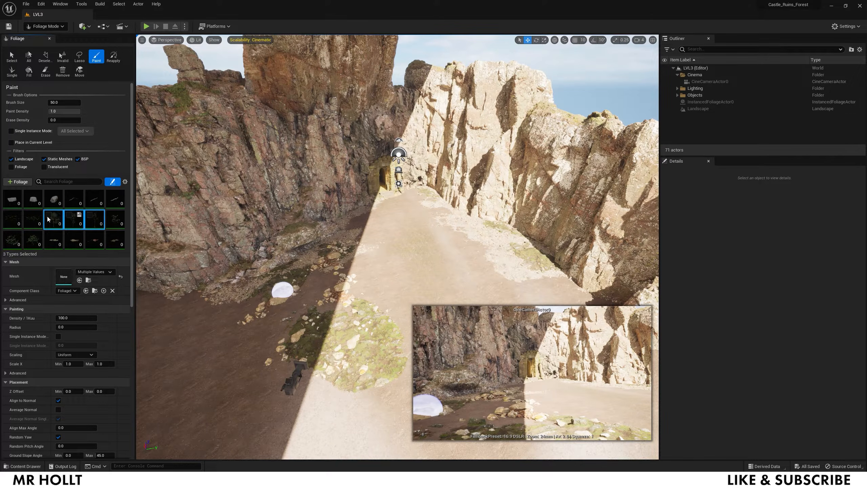
{"action": "left_click", "coordinate": [115, 214]}
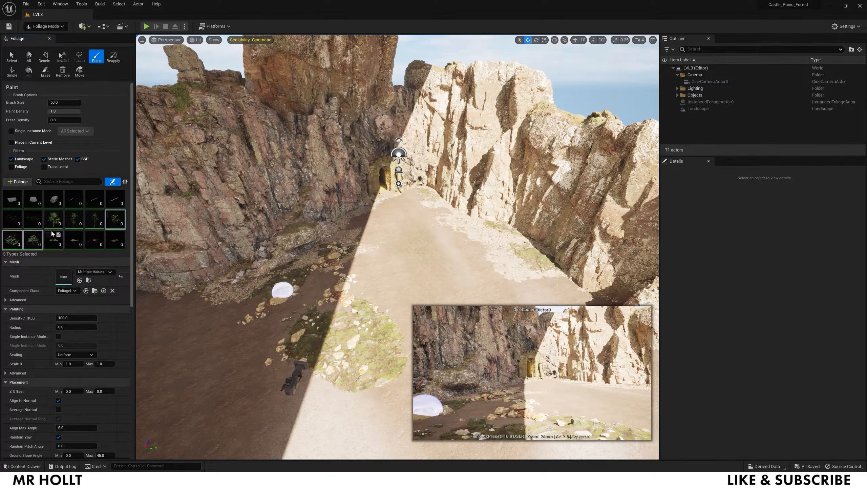
{"action": "left_click", "coordinate": [52, 220]}
{"action": "left_click", "coordinate": [96, 221], "text": "shift"}
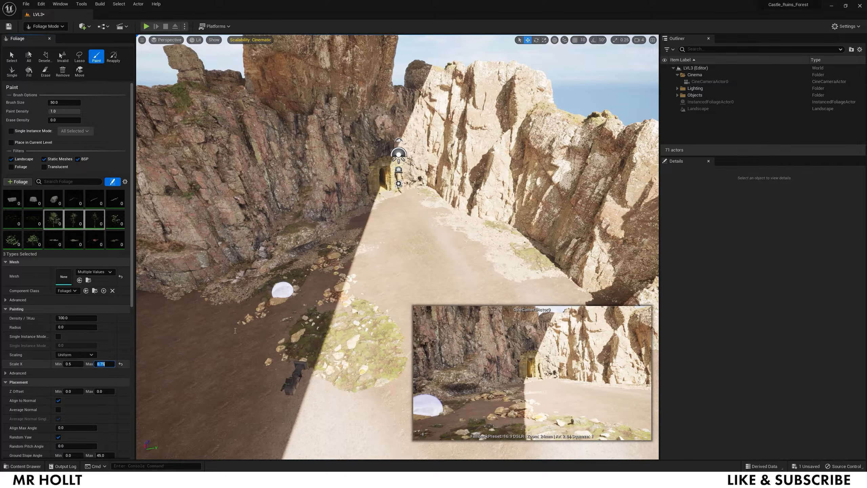
- Undo a trial paint stroke on the left cliff and lower the paint density
{"action": "mouse_move", "coordinate": [193, 304]}
{"action": "left_mouse_down"}
{"action": "mouse_move", "coordinate": [265, 329]}
{"action": "mouse_move", "coordinate": [271, 354]}
{"action": "left_mouse_up"}
{"action": "right_click_drag", "start_coordinate": [271, 354], "coordinate": [254, 352]}
{"action": "key", "text": "ctrl+z"}
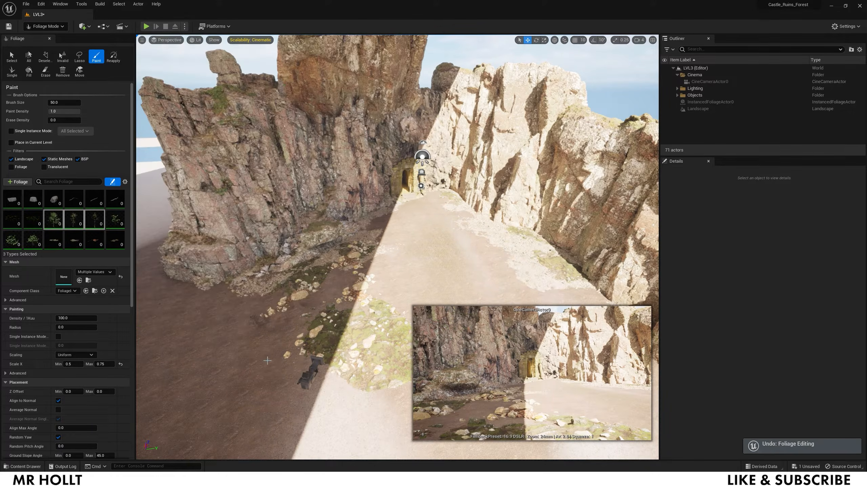
{"action": "left_click_drag", "start_coordinate": [62, 111], "coordinate": [56, 112]}
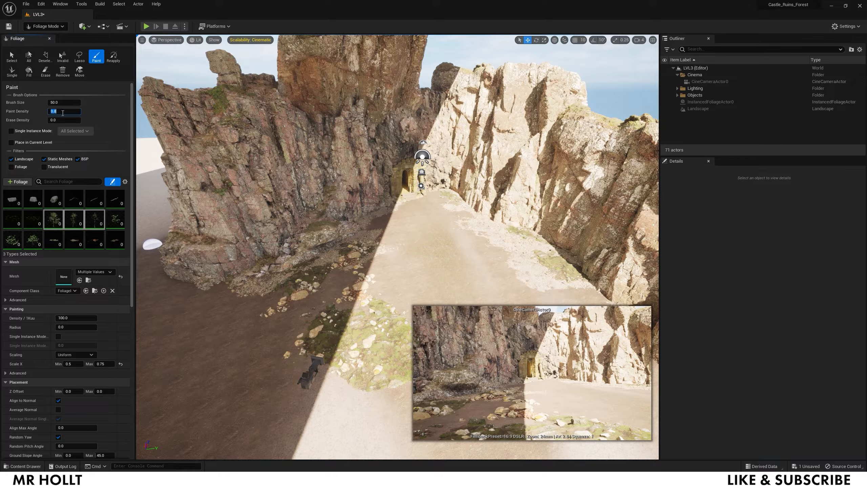
- Paint hornbeam trees and a bush on the left cliff and at the cliff base
{"action": "left_click", "coordinate": [242, 309]}
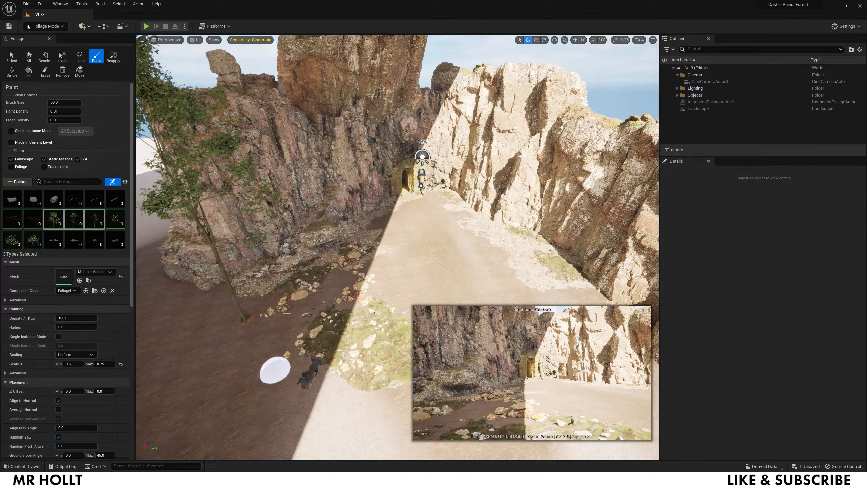
{"action": "left_click", "coordinate": [305, 292]}
{"action": "left_click", "coordinate": [375, 236]}
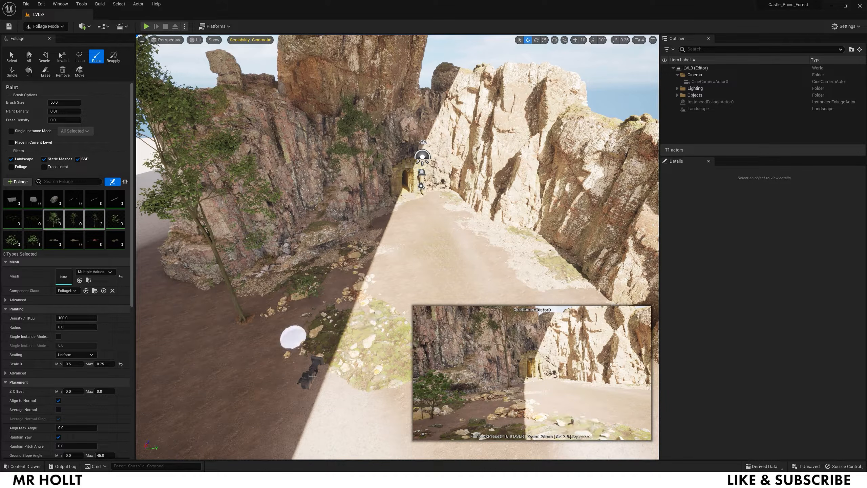
{"action": "key", "text": "s"}
{"action": "mouse_move", "coordinate": [313, 376]}
{"action": "right_mouse_down"}
{"action": "mouse_move", "coordinate": [328, 371]}
{"action": "mouse_move", "coordinate": [336, 382]}
{"action": "mouse_move", "coordinate": [324, 393]}
{"action": "right_mouse_up"}
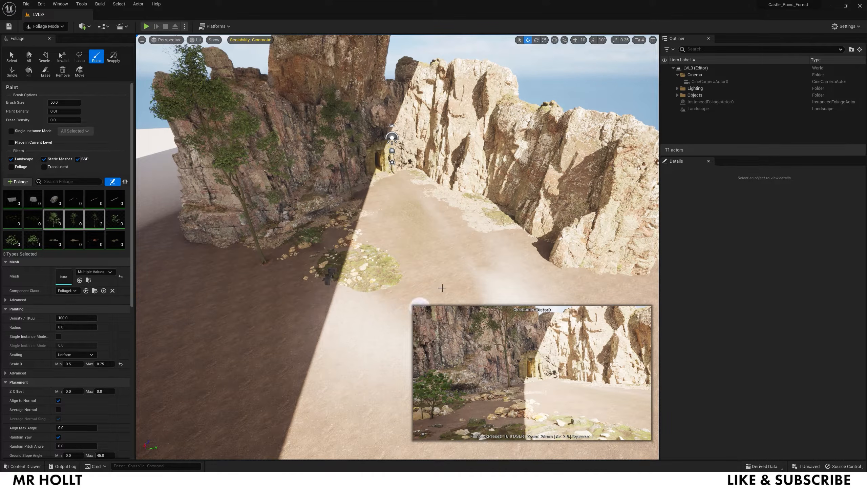
- Paint tall trees against the right cliff and further along the canyon
{"action": "left_click_drag", "start_coordinate": [529, 250], "coordinate": [503, 258]}
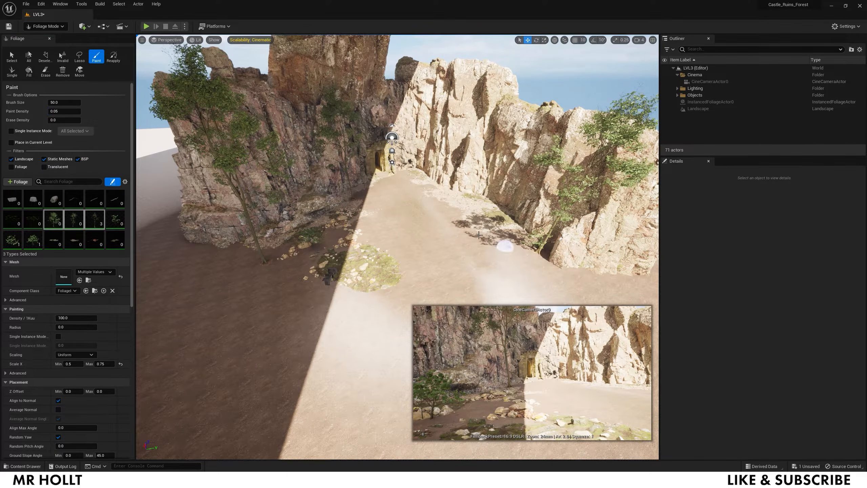
{"action": "left_click_drag", "start_coordinate": [478, 235], "coordinate": [459, 220]}
{"action": "left_click", "coordinate": [424, 187]}
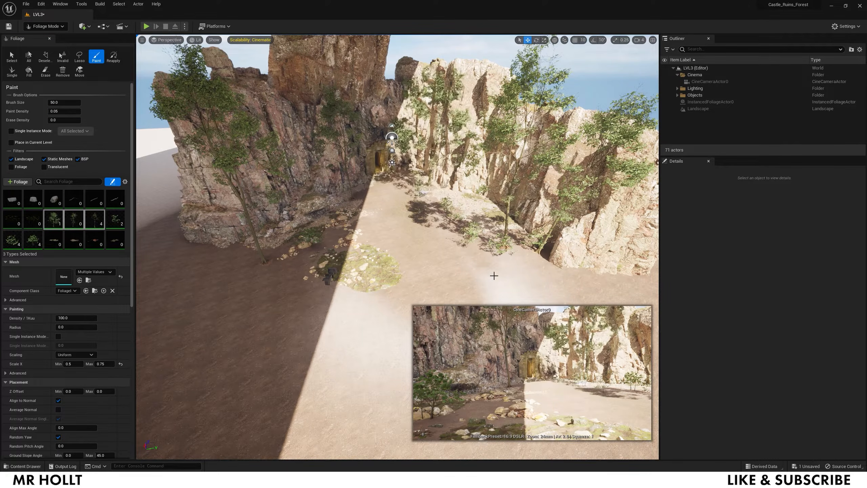
{"action": "left_click", "coordinate": [518, 280]}
{"action": "left_click", "coordinate": [489, 297]}
{"action": "right_click_drag", "start_coordinate": [488, 297], "coordinate": [492, 302]}
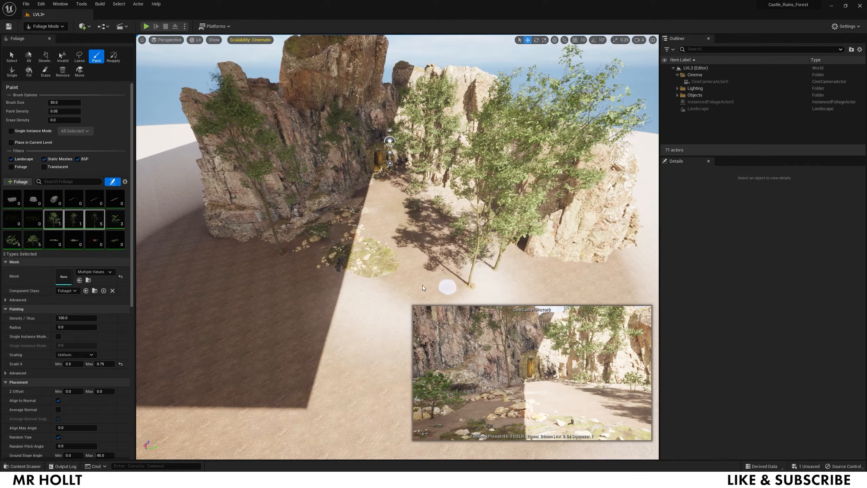
- Paint trees around the mossy patch and near the path
{"action": "left_click", "coordinate": [386, 280]}
{"action": "left_click", "coordinate": [363, 228]}
{"action": "left_click", "coordinate": [320, 239]}
{"action": "left_click", "coordinate": [288, 274]}
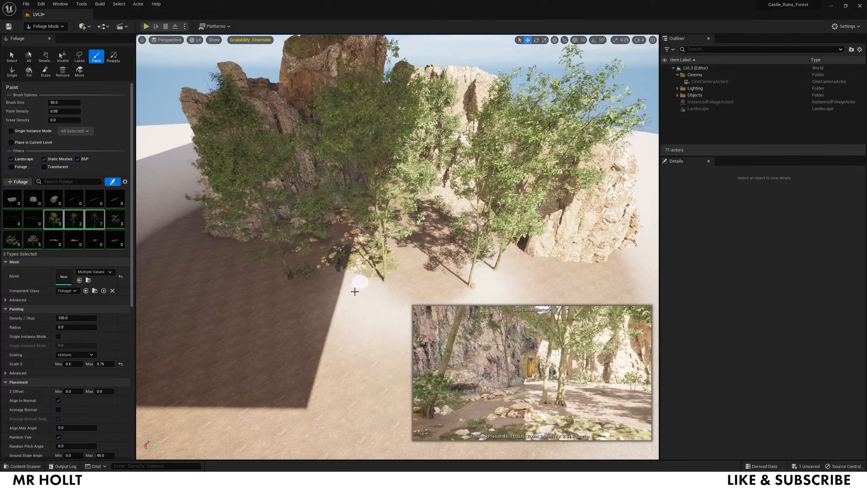
{"action": "left_click", "coordinate": [350, 284]}
{"action": "left_click", "coordinate": [446, 225]}
{"action": "mouse_move", "coordinate": [468, 236]}
{"action": "right_mouse_down"}
{"action": "mouse_move", "coordinate": [469, 254]}
{"action": "mouse_move", "coordinate": [486, 214]}
{"action": "mouse_move", "coordinate": [489, 227]}
{"action": "right_mouse_up"}
{"action": "key", "text": "w"}
- Paint a bush at a tree's base, then switch to the Erase tool
{"action": "left_click", "coordinate": [393, 288]}
{"action": "right_click_drag", "start_coordinate": [345, 254], "coordinate": [306, 255]}
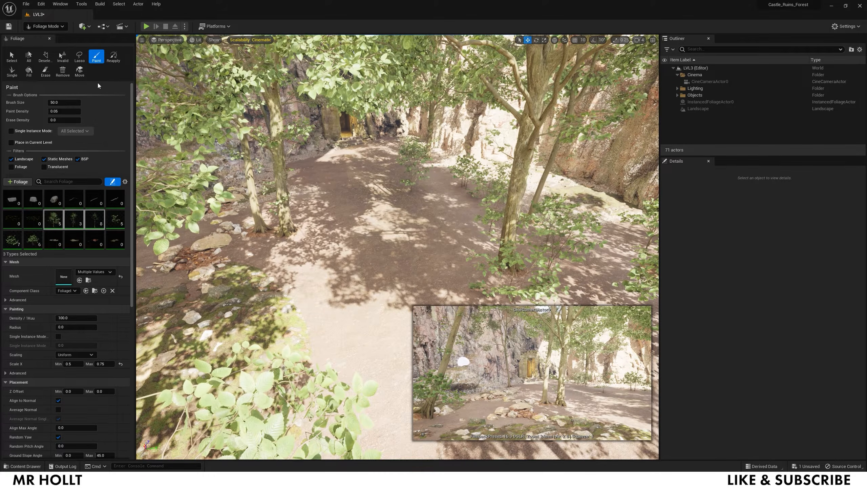
{"action": "left_click", "coordinate": [47, 72]}
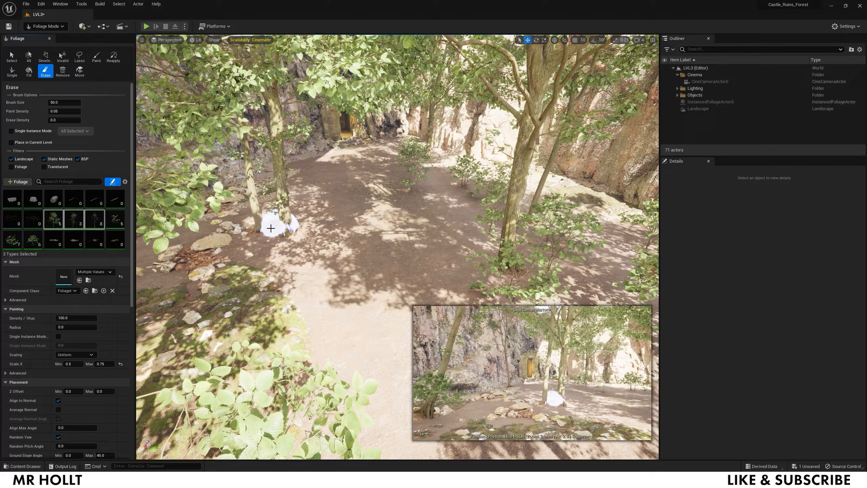
- Erase the tree trunk on the left and back the view over the rocks
{"action": "left_click", "coordinate": [252, 228]}
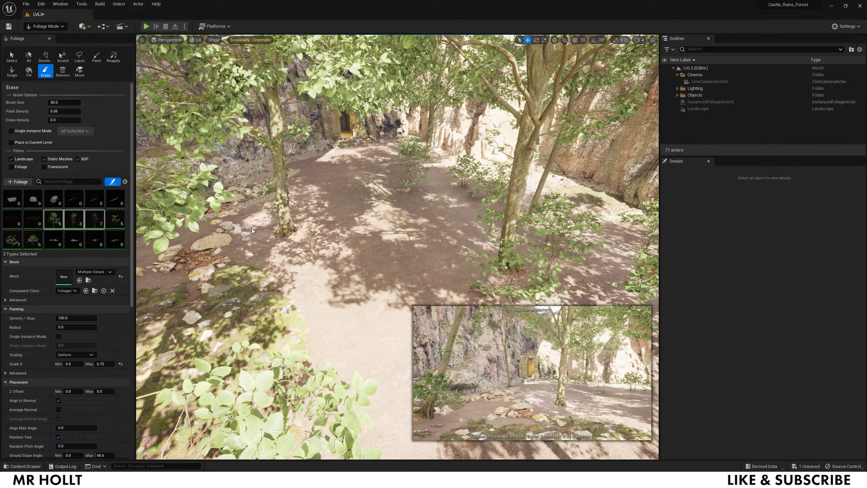
{"action": "key", "text": "w"}
{"action": "mouse_move", "coordinate": [302, 170]}
{"action": "right_mouse_down"}
{"action": "mouse_move", "coordinate": [266, 154]}
{"action": "mouse_move", "coordinate": [274, 185]}
{"action": "right_mouse_up"}
{"action": "key", "text": "s"}
{"action": "key", "text": "s"}
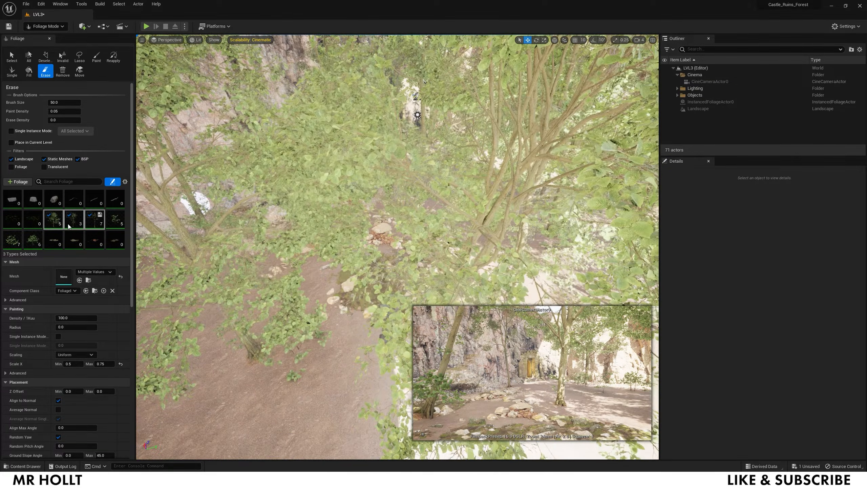
- Select only the two clover foliage types and fly down near the door
{"action": "left_click", "coordinate": [34, 223]}
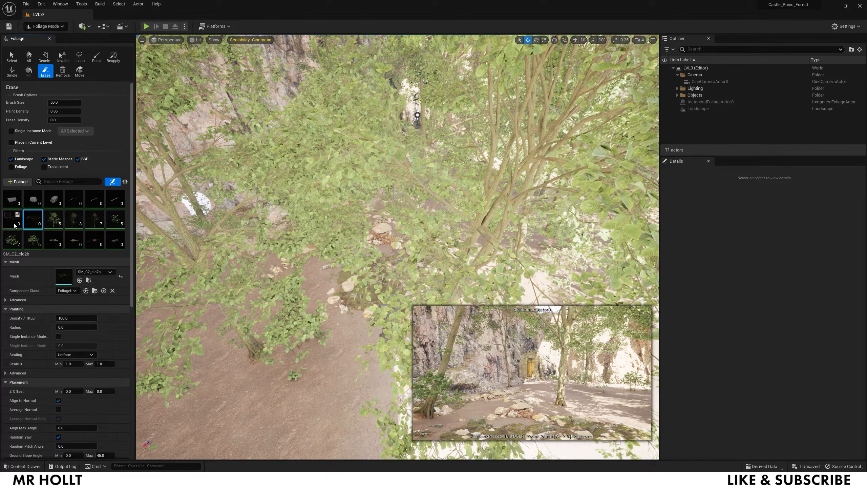
{"action": "left_click", "coordinate": [13, 221]}
{"action": "left_click", "coordinate": [53, 218]}
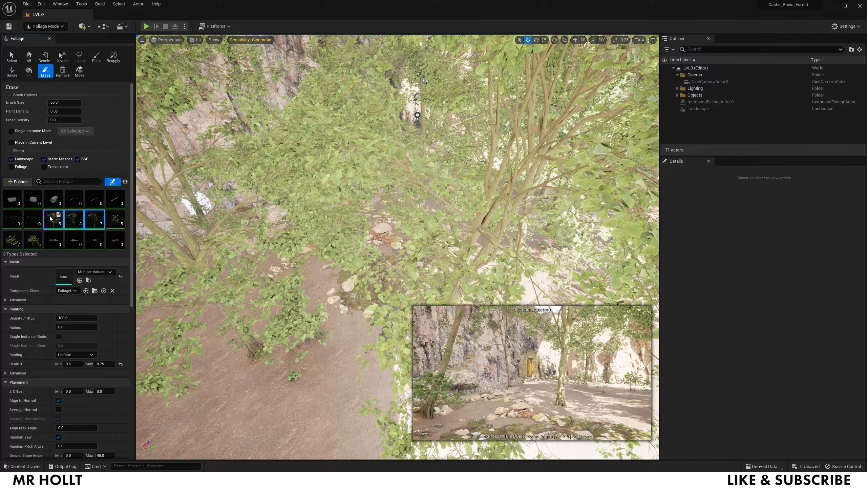
{"action": "left_click", "coordinate": [38, 235]}
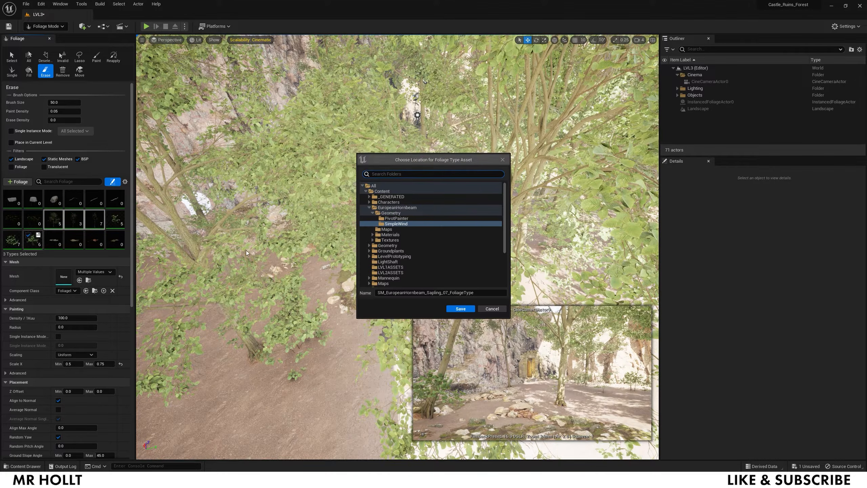
{"action": "left_click", "coordinate": [499, 311]}
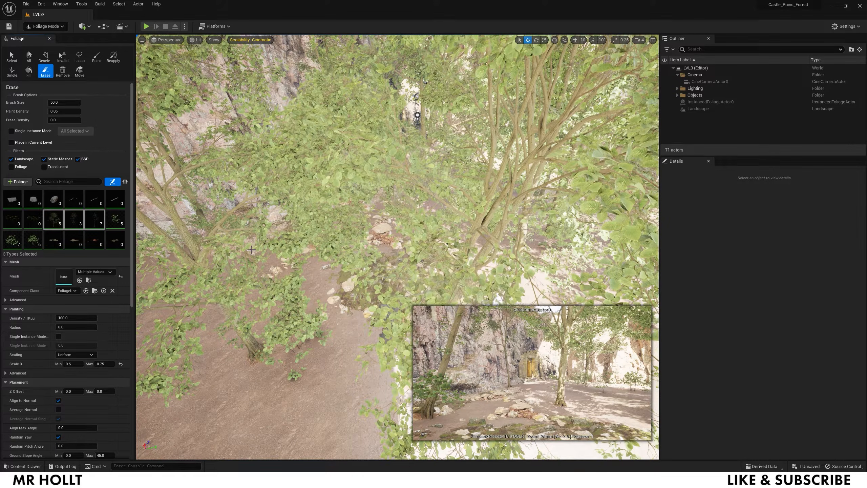
{"action": "left_click", "coordinate": [32, 239], "text": "shift"}
{"action": "left_click", "coordinate": [36, 225]}
{"action": "left_click", "coordinate": [9, 218], "text": "shift"}
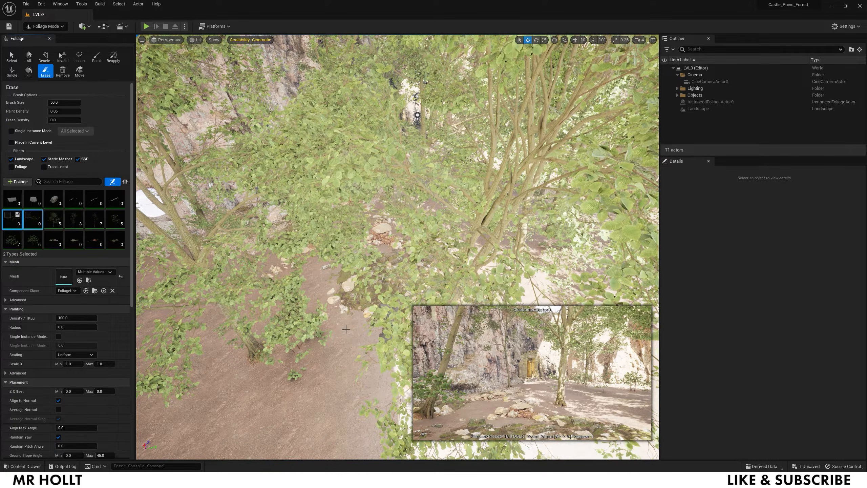
{"action": "key", "text": "w"}
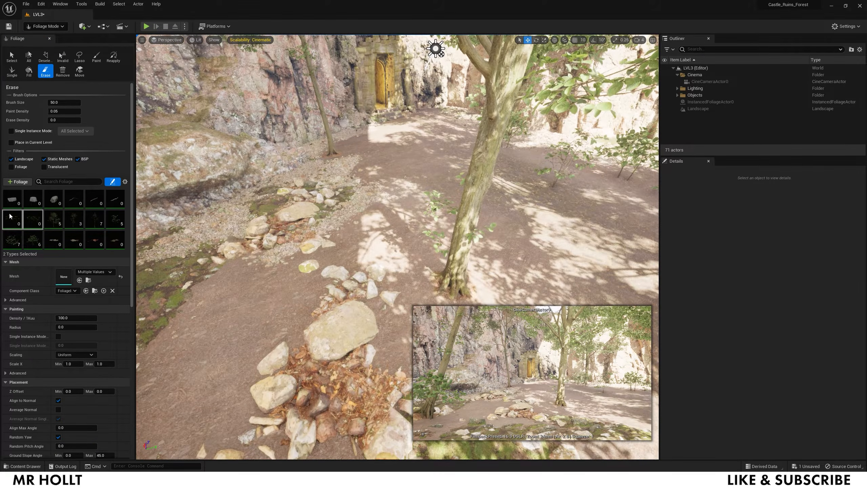
- Set the clover paint density to 100
{"action": "mouse_move", "coordinate": [10, 219]}
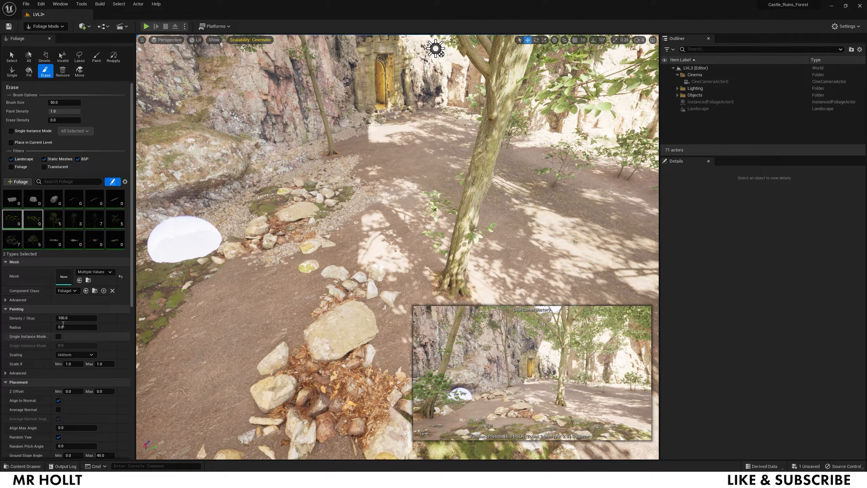
{"action": "key", "text": "Return"}
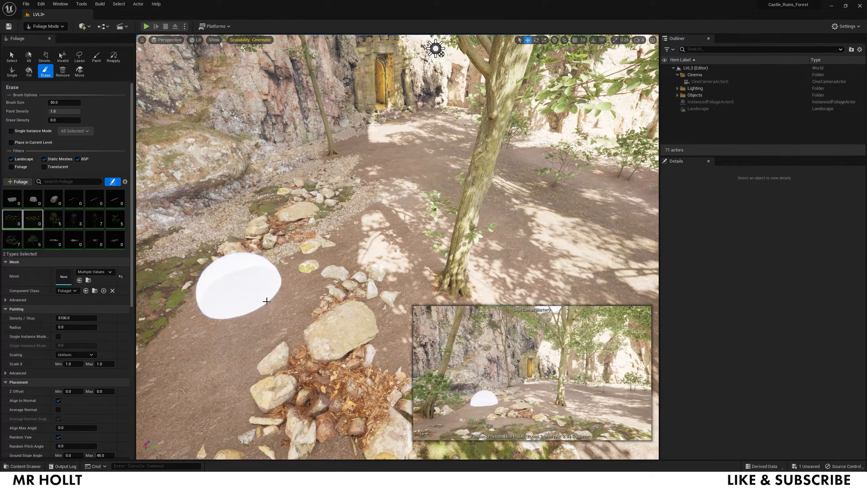
{"action": "right_click_drag", "start_coordinate": [200, 305], "coordinate": [172, 313]}
{"action": "mouse_move", "coordinate": [353, 249]}
{"action": "right_mouse_down"}
{"action": "mouse_move", "coordinate": [362, 244]}
{"action": "mouse_move", "coordinate": [351, 236]}
{"action": "right_mouse_up"}
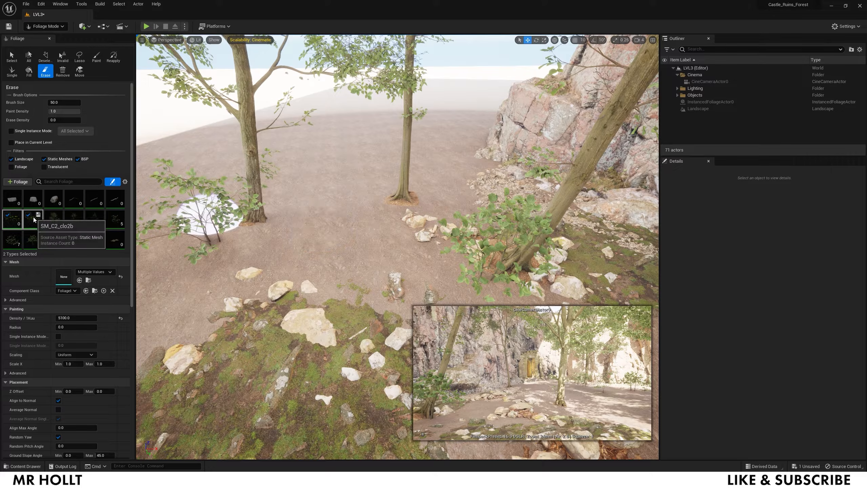
- Paint clover along the path and down the lower-left path
{"action": "left_click", "coordinate": [96, 58]}
{"action": "mouse_move", "coordinate": [385, 239]}
{"action": "right_mouse_down"}
{"action": "mouse_move", "coordinate": [376, 235]}
{"action": "mouse_move", "coordinate": [393, 236]}
{"action": "mouse_move", "coordinate": [368, 239]}
{"action": "right_mouse_up"}
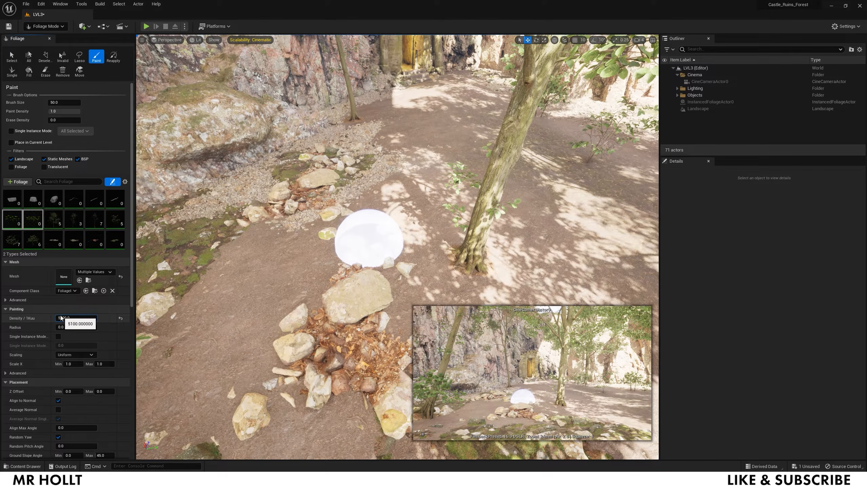
{"action": "mouse_move", "coordinate": [265, 248]}
{"action": "left_mouse_down"}
{"action": "mouse_move", "coordinate": [311, 229]}
{"action": "mouse_move", "coordinate": [382, 123]}
{"action": "left_mouse_up"}
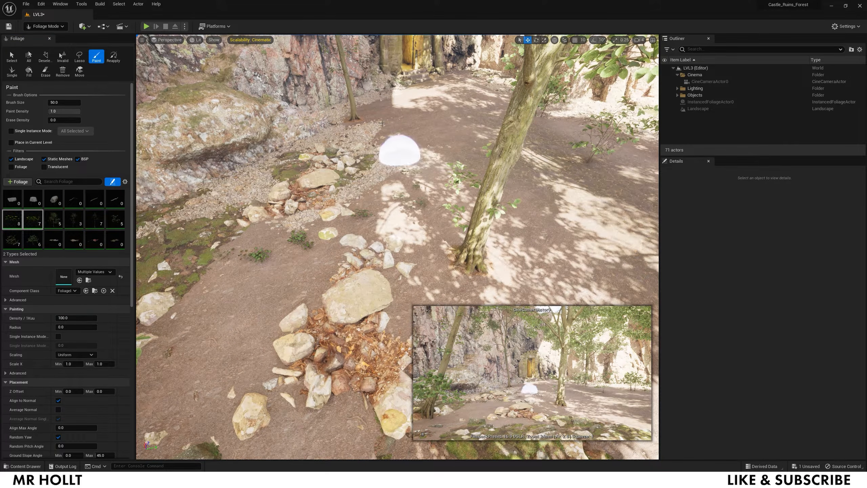
{"action": "mouse_move", "coordinate": [306, 240]}
{"action": "left_mouse_down"}
{"action": "mouse_move", "coordinate": [203, 309]}
{"action": "mouse_move", "coordinate": [183, 406]}
{"action": "left_mouse_up"}
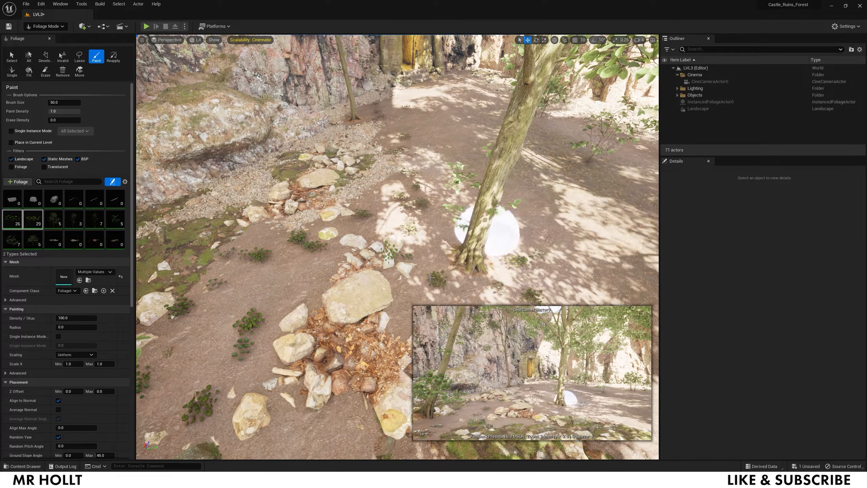
- Select a fallen-leaf foliage type plus another type for the next pass
{"action": "left_click", "coordinate": [53, 239]}
{"action": "mouse_move", "coordinate": [449, 228]}
{"action": "right_mouse_down"}
{"action": "mouse_move", "coordinate": [480, 224]}
{"action": "mouse_move", "coordinate": [439, 233]}
{"action": "right_mouse_up"}
{"action": "left_click", "coordinate": [109, 245], "text": "ctrl"}
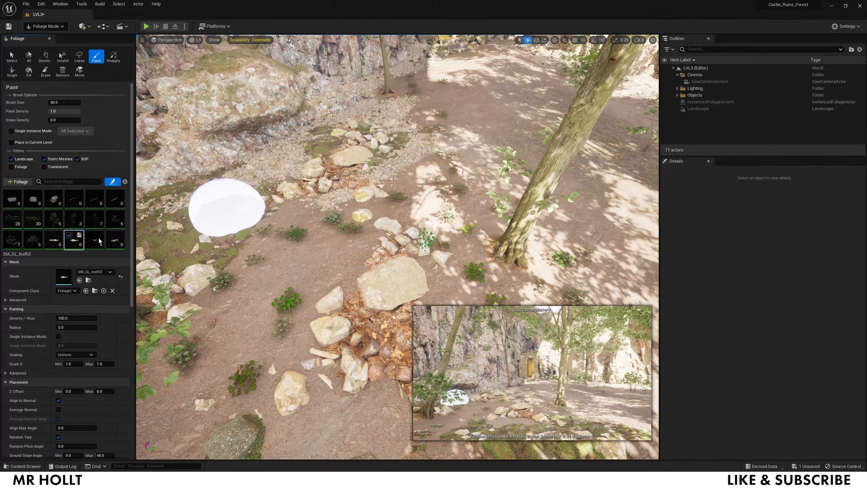
- Activate the branch types, enter a density of 5005, and select the four fallen-leaf types
{"action": "left_click", "coordinate": [121, 204], "text": "ctrl"}
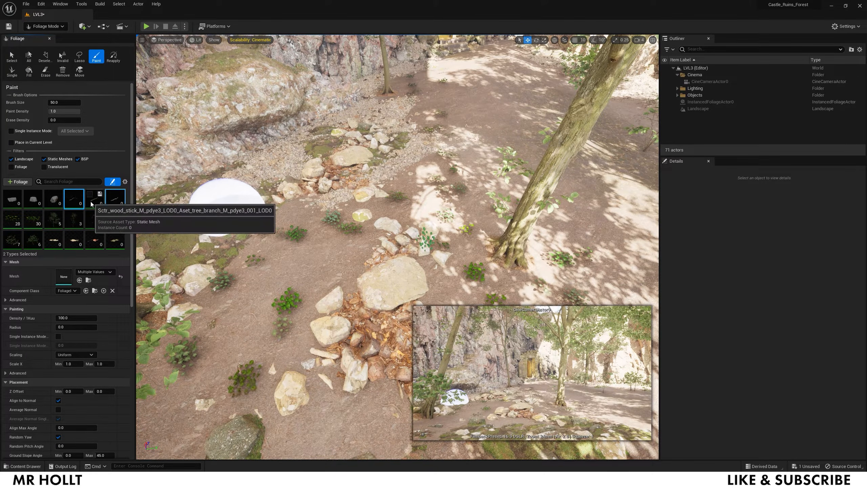
{"action": "left_click", "coordinate": [89, 194]}
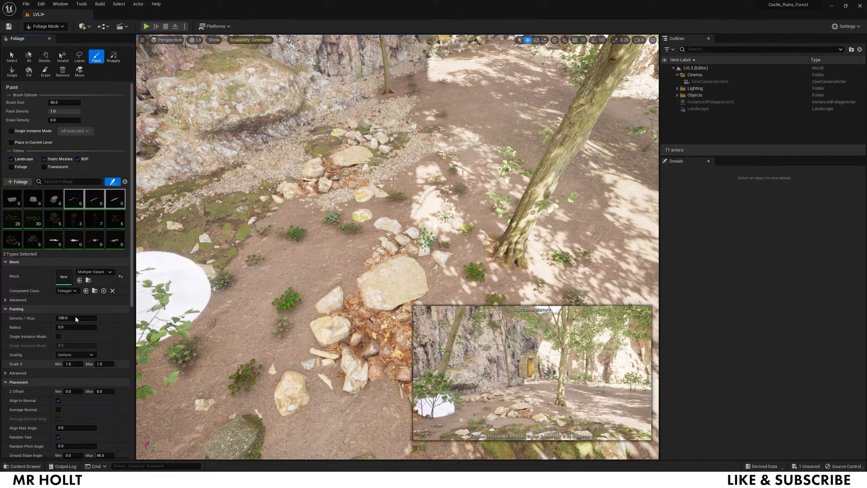
{"action": "type", "text": "5005"}
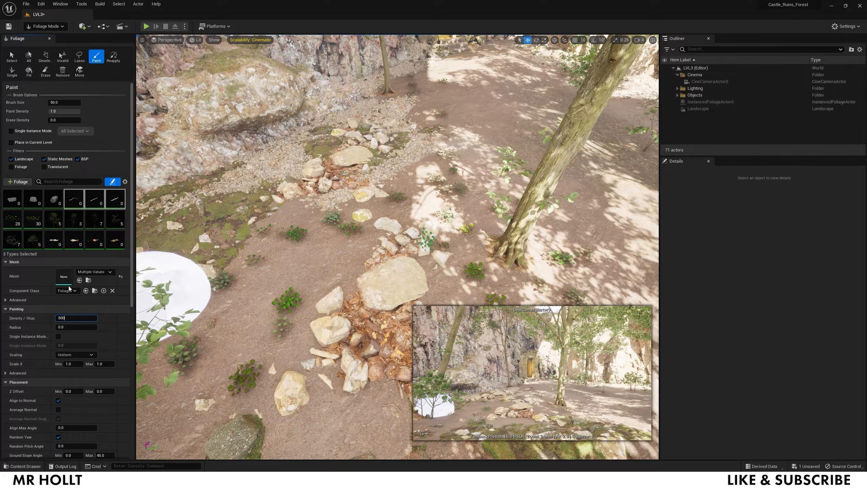
{"action": "left_click", "coordinate": [55, 239]}
{"action": "left_click", "coordinate": [116, 241], "text": "shift"}
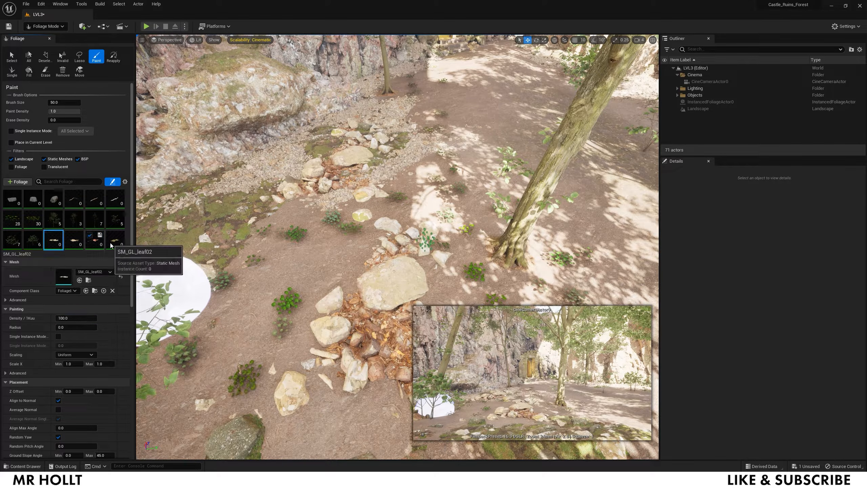
- Paint red leaves, sticks and clover across and around the path
{"action": "mouse_move", "coordinate": [309, 252]}
{"action": "left_mouse_down"}
{"action": "mouse_move", "coordinate": [302, 232]}
{"action": "mouse_move", "coordinate": [205, 371]}
{"action": "left_mouse_up"}
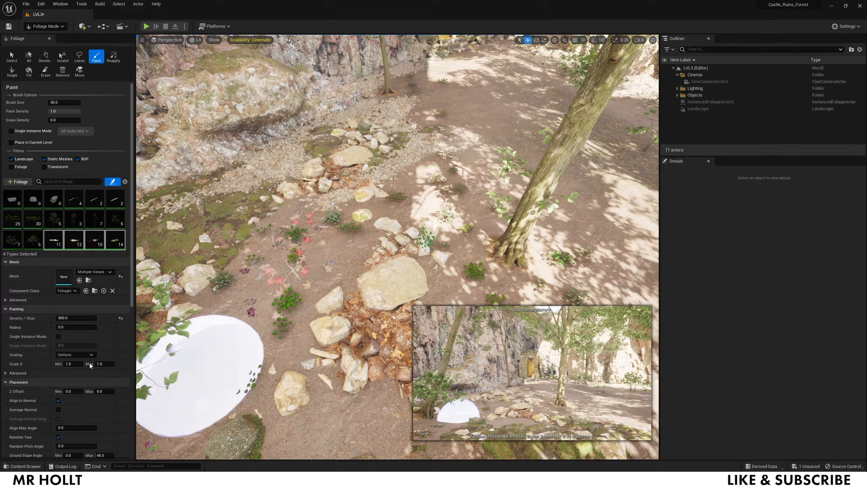
{"action": "mouse_move", "coordinate": [239, 280]}
{"action": "left_mouse_down"}
{"action": "mouse_move", "coordinate": [290, 223]}
{"action": "mouse_move", "coordinate": [436, 259]}
{"action": "left_mouse_up"}
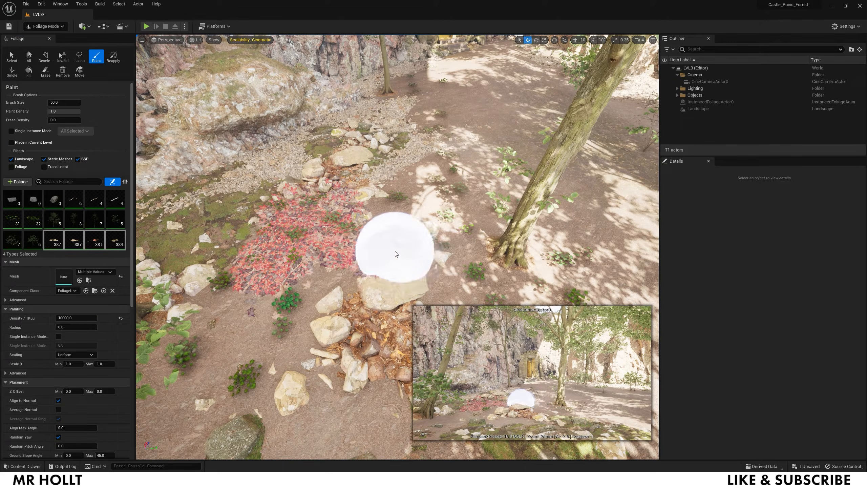
{"action": "mouse_move", "coordinate": [285, 273]}
{"action": "left_mouse_down"}
{"action": "mouse_move", "coordinate": [385, 214]}
{"action": "mouse_move", "coordinate": [279, 254]}
{"action": "mouse_move", "coordinate": [253, 343]}
{"action": "mouse_move", "coordinate": [216, 305]}
{"action": "left_mouse_up"}
{"action": "left_click_drag", "start_coordinate": [239, 360], "coordinate": [217, 318]}
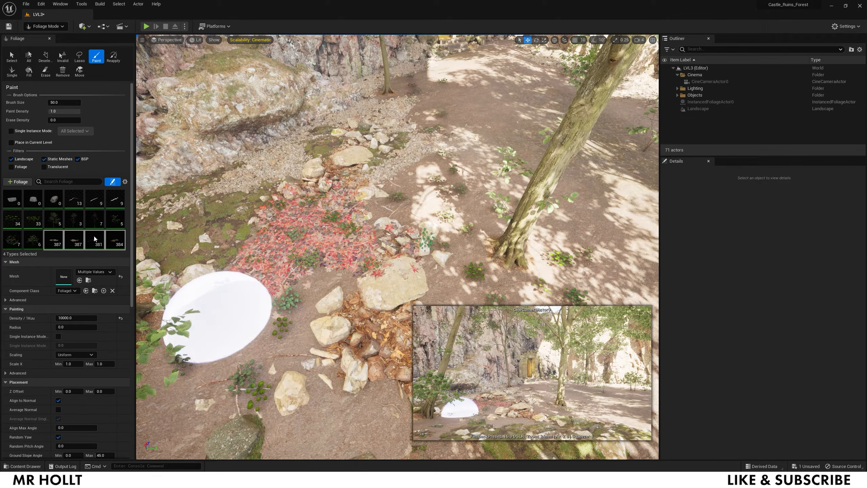
- Deactivate SM_GL_leaf07, undo an overly dense leaf stroke, and adjust SM_GL_leaf03's density
{"action": "left_click", "coordinate": [102, 263]}
{"action": "left_click", "coordinate": [96, 226]}
{"action": "double_click", "coordinate": [96, 236]}
{"action": "mouse_move", "coordinate": [303, 291]}
{"action": "left_mouse_down"}
{"action": "mouse_move", "coordinate": [372, 235]}
{"action": "mouse_move", "coordinate": [495, 220]}
{"action": "left_mouse_up"}
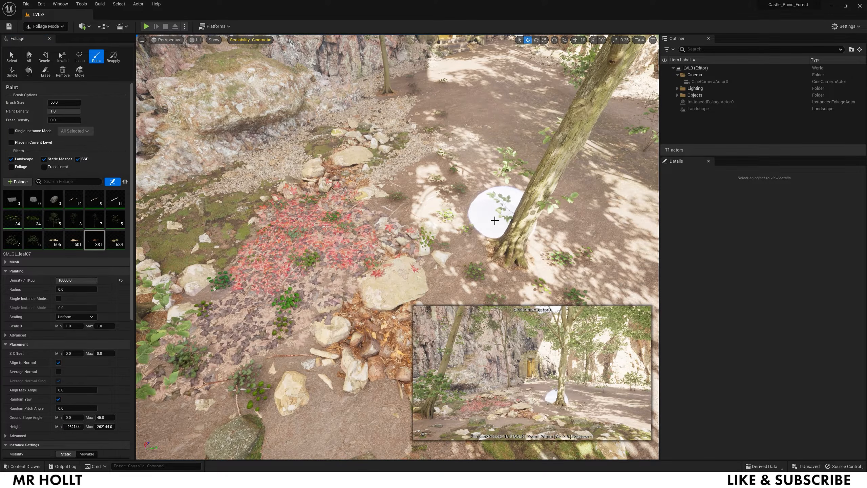
{"action": "key", "text": "ctrl+z"}
{"action": "key", "text": "ctrl+z"}
{"action": "key", "text": "ctrl+z"}
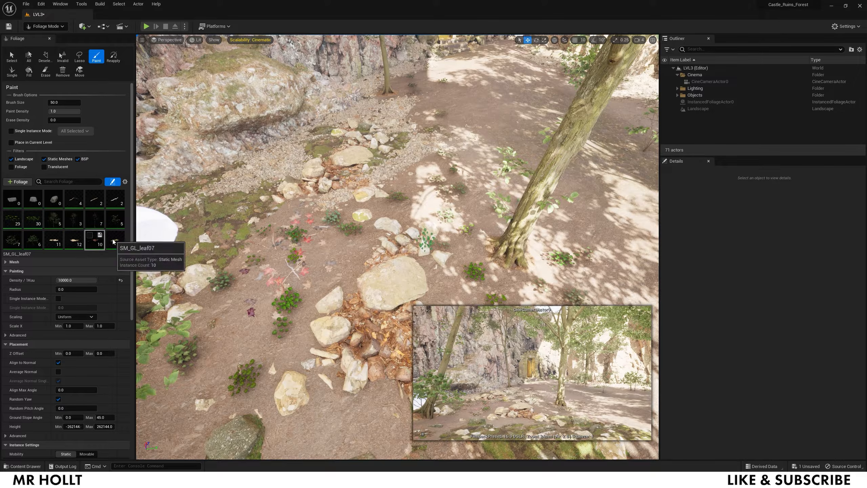
{"action": "left_click", "coordinate": [74, 241]}
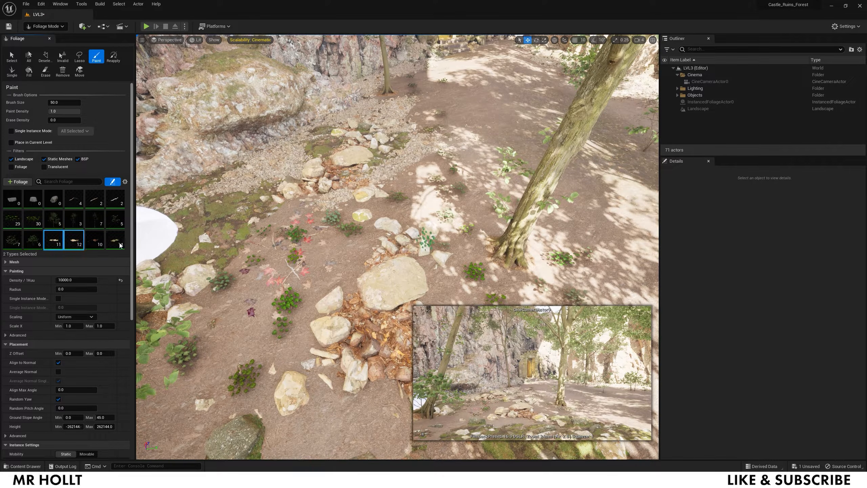
{"action": "left_click_drag", "start_coordinate": [65, 279], "coordinate": [140, 287]}
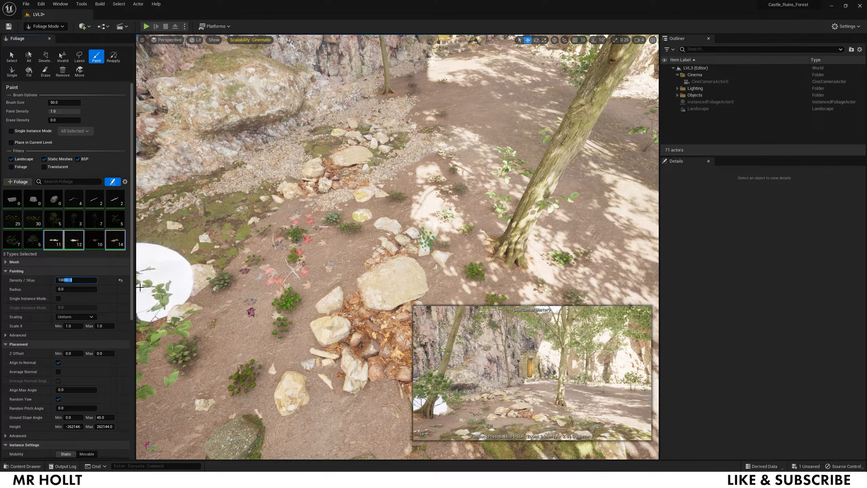
- Paint fallen leaves over the mossy ground, the upper rocks and along the path
{"action": "mouse_move", "coordinate": [296, 286]}
{"action": "left_mouse_down"}
{"action": "mouse_move", "coordinate": [257, 256]}
{"action": "mouse_move", "coordinate": [265, 207]}
{"action": "mouse_move", "coordinate": [348, 164]}
{"action": "mouse_move", "coordinate": [416, 109]}
{"action": "mouse_move", "coordinate": [449, 63]}
{"action": "left_mouse_up"}
{"action": "mouse_move", "coordinate": [427, 164]}
{"action": "left_mouse_down"}
{"action": "mouse_move", "coordinate": [329, 251]}
{"action": "mouse_move", "coordinate": [332, 330]}
{"action": "left_mouse_up"}
{"action": "mouse_move", "coordinate": [333, 330]}
{"action": "right_mouse_down"}
{"action": "mouse_move", "coordinate": [333, 403]}
{"action": "mouse_move", "coordinate": [333, 342]}
{"action": "mouse_move", "coordinate": [333, 355]}
{"action": "right_mouse_up"}
{"action": "mouse_move", "coordinate": [306, 258]}
{"action": "left_mouse_down"}
{"action": "mouse_move", "coordinate": [309, 181]}
{"action": "mouse_move", "coordinate": [206, 329]}
{"action": "mouse_move", "coordinate": [187, 223]}
{"action": "mouse_move", "coordinate": [306, 157]}
{"action": "left_mouse_up"}
{"action": "mouse_move", "coordinate": [306, 157]}
{"action": "right_mouse_down"}
{"action": "mouse_move", "coordinate": [309, 123]}
{"action": "mouse_move", "coordinate": [315, 162]}
{"action": "mouse_move", "coordinate": [308, 155]}
{"action": "right_mouse_up"}
{"action": "mouse_move", "coordinate": [178, 72]}
{"action": "left_mouse_down"}
{"action": "mouse_move", "coordinate": [266, 87]}
{"action": "mouse_move", "coordinate": [399, 129]}
{"action": "mouse_move", "coordinate": [330, 145]}
{"action": "mouse_move", "coordinate": [358, 368]}
{"action": "mouse_move", "coordinate": [465, 222]}
{"action": "mouse_move", "coordinate": [380, 83]}
{"action": "mouse_move", "coordinate": [236, 71]}
{"action": "mouse_move", "coordinate": [387, 58]}
{"action": "left_mouse_up"}
{"action": "mouse_move", "coordinate": [387, 58]}
{"action": "right_mouse_down"}
{"action": "mouse_move", "coordinate": [379, 45]}
{"action": "mouse_move", "coordinate": [382, 61]}
{"action": "right_mouse_up"}
{"action": "mouse_move", "coordinate": [335, 64]}
{"action": "left_mouse_down"}
{"action": "mouse_move", "coordinate": [309, 186]}
{"action": "mouse_move", "coordinate": [429, 185]}
{"action": "mouse_move", "coordinate": [373, 104]}
{"action": "mouse_move", "coordinate": [228, 184]}
{"action": "mouse_move", "coordinate": [156, 153]}
{"action": "left_mouse_up"}
{"action": "mouse_move", "coordinate": [239, 191]}
{"action": "right_mouse_down"}
{"action": "mouse_move", "coordinate": [341, 164]}
{"action": "mouse_move", "coordinate": [365, 168]}
{"action": "right_mouse_up"}
- Spread more leaves over the path toward the doorway and across the right-side ground
{"action": "left_click_drag", "start_coordinate": [362, 292], "coordinate": [555, 170]}
{"action": "right_click_drag", "start_coordinate": [555, 170], "coordinate": [638, 164]}
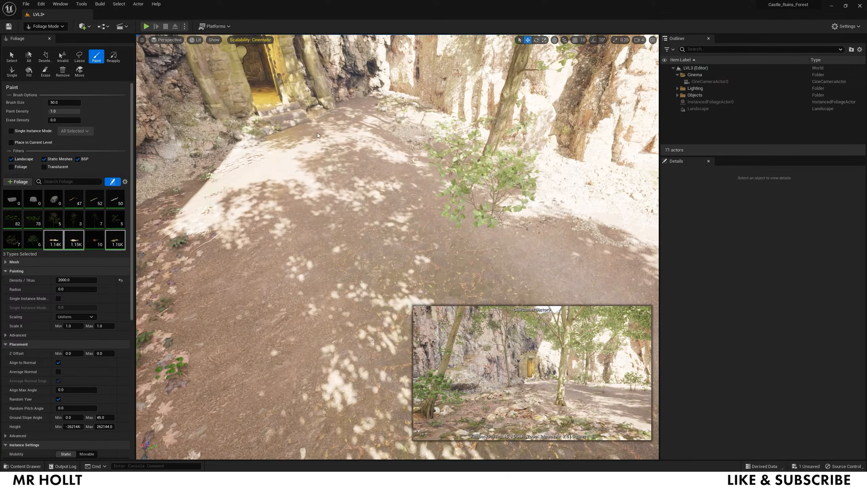
{"action": "mouse_move", "coordinate": [472, 211]}
{"action": "left_mouse_down"}
{"action": "mouse_move", "coordinate": [584, 241]}
{"action": "mouse_move", "coordinate": [642, 224]}
{"action": "left_mouse_up"}
{"action": "right_click_drag", "start_coordinate": [642, 223], "coordinate": [703, 273]}
{"action": "mouse_move", "coordinate": [461, 147]}
{"action": "left_mouse_down"}
{"action": "mouse_move", "coordinate": [533, 143]}
{"action": "mouse_move", "coordinate": [509, 210]}
{"action": "mouse_move", "coordinate": [615, 255]}
{"action": "left_mouse_up"}
{"action": "right_click_drag", "start_coordinate": [615, 255], "coordinate": [766, 259]}
{"action": "mouse_move", "coordinate": [313, 245]}
{"action": "left_mouse_down"}
{"action": "mouse_move", "coordinate": [348, 171]}
{"action": "mouse_move", "coordinate": [433, 227]}
{"action": "mouse_move", "coordinate": [481, 121]}
{"action": "left_mouse_up"}
{"action": "mouse_move", "coordinate": [548, 116]}
{"action": "left_mouse_down"}
{"action": "mouse_move", "coordinate": [483, 116]}
{"action": "mouse_move", "coordinate": [600, 165]}
{"action": "mouse_move", "coordinate": [584, 105]}
{"action": "mouse_move", "coordinate": [552, 140]}
{"action": "left_mouse_up"}
{"action": "left_click_drag", "start_coordinate": [589, 215], "coordinate": [636, 205]}
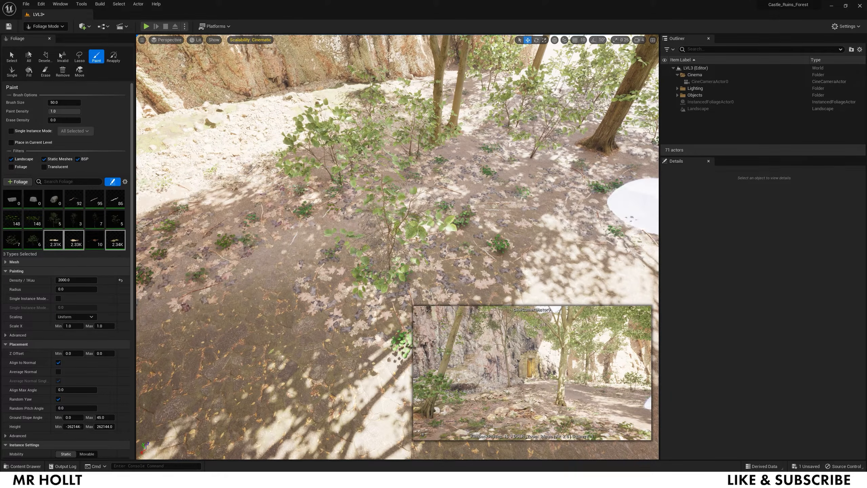
{"action": "right_click_drag", "start_coordinate": [636, 204], "coordinate": [713, 206]}
{"action": "left_click_drag", "start_coordinate": [478, 163], "coordinate": [544, 163]}
- Activate the three rock foliage types, paint a first stroke across the ground, then undo it
{"action": "left_click", "coordinate": [74, 200]}
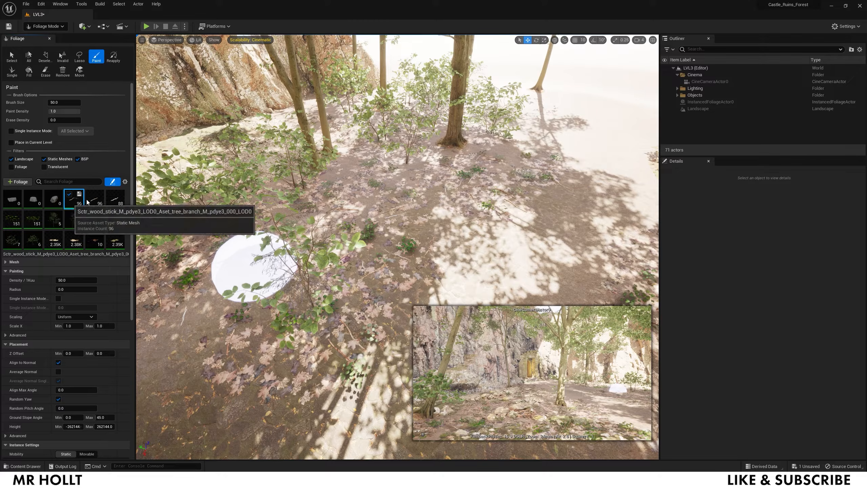
{"action": "left_click", "coordinate": [109, 202], "text": "shift"}
{"action": "left_click", "coordinate": [12, 199], "text": "shift"}
{"action": "left_click", "coordinate": [8, 194]}
{"action": "right_click_drag", "start_coordinate": [426, 251], "coordinate": [560, 228]}
{"action": "mouse_move", "coordinate": [291, 238]}
{"action": "left_mouse_down"}
{"action": "mouse_move", "coordinate": [344, 219]}
{"action": "mouse_move", "coordinate": [581, 277]}
{"action": "mouse_move", "coordinate": [621, 267]}
{"action": "left_mouse_up"}
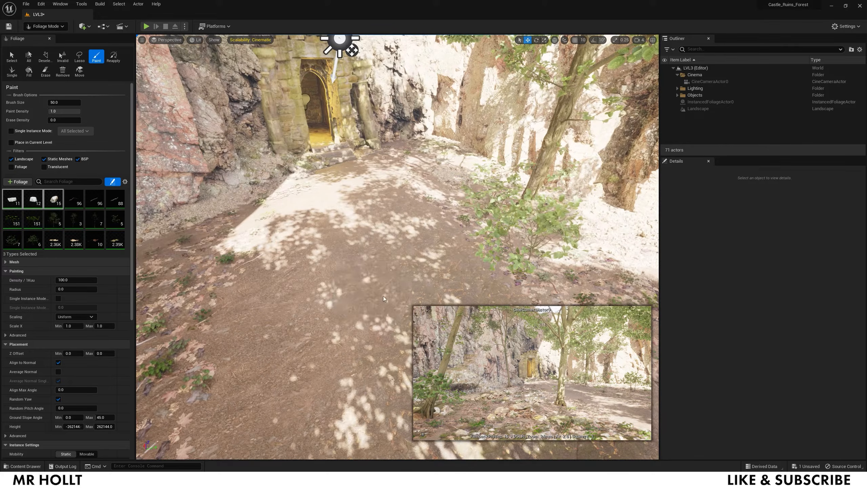
{"action": "mouse_move", "coordinate": [147, 260]}
{"action": "left_mouse_down"}
{"action": "mouse_move", "coordinate": [304, 190]}
{"action": "mouse_move", "coordinate": [195, 326]}
{"action": "left_mouse_up"}
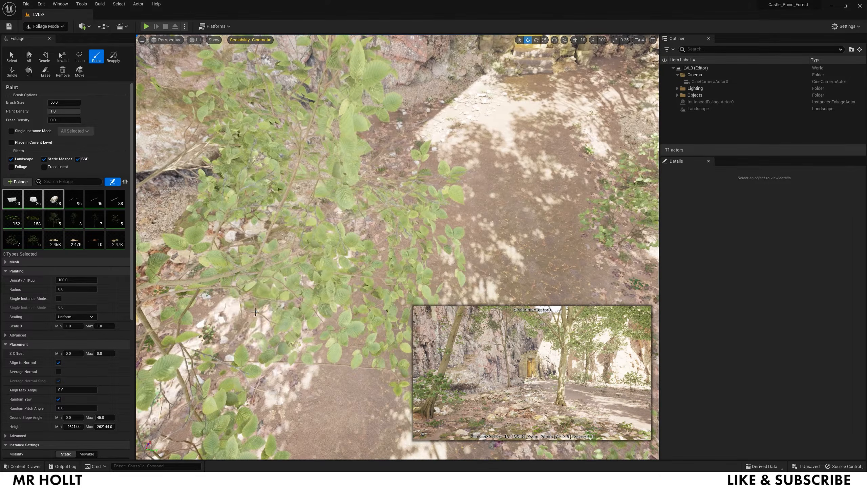
{"action": "key", "text": "ctrl+z"}
- Reselect the three rock types and paint 0.2-scale rocks up and down the path
{"action": "left_click", "coordinate": [51, 201]}
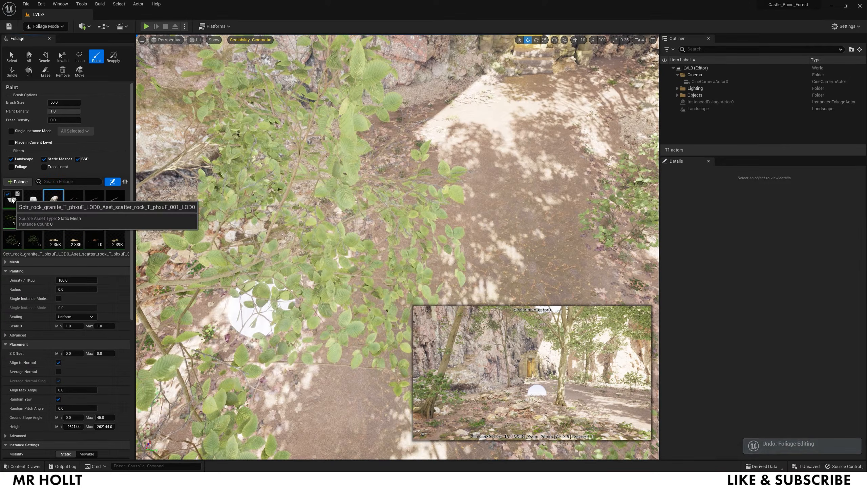
{"action": "left_click", "coordinate": [9, 196], "text": "shift"}
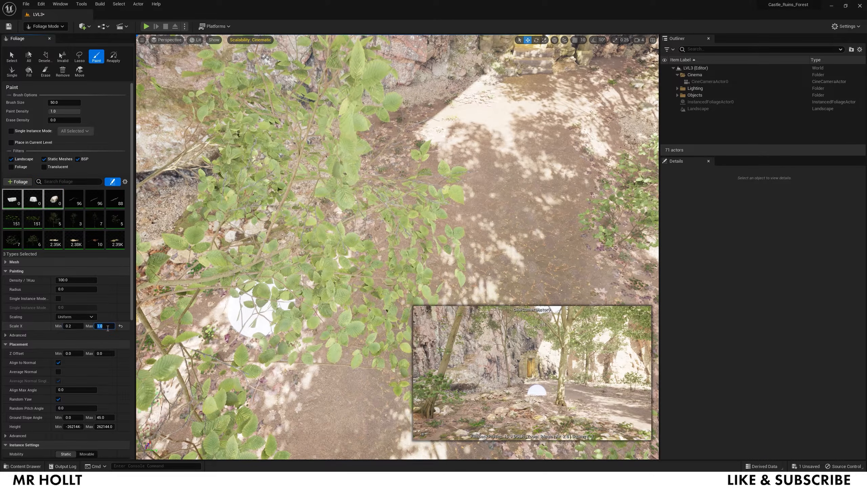
{"action": "mouse_move", "coordinate": [373, 223]}
{"action": "left_mouse_down"}
{"action": "mouse_move", "coordinate": [427, 136]}
{"action": "mouse_move", "coordinate": [487, 92]}
{"action": "mouse_move", "coordinate": [441, 265]}
{"action": "mouse_move", "coordinate": [344, 301]}
{"action": "mouse_move", "coordinate": [385, 278]}
{"action": "left_mouse_up"}
{"action": "key", "text": "d"}
{"action": "mouse_move", "coordinate": [386, 278]}
{"action": "right_mouse_down"}
{"action": "mouse_move", "coordinate": [290, 273]}
{"action": "mouse_move", "coordinate": [266, 301]}
{"action": "mouse_move", "coordinate": [259, 260]}
{"action": "right_mouse_up"}
{"action": "key", "text": "w"}
- Paint more small rocks left, right and across the leaf-covered canyon floor
{"action": "mouse_move", "coordinate": [416, 238]}
{"action": "left_mouse_down"}
{"action": "mouse_move", "coordinate": [541, 182]}
{"action": "mouse_move", "coordinate": [248, 202]}
{"action": "mouse_move", "coordinate": [168, 219]}
{"action": "mouse_move", "coordinate": [300, 159]}
{"action": "mouse_move", "coordinate": [399, 158]}
{"action": "mouse_move", "coordinate": [389, 137]}
{"action": "mouse_move", "coordinate": [358, 116]}
{"action": "mouse_move", "coordinate": [263, 98]}
{"action": "mouse_move", "coordinate": [240, 142]}
{"action": "mouse_move", "coordinate": [152, 160]}
{"action": "left_mouse_up"}
{"action": "key", "text": "w"}
{"action": "mouse_move", "coordinate": [152, 159]}
{"action": "right_mouse_down"}
{"action": "mouse_move", "coordinate": [120, 160]}
{"action": "mouse_move", "coordinate": [99, 174]}
{"action": "mouse_move", "coordinate": [82, 151]}
{"action": "right_mouse_up"}
{"action": "mouse_move", "coordinate": [152, 160]}
{"action": "left_mouse_down"}
{"action": "mouse_move", "coordinate": [240, 170]}
{"action": "mouse_move", "coordinate": [159, 130]}
{"action": "mouse_move", "coordinate": [261, 110]}
{"action": "mouse_move", "coordinate": [362, 150]}
{"action": "left_mouse_up"}
{"action": "key", "text": "w"}
{"action": "mouse_move", "coordinate": [362, 150]}
{"action": "right_mouse_down"}
{"action": "mouse_move", "coordinate": [460, 171]}
{"action": "mouse_move", "coordinate": [505, 150]}
{"action": "mouse_move", "coordinate": [614, 154]}
{"action": "right_mouse_up"}
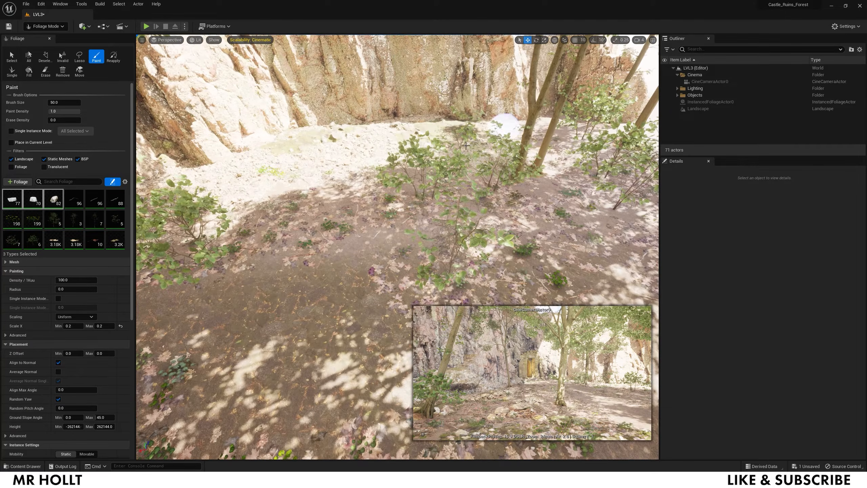
{"action": "mouse_move", "coordinate": [283, 165]}
{"action": "left_mouse_down"}
{"action": "mouse_move", "coordinate": [162, 184]}
{"action": "mouse_move", "coordinate": [290, 196]}
{"action": "left_mouse_up"}
{"action": "right_click_drag", "start_coordinate": [290, 196], "coordinate": [232, 193]}
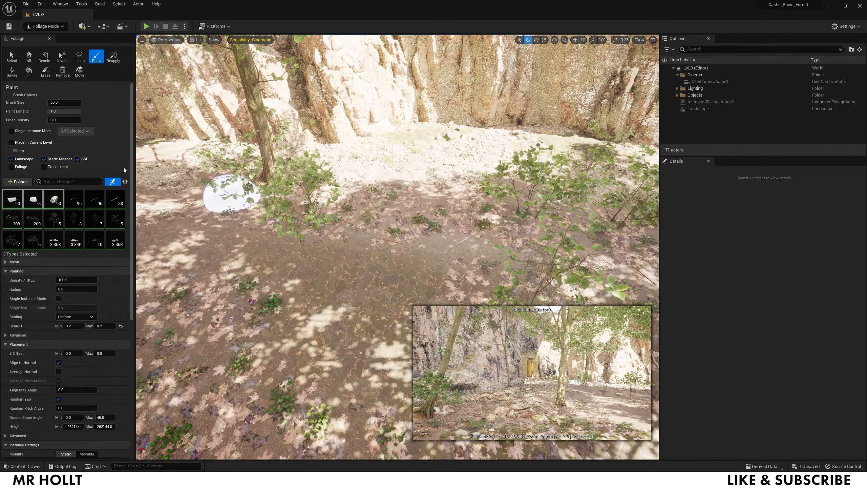
- Activate more foliage types and paint them over the canyon floor near the doorway
{"action": "left_click", "coordinate": [33, 221], "text": "shift"}
{"action": "left_click", "coordinate": [8, 216]}
{"action": "left_click", "coordinate": [53, 219]}
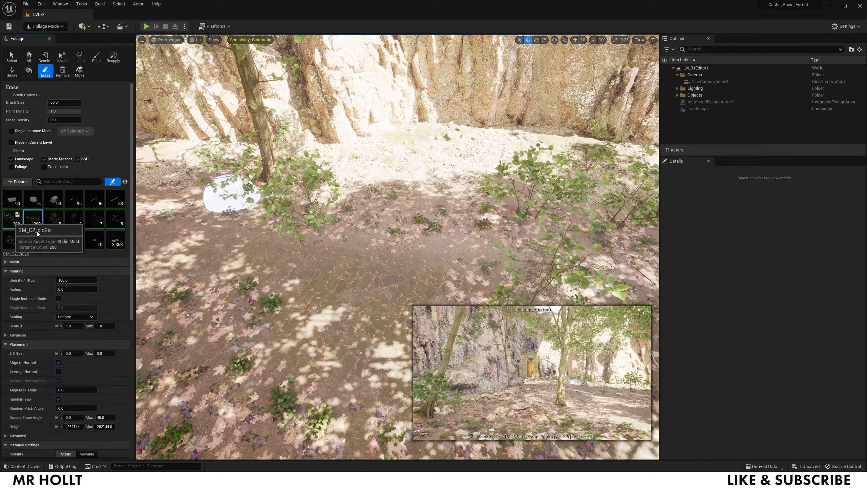
{"action": "left_click_drag", "start_coordinate": [441, 191], "coordinate": [432, 185]}
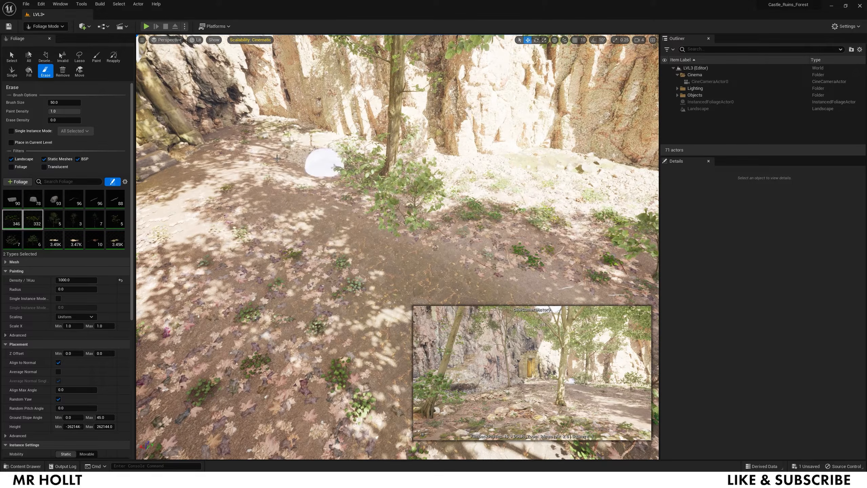
{"action": "left_click_drag", "start_coordinate": [277, 158], "coordinate": [205, 160]}
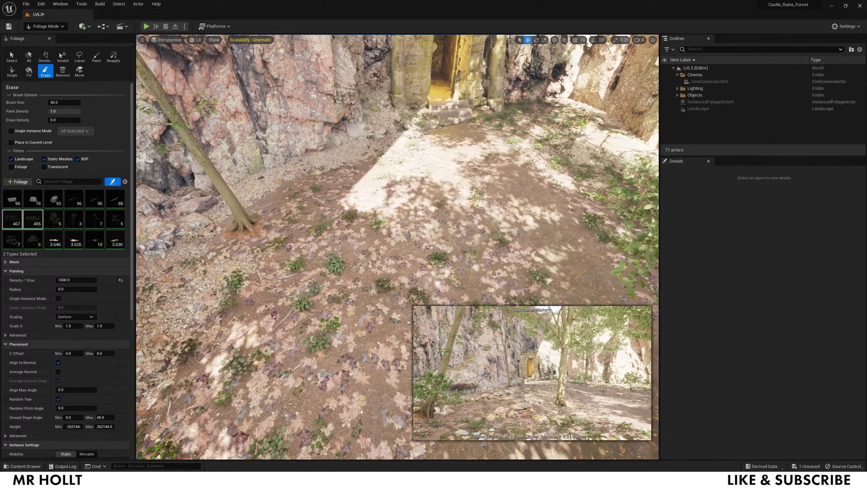
{"action": "left_click_drag", "start_coordinate": [474, 145], "coordinate": [391, 147]}
{"action": "mouse_move", "coordinate": [243, 204]}
{"action": "left_mouse_down"}
{"action": "mouse_move", "coordinate": [300, 208]}
{"action": "mouse_move", "coordinate": [209, 218]}
{"action": "mouse_move", "coordinate": [340, 177]}
{"action": "mouse_move", "coordinate": [220, 191]}
{"action": "left_mouse_up"}
- Paint foliage up to the rocks and around the tree, then return to Selection Mode
{"action": "right_click_drag", "start_coordinate": [164, 224], "coordinate": [52, 221]}
{"action": "mouse_move", "coordinate": [363, 155]}
{"action": "left_mouse_down"}
{"action": "mouse_move", "coordinate": [377, 193]}
{"action": "mouse_move", "coordinate": [354, 311]}
{"action": "mouse_move", "coordinate": [356, 177]}
{"action": "mouse_move", "coordinate": [433, 154]}
{"action": "mouse_move", "coordinate": [396, 120]}
{"action": "mouse_move", "coordinate": [286, 203]}
{"action": "mouse_move", "coordinate": [217, 136]}
{"action": "mouse_move", "coordinate": [254, 136]}
{"action": "left_mouse_up"}
{"action": "mouse_move", "coordinate": [249, 167]}
{"action": "left_mouse_down"}
{"action": "mouse_move", "coordinate": [296, 178]}
{"action": "mouse_move", "coordinate": [277, 181]}
{"action": "left_mouse_up"}
{"action": "right_click_drag", "start_coordinate": [276, 181], "coordinate": [171, 181]}
{"action": "mouse_move", "coordinate": [484, 237]}
{"action": "left_mouse_down"}
{"action": "mouse_move", "coordinate": [457, 163]}
{"action": "mouse_move", "coordinate": [456, 128]}
{"action": "mouse_move", "coordinate": [501, 172]}
{"action": "mouse_move", "coordinate": [469, 210]}
{"action": "left_mouse_up"}
{"action": "mouse_move", "coordinate": [469, 209]}
{"action": "right_mouse_down"}
{"action": "mouse_move", "coordinate": [516, 242]}
{"action": "mouse_move", "coordinate": [488, 201]}
{"action": "mouse_move", "coordinate": [491, 215]}
{"action": "mouse_move", "coordinate": [507, 204]}
{"action": "right_mouse_up"}
{"action": "key", "text": "w"}
{"action": "key", "text": "s"}
{"action": "key", "text": "w"}
{"action": "left_click", "coordinate": [49, 37]}
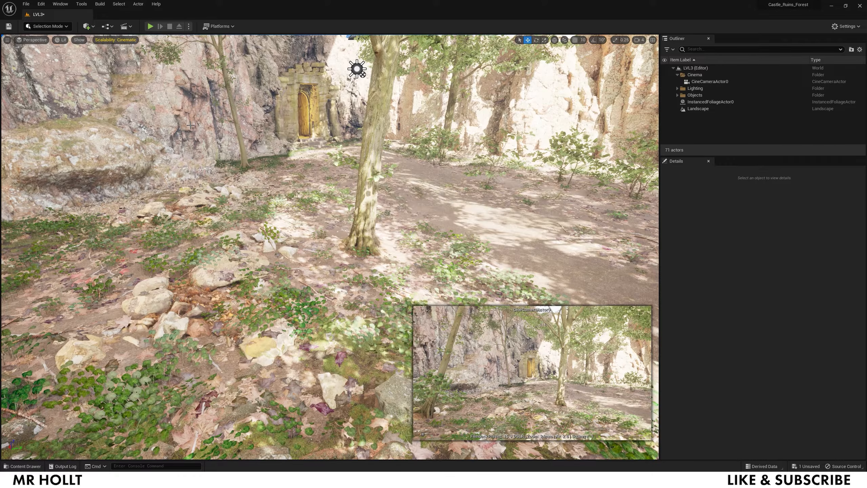
- Save all levels and assets, then select DirectionalLight in the Outliner's Lighting folder
{"action": "left_click", "coordinate": [27, 5]}
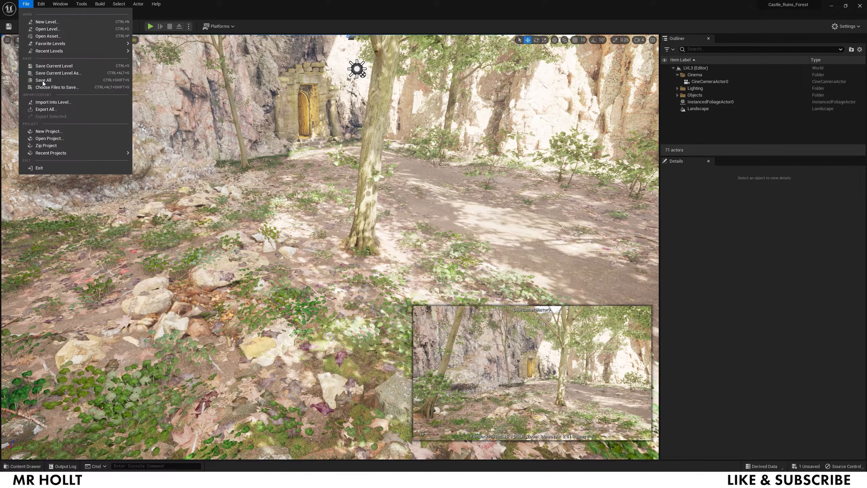
{"action": "left_click", "coordinate": [43, 81]}
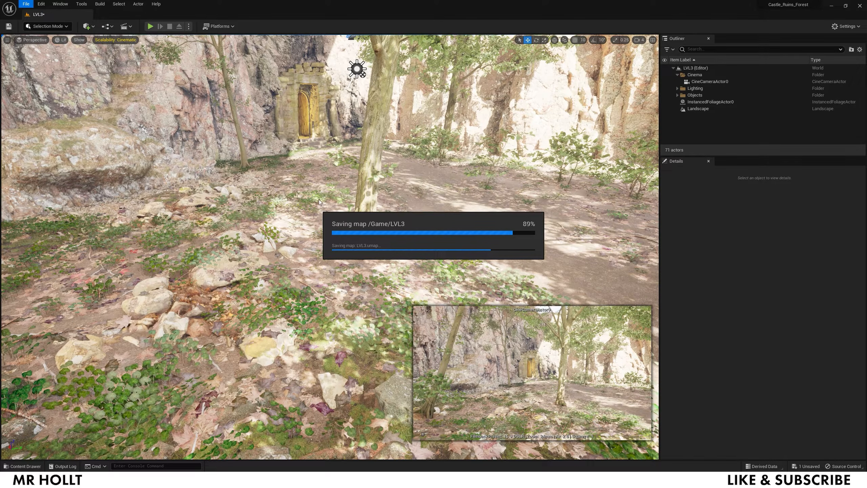
{"action": "left_click", "coordinate": [677, 88]}
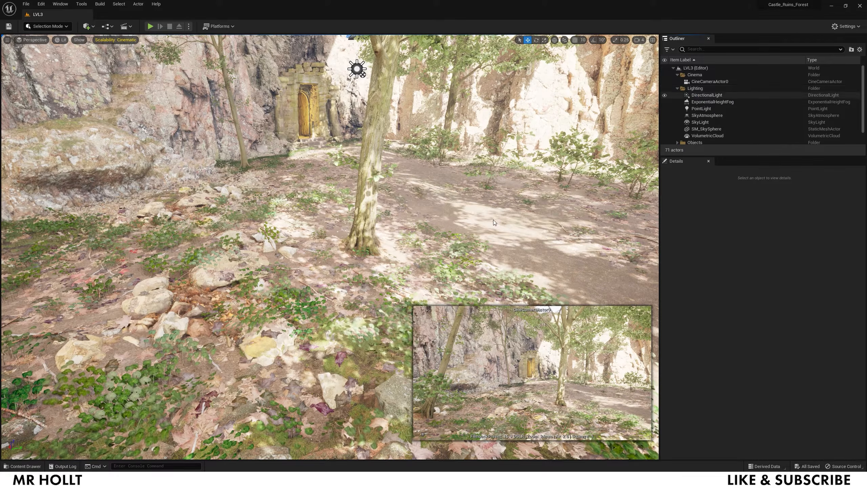
{"action": "left_click", "coordinate": [697, 95]}
{"action": "right_click_drag", "start_coordinate": [328, 246], "coordinate": [322, 188]}
- Rotate the DirectionalLight to about 113.77°, -52.40°, -17.88° to re-angle the sunlight
{"action": "key", "text": "a"}
{"action": "key", "text": "a"}
{"action": "key", "text": "r"}
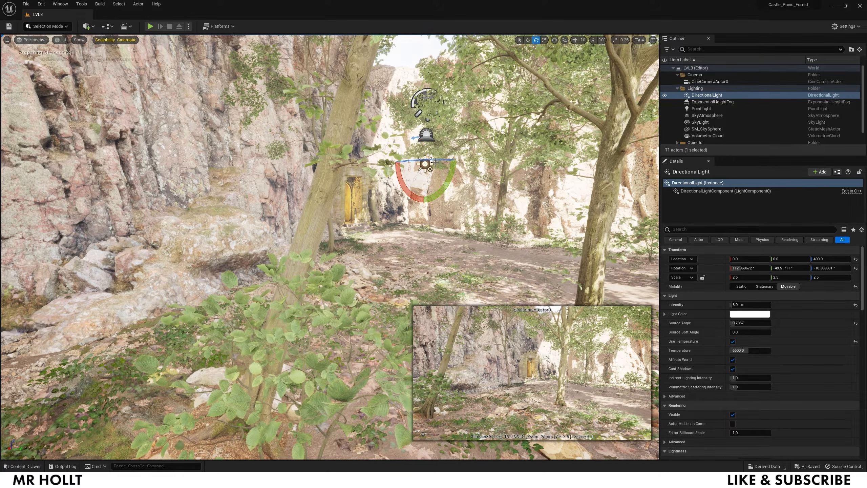
{"action": "left_click_drag", "start_coordinate": [406, 167], "coordinate": [384, 167]}
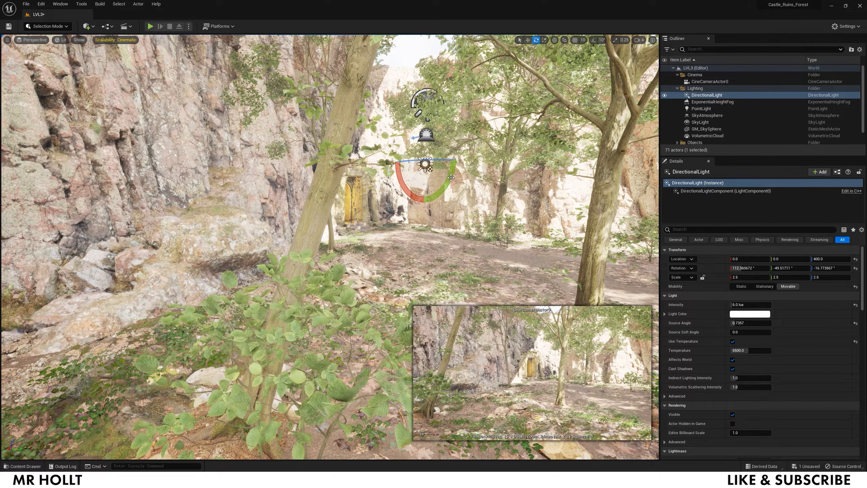
{"action": "left_click_drag", "start_coordinate": [392, 167], "coordinate": [389, 167]}
{"action": "left_click_drag", "start_coordinate": [400, 167], "coordinate": [399, 168]}
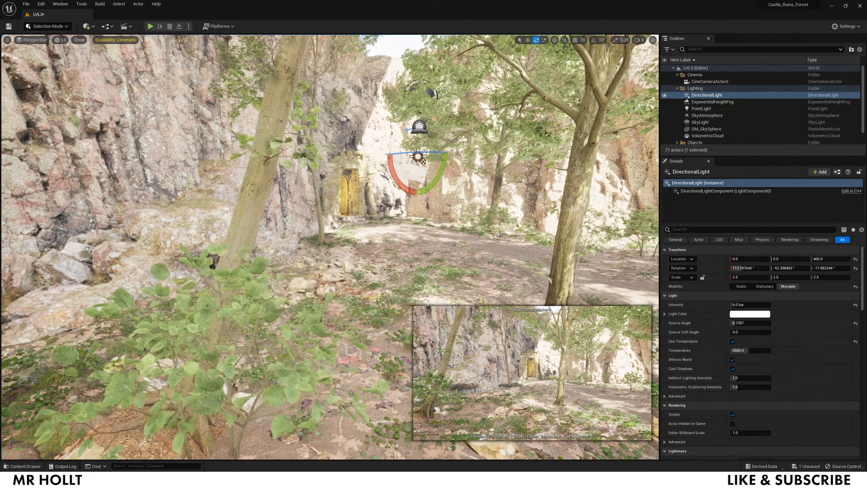
{"action": "key", "text": "d"}
{"action": "right_click_drag", "start_coordinate": [400, 168], "coordinate": [413, 168]}
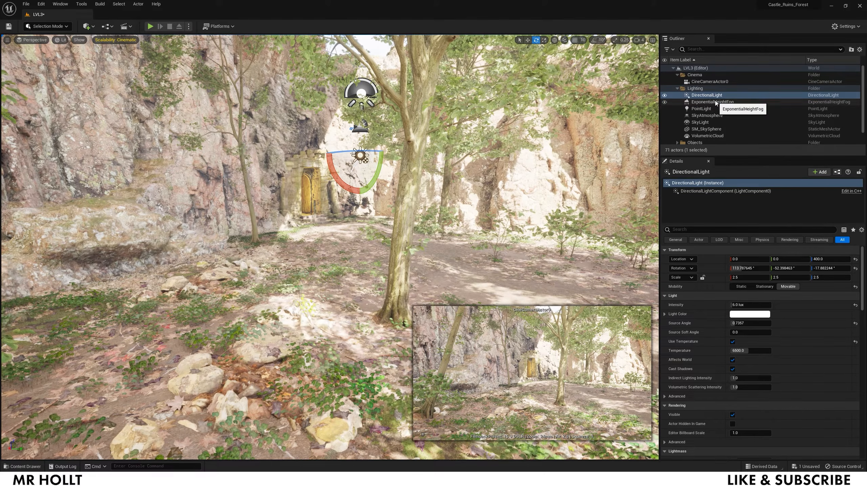
- Select ExponentialHeightFog and set its Fog Density to 0.05
{"action": "left_click", "coordinate": [715, 101]}
{"action": "left_click", "coordinate": [747, 305]}
{"action": "type", "text": "0.05"}
{"action": "key", "text": "Return"}
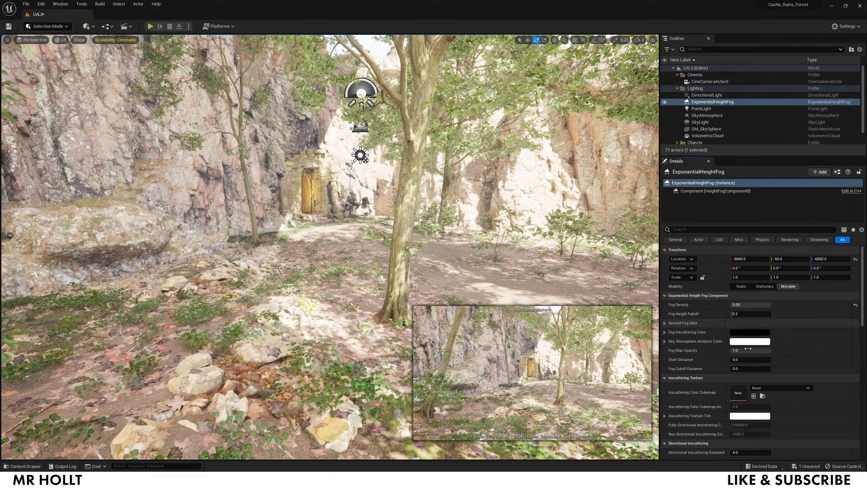
- Enable Volumetric Fog and set its Scattering Distribution to 0.9
{"action": "scroll", "coordinate": [748, 364], "scroll_direction": "down", "scroll_amount": 5}
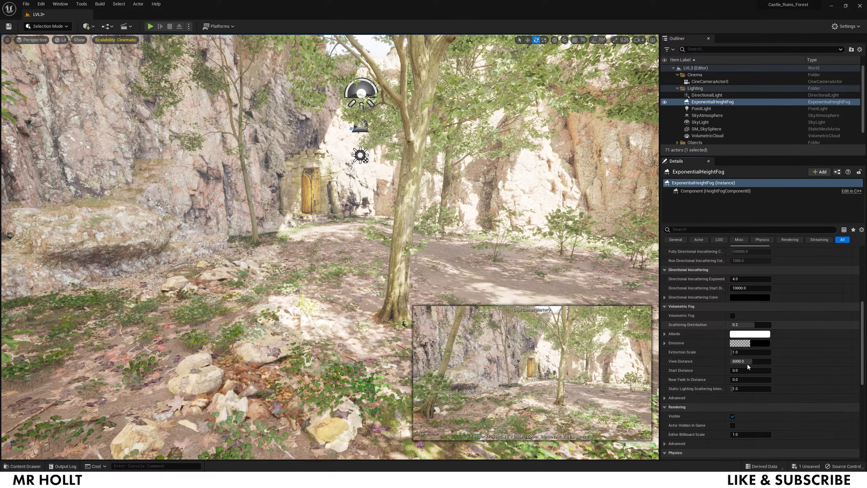
{"action": "left_click", "coordinate": [733, 316]}
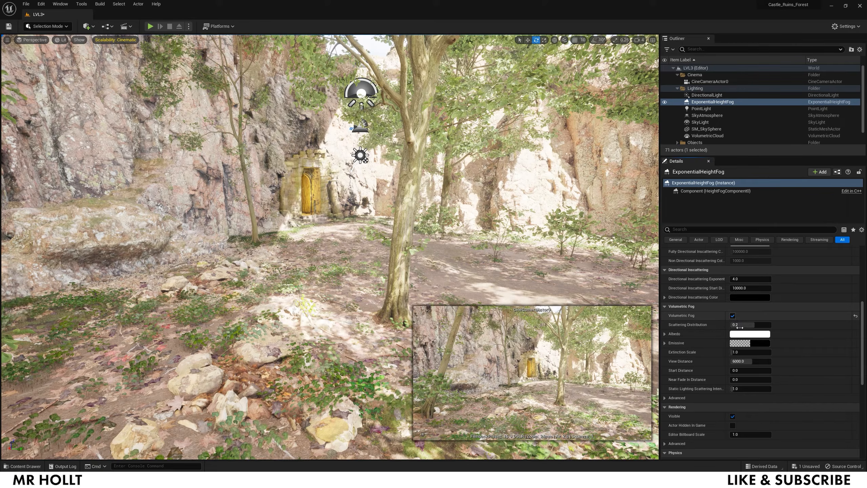
{"action": "left_click_drag", "start_coordinate": [740, 327], "coordinate": [750, 325]}
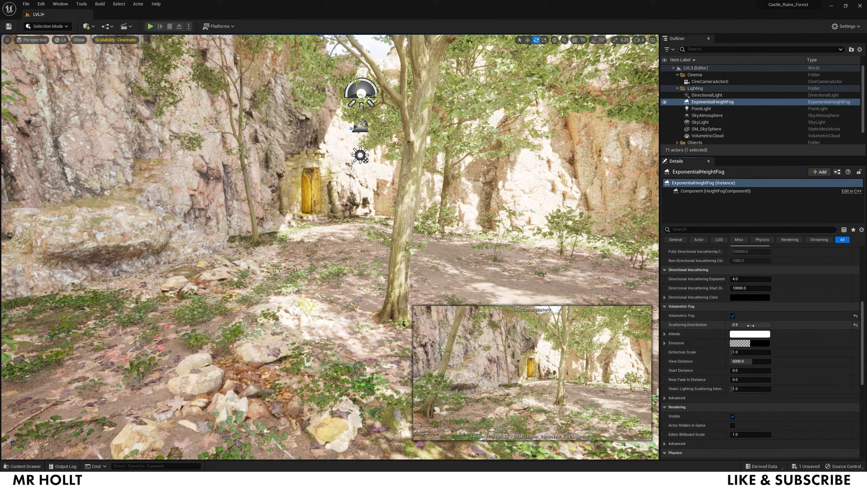
{"action": "left_click", "coordinate": [750, 325]}
{"action": "type", "text": "-0.9"}
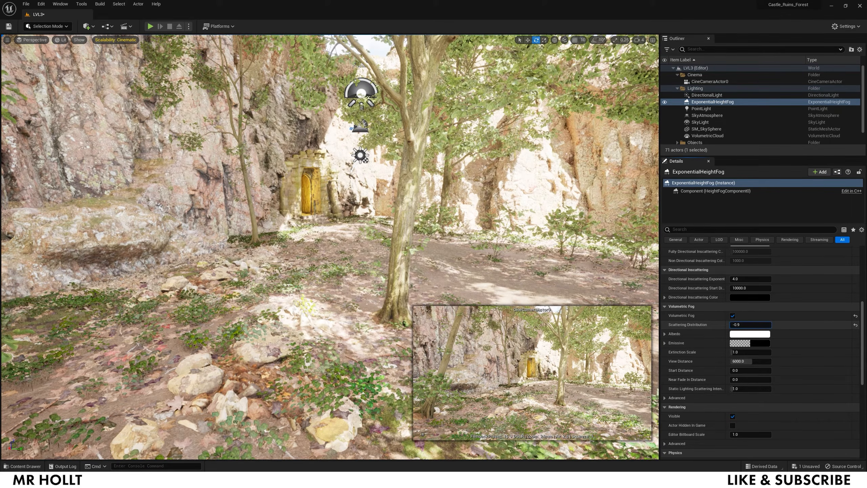
{"action": "key", "text": "Return"}
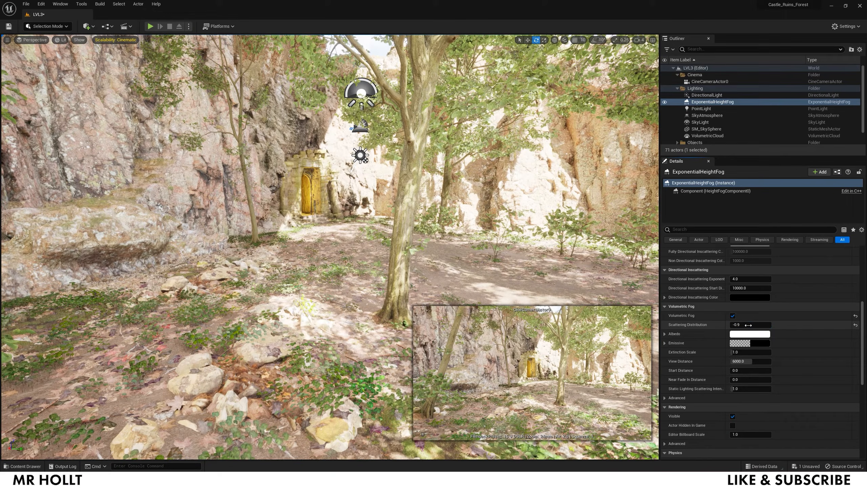
{"action": "left_click", "coordinate": [747, 324]}
{"action": "type", "text": "0.9"}
{"action": "key", "text": "Return"}
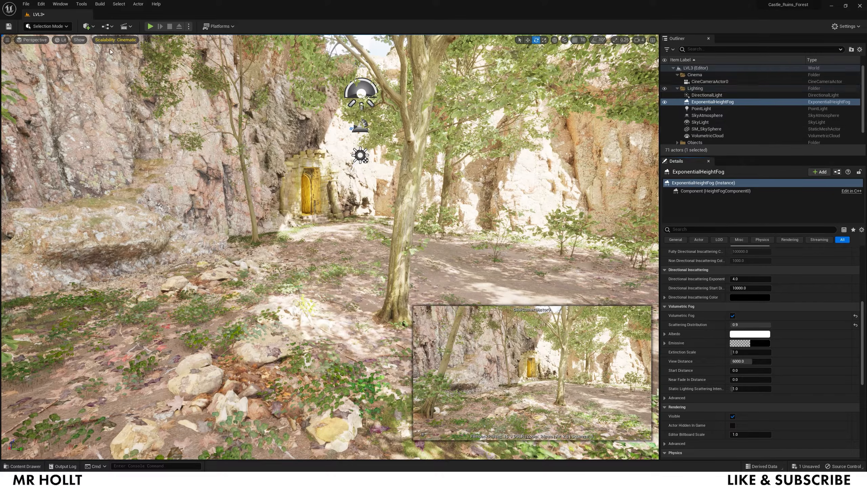
{"action": "left_click", "coordinate": [87, 26]}
{"action": "mouse_move", "coordinate": [98, 112]}
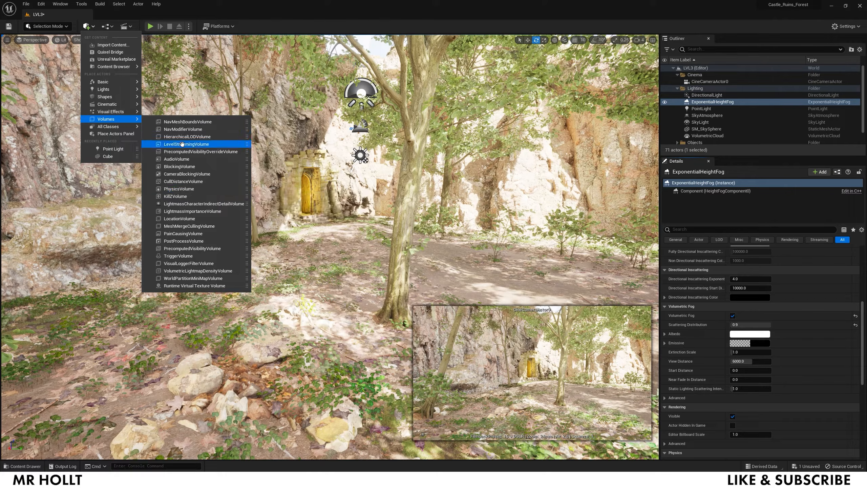
- Place a PostProcessVolume and enable Infinite Extent (Unbound)
{"action": "left_click", "coordinate": [185, 240]}
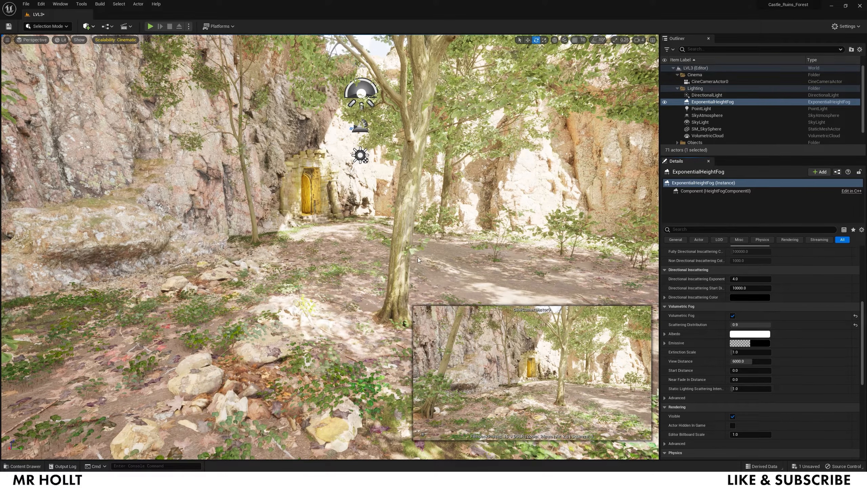
{"action": "left_click", "coordinate": [688, 230]}
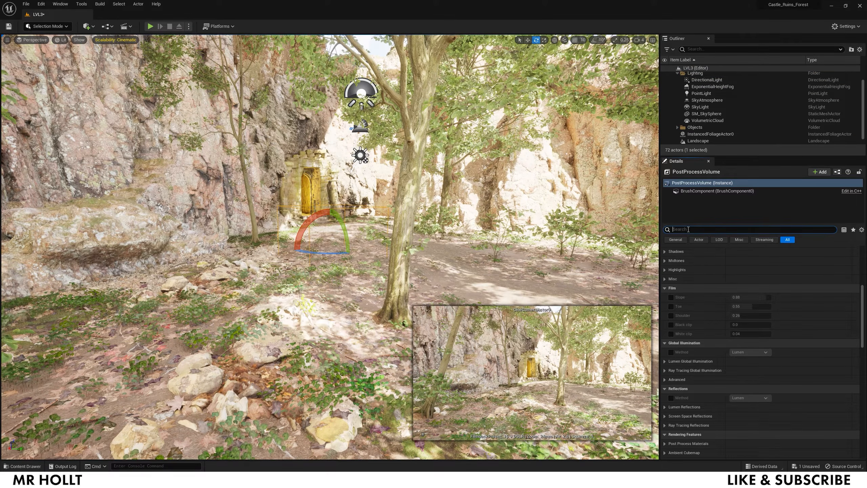
{"action": "type", "text": "BOUND"}
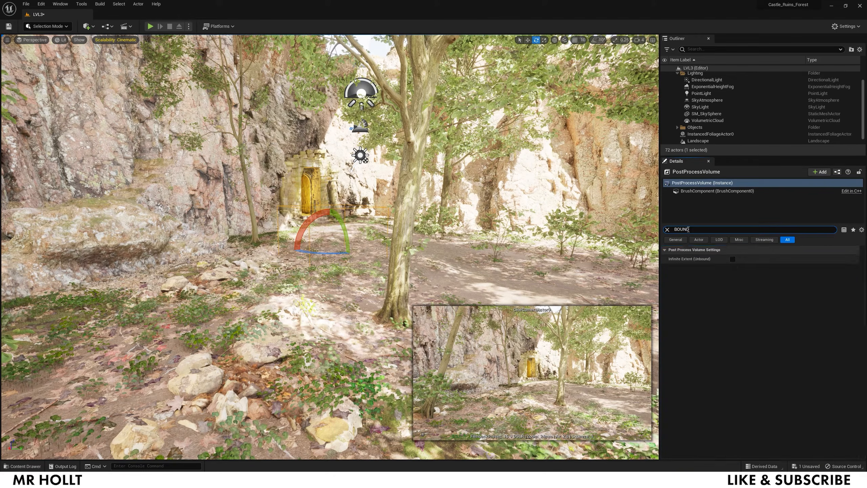
{"action": "left_click", "coordinate": [732, 258]}
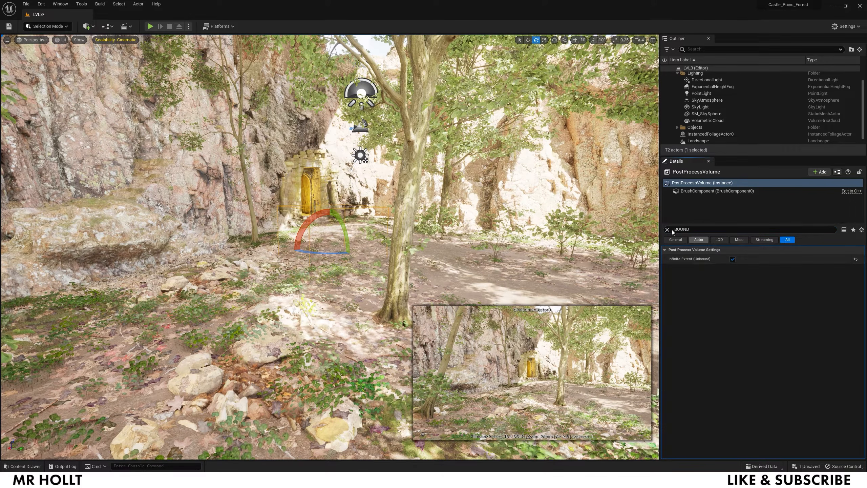
- Override the volume's Min and Max EV100 exposure, setting them to -5
{"action": "left_click", "coordinate": [667, 229]}
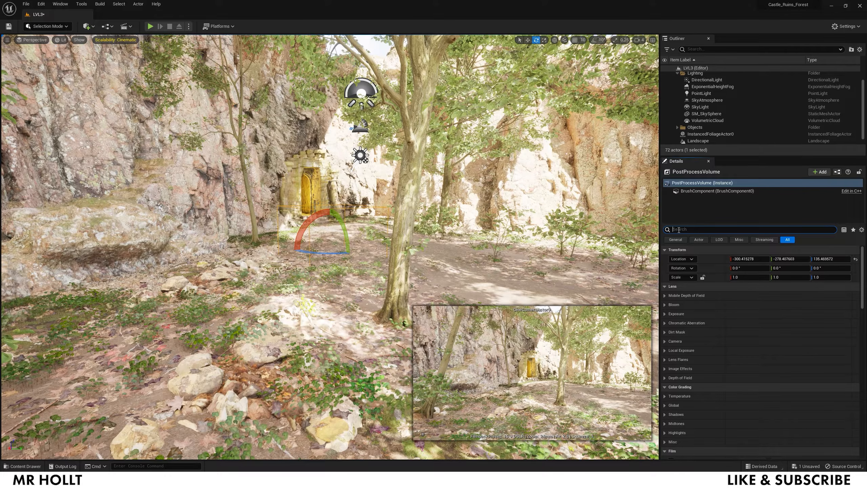
{"action": "type", "text": "expo"}
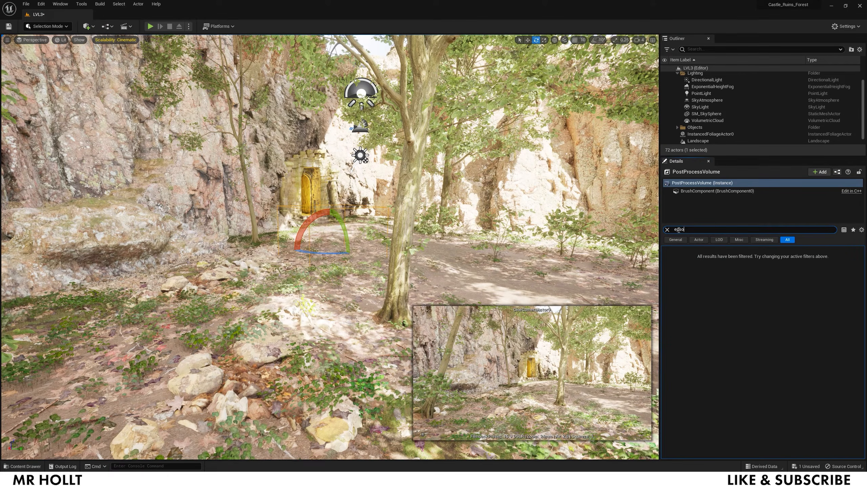
{"action": "key", "text": "BackSpace"}
{"action": "key", "text": "BackSpace"}
{"action": "key", "text": "BackSpace"}
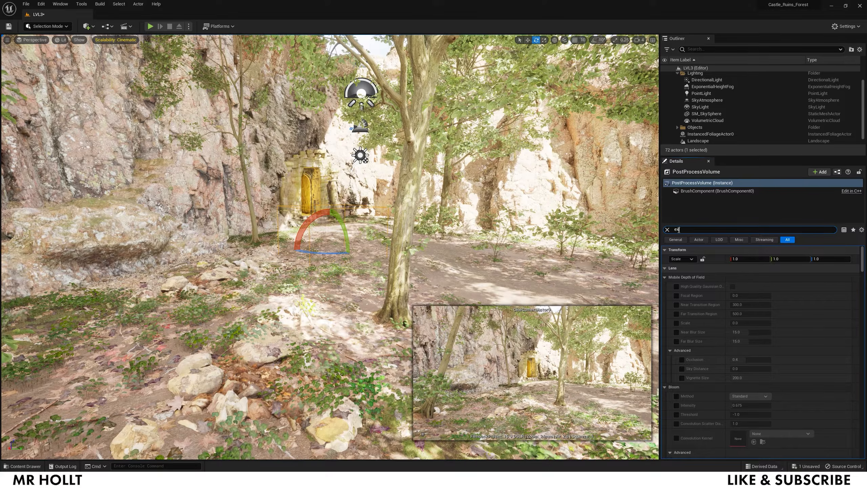
{"action": "type", "text": "xp"}
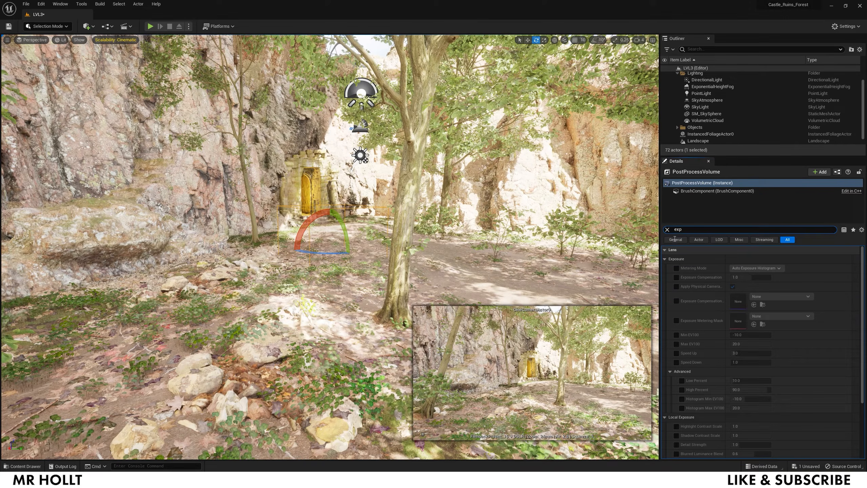
{"action": "left_click", "coordinate": [676, 334]}
{"action": "left_click", "coordinate": [676, 344]}
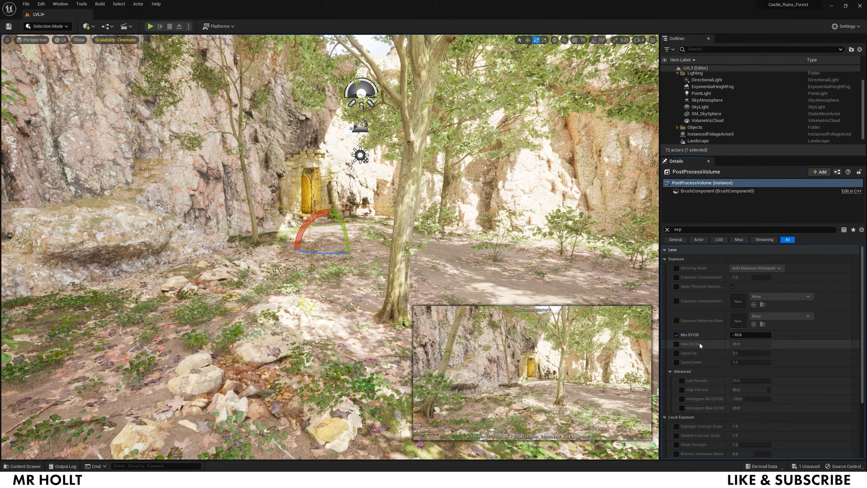
{"action": "left_click", "coordinate": [746, 336]}
{"action": "type", "text": "-"}
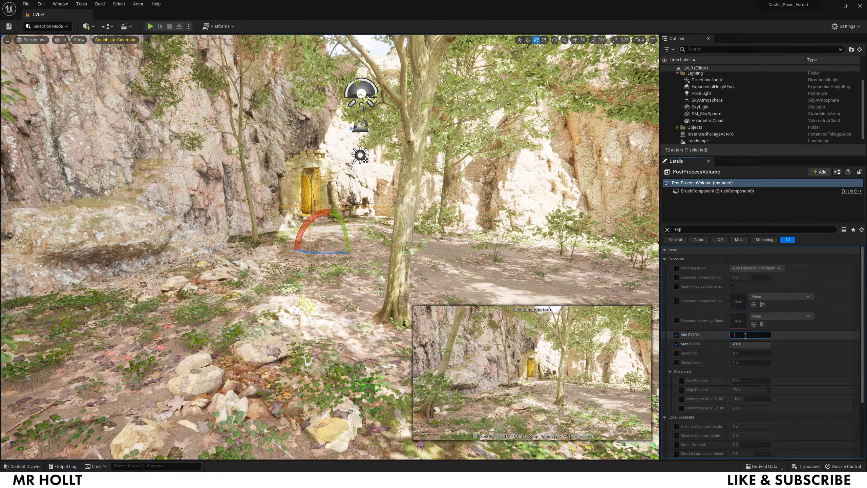
{"action": "left_click", "coordinate": [743, 344]}
{"action": "type", "text": "-"}
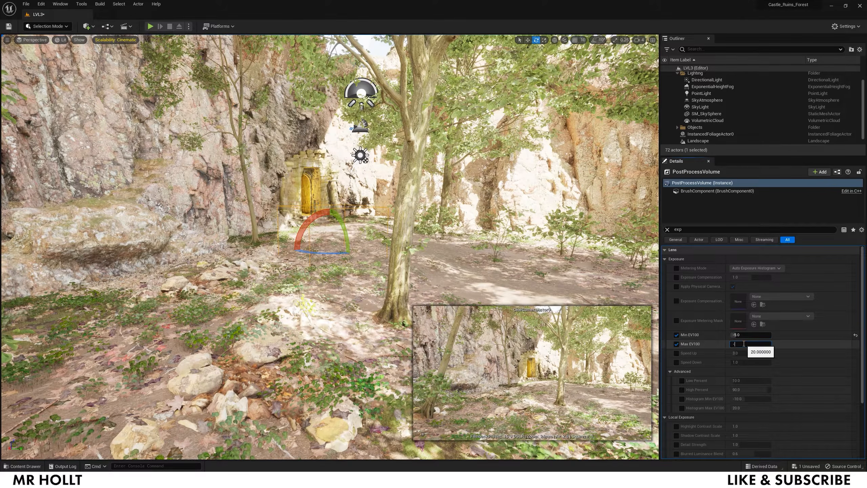
{"action": "type", "text": "5"}
{"action": "key", "text": "Return"}
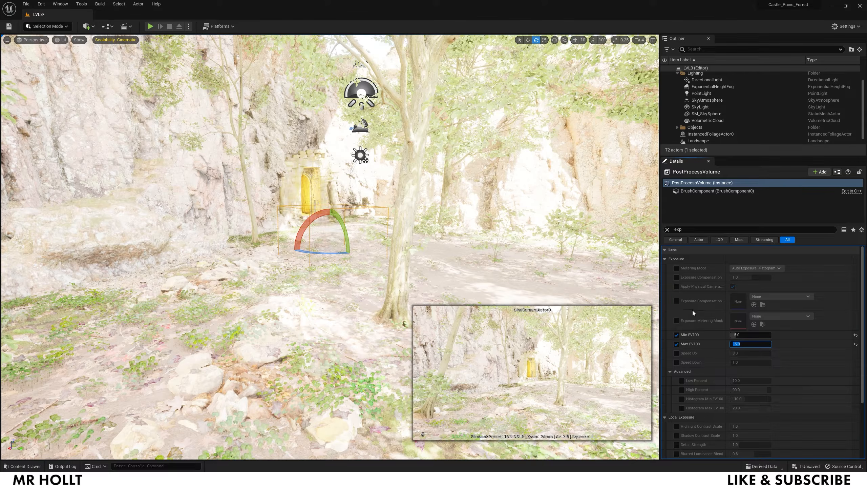
- Override Exposure Compensation and set it to -1.0
{"action": "left_click", "coordinate": [677, 277]}
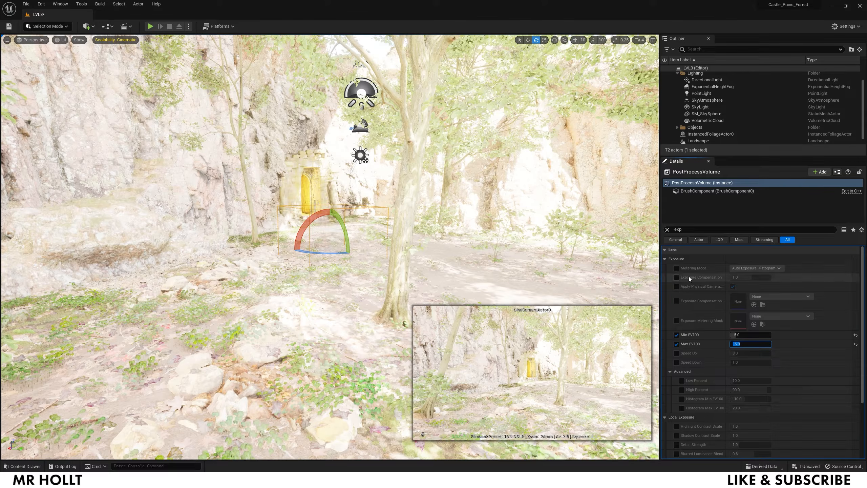
{"action": "left_click", "coordinate": [744, 277]}
{"action": "type", "text": "-1"}
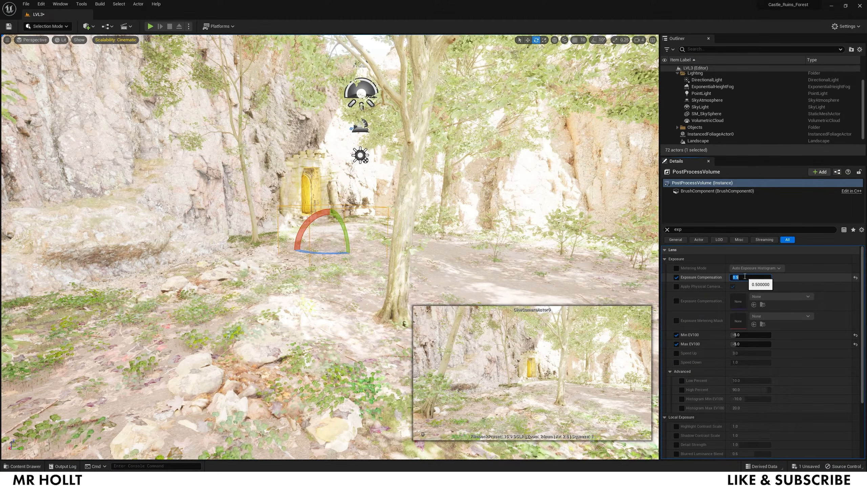
{"action": "key", "text": "Return"}
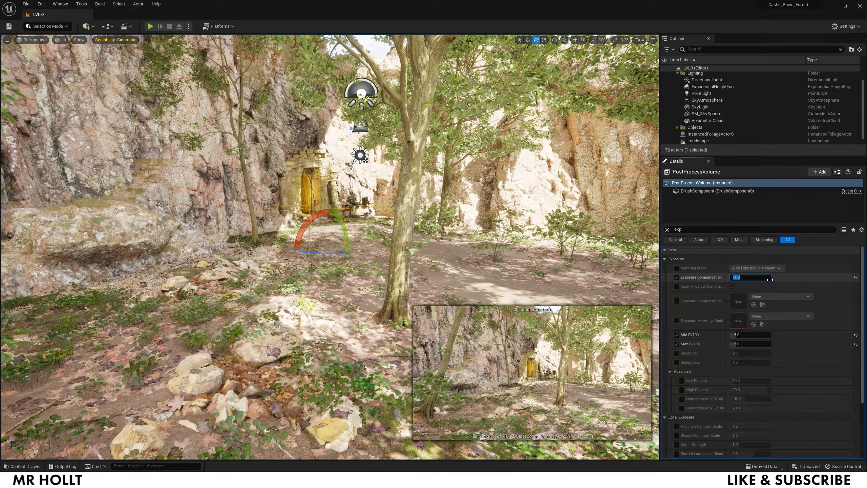
{"action": "left_click", "coordinate": [666, 229]}
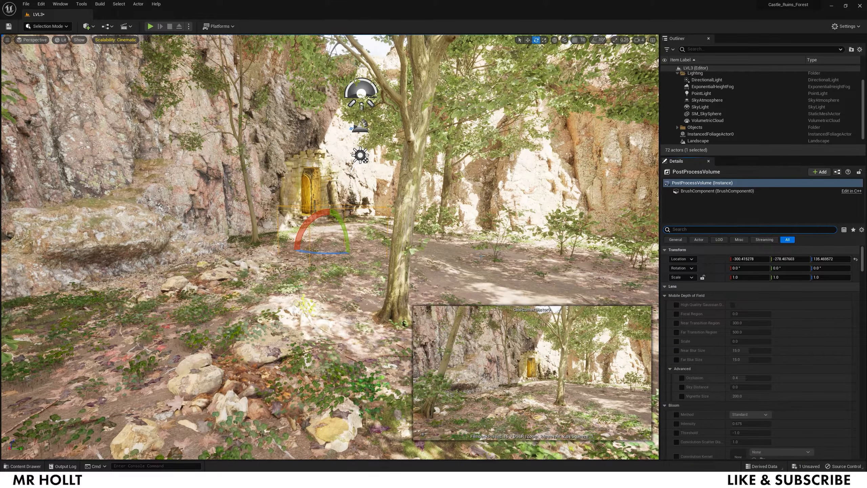
- Open the Content Drawer on the Content folder with the static-mesh filter cleared
{"action": "left_click", "coordinate": [87, 26]}
{"action": "left_click", "coordinate": [480, 248]}
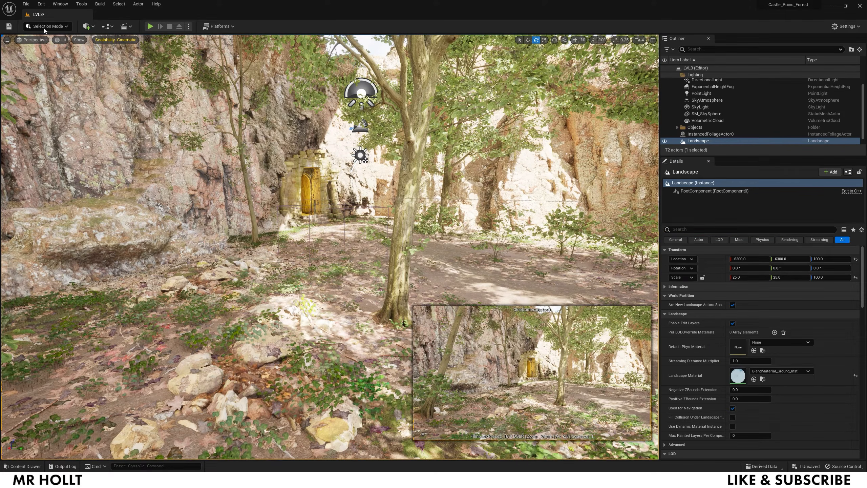
{"action": "left_click", "coordinate": [89, 27]}
{"action": "left_click", "coordinate": [490, 233]}
{"action": "key", "text": "ctrl+space"}
{"action": "left_click", "coordinate": [20, 358]}
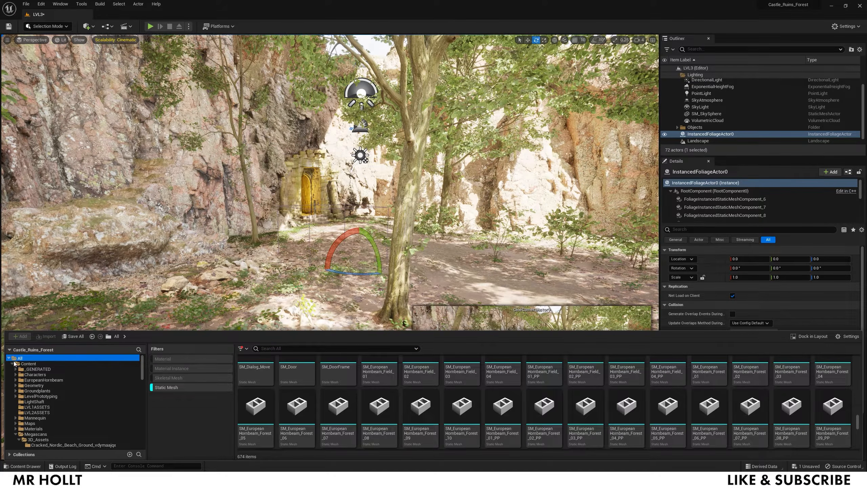
{"action": "left_click", "coordinate": [12, 364]}
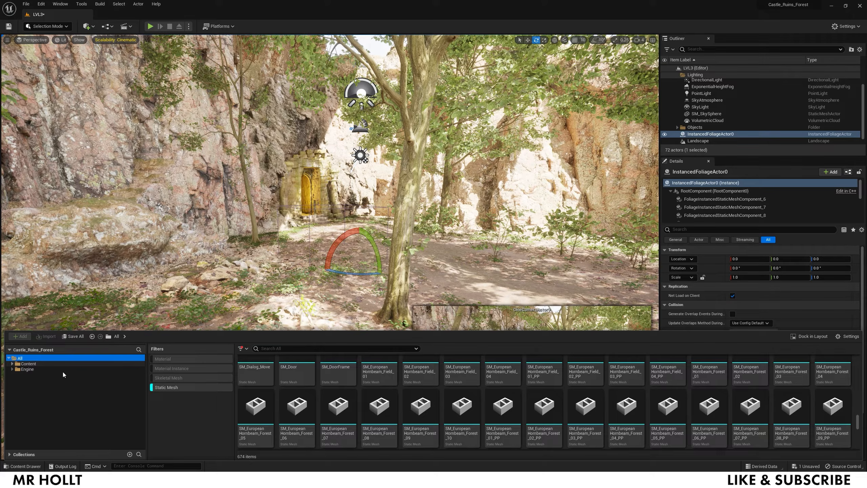
{"action": "left_click", "coordinate": [172, 390]}
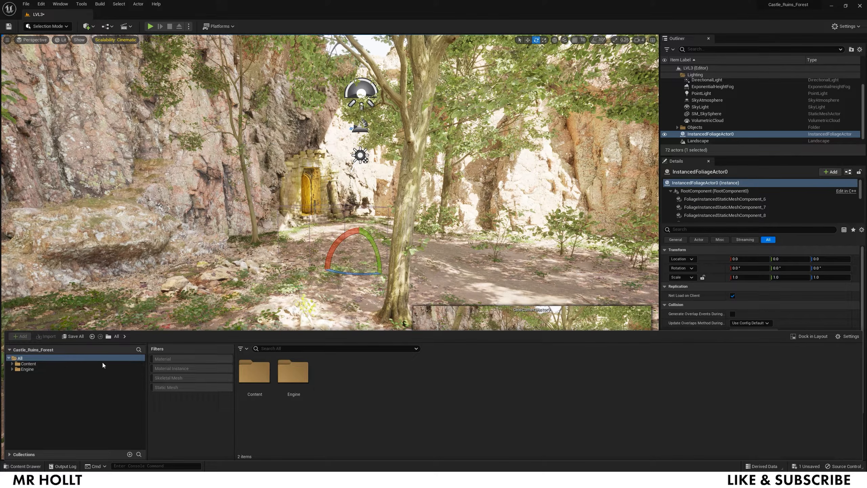
{"action": "left_click", "coordinate": [36, 364]}
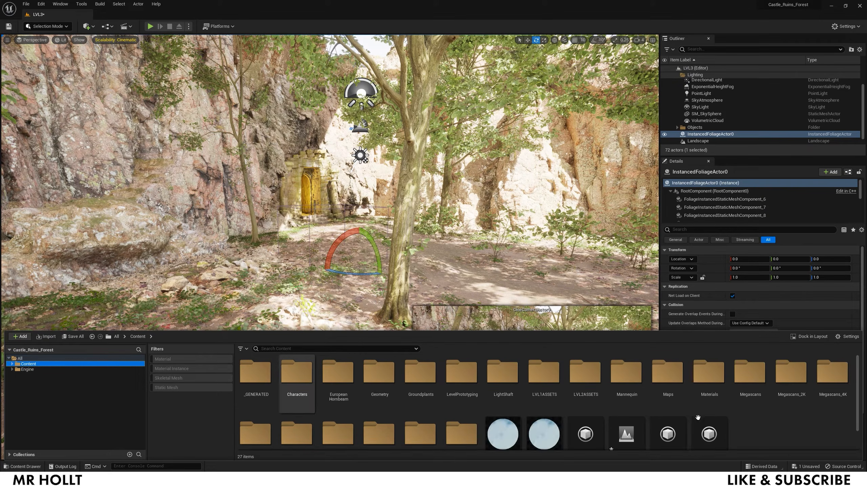
{"action": "scroll", "coordinate": [692, 412], "scroll_direction": "down", "scroll_amount": 1}
- Create a new material named Lightshaft in the Content folder and close the drawer
{"action": "right_click", "coordinate": [753, 407]}
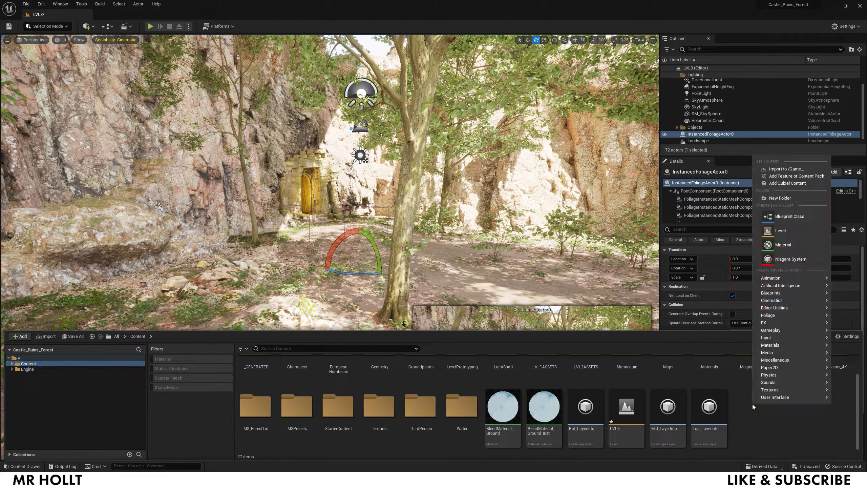
{"action": "left_click", "coordinate": [785, 245]}
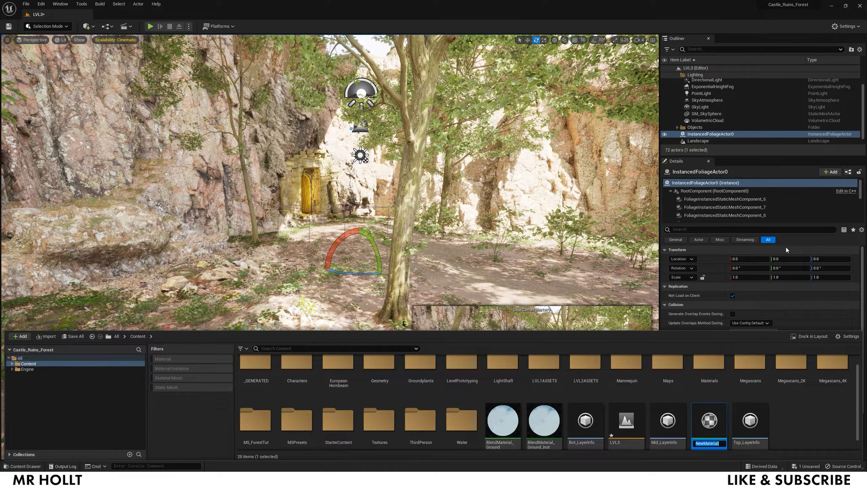
{"action": "type", "text": "Lightshaft"}
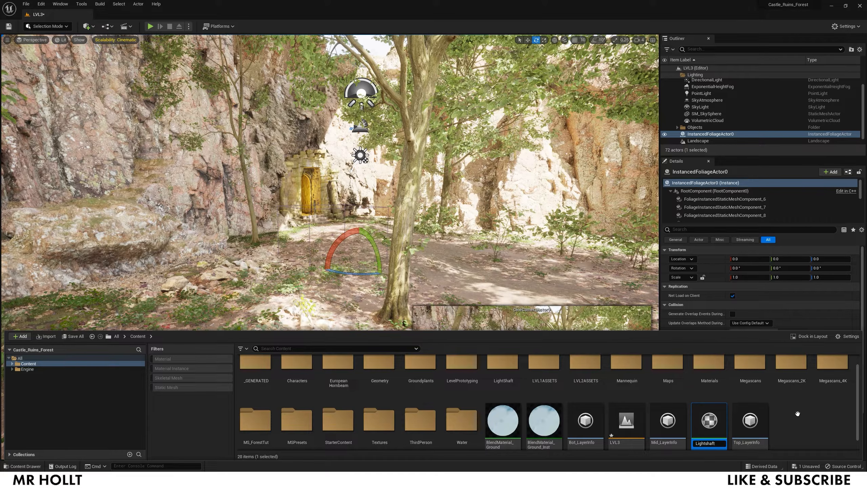
{"action": "key", "text": "Return"}
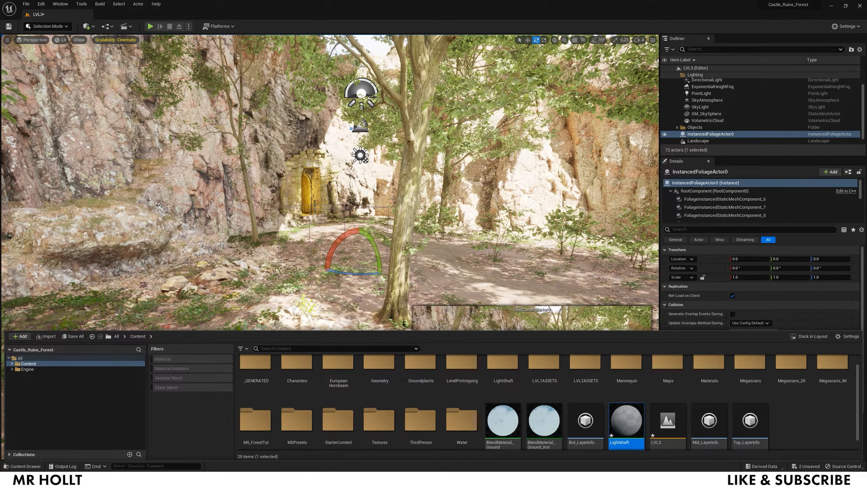
{"action": "left_click", "coordinate": [57, 40]}
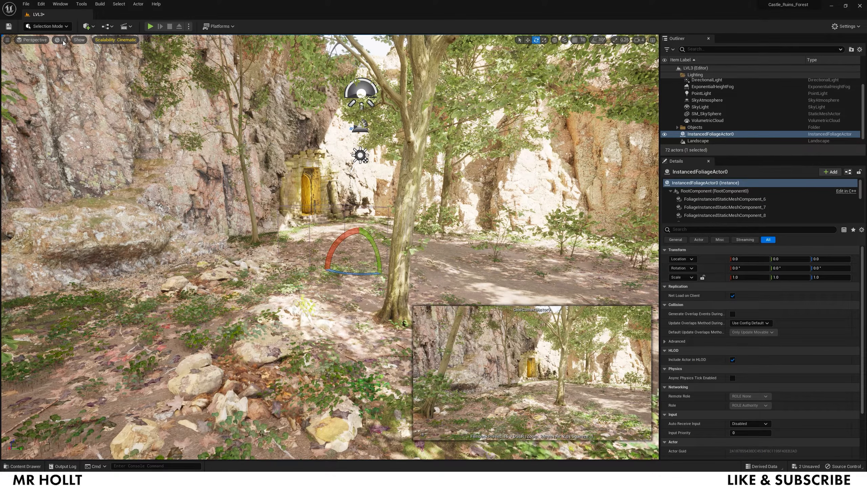
{"action": "left_click", "coordinate": [63, 40]}
- Switch the viewport to Unlit and open the Lightshaft material from the Content Drawer
{"action": "left_click", "coordinate": [76, 65]}
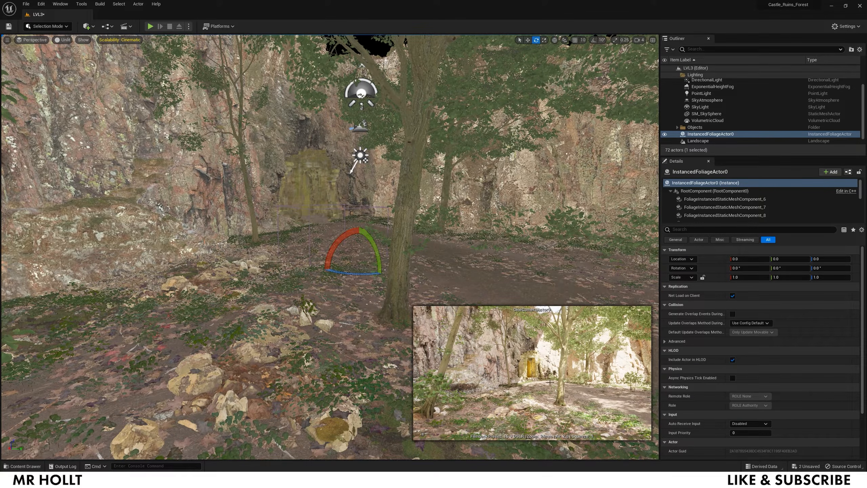
{"action": "left_click", "coordinate": [63, 39]}
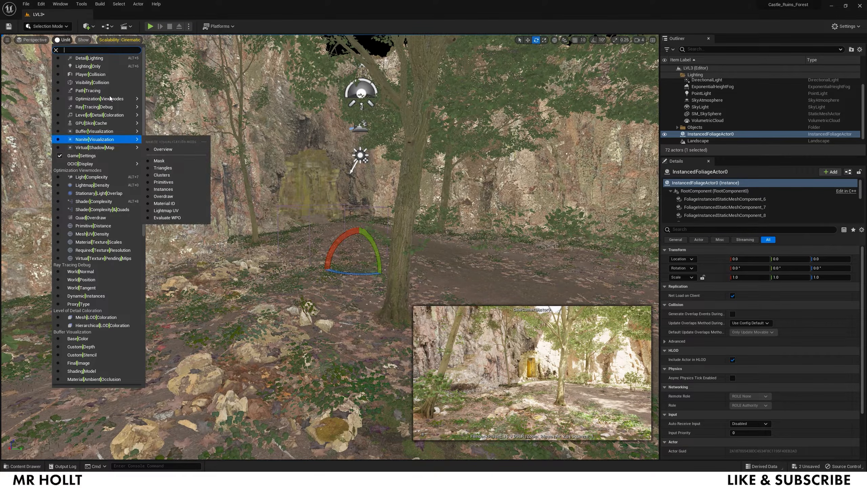
{"action": "left_click", "coordinate": [55, 50]}
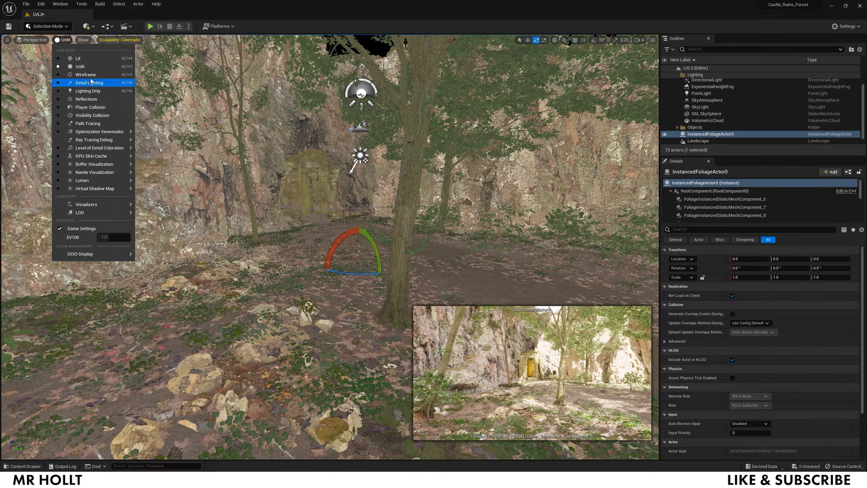
{"action": "left_click", "coordinate": [215, 144]}
{"action": "key", "text": "ctrl+space"}
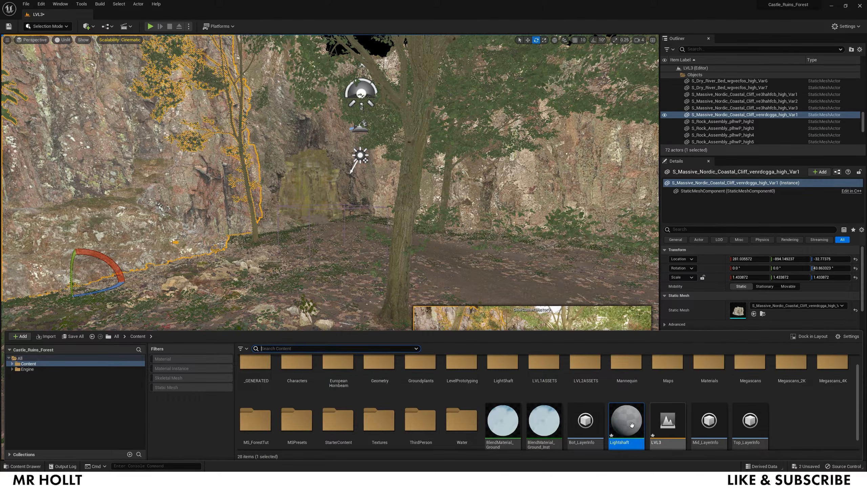
{"action": "double_click", "coordinate": [633, 425]}
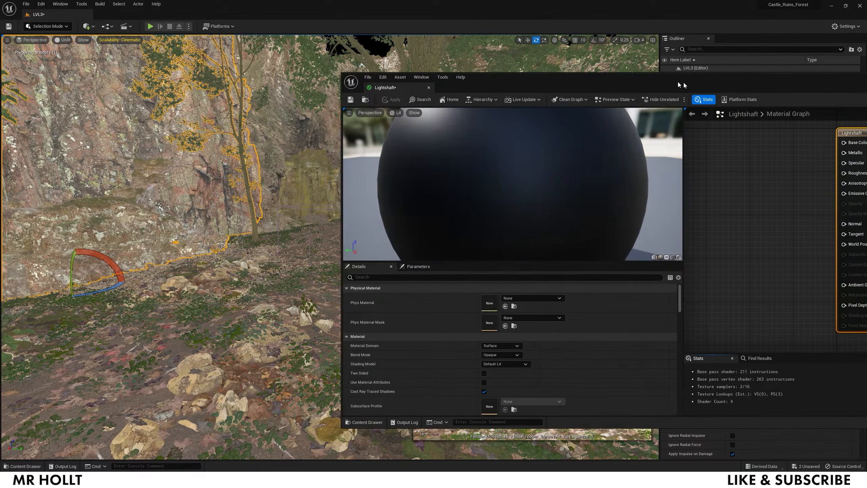
- Maximize the material editor and add a TextureCoordinate node to the Lightshaft graph
{"action": "left_click_drag", "start_coordinate": [677, 82], "coordinate": [378, 69]}
{"action": "left_click", "coordinate": [740, 69]}
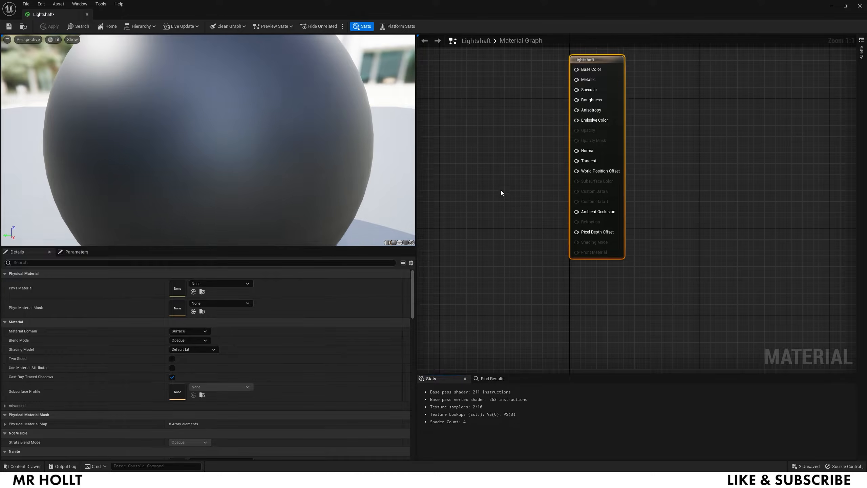
{"action": "scroll", "coordinate": [500, 190], "scroll_direction": "down", "scroll_amount": 6}
{"action": "scroll", "coordinate": [475, 163], "scroll_direction": "up", "scroll_amount": 1}
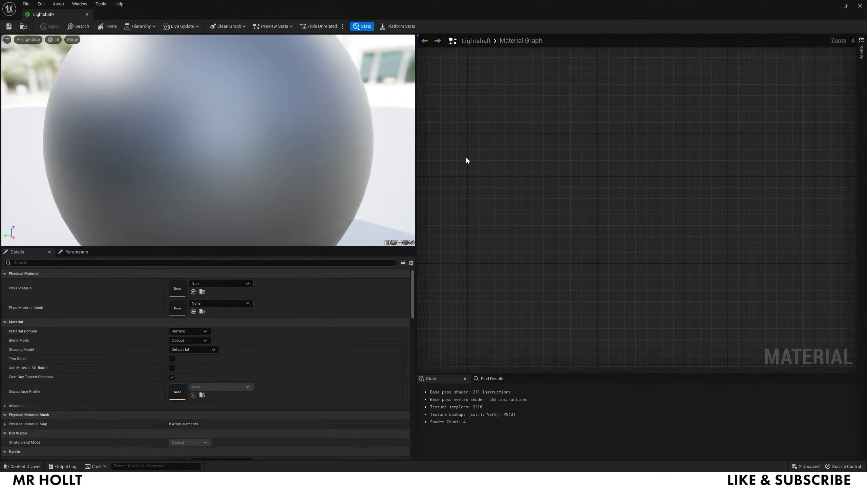
{"action": "right_click", "coordinate": [467, 147]}
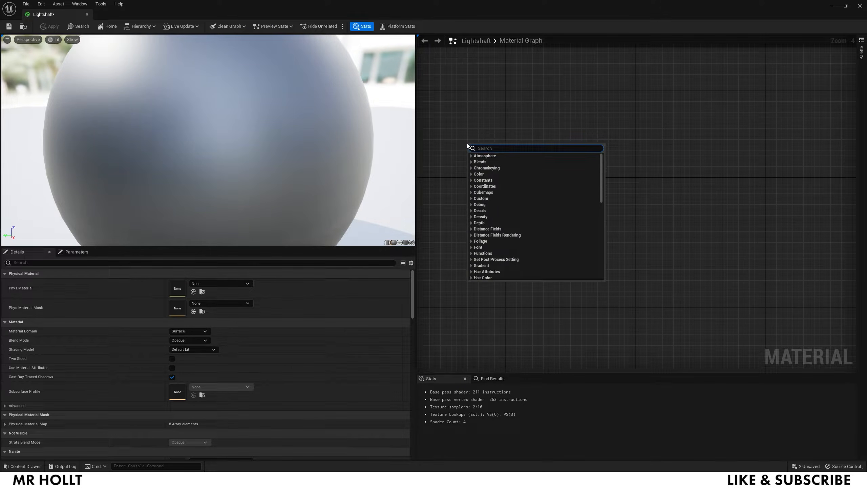
{"action": "type", "text": "texc"}
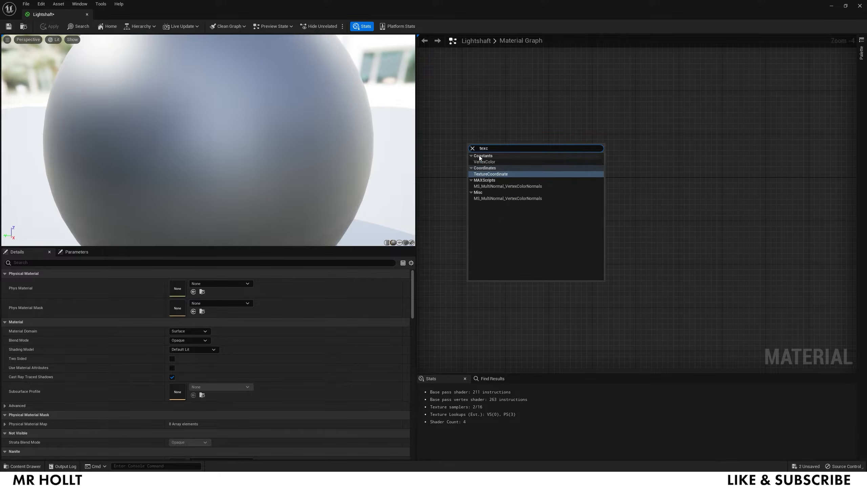
{"action": "left_click", "coordinate": [487, 173]}
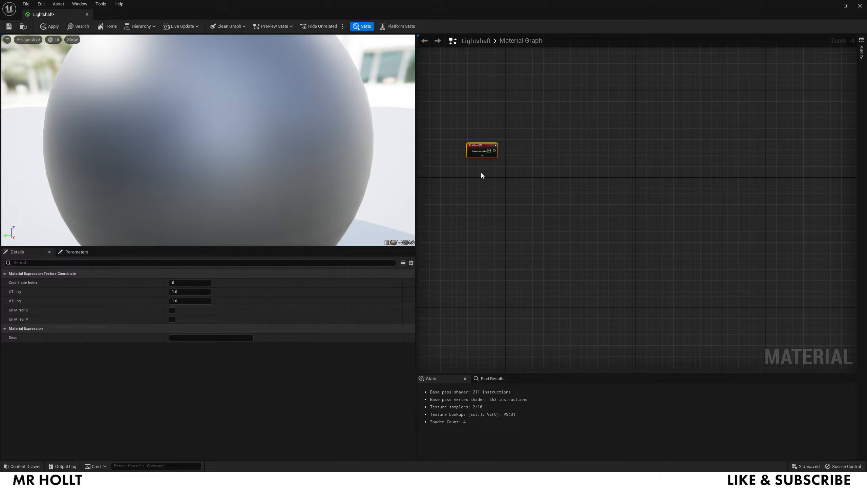
- Add a scalar parameter named 'CloudsSize' just below the TexCoord node
{"action": "left_click", "coordinate": [481, 172]}
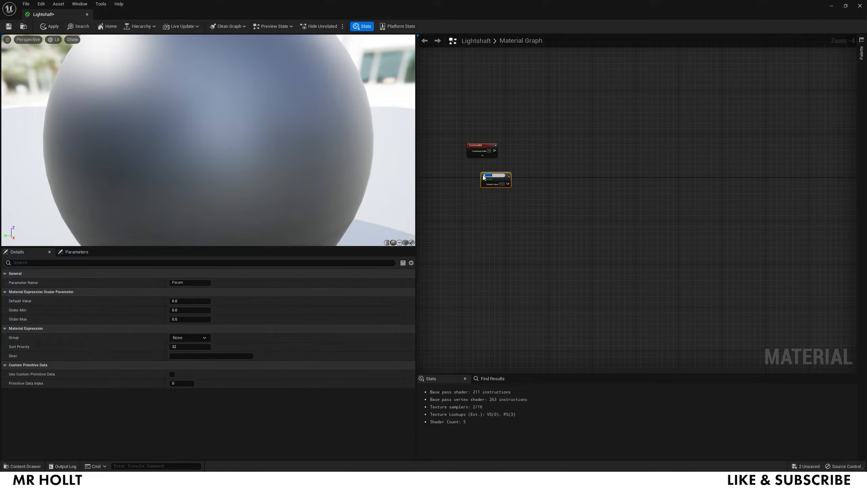
{"action": "left_click", "coordinate": [197, 283]}
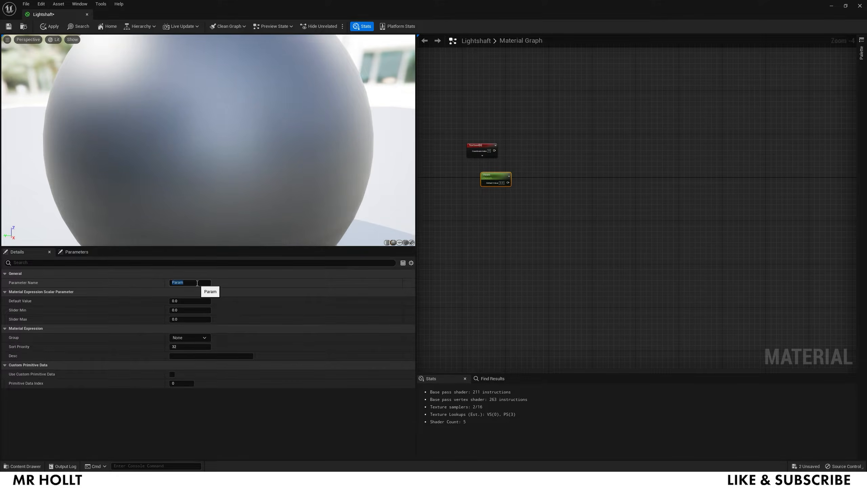
{"action": "key", "text": "ctrl+z"}
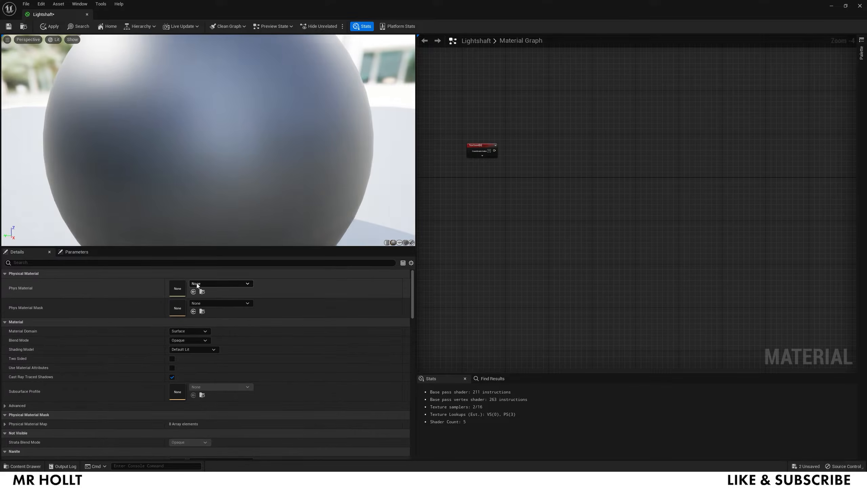
{"action": "left_click", "coordinate": [473, 177]}
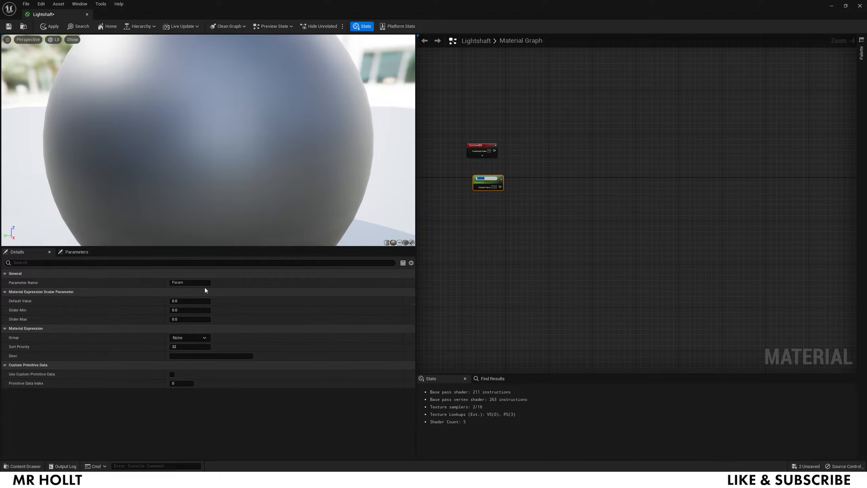
{"action": "type", "text": "CloudsSize"}
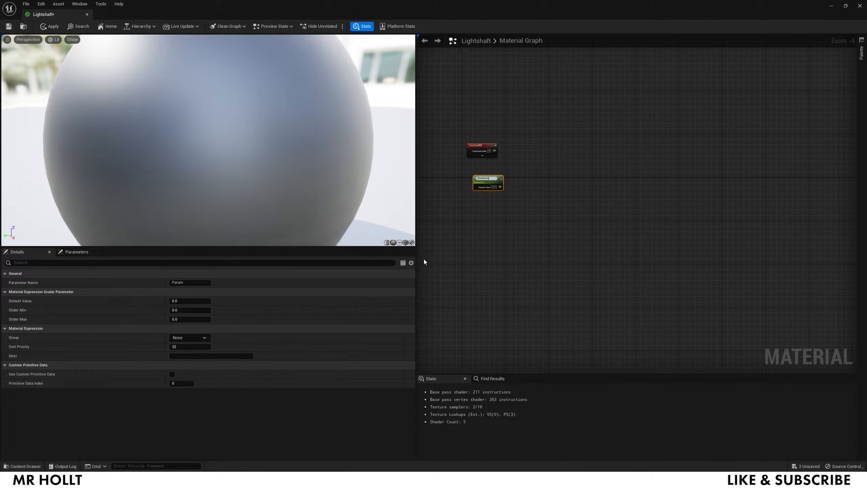
{"action": "left_click", "coordinate": [491, 218]}
{"action": "scroll", "coordinate": [493, 205], "scroll_direction": "up", "scroll_amount": 2}
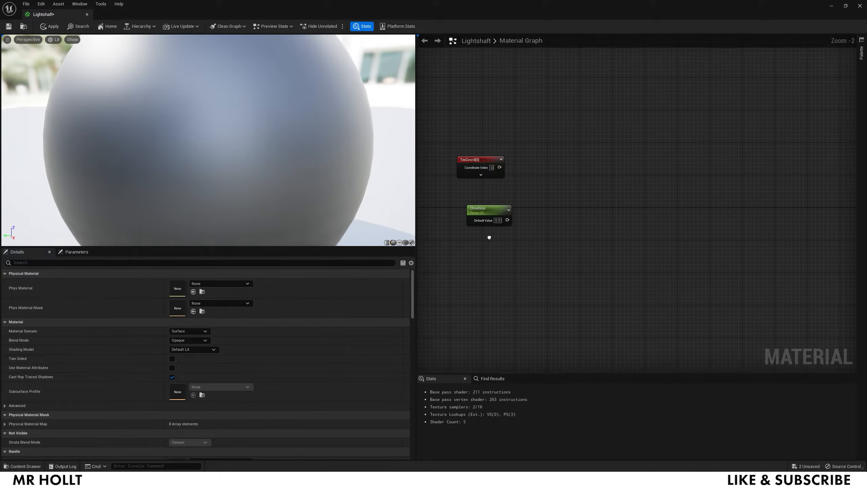
{"action": "left_click_drag", "start_coordinate": [489, 219], "coordinate": [479, 196]}
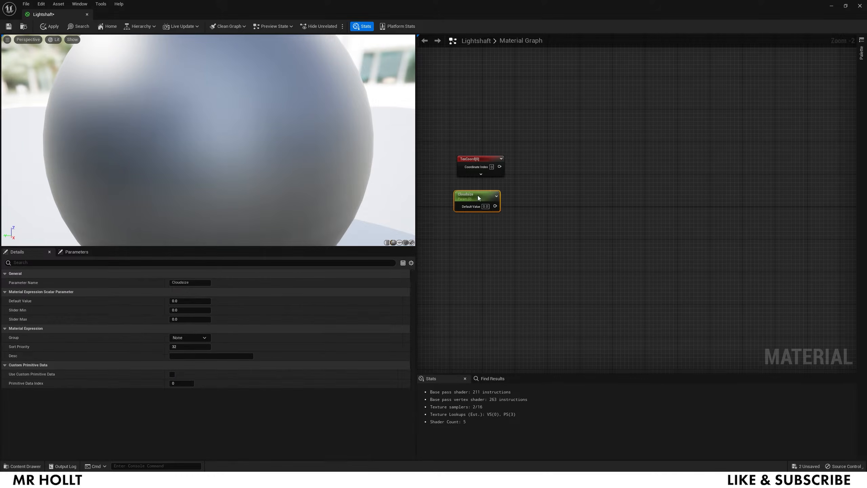
- Add a Time node with a Timemultiplier scalar parameter placed beside it
{"action": "right_click", "coordinate": [469, 249]}
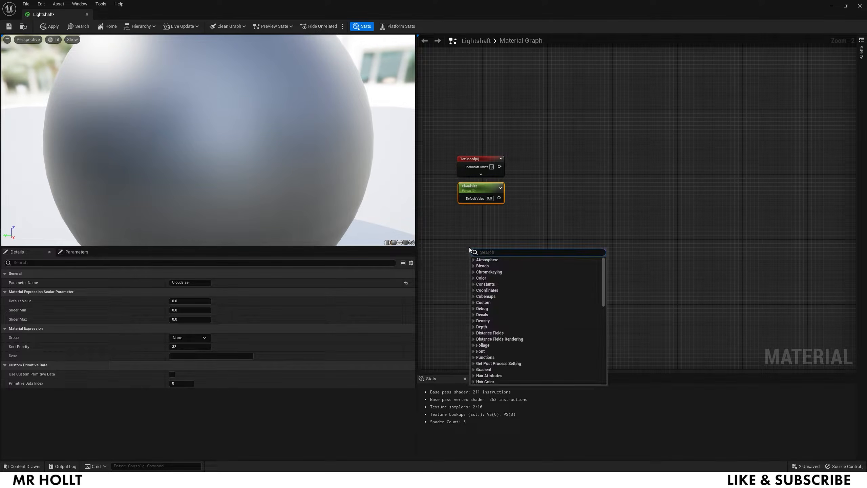
{"action": "type", "text": "time"}
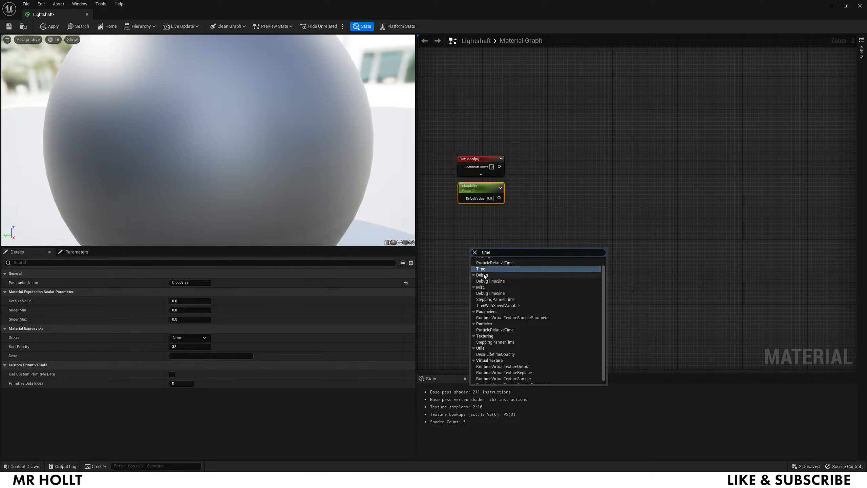
{"action": "left_click", "coordinate": [484, 276]}
{"action": "left_click_drag", "start_coordinate": [478, 246], "coordinate": [471, 231]}
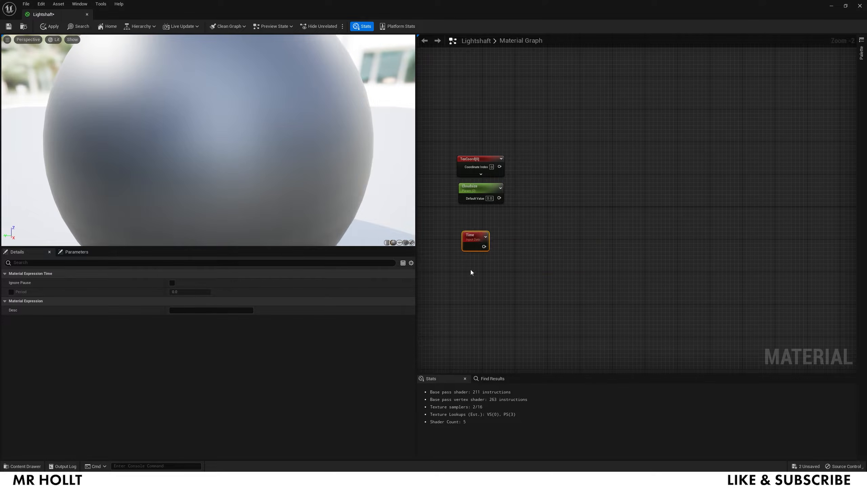
{"action": "left_click", "coordinate": [470, 270]}
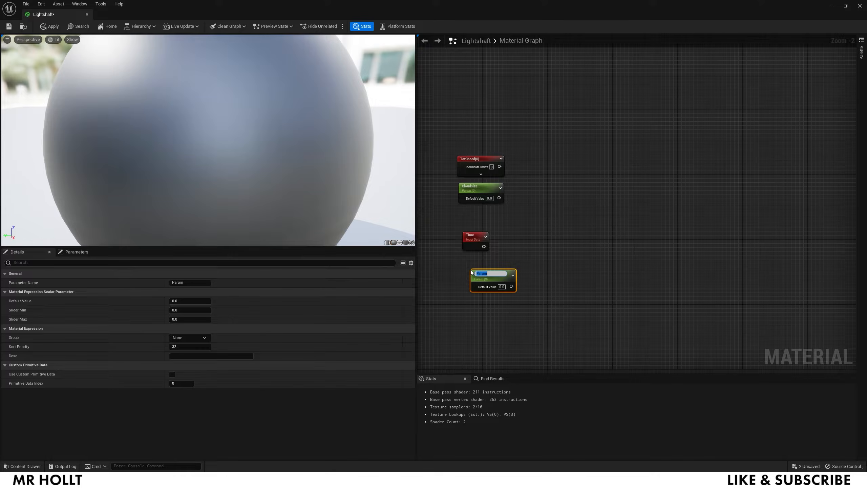
{"action": "type", "text": "Timemult"}
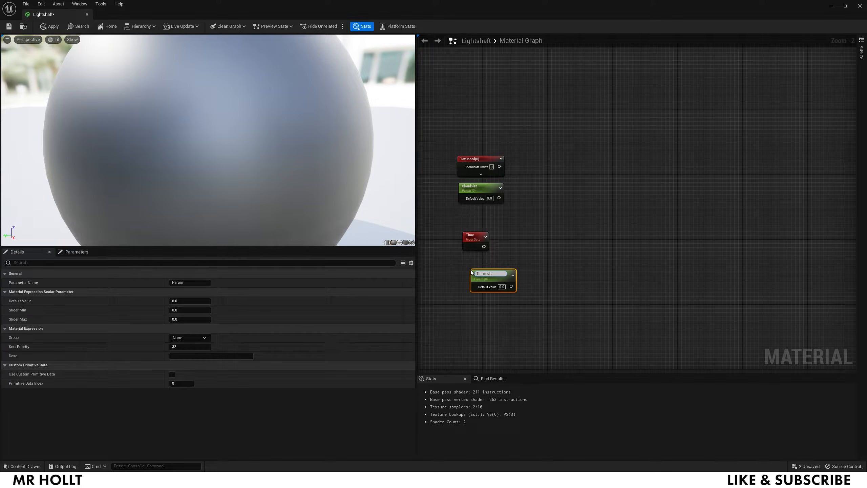
{"action": "left_click", "coordinate": [478, 325]}
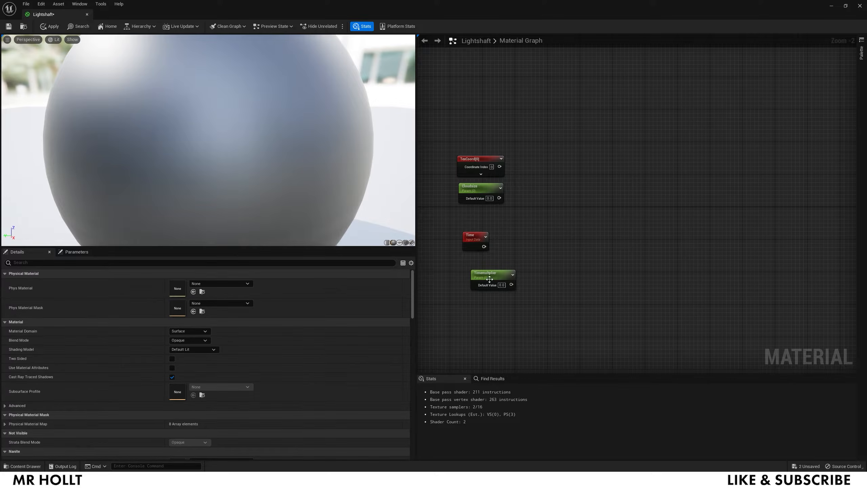
{"action": "left_click_drag", "start_coordinate": [504, 277], "coordinate": [487, 267]}
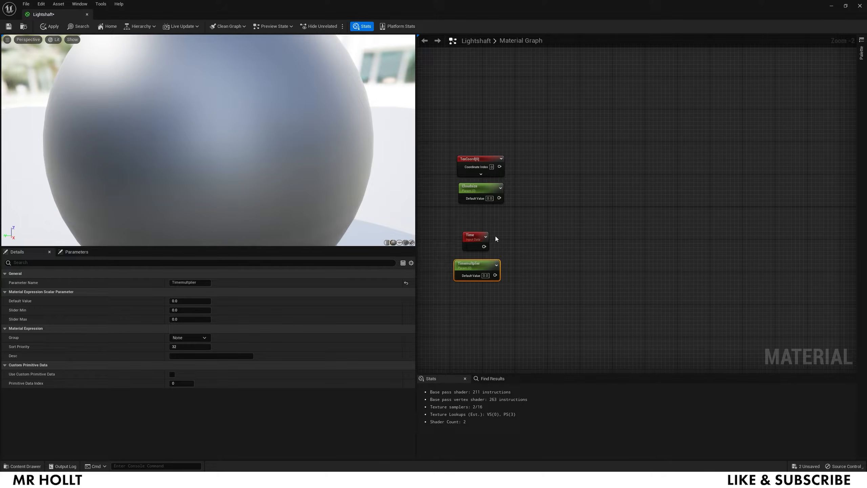
- Add two Multiply nodes and two Panner nodes, moving the Panners to the graph centre
{"action": "left_click", "coordinate": [543, 252]}
{"action": "left_click", "coordinate": [545, 178]}
{"action": "right_click", "coordinate": [627, 181]}
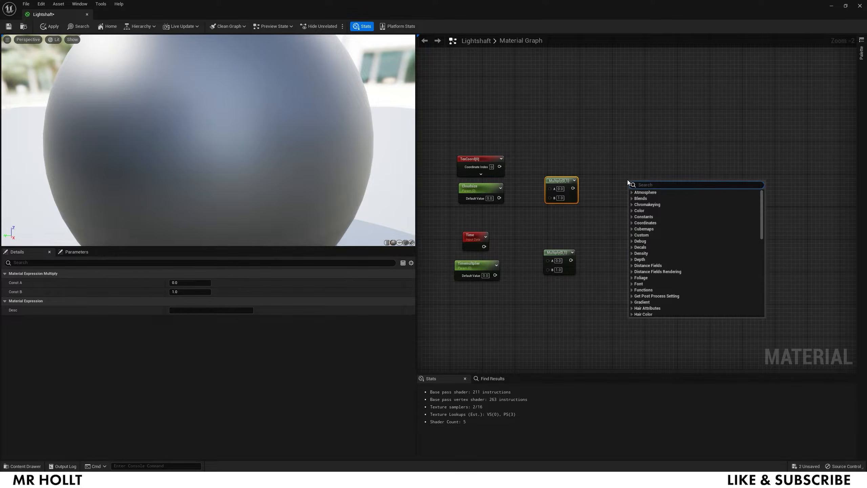
{"action": "type", "text": "panner"}
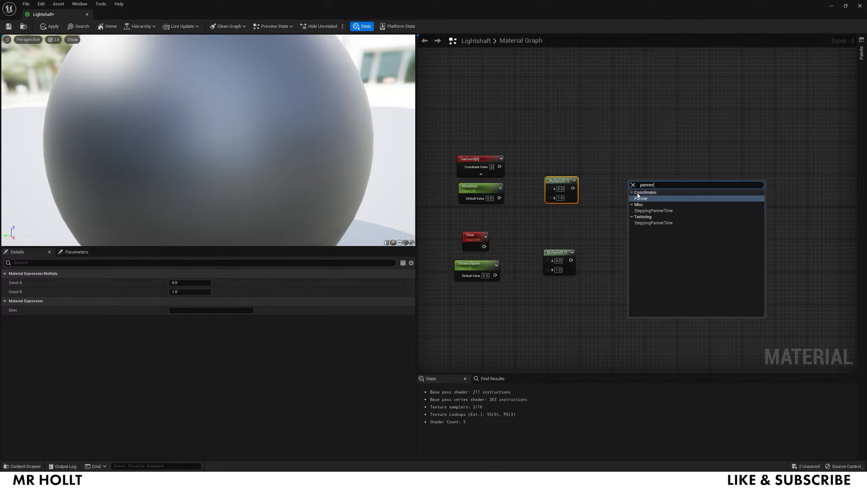
{"action": "left_click", "coordinate": [642, 200]}
{"action": "right_click", "coordinate": [642, 258]}
{"action": "type", "text": "p"}
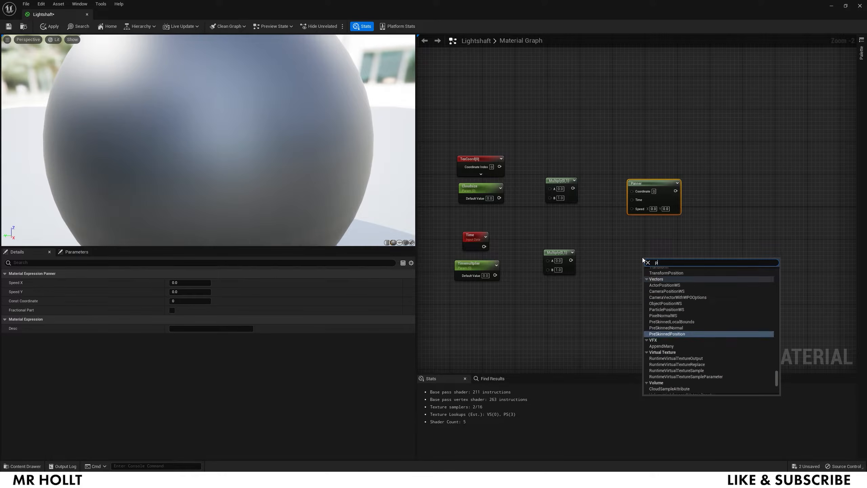
{"action": "type", "text": "anner"}
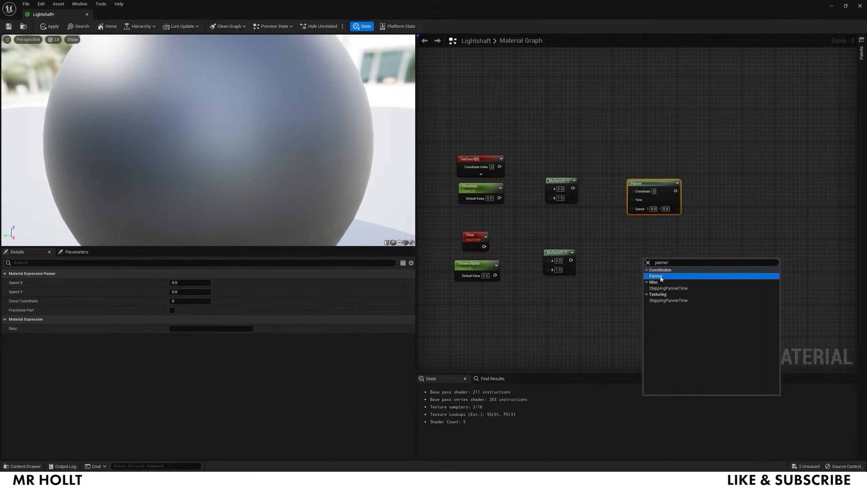
{"action": "left_click", "coordinate": [666, 276]}
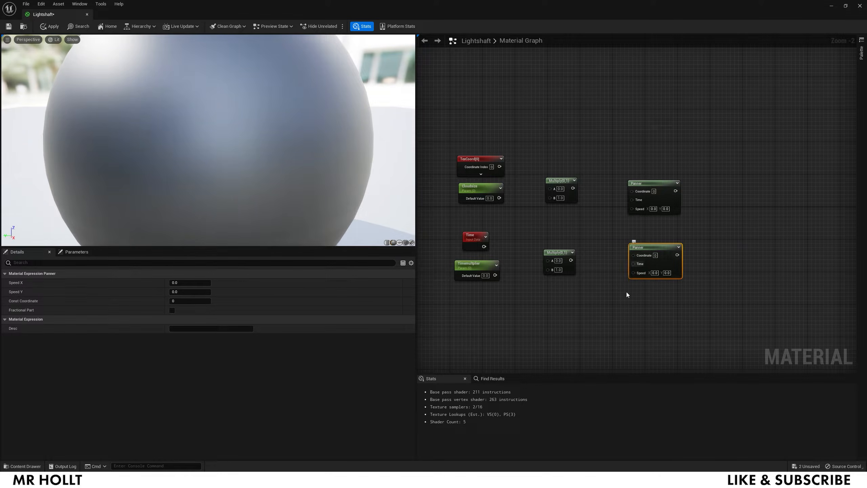
{"action": "right_click_drag", "start_coordinate": [733, 246], "coordinate": [556, 251]}
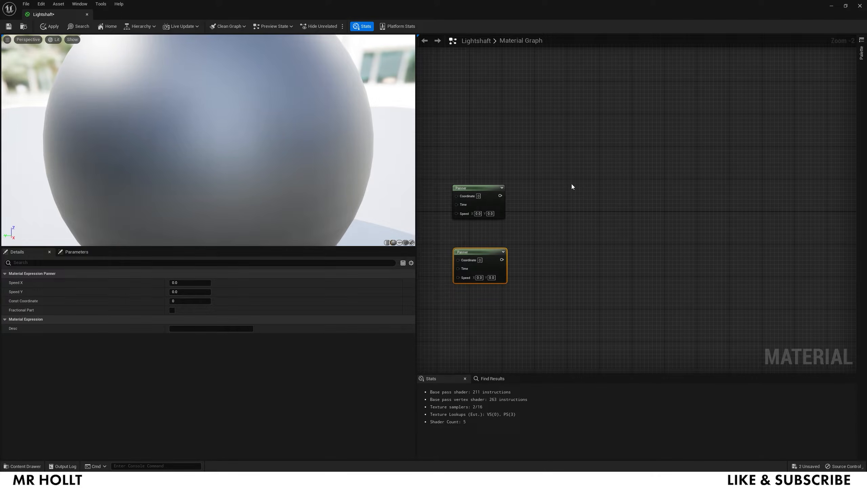
- Find T_Perlin_Noise_M in the Content Drawer and drop it in as a Texture Sample node
{"action": "key", "text": "ctrl+space"}
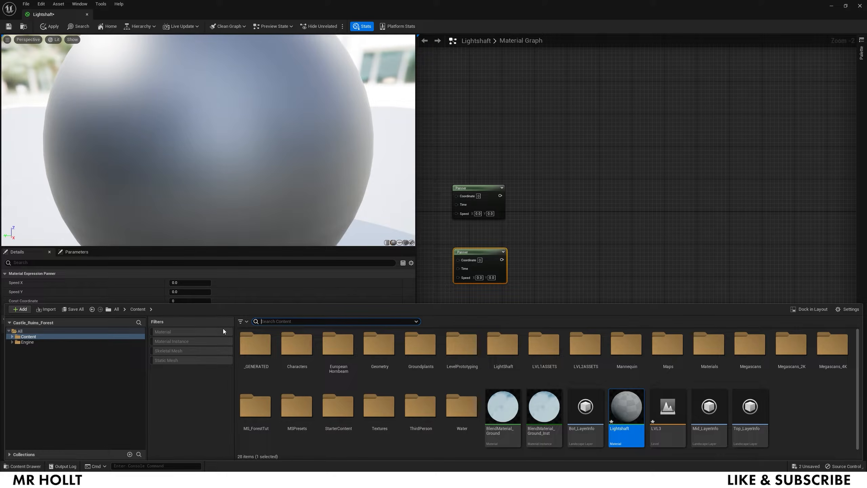
{"action": "type", "text": "perline"}
{"action": "key", "text": "BackSpace"}
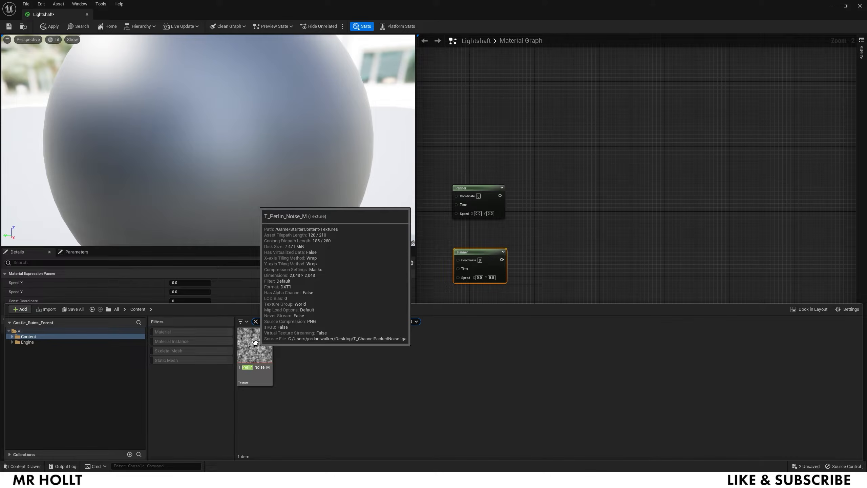
{"action": "left_click_drag", "start_coordinate": [255, 342], "coordinate": [550, 189]}
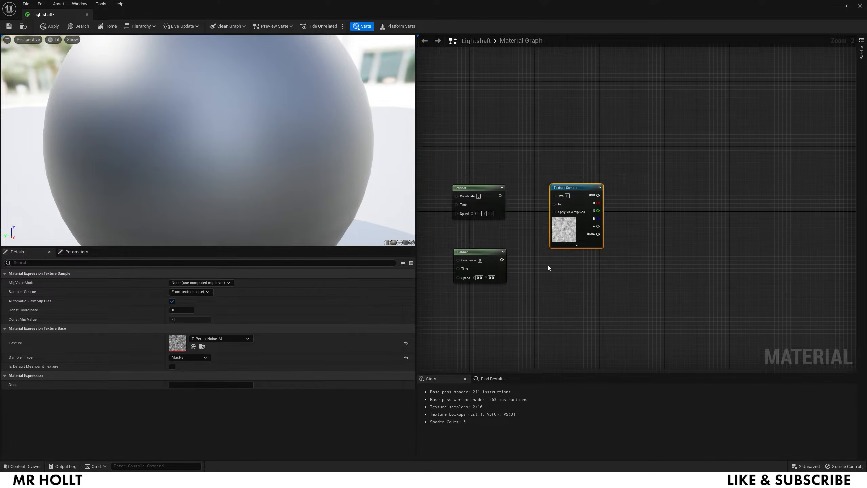
- Duplicate the Texture Sample and stack the two copies one above the other beside the Panners
{"action": "key", "text": "ctrl+d"}
{"action": "left_click_drag", "start_coordinate": [580, 185], "coordinate": [581, 155]}
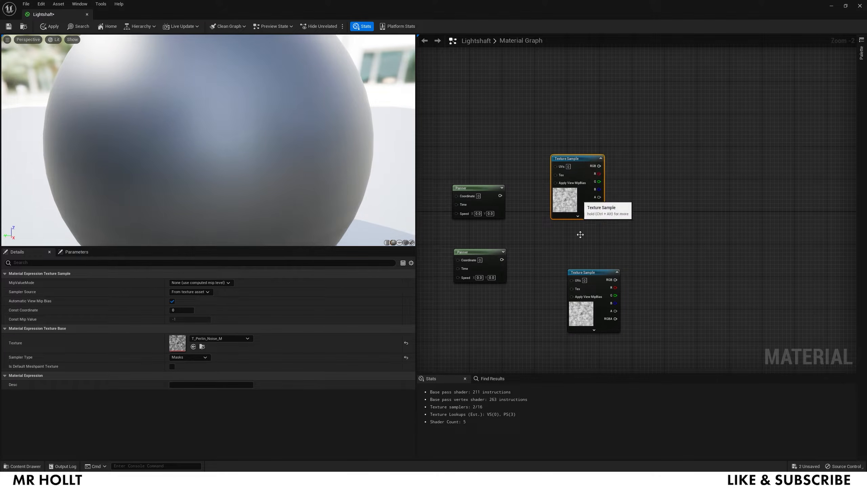
{"action": "left_click_drag", "start_coordinate": [588, 279], "coordinate": [572, 254]}
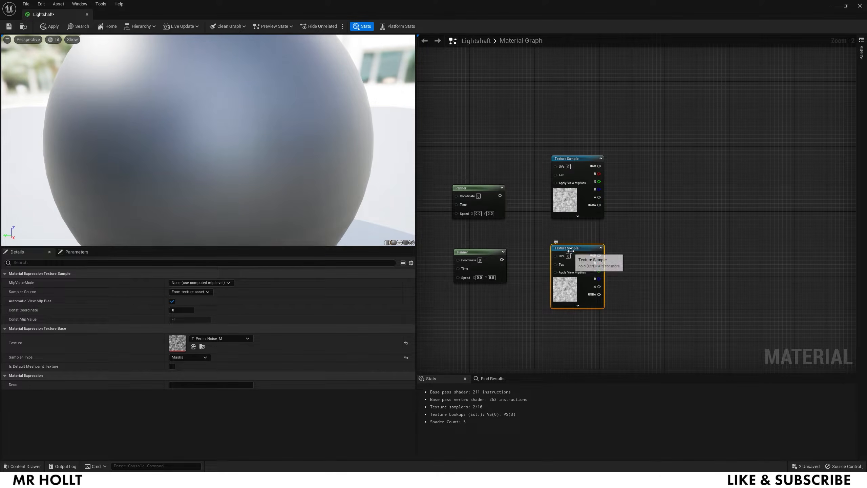
{"action": "right_click_drag", "start_coordinate": [440, 235], "coordinate": [567, 236]}
{"action": "scroll", "coordinate": [567, 236], "scroll_direction": "down", "scroll_amount": 1}
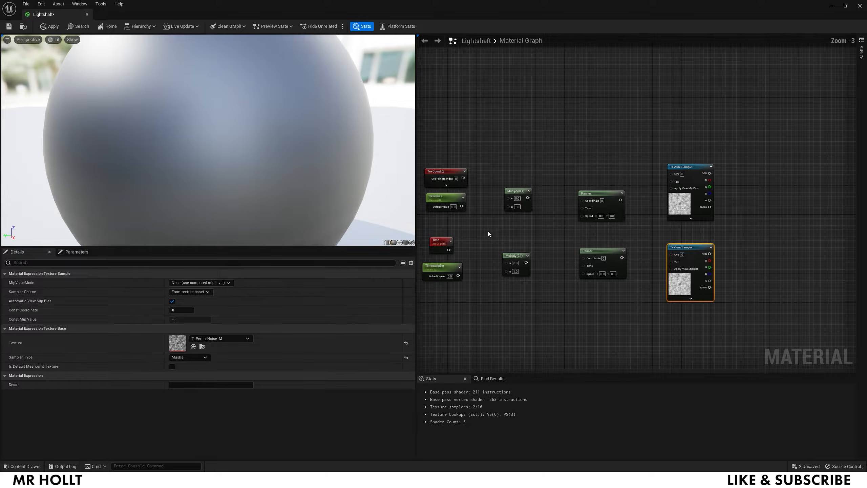
- Wire TexCoord into the upper Multiply, and Time and the time multiplier into the lower Multiply
{"action": "right_click_drag", "start_coordinate": [482, 232], "coordinate": [506, 228]}
{"action": "left_click_drag", "start_coordinate": [488, 173], "coordinate": [610, 196]}
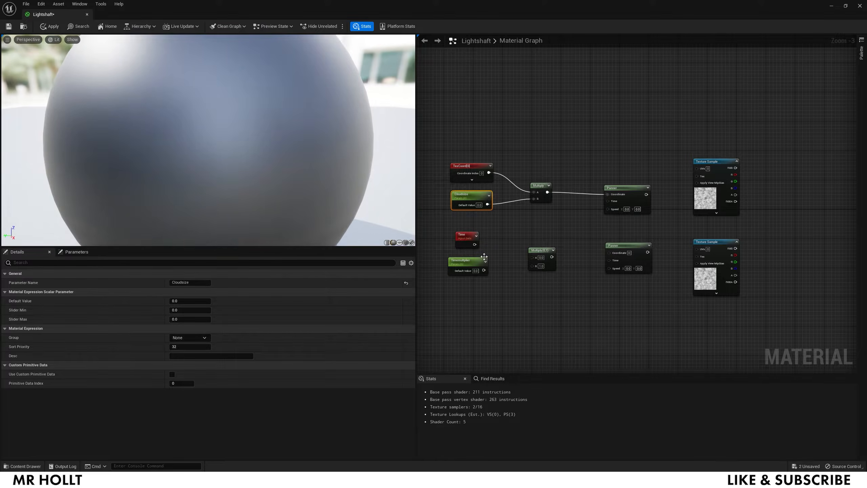
{"action": "left_click_drag", "start_coordinate": [475, 244], "coordinate": [531, 257]}
{"action": "left_click_drag", "start_coordinate": [483, 271], "coordinate": [532, 264]}
- Connect the Multiplies to both Panners' Time and Coordinate, and each Panner to its Texture Sample's UVs
{"action": "left_click_drag", "start_coordinate": [546, 257], "coordinate": [611, 260]}
{"action": "left_click_drag", "start_coordinate": [546, 257], "coordinate": [608, 203]}
{"action": "left_click_drag", "start_coordinate": [548, 192], "coordinate": [608, 253]}
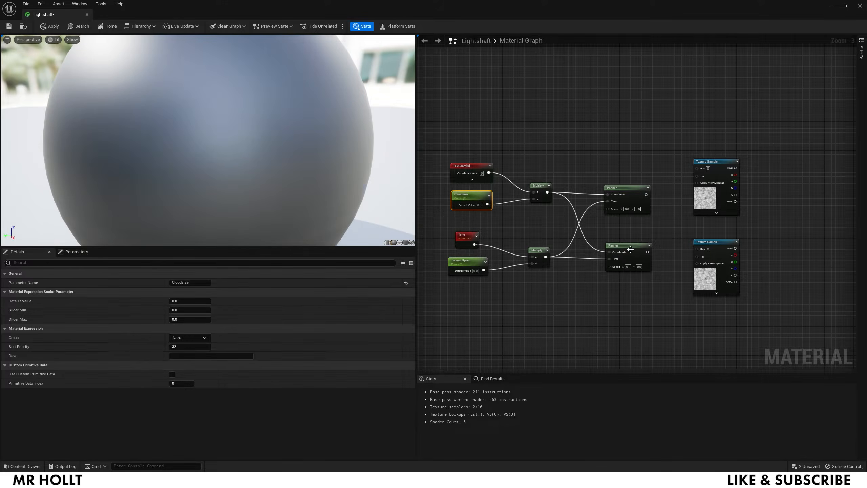
{"action": "left_click_drag", "start_coordinate": [646, 195], "coordinate": [697, 168]}
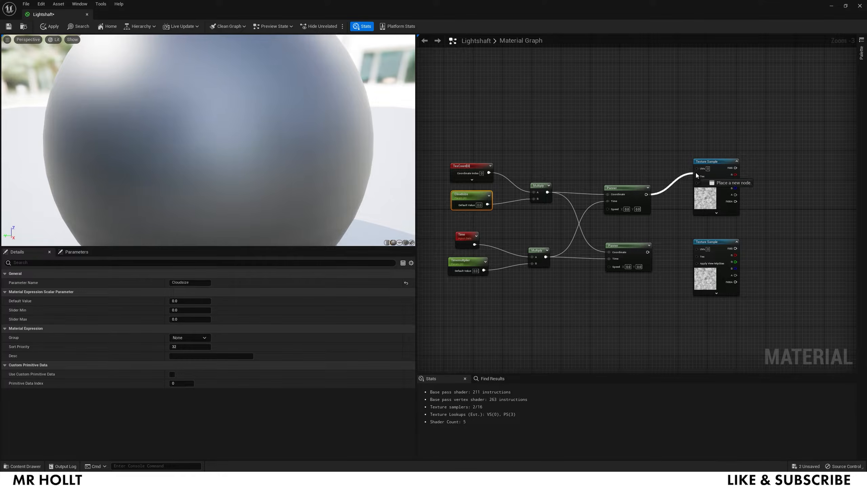
{"action": "left_click_drag", "start_coordinate": [647, 252], "coordinate": [697, 249]}
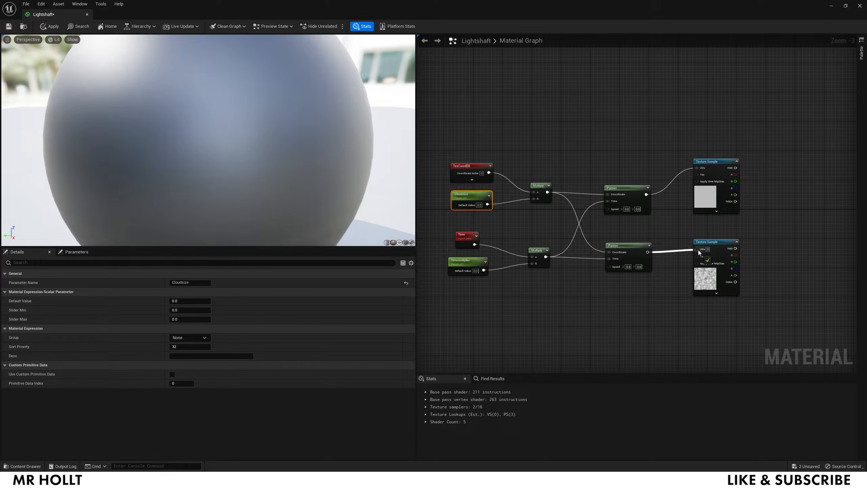
{"action": "right_click_drag", "start_coordinate": [711, 222], "coordinate": [512, 222]}
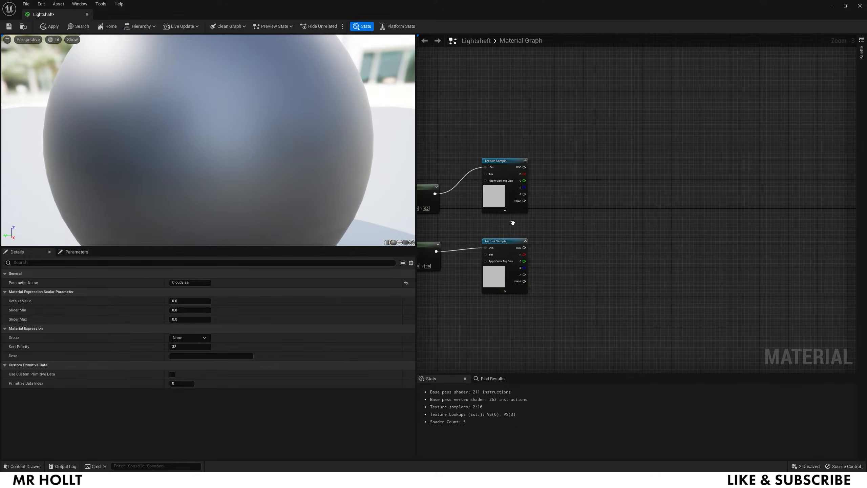
- Add a Cloud Contrast scalar parameter and two Power nodes next to the noise samples
{"action": "left_click", "coordinate": [547, 213]}
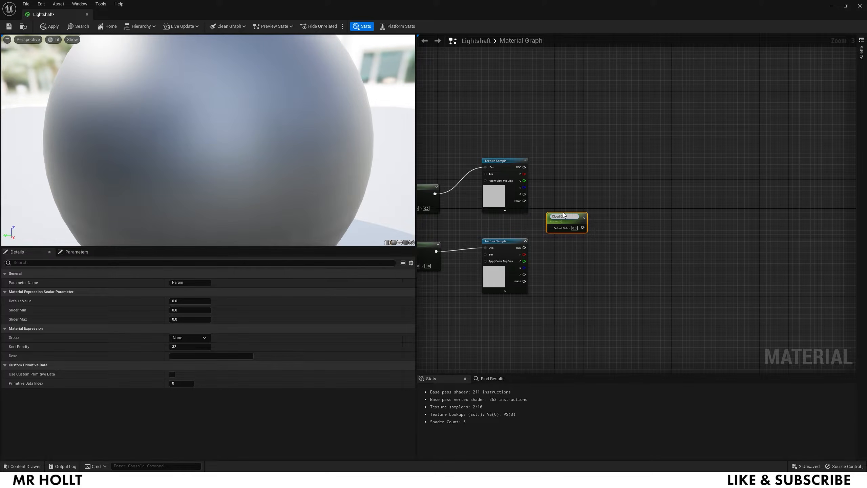
{"action": "key", "text": "Return"}
{"action": "right_click", "coordinate": [582, 180]}
{"action": "type", "text": "popwer"}
{"action": "key", "text": "BackSpace"}
{"action": "key", "text": "BackSpace"}
{"action": "key", "text": "BackSpace"}
{"action": "key", "text": "BackSpace"}
{"action": "type", "text": "we"}
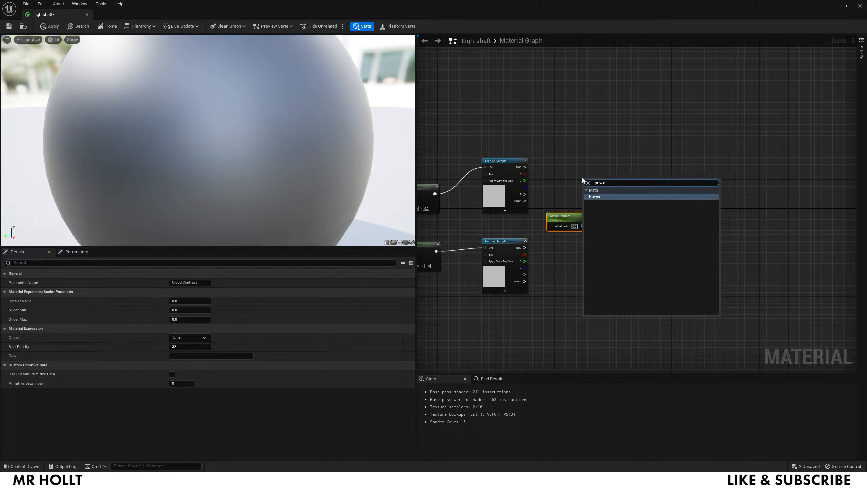
{"action": "left_click", "coordinate": [595, 197]}
{"action": "right_click", "coordinate": [572, 274]}
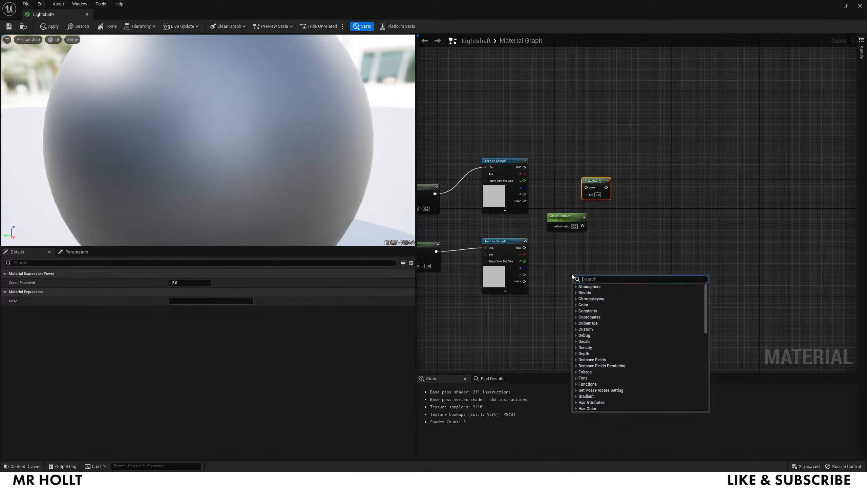
{"action": "type", "text": "powe"}
{"action": "left_click", "coordinate": [584, 292]}
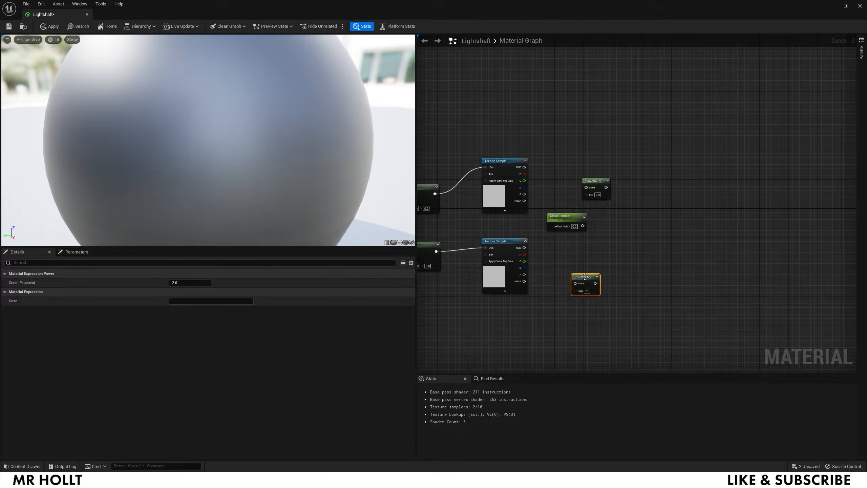
{"action": "left_click_drag", "start_coordinate": [587, 279], "coordinate": [603, 257]}
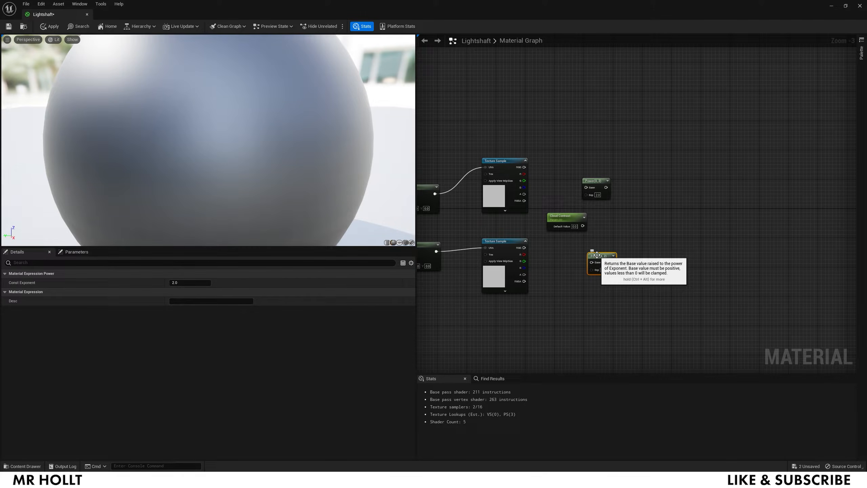
- Add an Add node; wire noise RGBs into Powers with Cloud Contrast exponents, Powers into Add
{"action": "right_click", "coordinate": [652, 220]}
{"action": "type", "text": "add"}
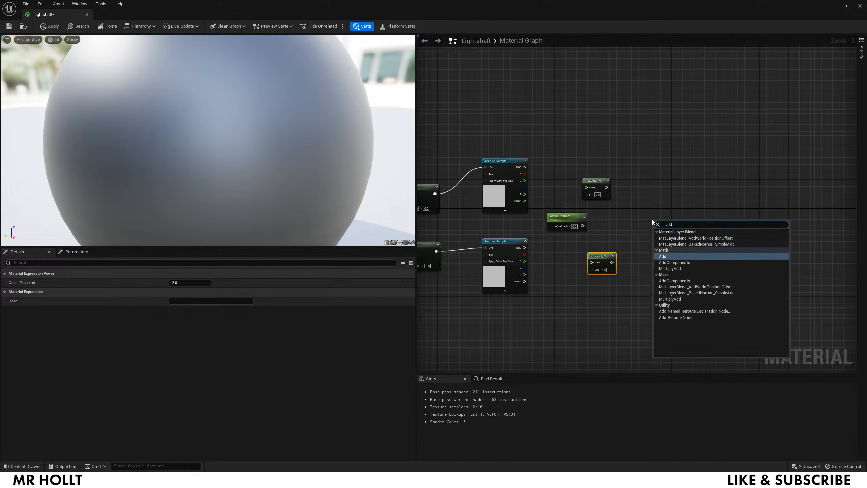
{"action": "left_click", "coordinate": [662, 256]}
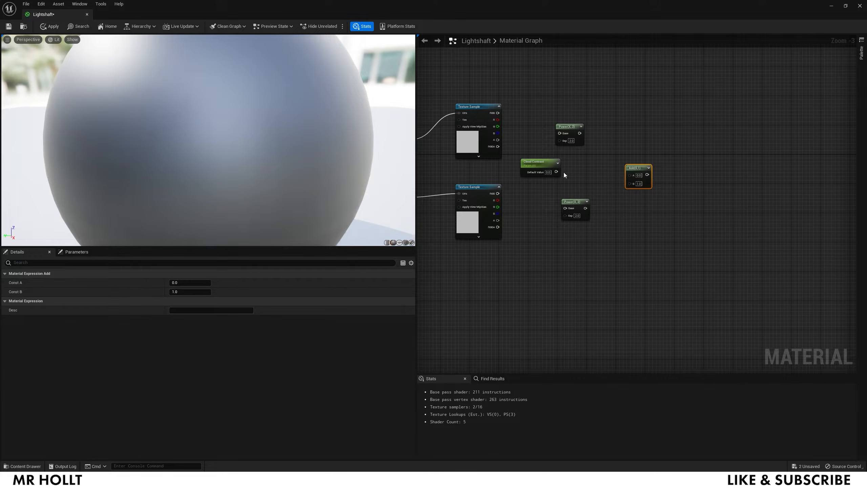
{"action": "left_click_drag", "start_coordinate": [556, 171], "coordinate": [560, 140]}
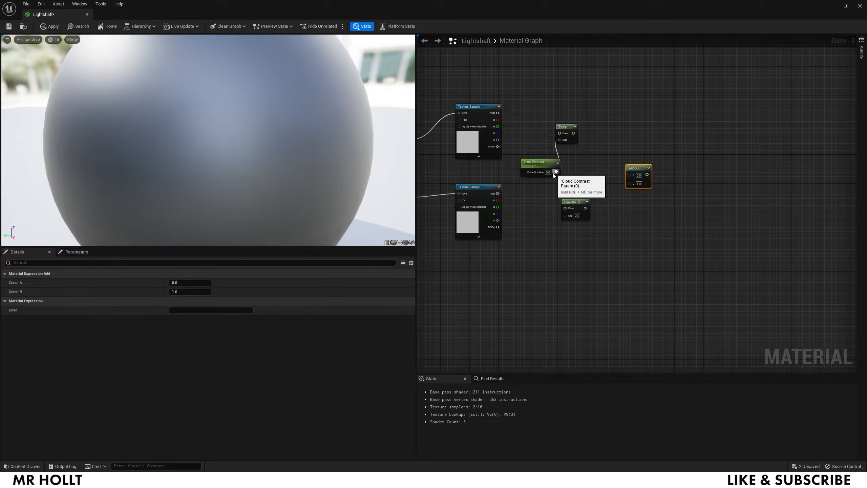
{"action": "left_click_drag", "start_coordinate": [556, 172], "coordinate": [565, 215]}
{"action": "left_click_drag", "start_coordinate": [498, 113], "coordinate": [559, 133]}
{"action": "left_click_drag", "start_coordinate": [497, 193], "coordinate": [630, 184]}
{"action": "left_click_drag", "start_coordinate": [573, 133], "coordinate": [629, 175]}
{"action": "right_click_drag", "start_coordinate": [604, 186], "coordinate": [835, 190]}
- Set the Cloudsize default to 3.0 and the time multiplier default to 1.0
{"action": "right_click_drag", "start_coordinate": [466, 156], "coordinate": [529, 164]}
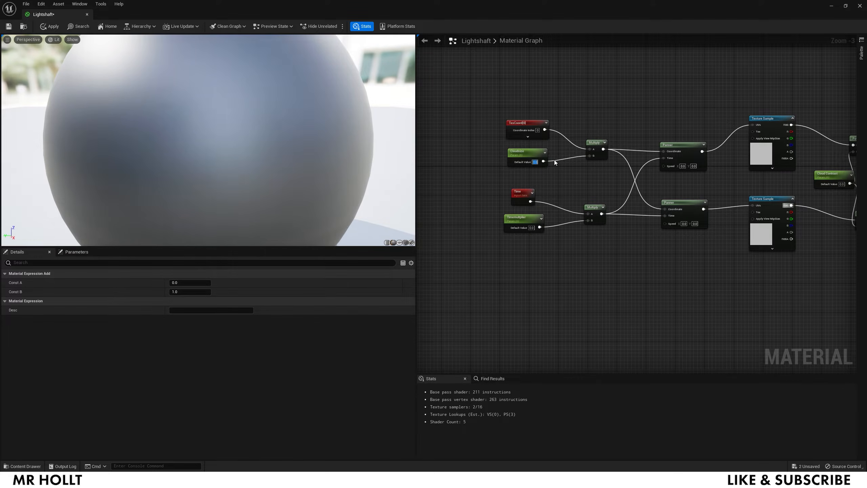
{"action": "type", "text": "3"}
{"action": "key", "text": "Tab"}
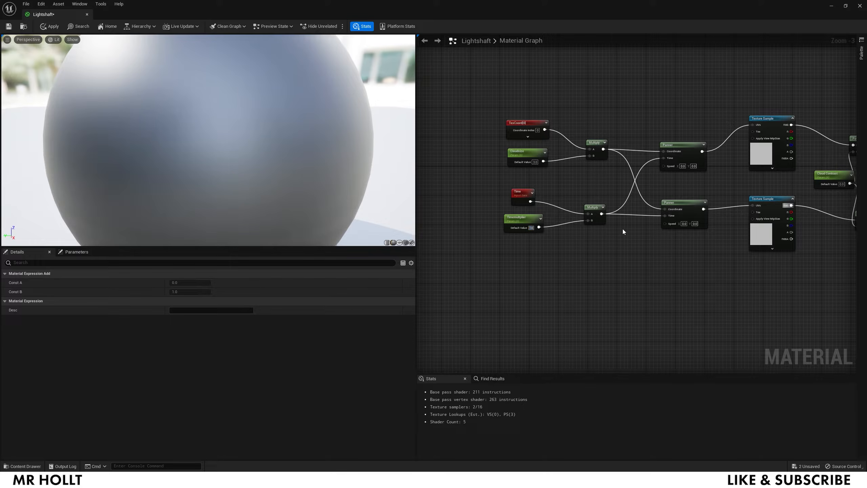
{"action": "key", "text": "Return"}
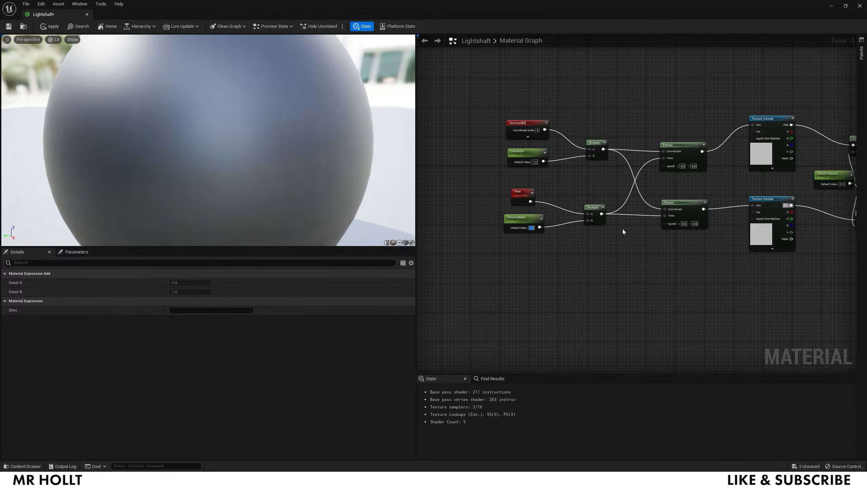
{"action": "right_click_drag", "start_coordinate": [702, 263], "coordinate": [512, 257]}
{"action": "right_click_drag", "start_coordinate": [497, 171], "coordinate": [516, 171]}
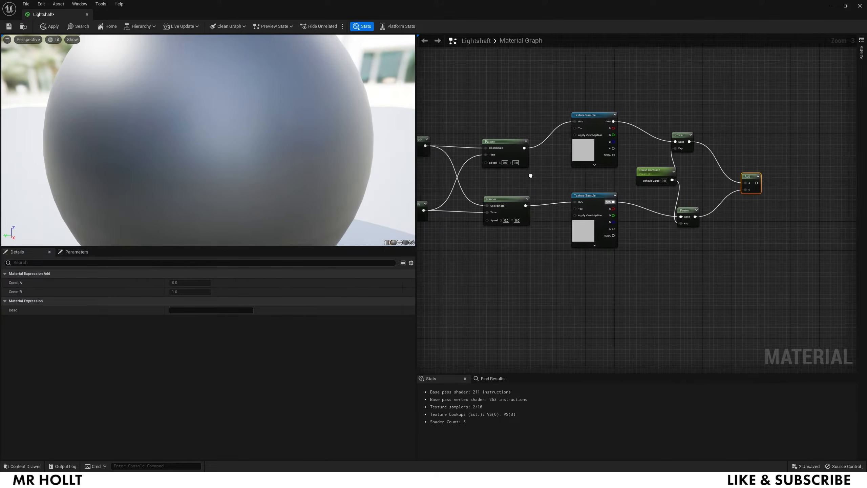
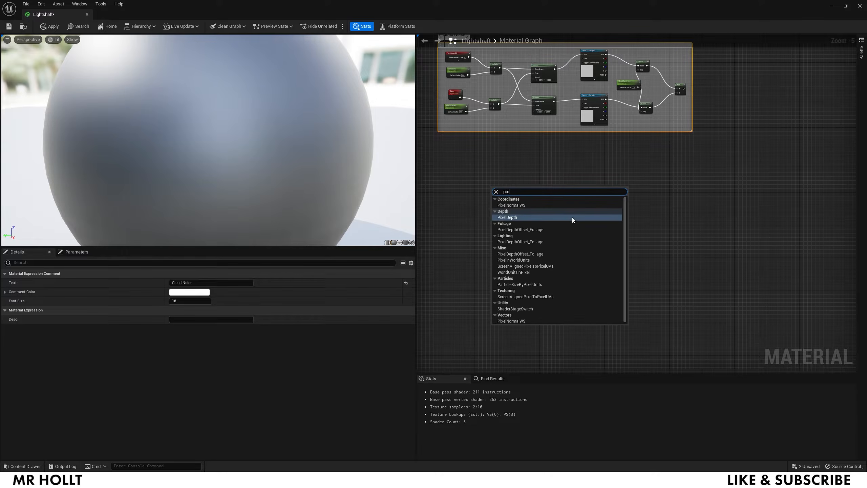
- Place a PixelDepth node in the graph below the Cloud Noise group
{"action": "left_click", "coordinate": [540, 215]}
- Add a scalar parameter named 'Depthfadedistance' next to PixelDepth
{"action": "scroll", "coordinate": [512, 210], "scroll_direction": "up", "scroll_amount": 3}
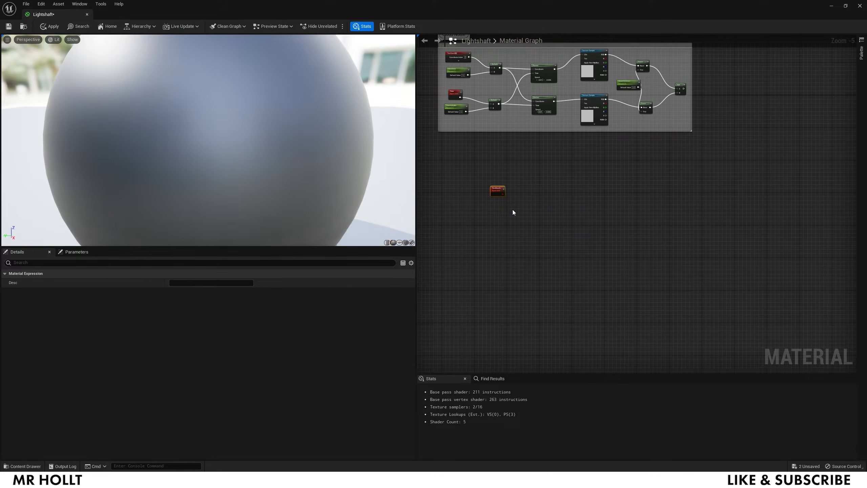
{"action": "right_click_drag", "start_coordinate": [499, 209], "coordinate": [550, 220]}
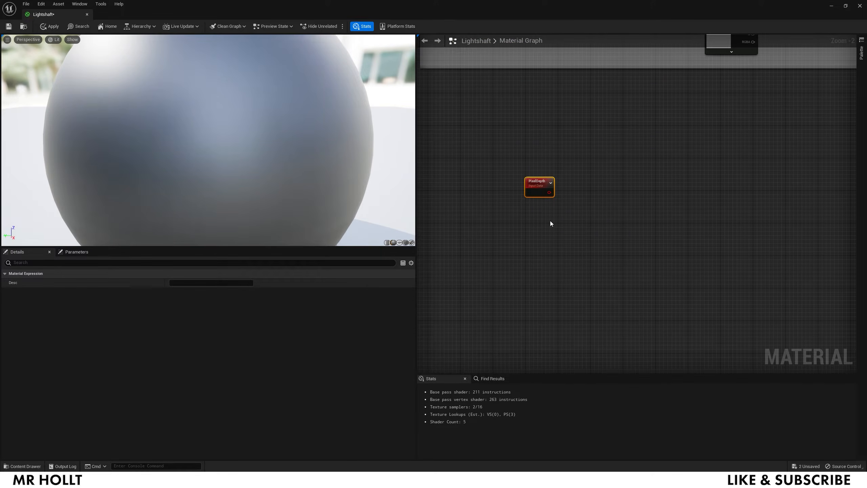
{"action": "left_click", "coordinate": [539, 221]}
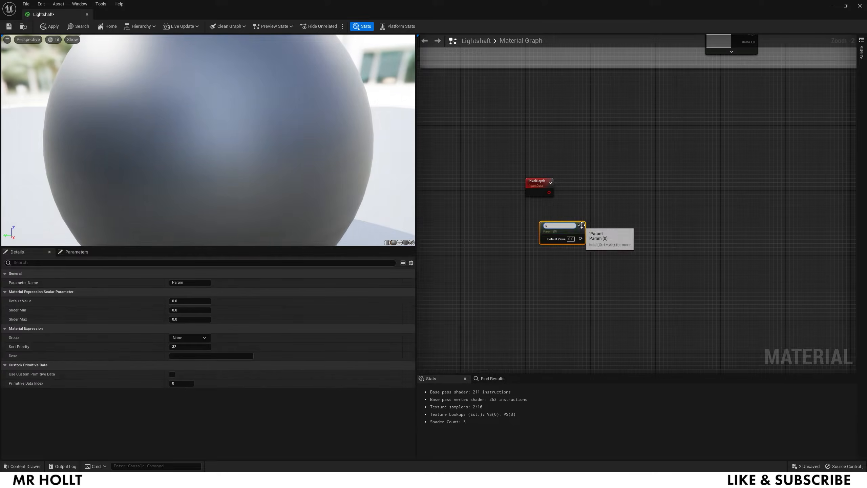
{"action": "type", "text": "sDepth"}
{"action": "key", "text": "ctrl+a"}
{"action": "type", "text": "Depth"}
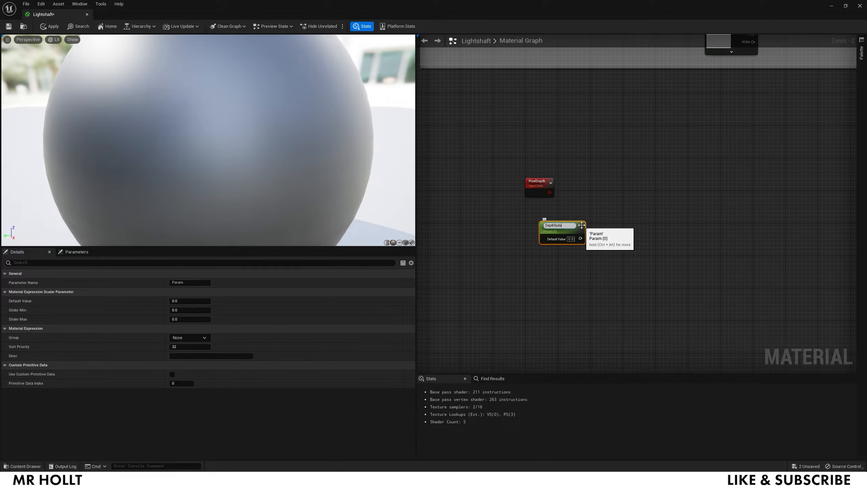
{"action": "type", "text": "fadedistance"}
{"action": "key", "text": "Return"}
{"action": "left_click_drag", "start_coordinate": [558, 225], "coordinate": [539, 220]}
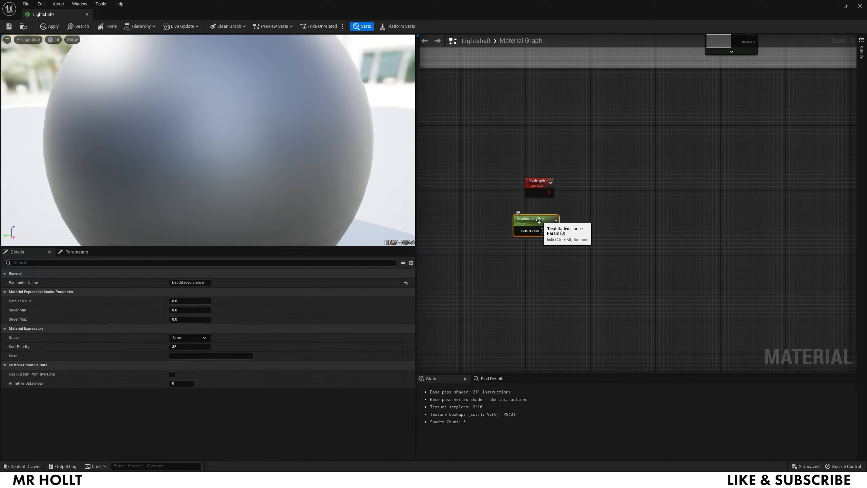
- Add Divide and Saturate nodes, dividing PixelDepth by Depthfadedistance
{"action": "right_click", "coordinate": [586, 195]}
{"action": "type", "text": "divid"}
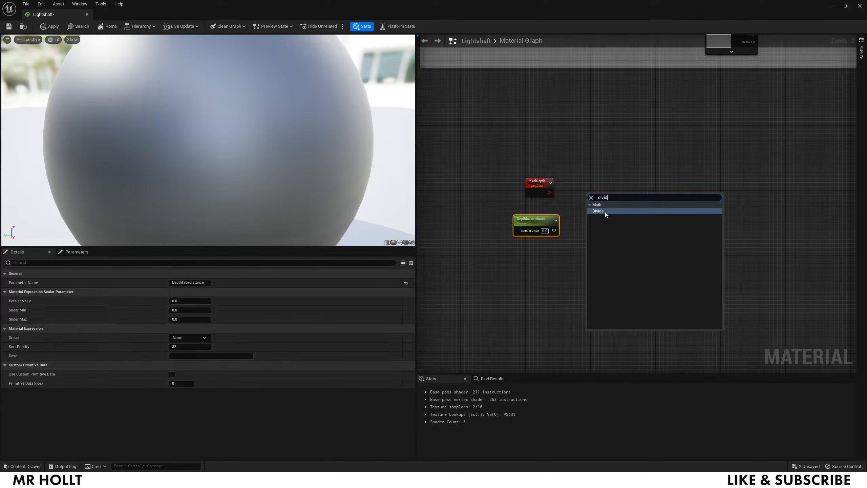
{"action": "left_click", "coordinate": [606, 211]}
{"action": "right_click", "coordinate": [616, 194]}
{"action": "type", "text": "satu"}
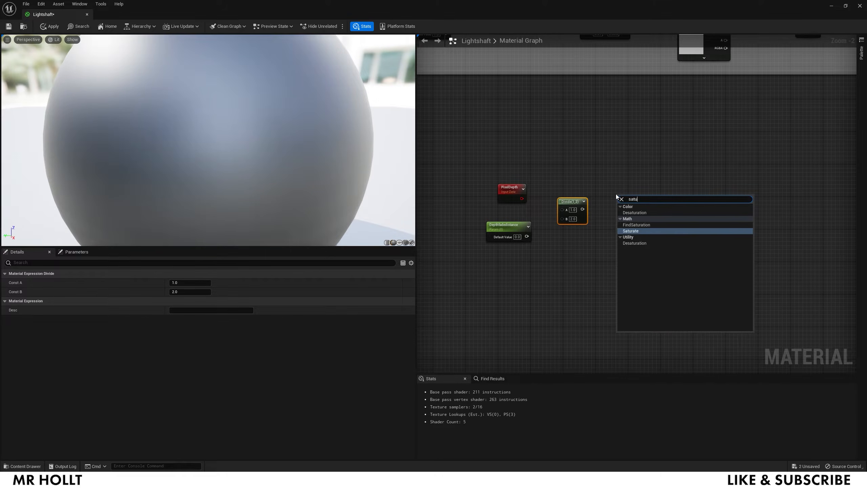
{"action": "left_click", "coordinate": [625, 231]}
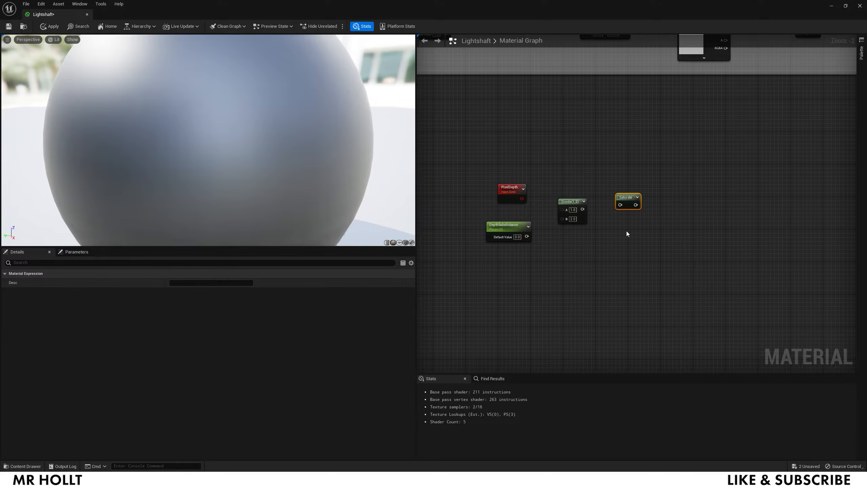
{"action": "right_click_drag", "start_coordinate": [645, 242], "coordinate": [594, 252]}
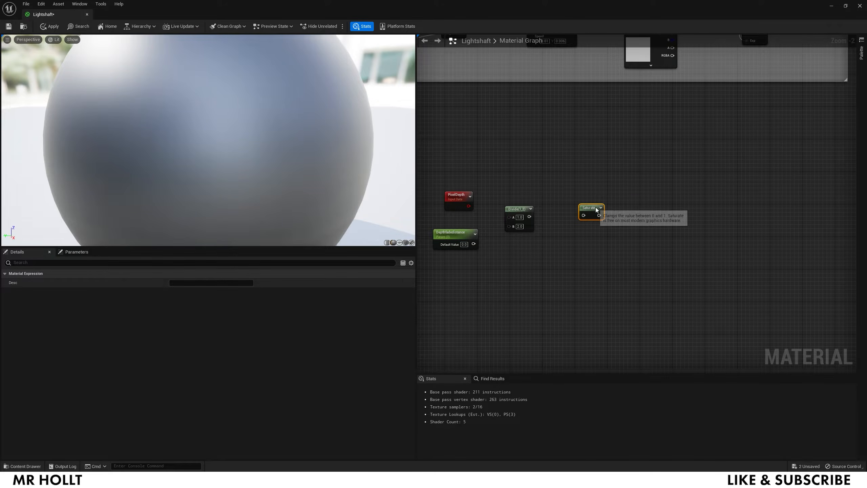
{"action": "left_click_drag", "start_coordinate": [517, 209], "coordinate": [539, 207]}
{"action": "left_click_drag", "start_coordinate": [468, 206], "coordinate": [534, 217]}
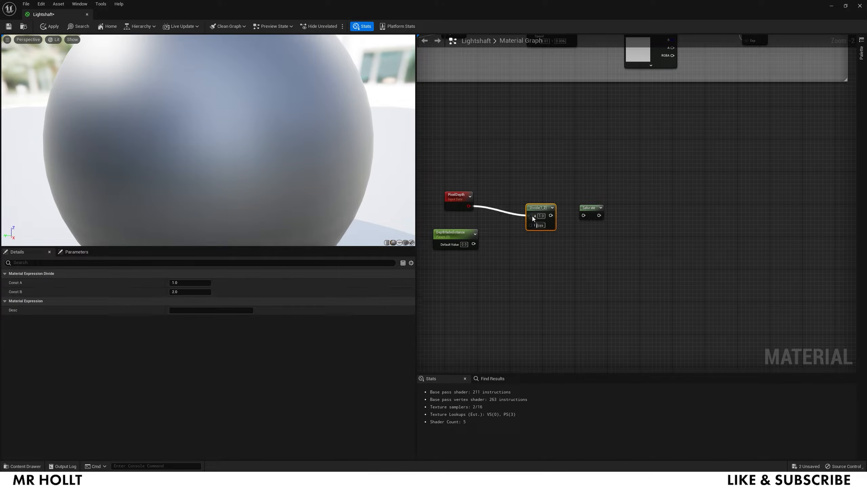
{"action": "left_click_drag", "start_coordinate": [473, 243], "coordinate": [587, 216]}
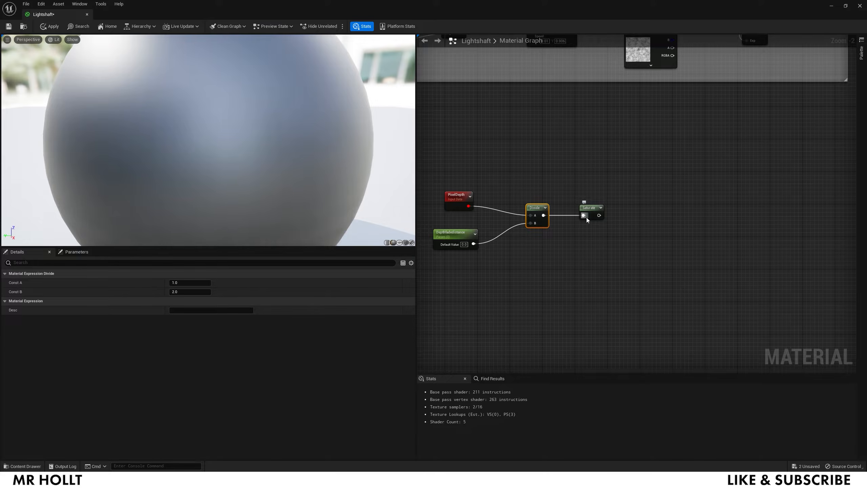
- Set Depthfadedistance to 1024 and wrap the four depth nodes in a 'Depthfade' comment
{"action": "type", "text": "100"}
{"action": "key", "text": "Return"}
{"action": "type", "text": "1024"}
{"action": "key", "text": "Return"}
{"action": "left_click_drag", "start_coordinate": [662, 174], "coordinate": [421, 286]}
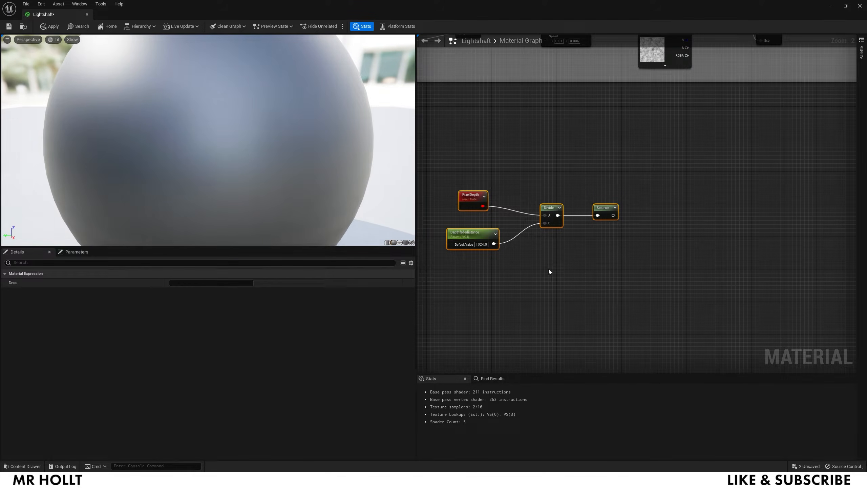
{"action": "type", "text": "c"}
{"action": "type", "text": "Depthfade"}
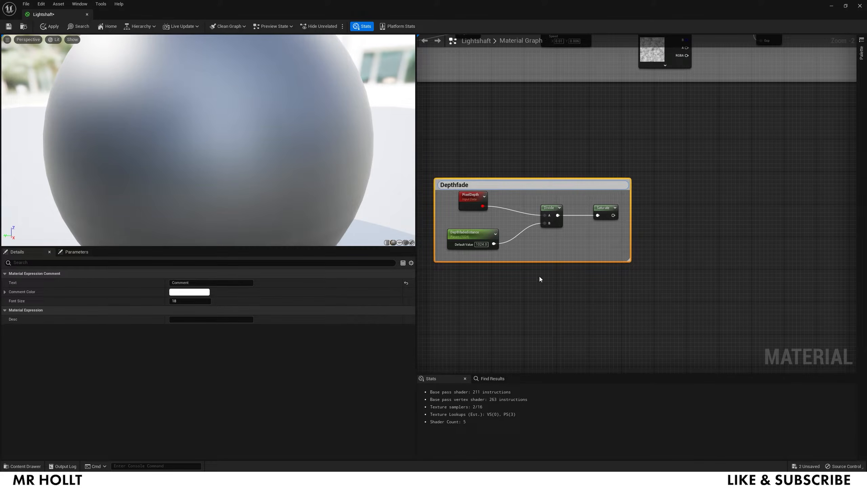
- Finish the Depthfade comment, move it right, and frame the area beside the material output
{"action": "left_click", "coordinate": [550, 291]}
{"action": "left_click_drag", "start_coordinate": [538, 184], "coordinate": [702, 168]}
{"action": "scroll", "coordinate": [605, 154], "scroll_direction": "down", "scroll_amount": 3}
{"action": "right_click_drag", "start_coordinate": [555, 170], "coordinate": [533, 174]}
{"action": "right_click_drag", "start_coordinate": [634, 96], "coordinate": [559, 151]}
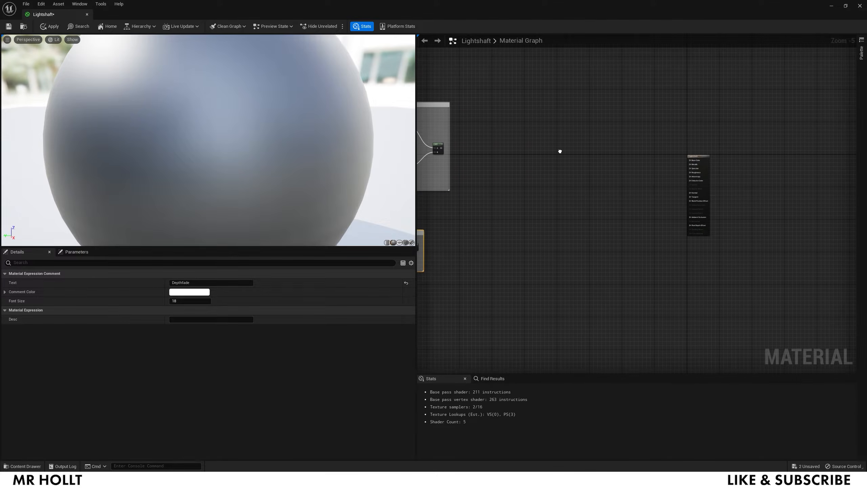
{"action": "scroll", "coordinate": [512, 126], "scroll_direction": "up", "scroll_amount": 1}
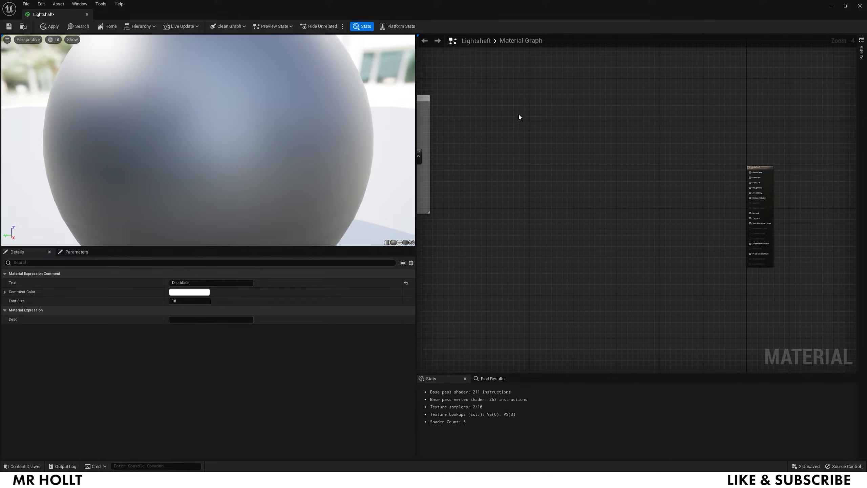
- Add a colour parameter, a 'color intensity' scalar and a Multiply combining them
{"action": "left_click", "coordinate": [520, 119]}
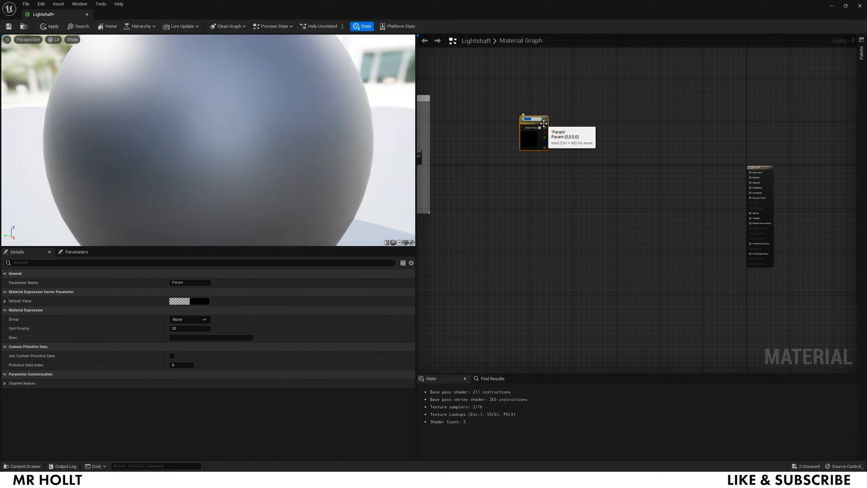
{"action": "scroll", "coordinate": [525, 174], "scroll_direction": "up", "scroll_amount": 1}
{"action": "left_click", "coordinate": [531, 202]}
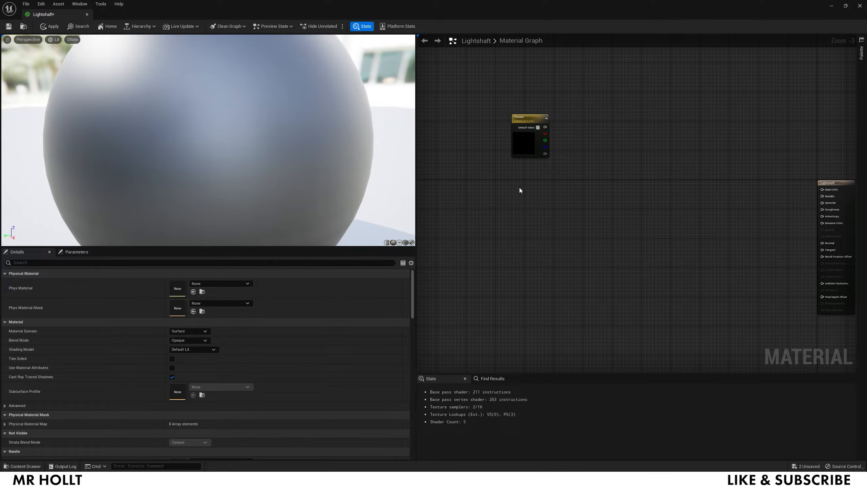
{"action": "left_click", "coordinate": [519, 187]}
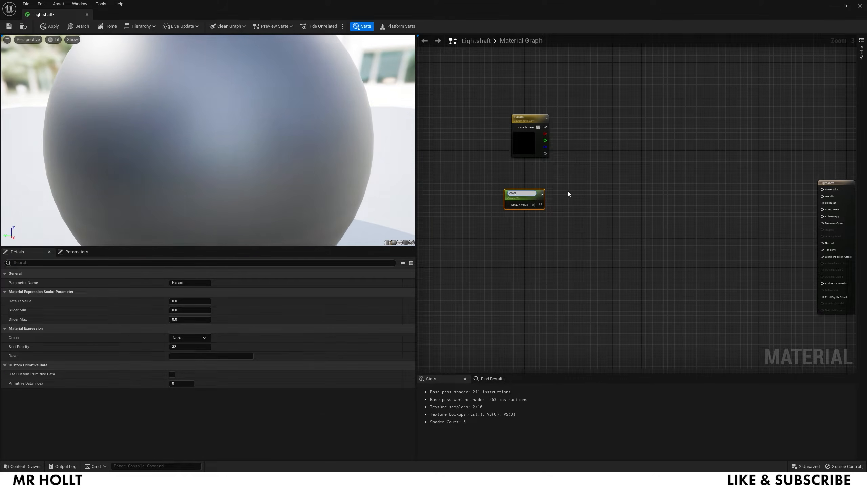
{"action": "type", "text": "color intesnity"}
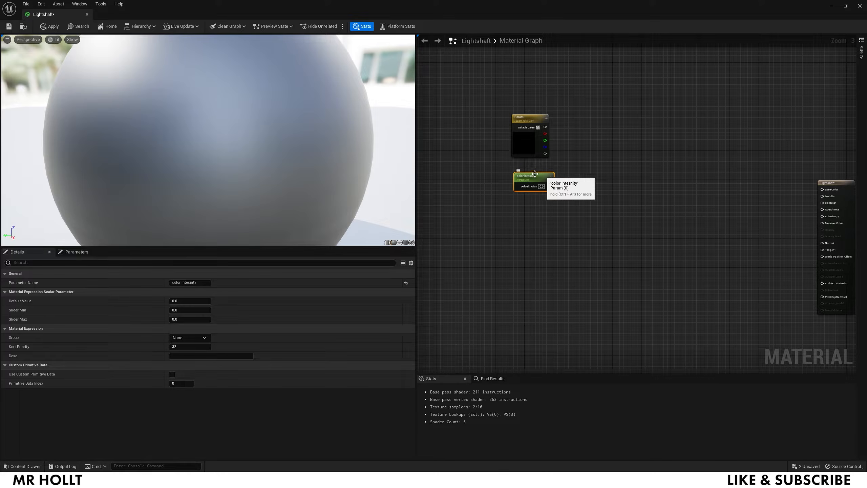
{"action": "left_click", "coordinate": [583, 138]}
{"action": "left_click_drag", "start_coordinate": [584, 148], "coordinate": [595, 156]}
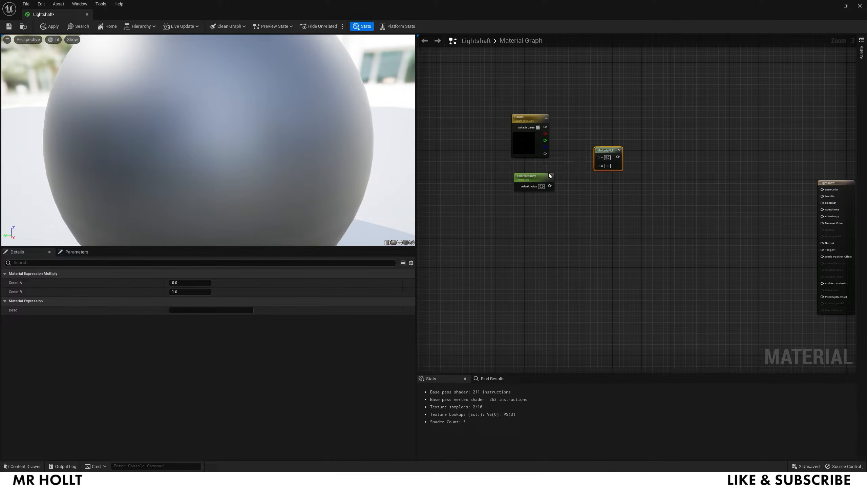
{"action": "left_click_drag", "start_coordinate": [550, 186], "coordinate": [598, 165]}
{"action": "left_click_drag", "start_coordinate": [545, 127], "coordinate": [599, 156]}
- Set the colour parameter to pure white
{"action": "double_click", "coordinate": [526, 143]}
{"action": "key", "text": "Escape"}
{"action": "double_click", "coordinate": [524, 142]}
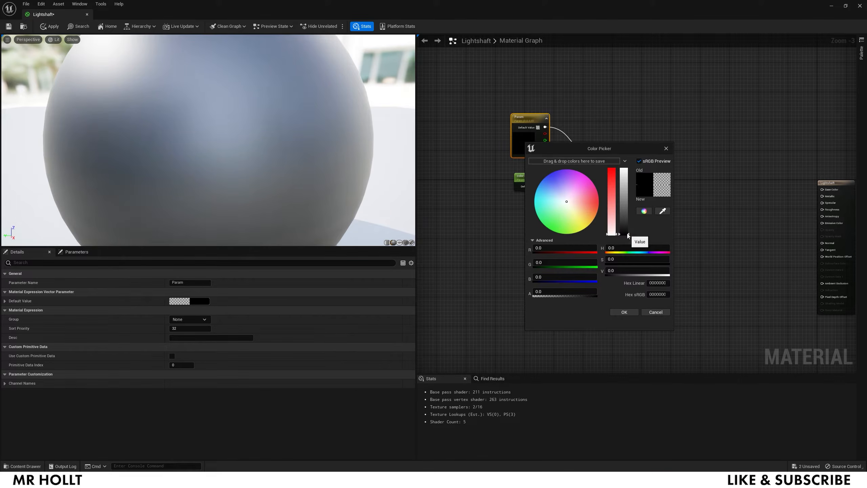
{"action": "left_click_drag", "start_coordinate": [623, 235], "coordinate": [623, 169]}
{"action": "left_click", "coordinate": [623, 312]}
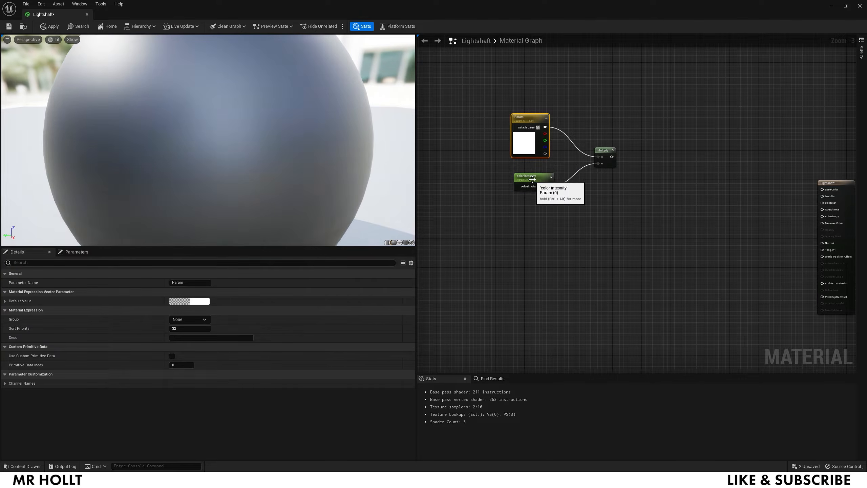
- Set the color intensity default value to 20
{"action": "left_click", "coordinate": [532, 179]}
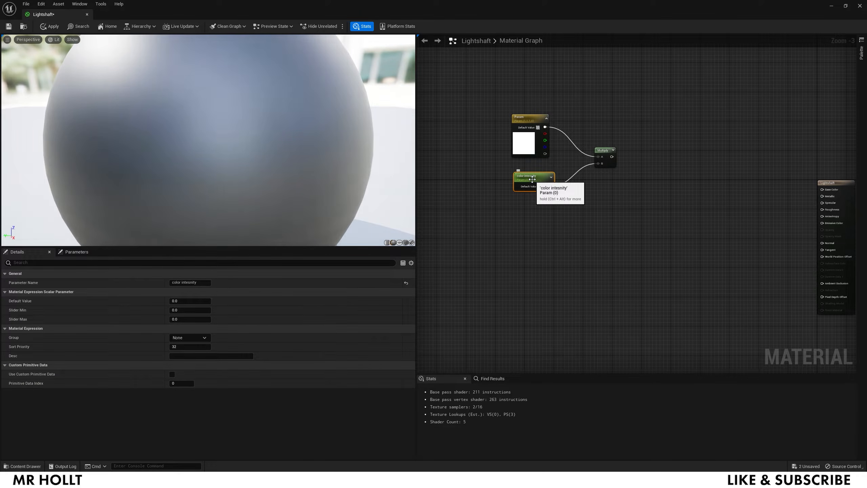
{"action": "left_click_drag", "start_coordinate": [532, 179], "coordinate": [532, 182]}
{"action": "left_click", "coordinate": [541, 190]}
{"action": "type", "text": "0.2"}
{"action": "key", "text": "Return"}
{"action": "left_click", "coordinate": [540, 190]}
{"action": "type", "text": "2"}
{"action": "key", "text": "Return"}
{"action": "type", "text": "20"}
{"action": "key", "text": "Return"}
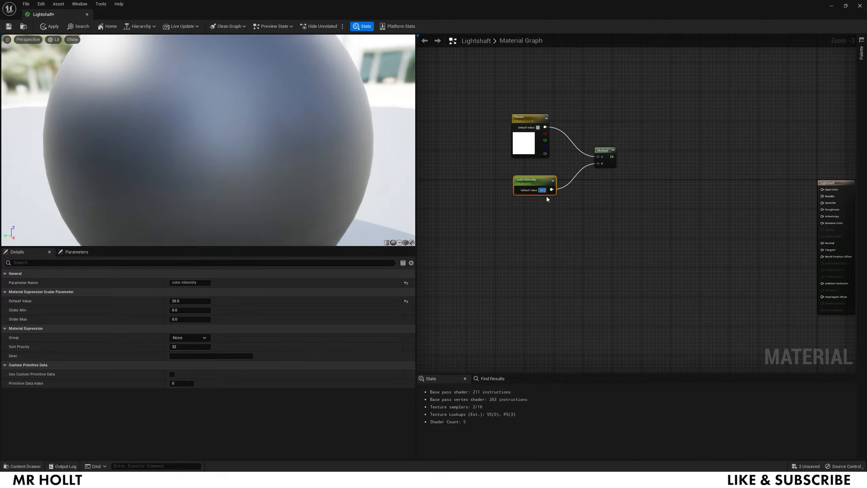
{"action": "left_click", "coordinate": [604, 209]}
- Add a second Multiply node fed by the first Multiply
{"action": "key", "text": "m"}
{"action": "left_click", "coordinate": [617, 227]}
{"action": "left_click_drag", "start_coordinate": [630, 231], "coordinate": [644, 209]}
{"action": "left_click_drag", "start_coordinate": [612, 157], "coordinate": [637, 210]}
- Box the colour, color intensity and Multiply nodes in an 'Emissive Color' comment
{"action": "left_click_drag", "start_coordinate": [623, 112], "coordinate": [504, 191]}
{"action": "key", "text": "c"}
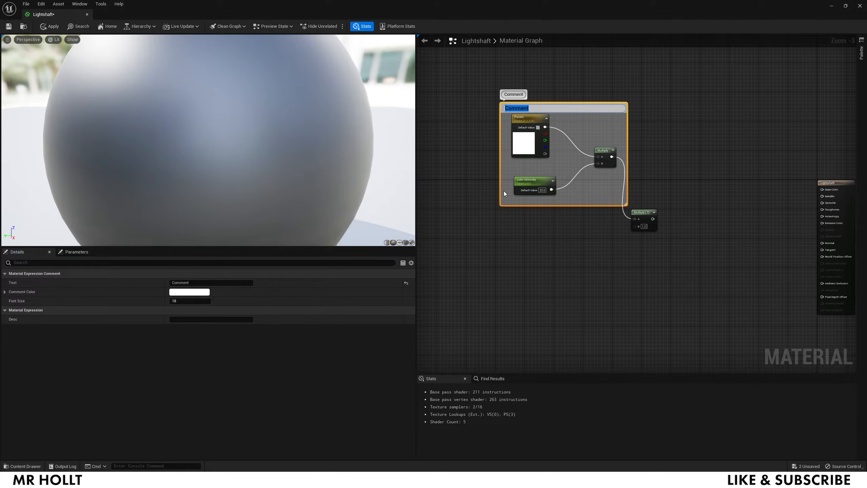
{"action": "type", "text": "Emissive Cp"}
{"action": "key", "text": "BackSpace"}
{"action": "type", "text": "olor"}
{"action": "key", "text": "Return"}
{"action": "scroll", "coordinate": [546, 263], "scroll_direction": "down", "scroll_amount": 3}
- Multiply the Add result by the Saturate output and save the material
{"action": "right_click_drag", "start_coordinate": [545, 264], "coordinate": [550, 189]}
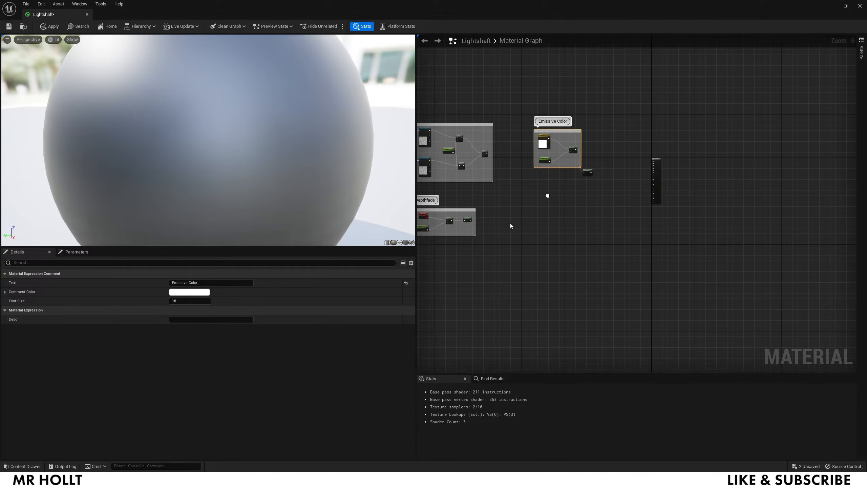
{"action": "scroll", "coordinate": [510, 222], "scroll_direction": "up", "scroll_amount": 2}
{"action": "right_click_drag", "start_coordinate": [505, 218], "coordinate": [522, 216]}
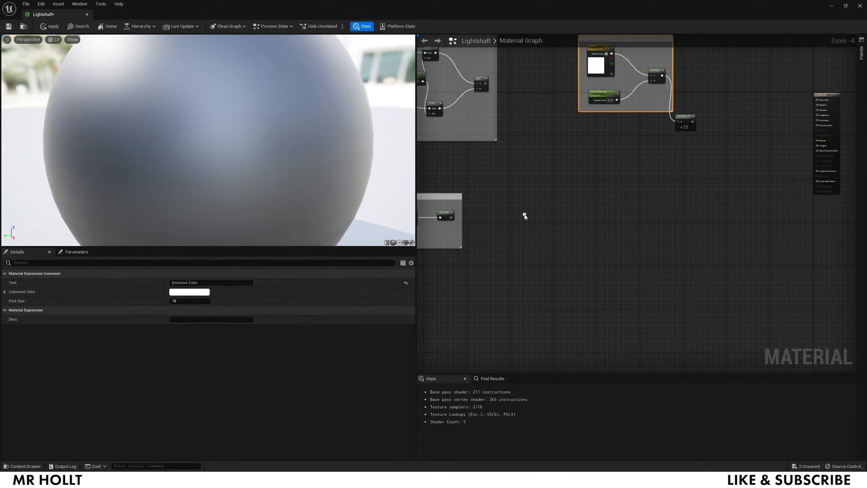
{"action": "left_click", "coordinate": [503, 174]}
{"action": "left_click_drag", "start_coordinate": [451, 218], "coordinate": [506, 188]}
{"action": "left_click_drag", "start_coordinate": [484, 84], "coordinate": [506, 183]}
{"action": "right_click_drag", "start_coordinate": [571, 221], "coordinate": [542, 194]}
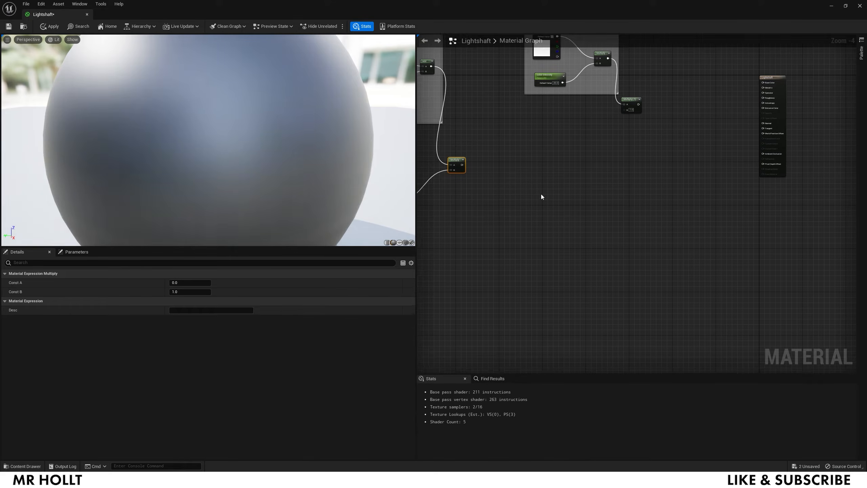
{"action": "key", "text": "ctrl+s"}
- Add a 'geodepthfadeddistance' scalar parameter and a Depth Fade node
{"action": "scroll", "coordinate": [490, 165], "scroll_direction": "up", "scroll_amount": 1}
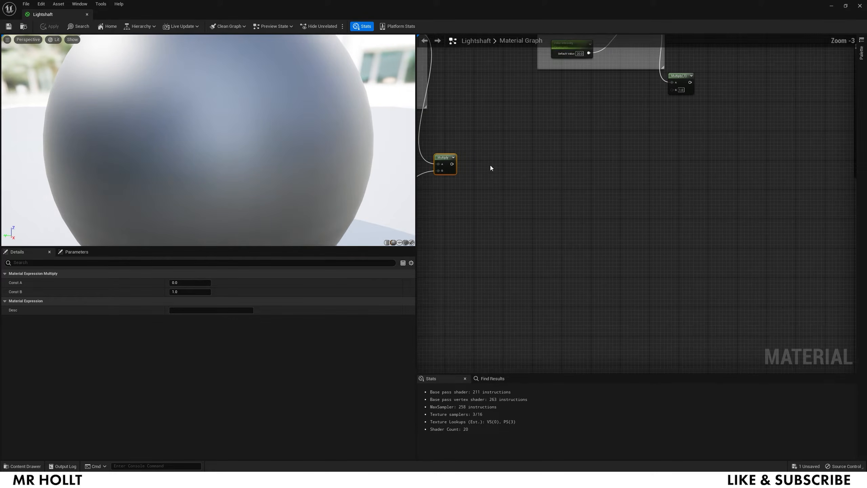
{"action": "right_click_drag", "start_coordinate": [489, 200], "coordinate": [502, 194]}
{"action": "left_click", "coordinate": [502, 227]}
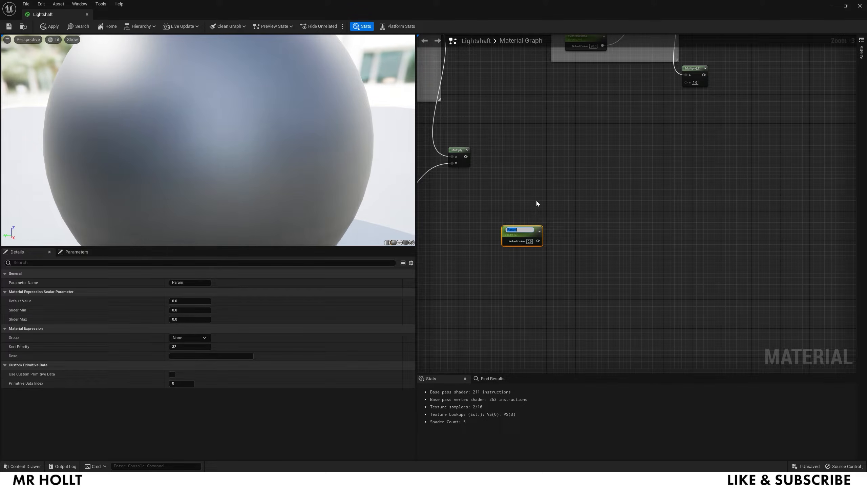
{"action": "type", "text": "geodepthfadeddistance"}
{"action": "key", "text": "Return"}
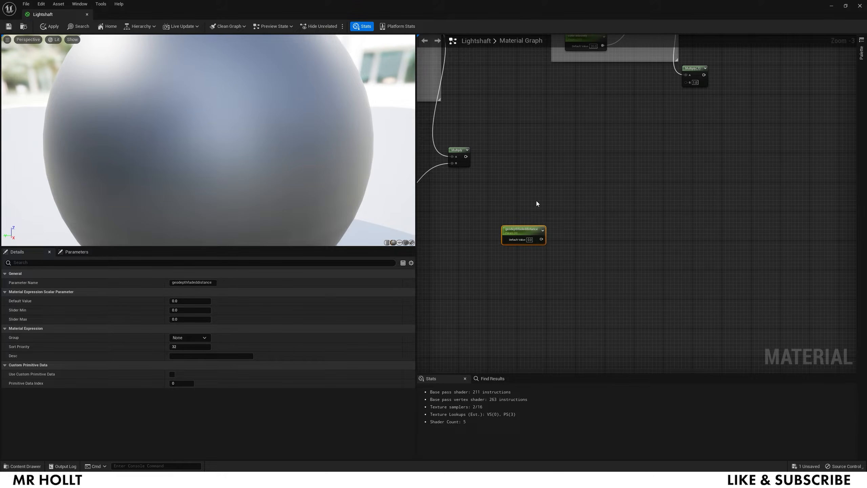
{"action": "right_click", "coordinate": [577, 205]}
{"action": "type", "text": "depth"}
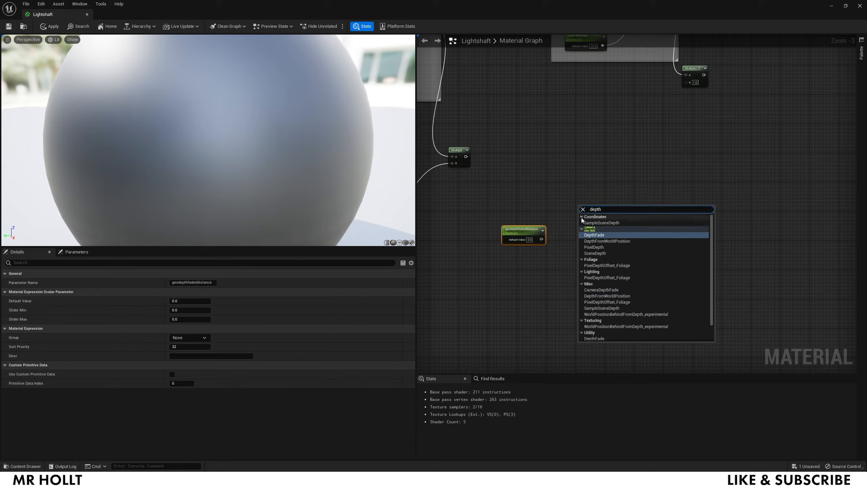
{"action": "left_click", "coordinate": [591, 235]}
{"action": "left_click_drag", "start_coordinate": [600, 205], "coordinate": [598, 184]}
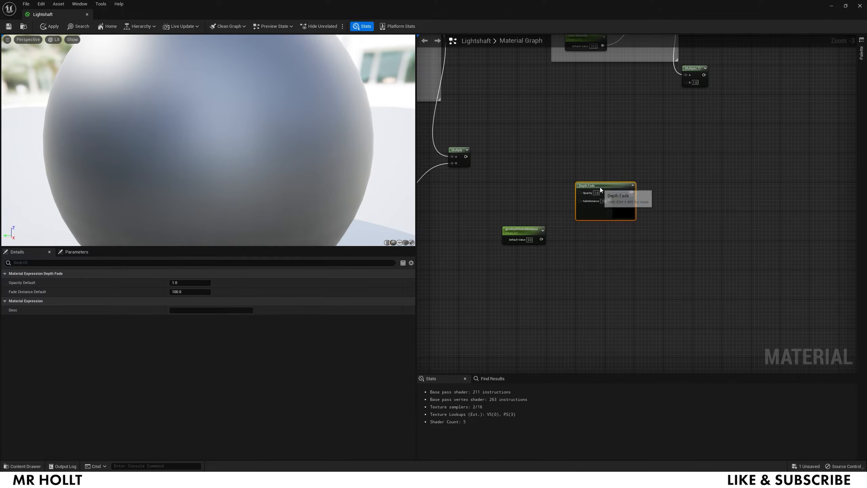
- Wire the parameter and Multiply into Depth Fade, saturate it, and add a 'Fresnel Exponent' parameter
{"action": "right_click", "coordinate": [693, 193]}
{"action": "type", "text": "satur"}
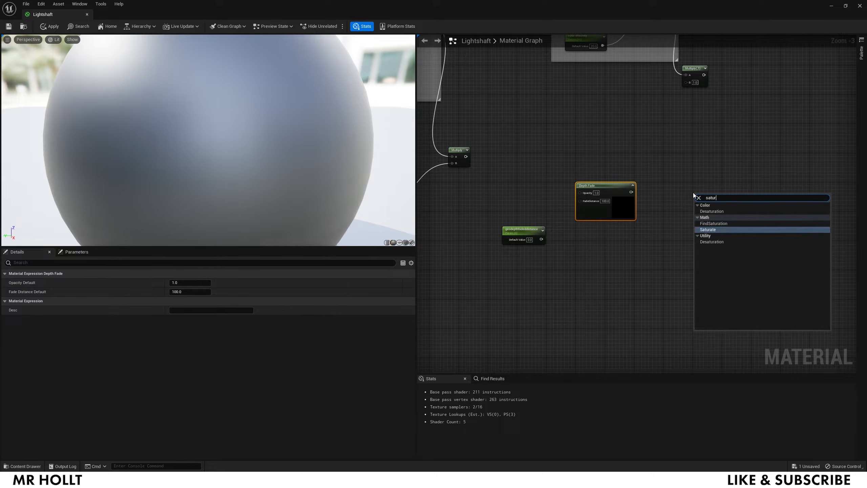
{"action": "left_click", "coordinate": [714, 230]}
{"action": "right_click_drag", "start_coordinate": [704, 167], "coordinate": [698, 164]}
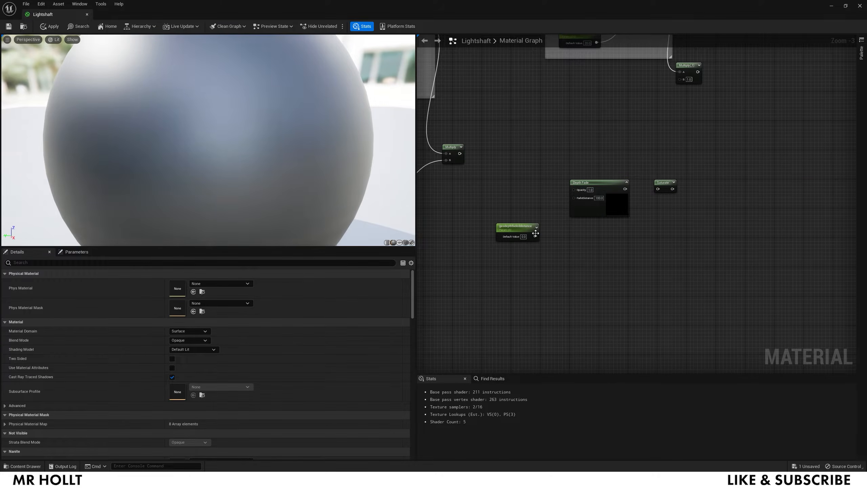
{"action": "left_click_drag", "start_coordinate": [535, 235], "coordinate": [574, 198]}
{"action": "left_click_drag", "start_coordinate": [459, 153], "coordinate": [573, 189]}
{"action": "left_click_drag", "start_coordinate": [615, 189], "coordinate": [659, 190]}
{"action": "right_click_drag", "start_coordinate": [675, 224], "coordinate": [677, 190]}
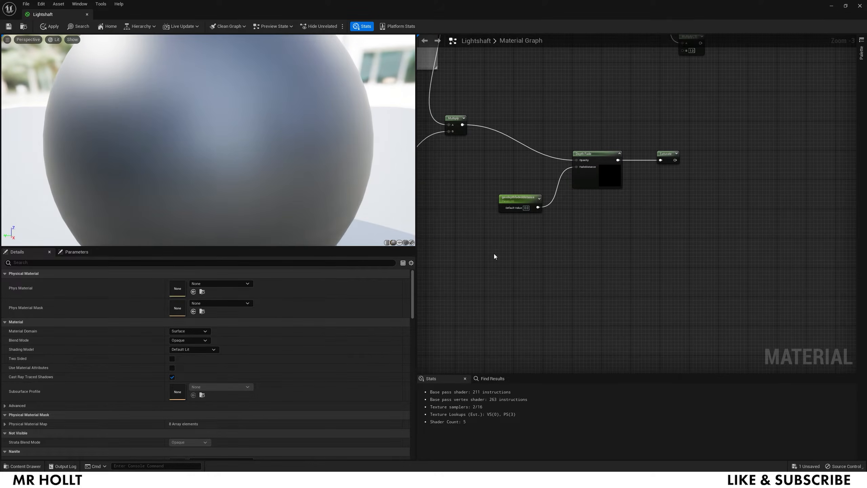
{"action": "left_click", "coordinate": [474, 240]}
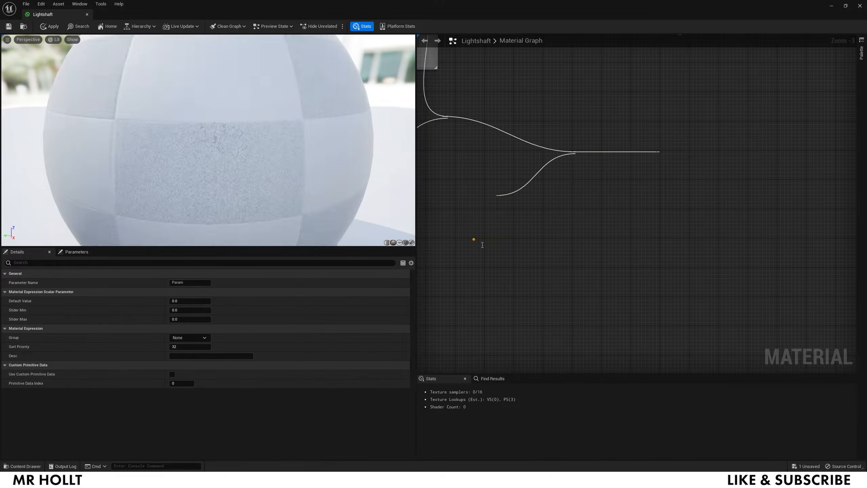
{"action": "type", "text": "Fres"}
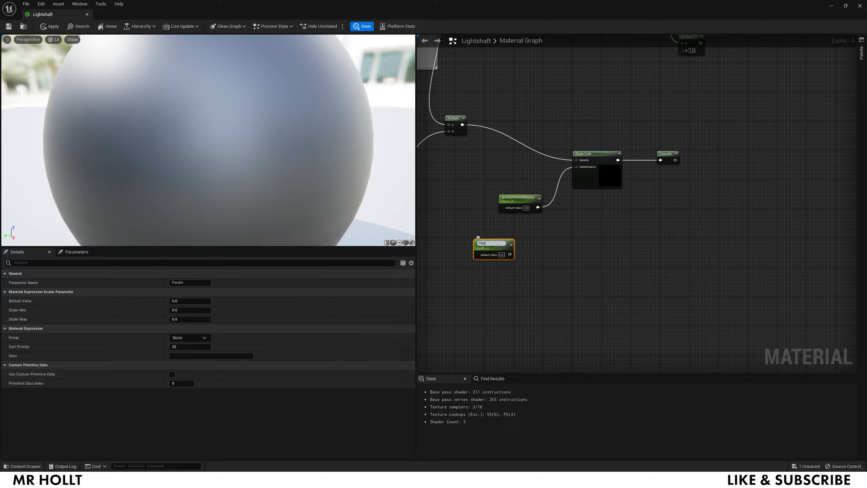
{"action": "type", "text": "nel Exponent"}
- Commit the Fresnel Exponent name and add a VertexNormalWS node
{"action": "left_click", "coordinate": [492, 297]}
{"action": "right_click", "coordinate": [491, 297]}
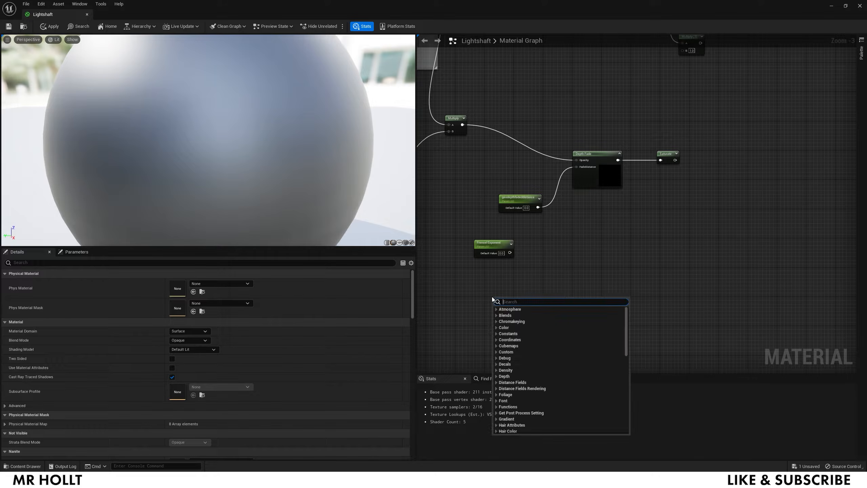
{"action": "type", "text": "vertex"}
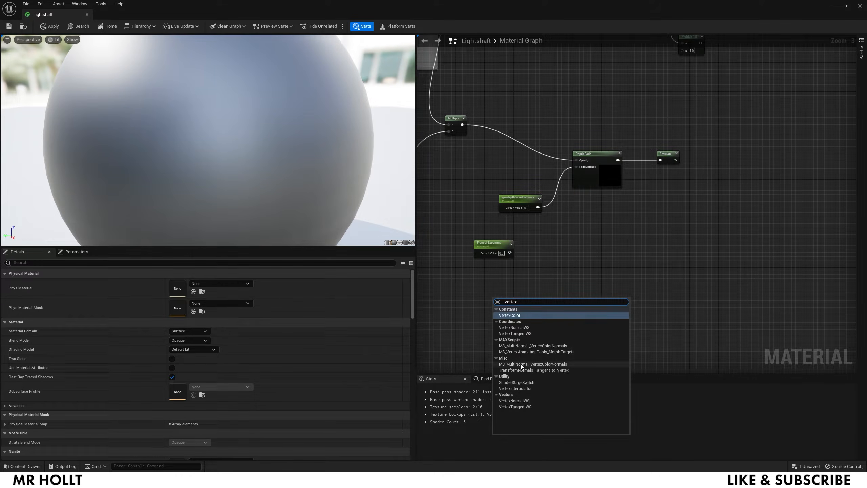
{"action": "left_click", "coordinate": [514, 327]}
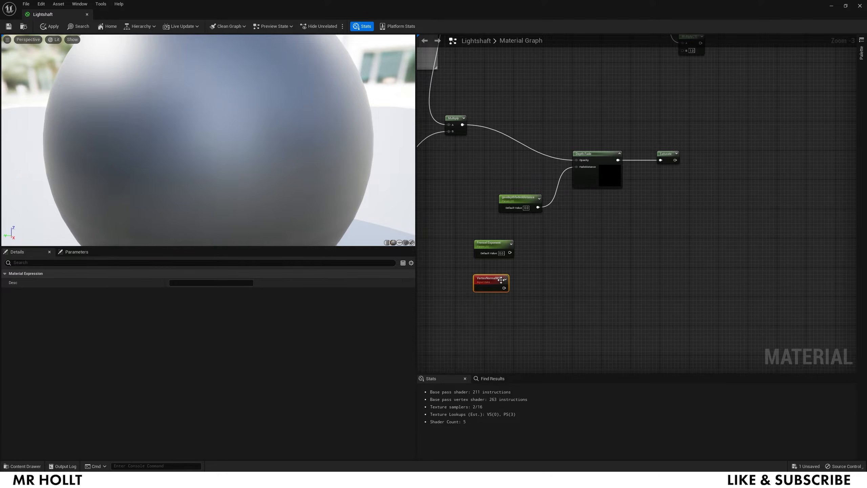
{"action": "scroll", "coordinate": [569, 286], "scroll_direction": "up", "scroll_amount": 1}
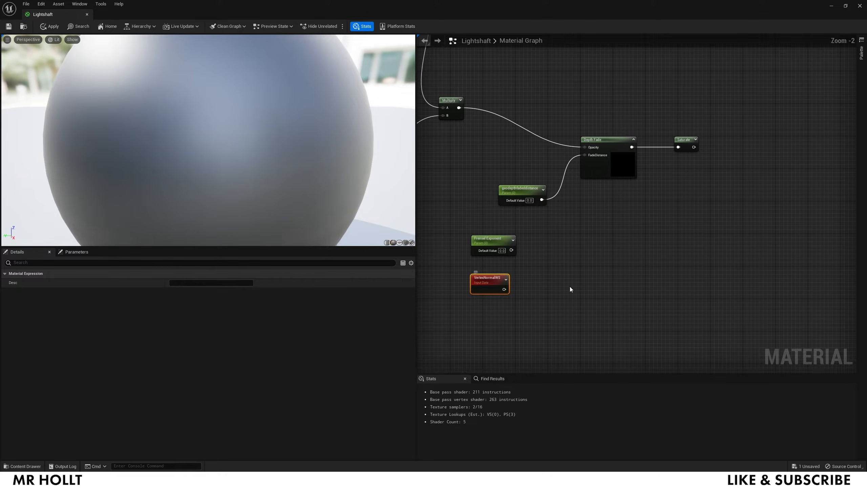
- Add a Fresnel node fed by Fresnel Exponent and VertexNormalWS
{"action": "right_click", "coordinate": [553, 226]}
{"action": "type", "text": "fres"}
{"action": "left_click", "coordinate": [566, 267]}
{"action": "left_click", "coordinate": [565, 267]}
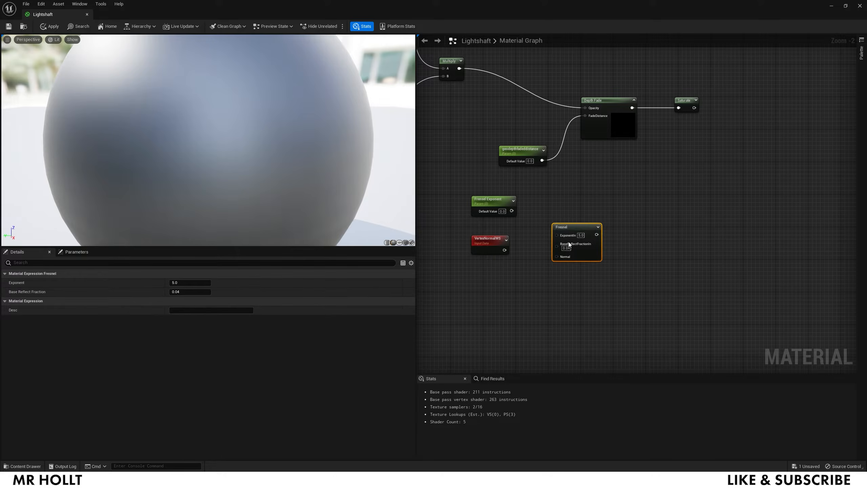
{"action": "left_click_drag", "start_coordinate": [568, 225], "coordinate": [576, 206]}
{"action": "left_click_drag", "start_coordinate": [512, 211], "coordinate": [565, 213]}
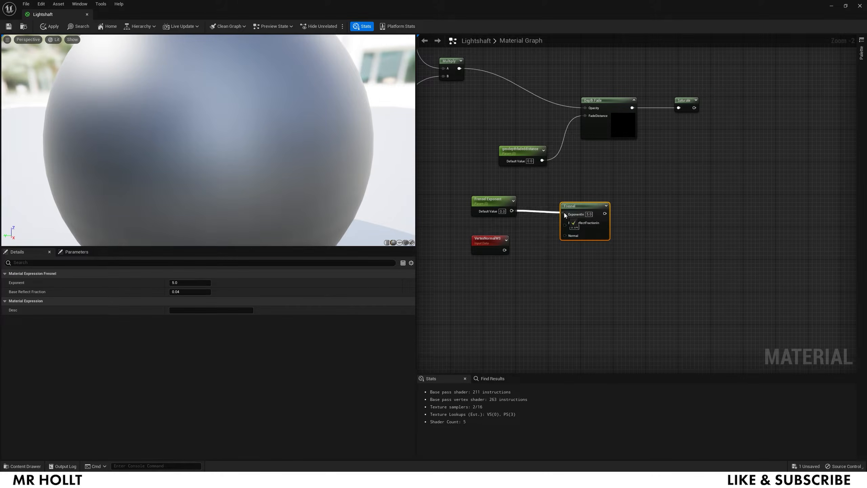
{"action": "left_click_drag", "start_coordinate": [504, 250], "coordinate": [569, 237]}
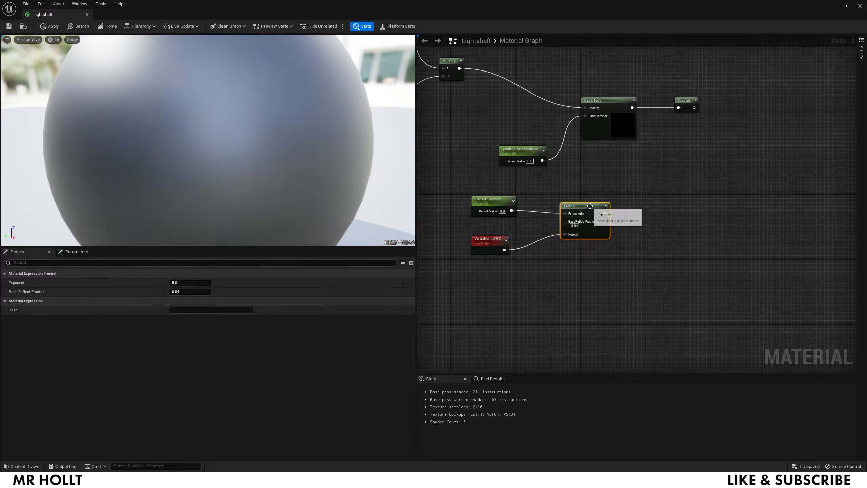
- Invert the Fresnel output with a OneMinus node
{"action": "right_click_drag", "start_coordinate": [708, 221], "coordinate": [605, 201]}
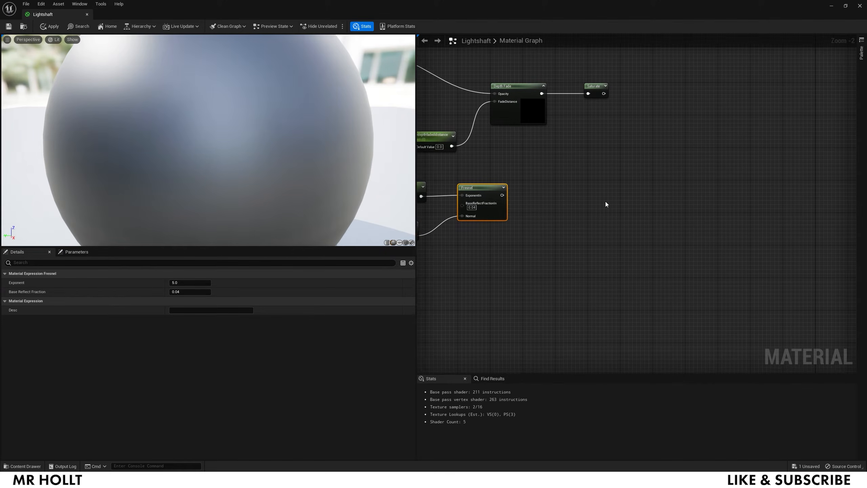
{"action": "right_click", "coordinate": [563, 201]}
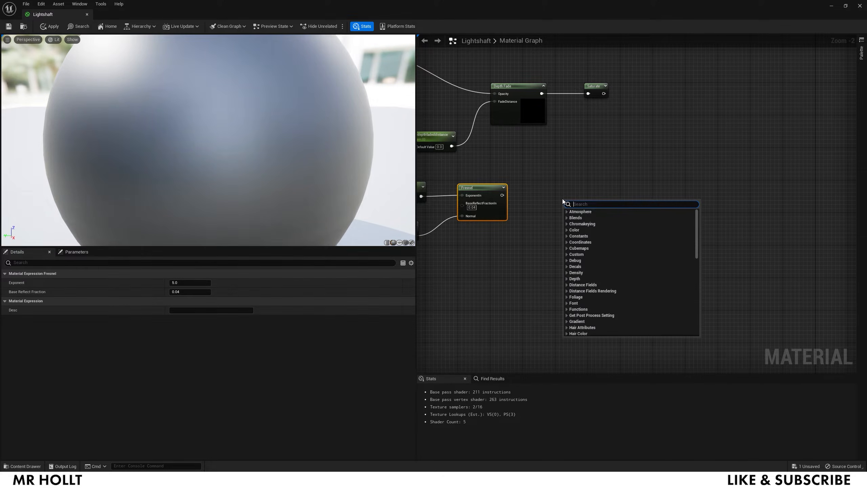
{"action": "type", "text": "one"}
{"action": "left_click", "coordinate": [576, 248]}
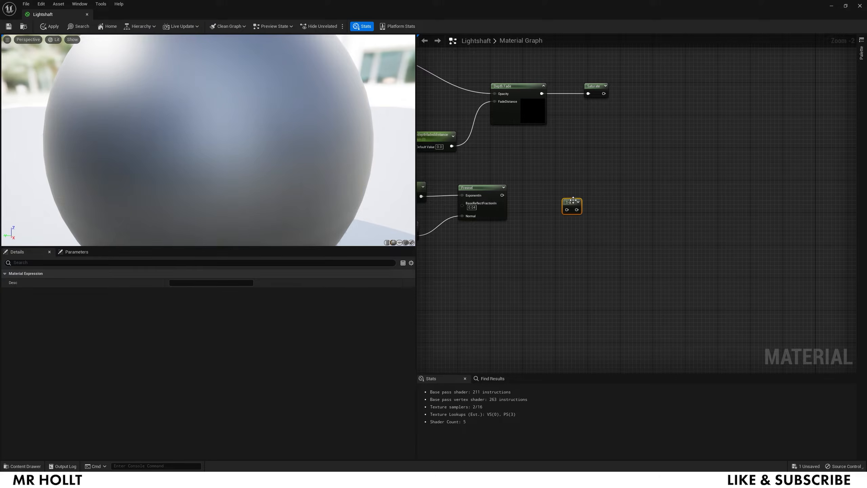
{"action": "left_click_drag", "start_coordinate": [572, 200], "coordinate": [539, 195]}
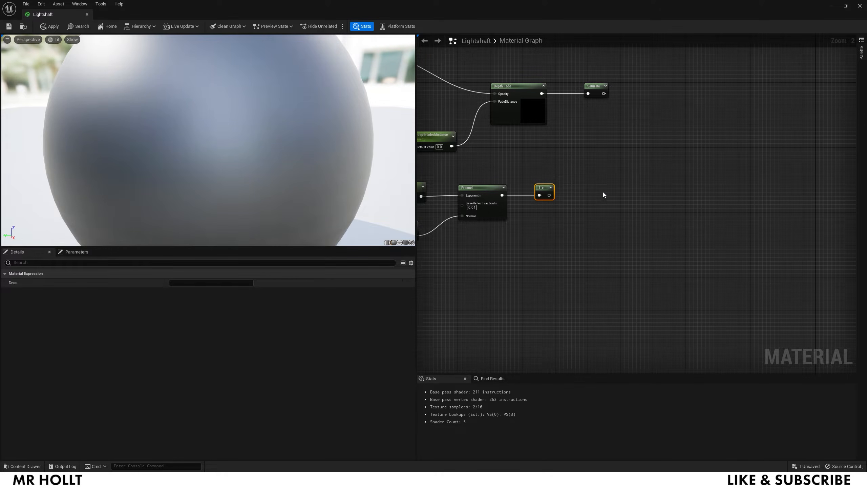
- Add a RemapValueRange node with the 1-x result as its Input
{"action": "right_click", "coordinate": [603, 195]}
{"action": "type", "text": "remap"}
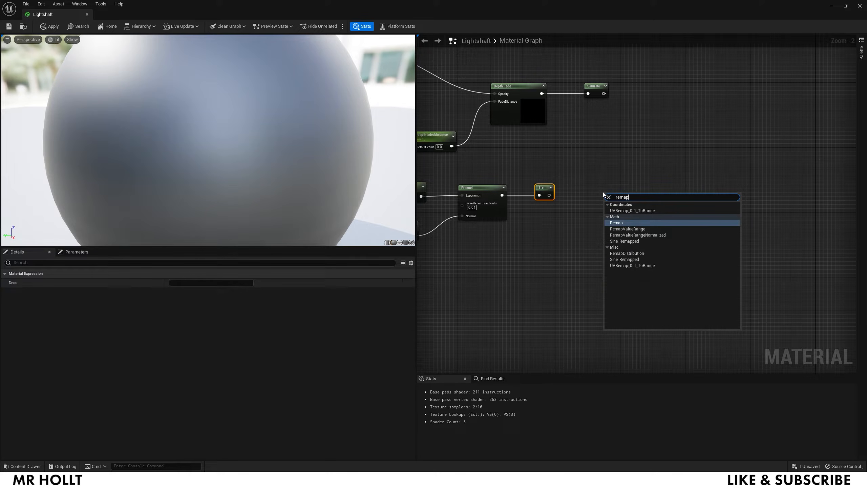
{"action": "left_click", "coordinate": [624, 231]}
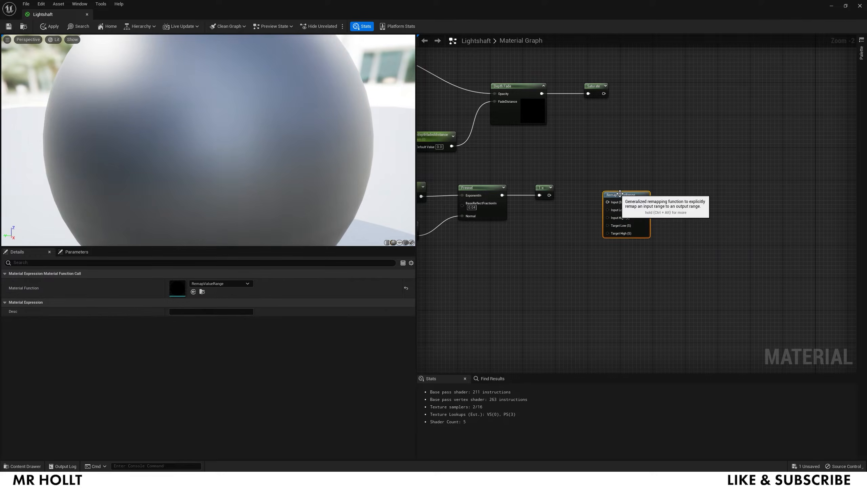
{"action": "left_click_drag", "start_coordinate": [549, 195], "coordinate": [603, 195]}
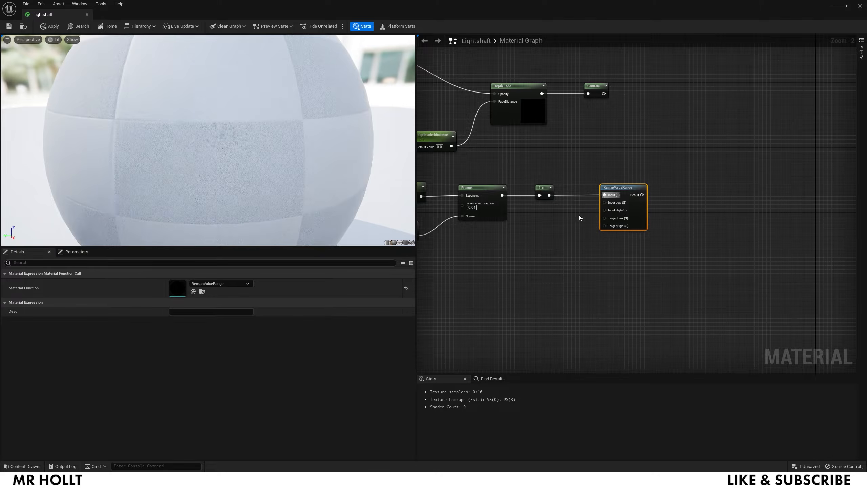
{"action": "right_click_drag", "start_coordinate": [564, 222], "coordinate": [566, 196]}
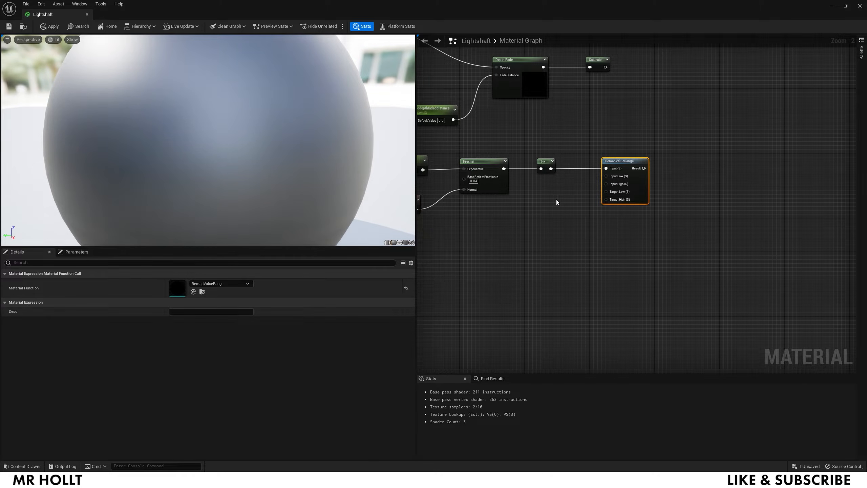
- Add two Constant nodes for the input range
{"action": "right_click", "coordinate": [556, 200]}
{"action": "type", "text": "const"}
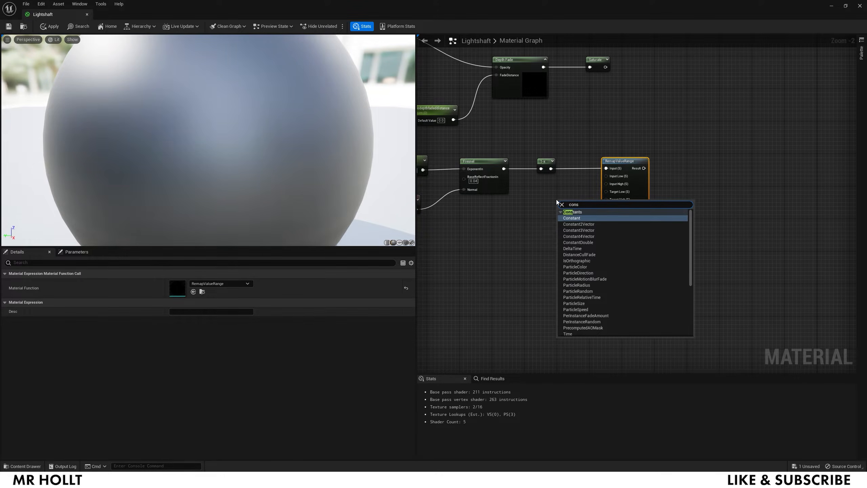
{"action": "left_click", "coordinate": [570, 217]}
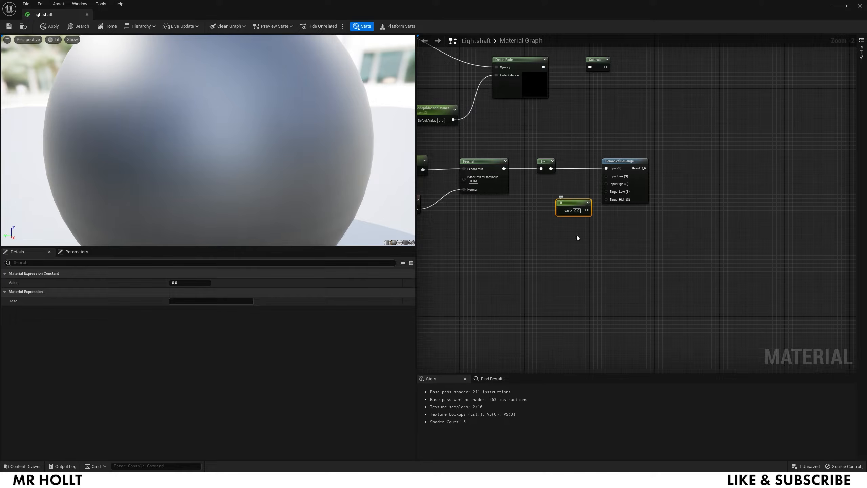
{"action": "key", "text": "ctrl+d"}
{"action": "left_click_drag", "start_coordinate": [592, 241], "coordinate": [575, 225]}
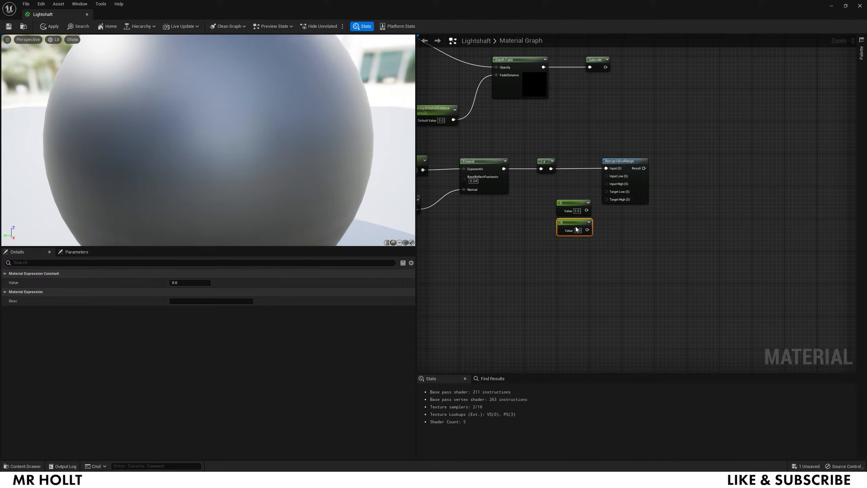
- Add 'Fresnel Min' and 'Fresnel Max' scalar parameters beside the constants
{"action": "left_click", "coordinate": [568, 250]}
{"action": "type", "text": "s"}
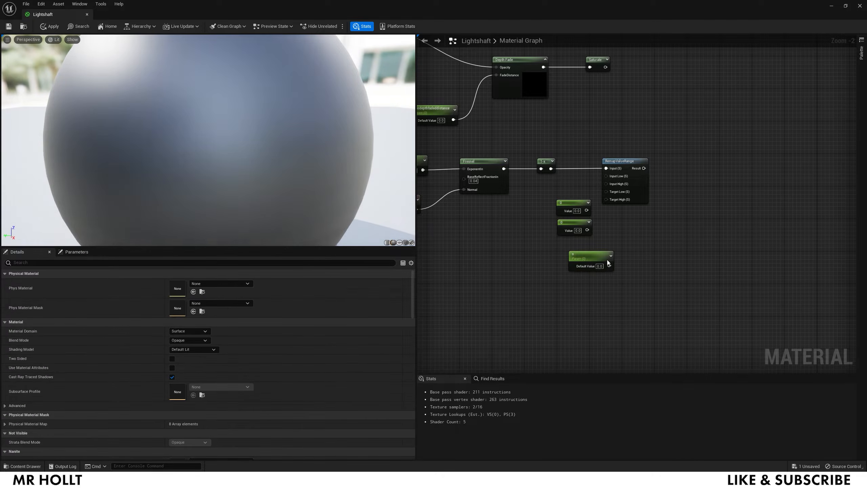
{"action": "left_click", "coordinate": [566, 295]}
{"action": "left_click_drag", "start_coordinate": [575, 253], "coordinate": [555, 246]}
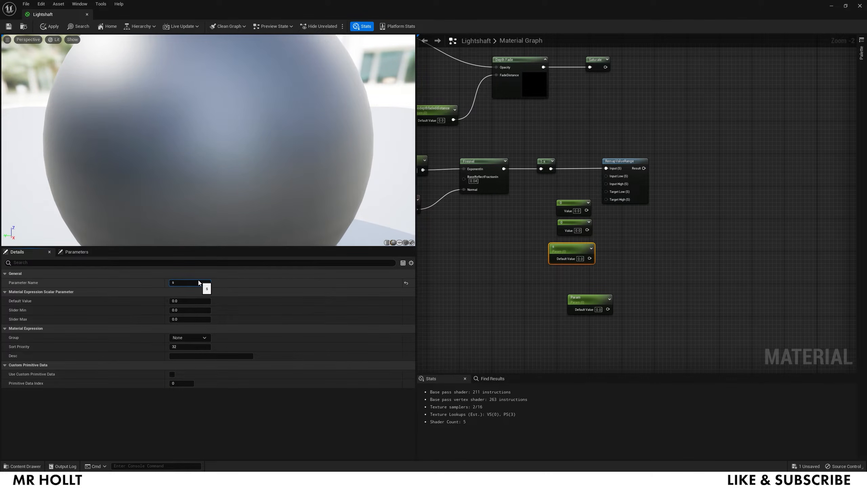
{"action": "type", "text": "Fresnel Min"}
{"action": "left_click", "coordinate": [517, 301]}
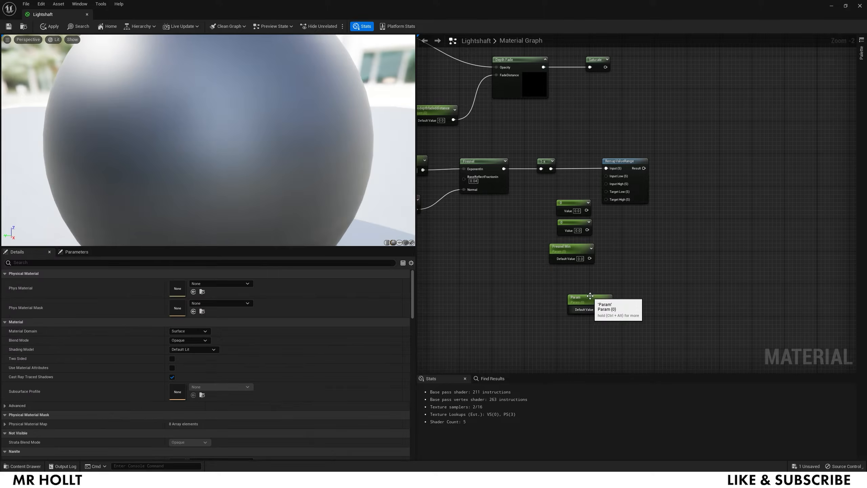
{"action": "left_click_drag", "start_coordinate": [585, 301], "coordinate": [567, 281]}
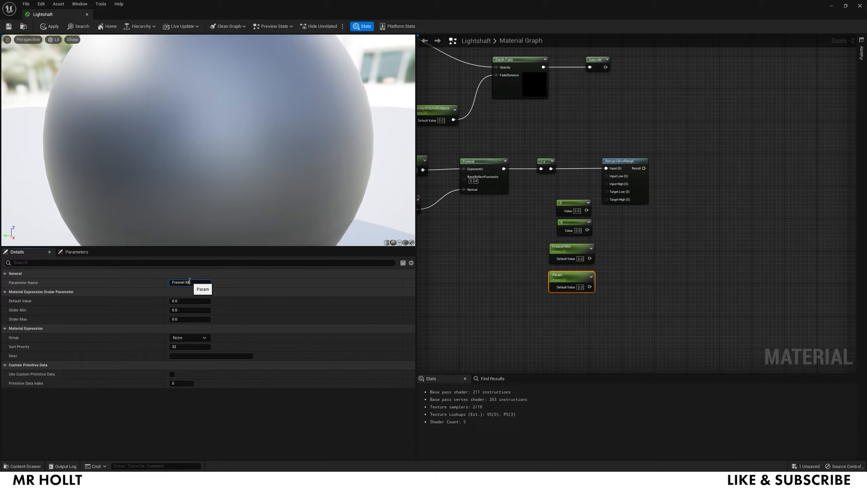
{"action": "type", "text": "x"}
{"action": "left_click", "coordinate": [561, 352]}
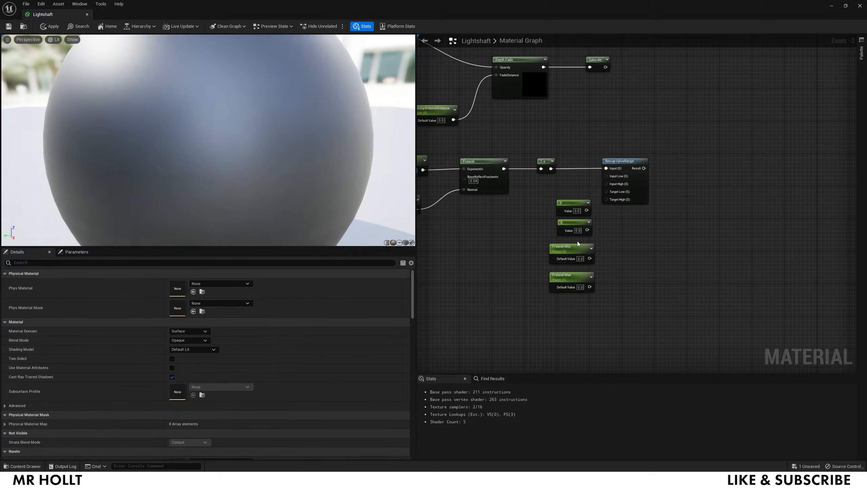
- Set the second constant to 1 and wire constants 0/1 and Fresnel Min/Max into the remap
{"action": "left_click", "coordinate": [578, 230]}
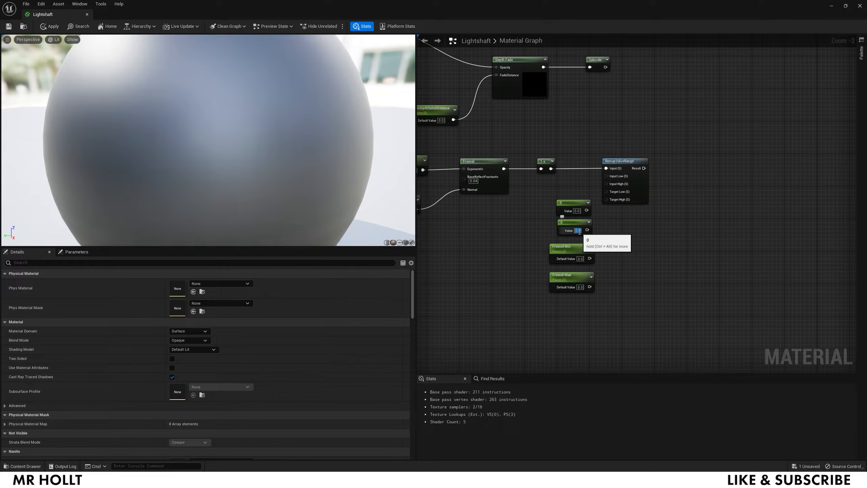
{"action": "type", "text": "1"}
{"action": "key", "text": "Return"}
{"action": "left_click_drag", "start_coordinate": [586, 210], "coordinate": [606, 176]}
{"action": "left_click_drag", "start_coordinate": [587, 230], "coordinate": [607, 184]}
{"action": "left_click_drag", "start_coordinate": [590, 258], "coordinate": [606, 191]}
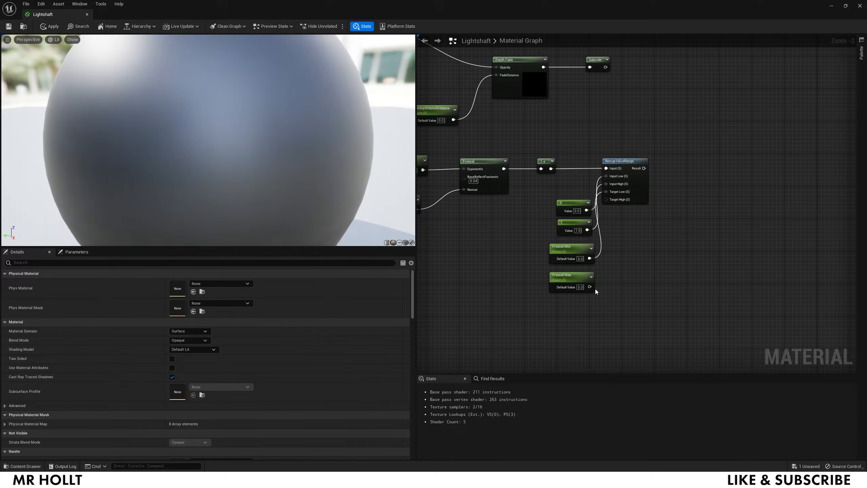
{"action": "left_click_drag", "start_coordinate": [601, 246], "coordinate": [609, 201]}
{"action": "right_click_drag", "start_coordinate": [666, 223], "coordinate": [521, 250]}
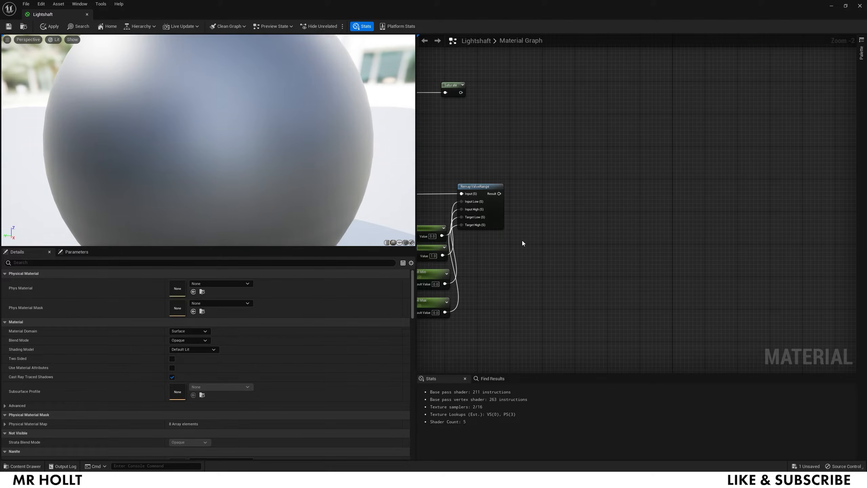
{"action": "right_click_drag", "start_coordinate": [522, 242], "coordinate": [593, 231]}
- Clamp the RemapValueRange Fresnel output with a Saturate node
{"action": "right_click", "coordinate": [594, 230]}
{"action": "type", "text": "sat"}
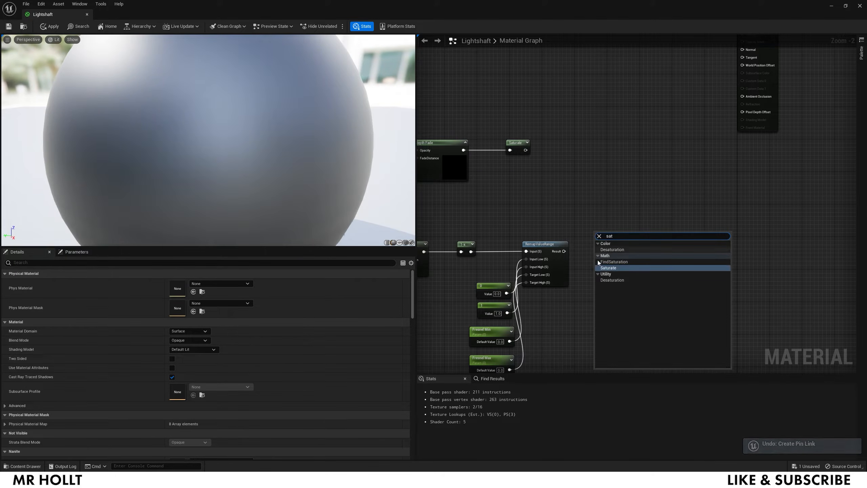
{"action": "left_click", "coordinate": [607, 268]}
{"action": "left_click_drag", "start_coordinate": [563, 251], "coordinate": [580, 192]}
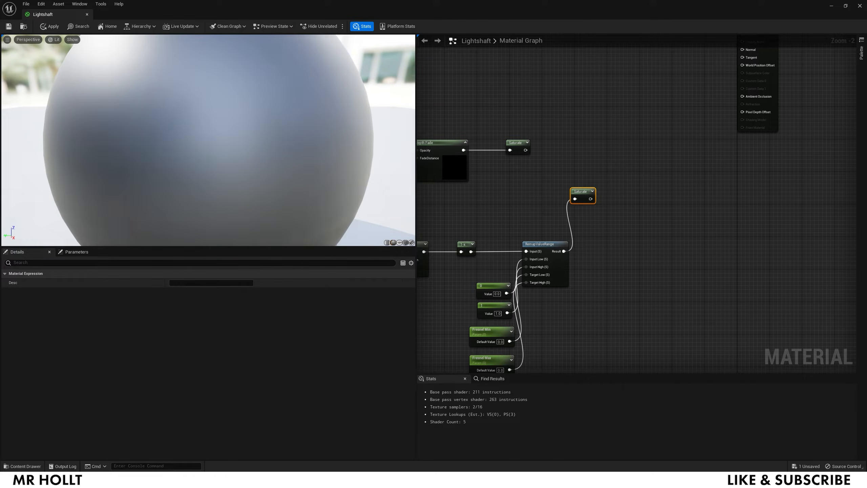
- Multiply the Fresnel Saturate (B) with the depth-fade Saturate (A)
{"action": "right_click_drag", "start_coordinate": [600, 152], "coordinate": [600, 236]}
{"action": "right_click", "coordinate": [596, 200]}
{"action": "left_click", "coordinate": [587, 218]}
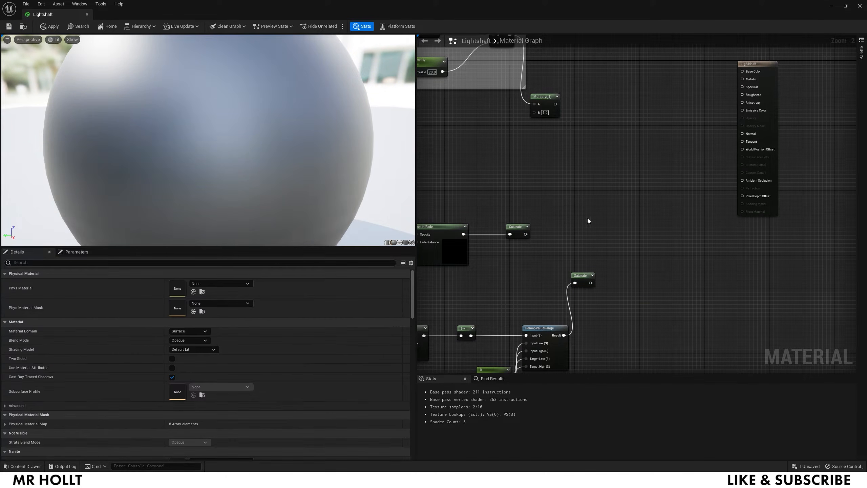
{"action": "key", "text": "m"}
{"action": "left_click", "coordinate": [588, 225]}
{"action": "left_click_drag", "start_coordinate": [601, 234], "coordinate": [604, 215]}
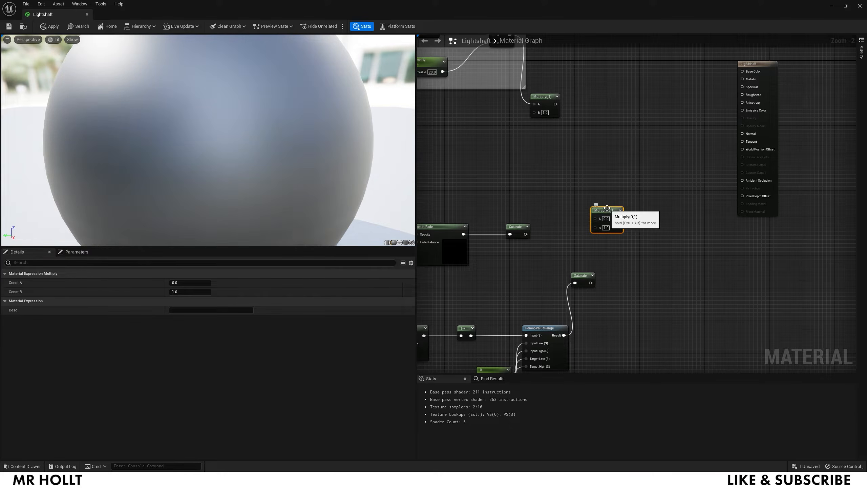
{"action": "left_click_drag", "start_coordinate": [591, 283], "coordinate": [594, 226]}
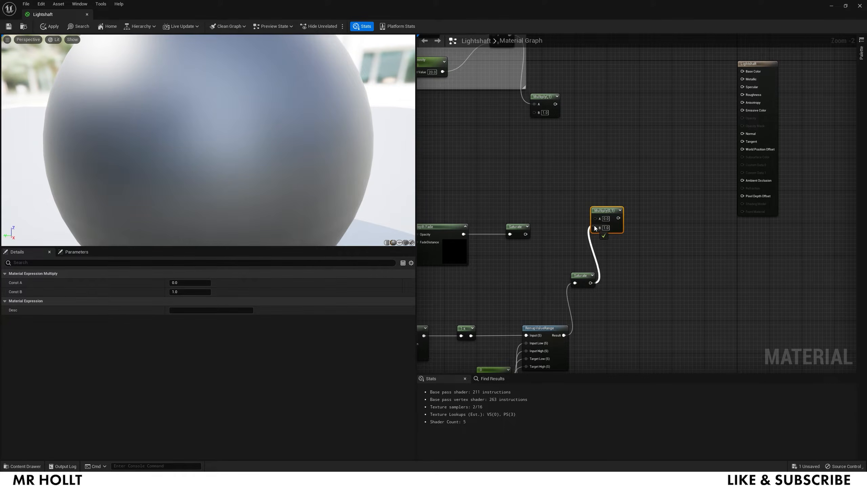
{"action": "left_click_drag", "start_coordinate": [525, 234], "coordinate": [594, 219]}
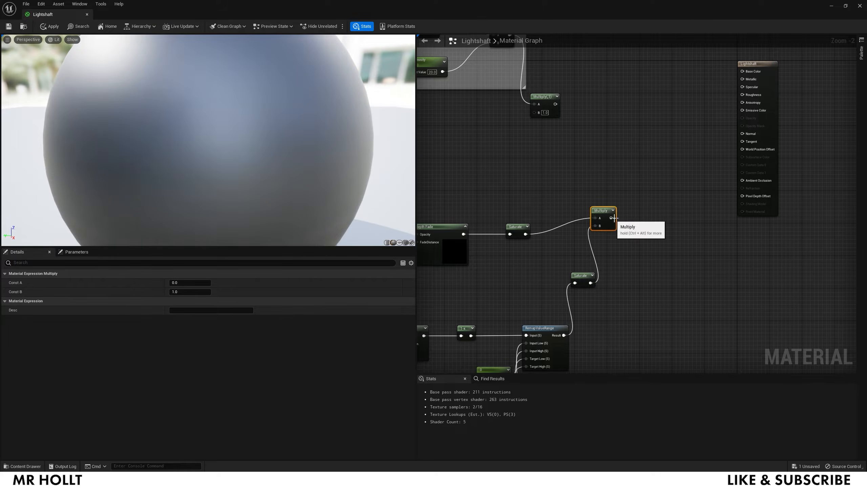
- Set the Lightshaft material's Blend Mode to Translucent
{"action": "left_click", "coordinate": [758, 66]}
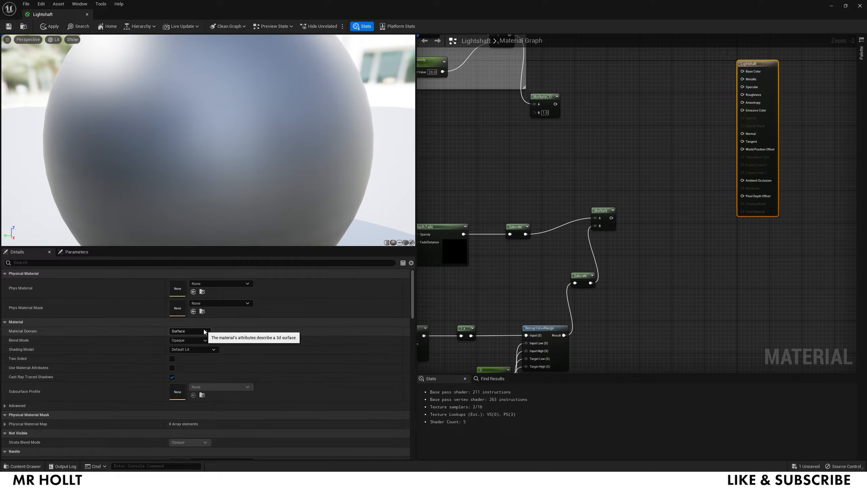
{"action": "left_click", "coordinate": [197, 340]}
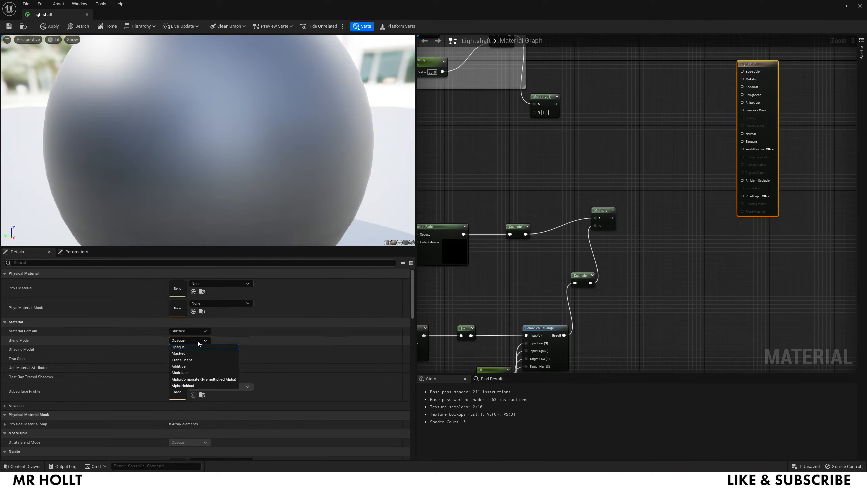
{"action": "left_click", "coordinate": [191, 358]}
{"action": "left_click", "coordinate": [199, 349]}
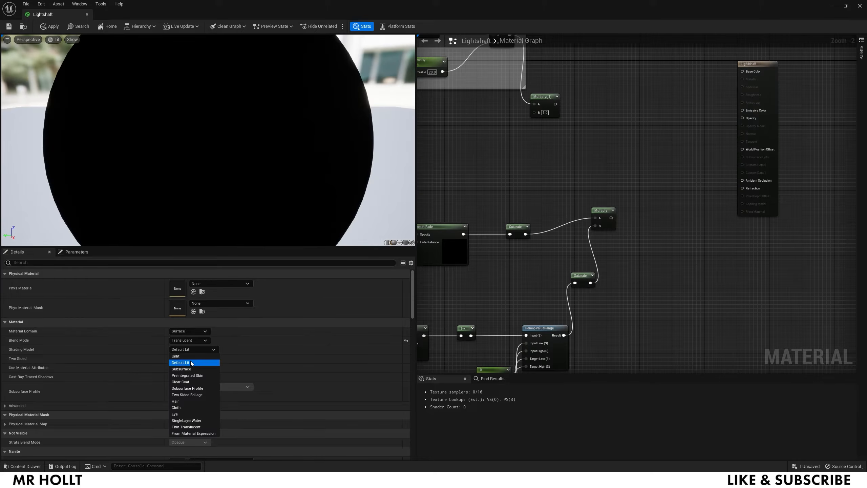
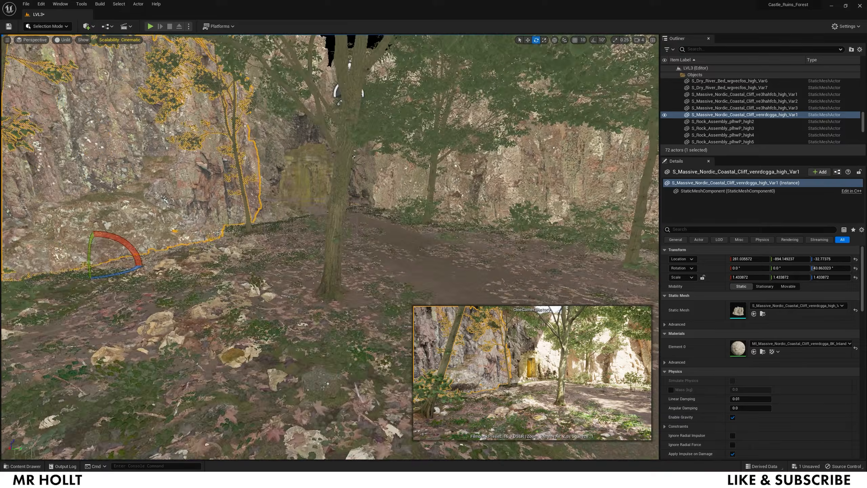
- Add a cylinder near the ruin doorway and stretch it much taller
{"action": "mouse_move", "coordinate": [398, 210]}
{"action": "right_mouse_down"}
{"action": "mouse_move", "coordinate": [390, 242]}
{"action": "mouse_move", "coordinate": [398, 211]}
{"action": "right_mouse_up"}
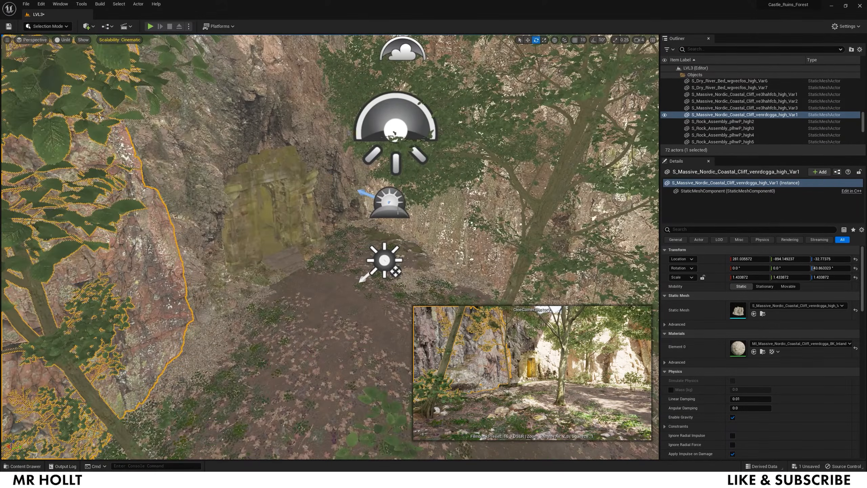
{"action": "left_click", "coordinate": [87, 26]}
{"action": "mouse_move", "coordinate": [107, 82]}
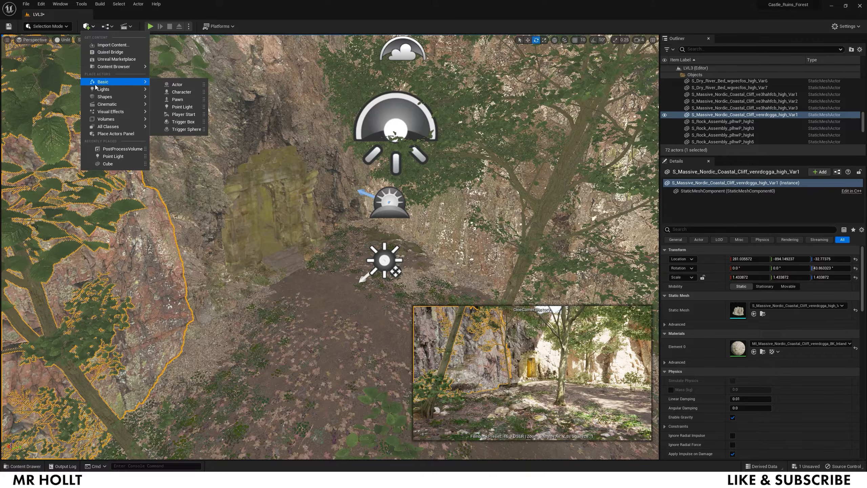
{"action": "mouse_move", "coordinate": [115, 99]}
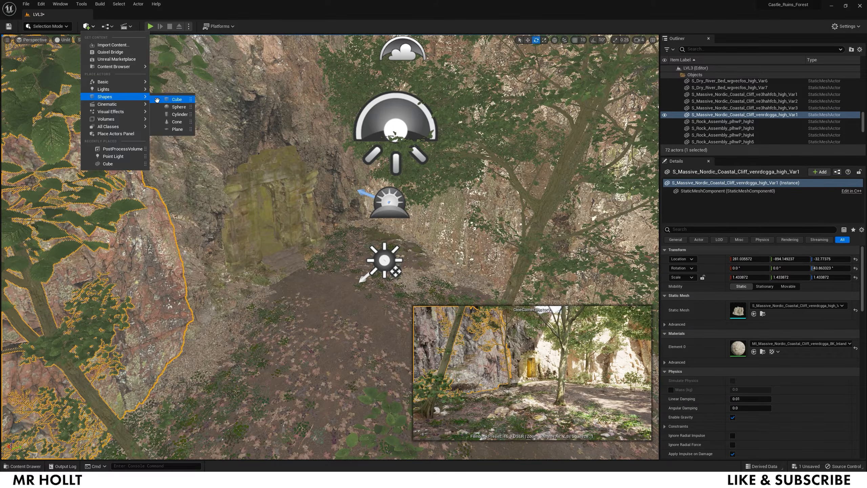
{"action": "left_click", "coordinate": [180, 114]}
{"action": "key", "text": "r"}
{"action": "key", "text": "e"}
{"action": "key", "text": "r"}
{"action": "left_click_drag", "start_coordinate": [330, 227], "coordinate": [330, 151]}
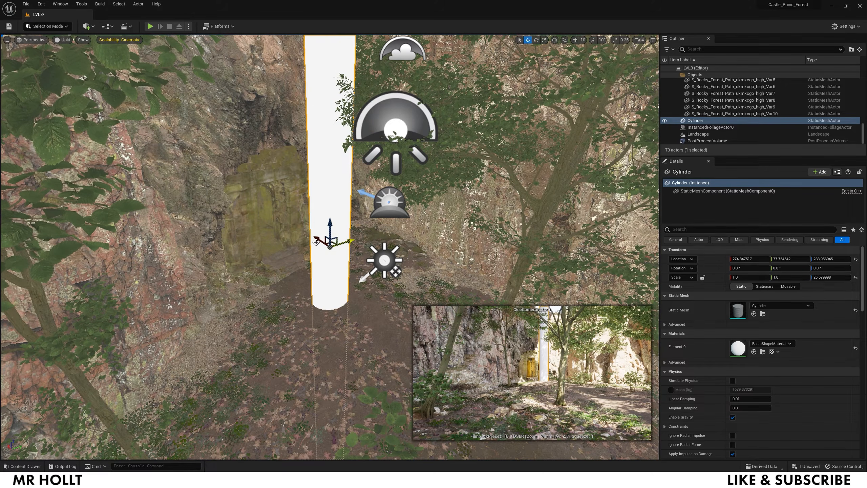
- Shift the cylinder along X and scale it thinner into a slim shaft
{"action": "left_click_drag", "start_coordinate": [330, 239], "coordinate": [299, 219]}
{"action": "key", "text": "r"}
{"action": "key", "text": "e"}
{"action": "key", "text": "w"}
{"action": "key", "text": "r"}
{"action": "key", "text": "w"}
{"action": "right_click_drag", "start_coordinate": [300, 219], "coordinate": [299, 232]}
{"action": "left_click_drag", "start_coordinate": [299, 227], "coordinate": [363, 261]}
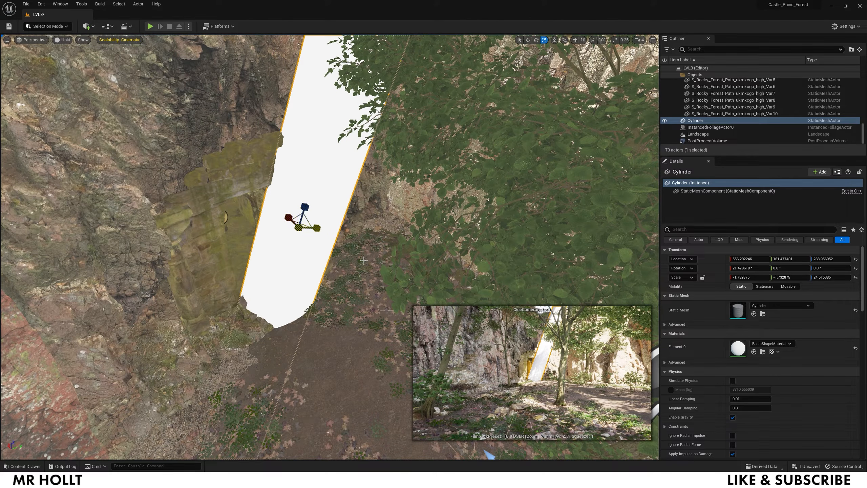
- Duplicate the cylinder twice, then reposition and rotate the third copy
{"action": "left_click_drag", "start_coordinate": [309, 224], "coordinate": [443, 205], "text": "alt"}
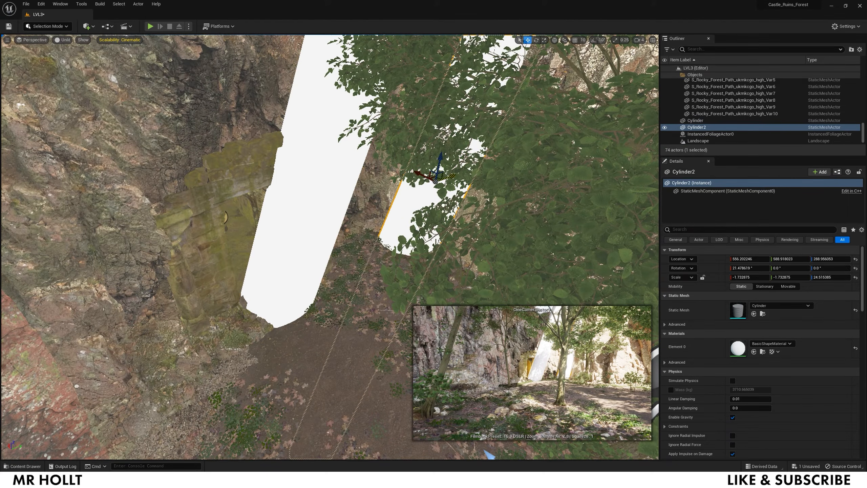
{"action": "left_click_drag", "start_coordinate": [419, 174], "coordinate": [553, 222], "text": "alt"}
{"action": "right_click_drag", "start_coordinate": [553, 222], "coordinate": [557, 263]}
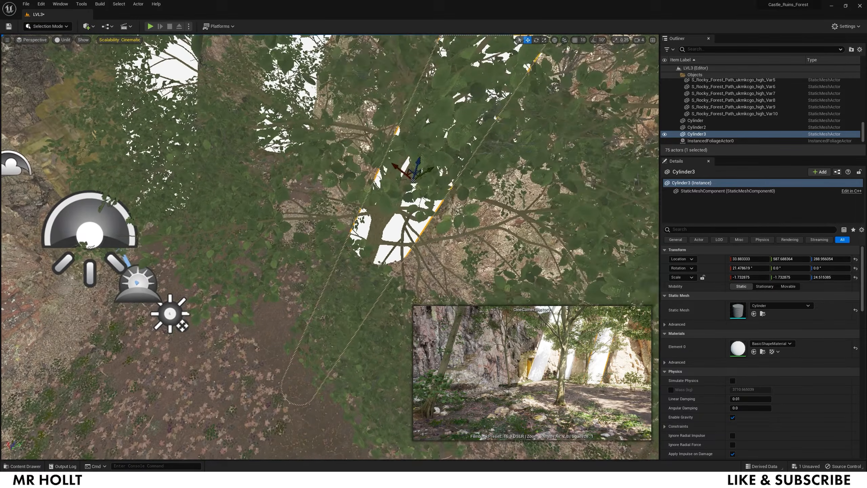
{"action": "left_click_drag", "start_coordinate": [399, 172], "coordinate": [502, 250]}
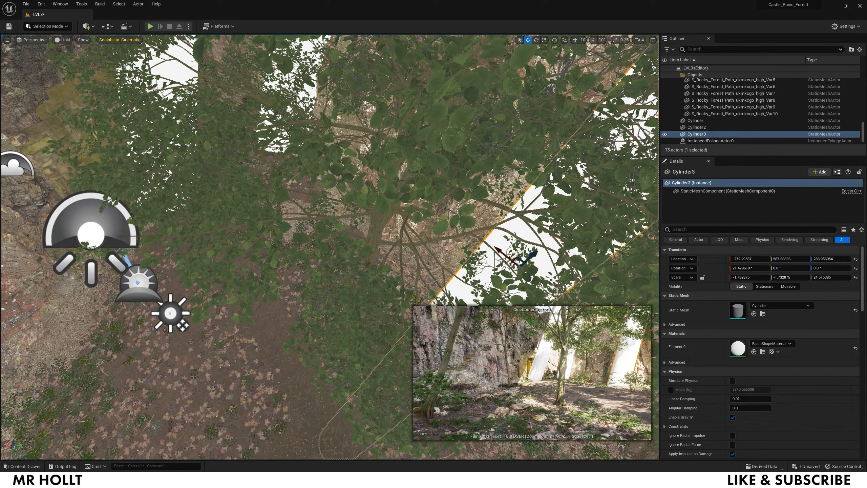
{"action": "right_click_drag", "start_coordinate": [537, 281], "coordinate": [543, 285]}
{"action": "left_click_drag", "start_coordinate": [479, 252], "coordinate": [516, 227]}
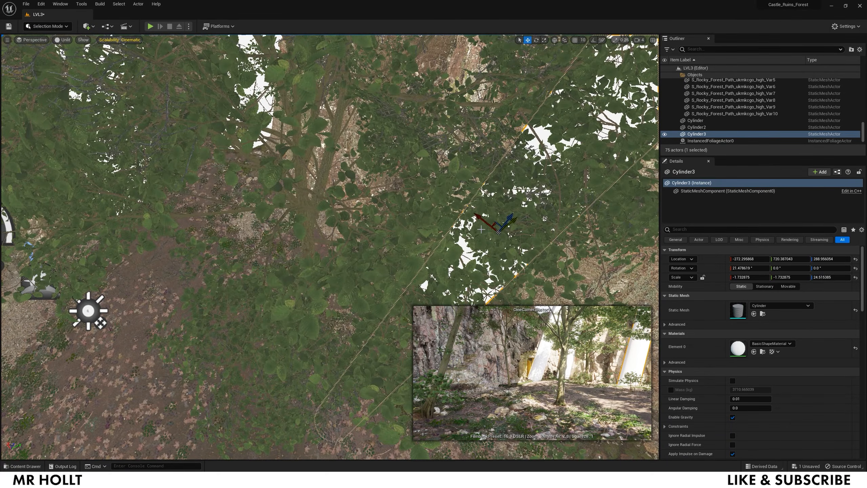
{"action": "right_click_drag", "start_coordinate": [516, 207], "coordinate": [510, 207]}
{"action": "key", "text": "e"}
{"action": "left_click_drag", "start_coordinate": [535, 207], "coordinate": [539, 226]}
- Tilt Cylinder2 slightly sideways so all three shafts slant through the trees
{"action": "left_click", "coordinate": [305, 105]}
{"action": "right_click_drag", "start_coordinate": [305, 105], "coordinate": [291, 90]}
{"action": "left_click", "coordinate": [409, 134]}
{"action": "left_click_drag", "start_coordinate": [375, 250], "coordinate": [363, 274]}
{"action": "right_click_drag", "start_coordinate": [363, 274], "coordinate": [355, 304]}
{"action": "key", "text": "ctrl+space"}
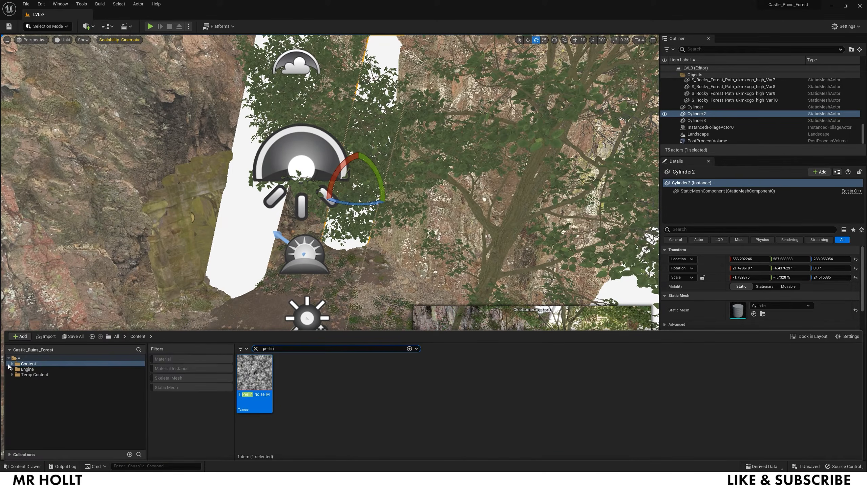
- Create a material instance of Lightshaft named Lightshaft_Inst in the Content folder
{"action": "left_click", "coordinate": [29, 364]}
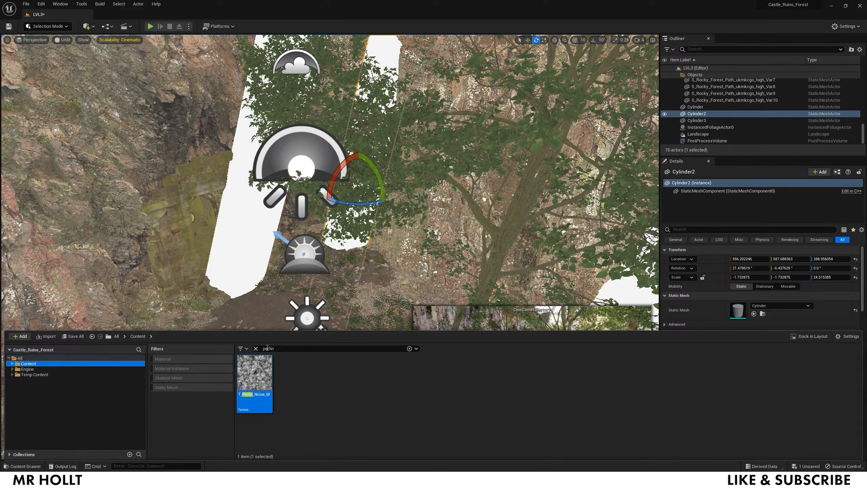
{"action": "left_click", "coordinate": [255, 348]}
{"action": "scroll", "coordinate": [573, 408], "scroll_direction": "down", "scroll_amount": 2}
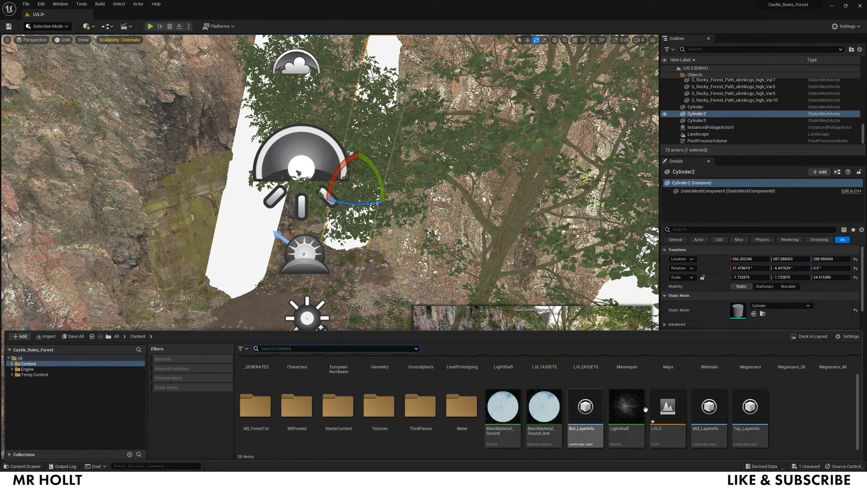
{"action": "right_click", "coordinate": [635, 409]}
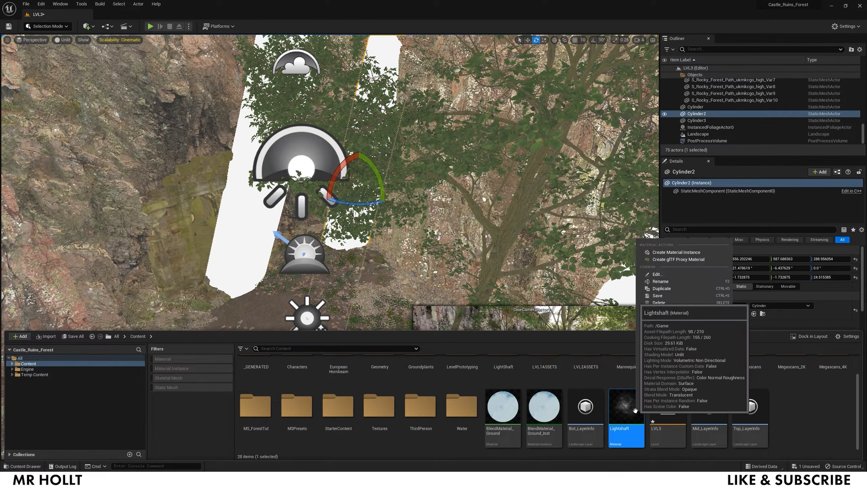
{"action": "left_click", "coordinate": [660, 253]}
{"action": "key", "text": "Return"}
- Apply Lightshaft_Inst to each of the three white cylinders
{"action": "left_click_drag", "start_coordinate": [669, 415], "coordinate": [260, 235]}
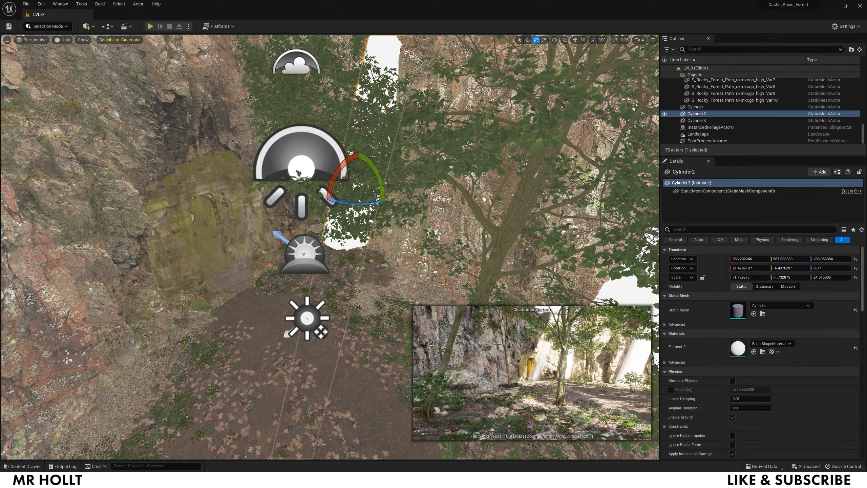
{"action": "key", "text": "ctrl+space"}
{"action": "left_click_drag", "start_coordinate": [667, 420], "coordinate": [350, 243]}
{"action": "key", "text": "ctrl+space"}
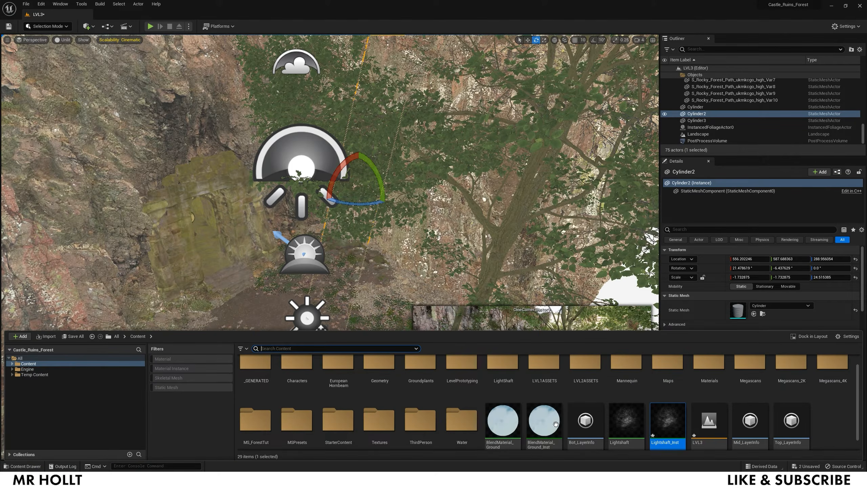
{"action": "left_click_drag", "start_coordinate": [662, 427], "coordinate": [632, 294]}
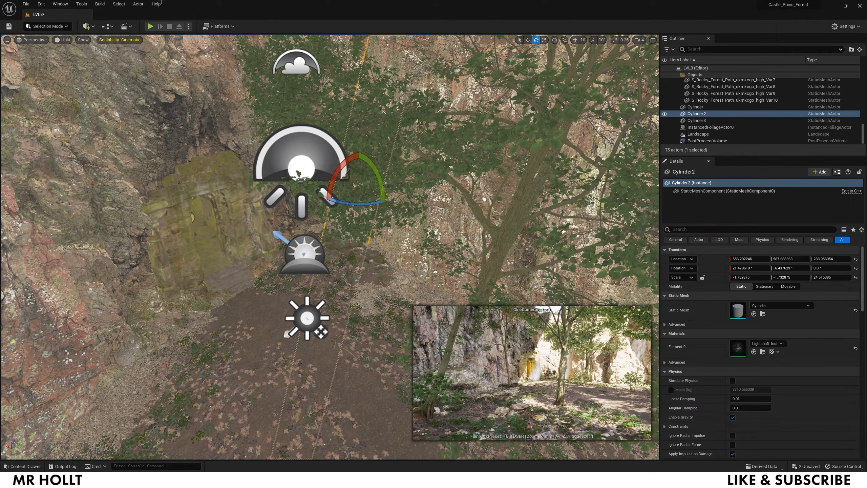
- Switch the viewport to Lit shading and frame the doorway and stream
{"action": "left_click", "coordinate": [56, 27]}
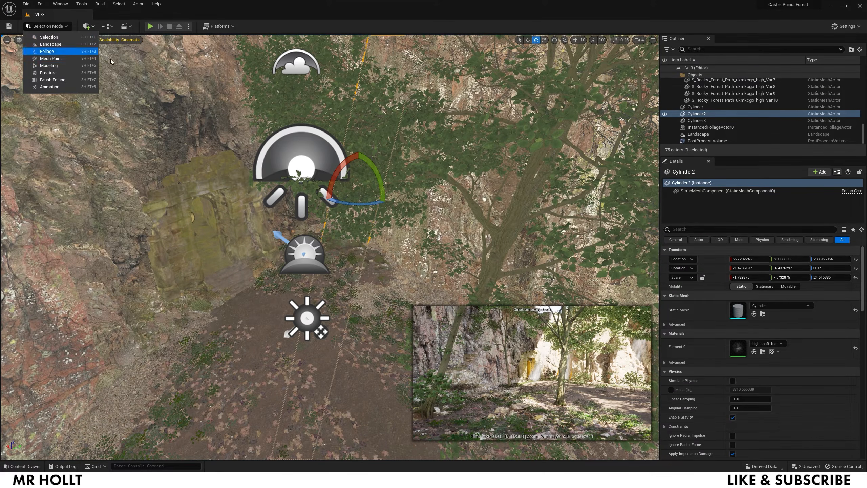
{"action": "left_click", "coordinate": [55, 37]}
{"action": "left_click", "coordinate": [75, 82]}
{"action": "left_click", "coordinate": [61, 40]}
{"action": "left_click", "coordinate": [80, 58]}
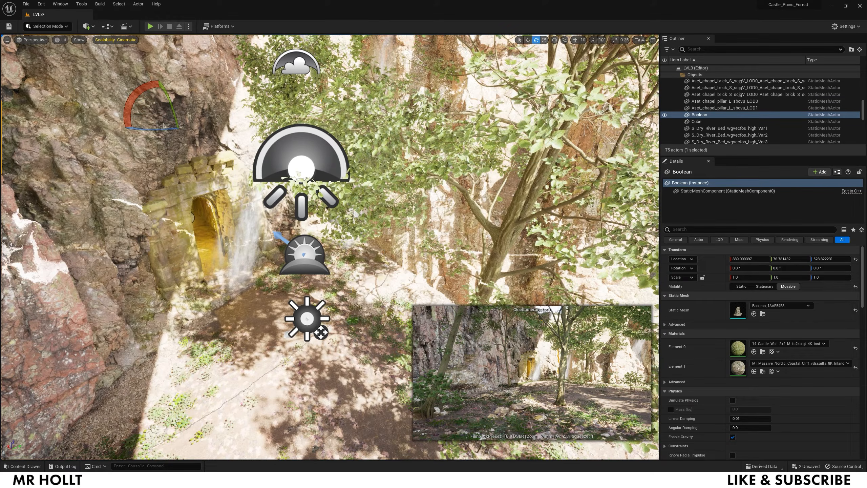
{"action": "scroll", "coordinate": [136, 168], "scroll_direction": "up", "scroll_amount": 2}
{"action": "key", "text": "w"}
{"action": "right_click_drag", "start_coordinate": [136, 168], "coordinate": [123, 127]}
{"action": "key", "text": "e"}
{"action": "right_click_drag", "start_coordinate": [258, 266], "coordinate": [258, 294]}
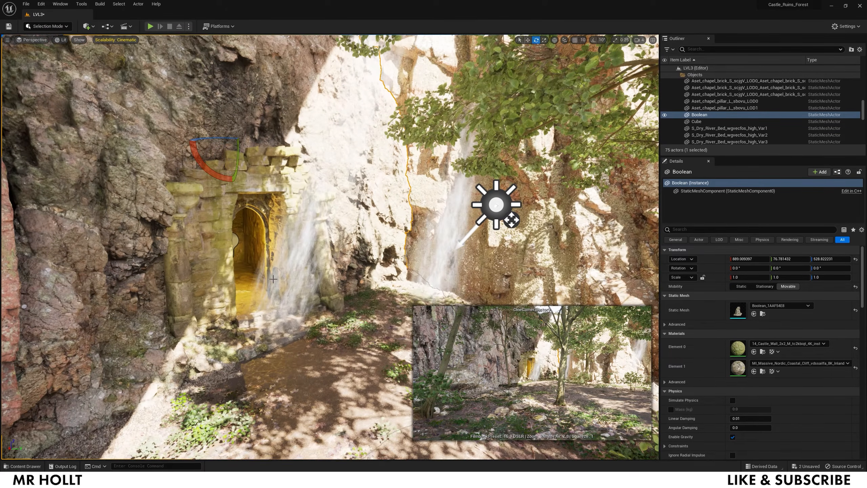
- Shift the doorway light-shaft cylinder along Y
{"action": "left_click", "coordinate": [290, 262]}
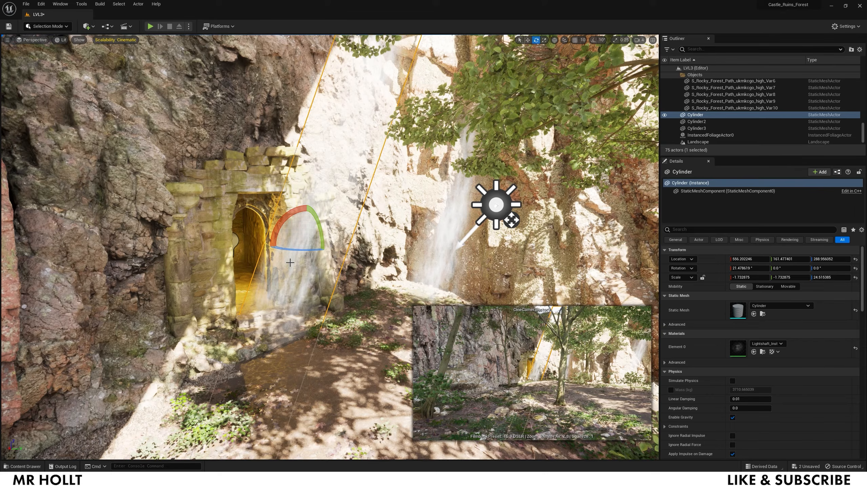
{"action": "key", "text": "w"}
{"action": "left_click_drag", "start_coordinate": [320, 243], "coordinate": [281, 238]}
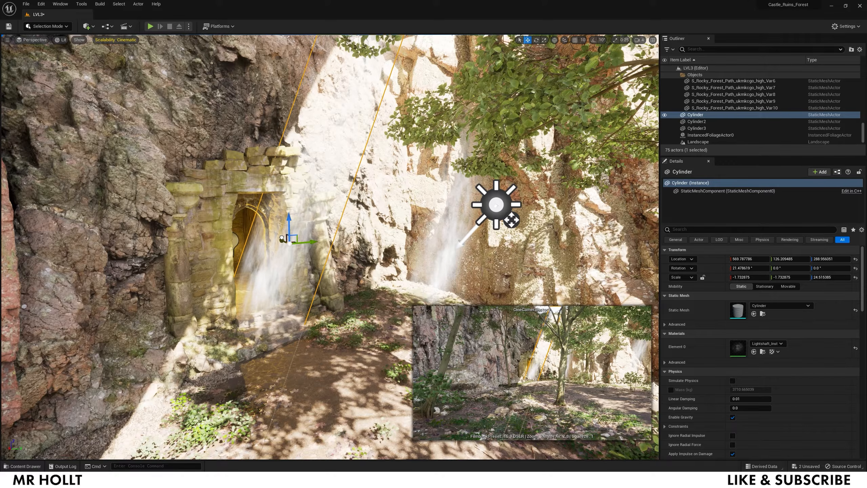
- Reselect the light-shaft cylinder and open Lightshaft_Inst from its Details
{"action": "left_click", "coordinate": [393, 312]}
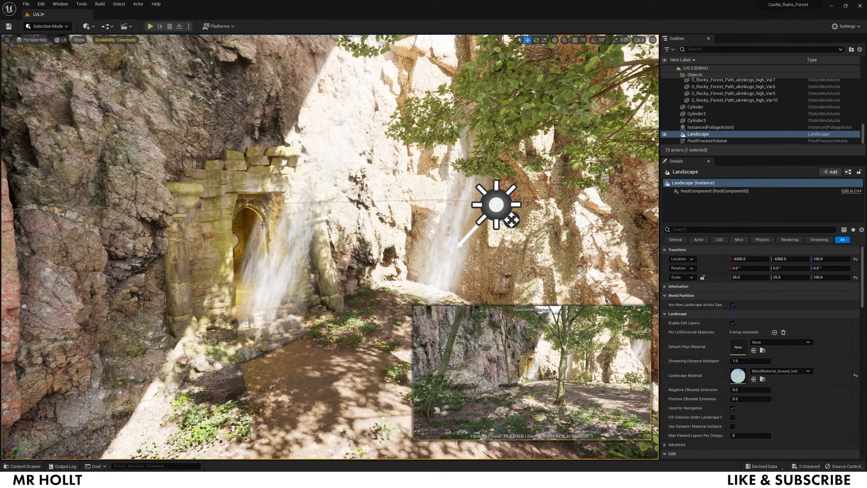
{"action": "left_click", "coordinate": [274, 231]}
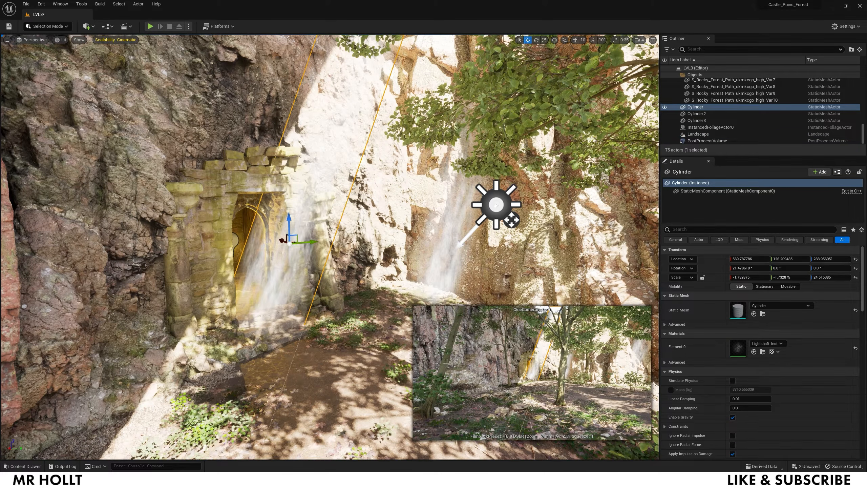
{"action": "double_click", "coordinate": [737, 347]}
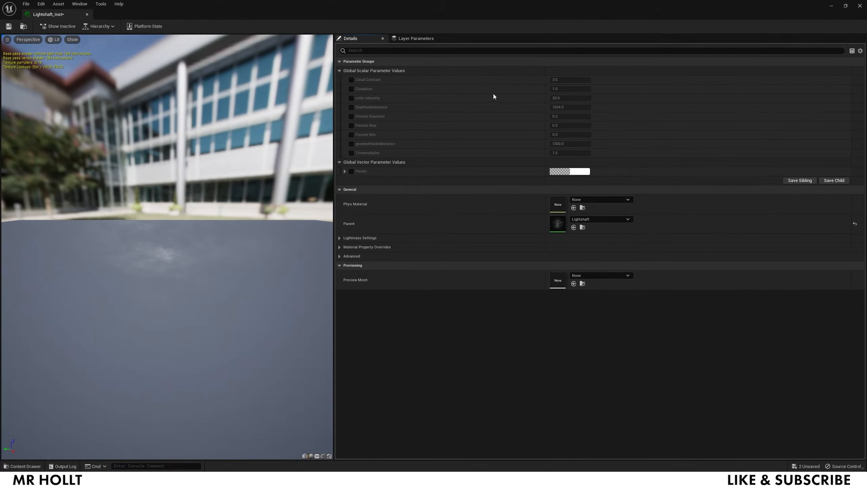
- Float the material instance window and override Cloudsize, leaving it at 1.0
{"action": "left_click_drag", "start_coordinate": [83, 14], "coordinate": [181, 111]}
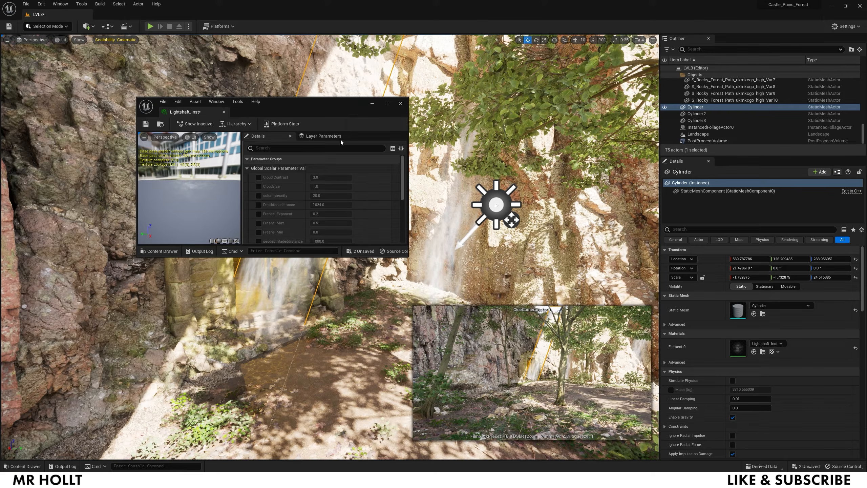
{"action": "left_click_drag", "start_coordinate": [313, 103], "coordinate": [172, 101]}
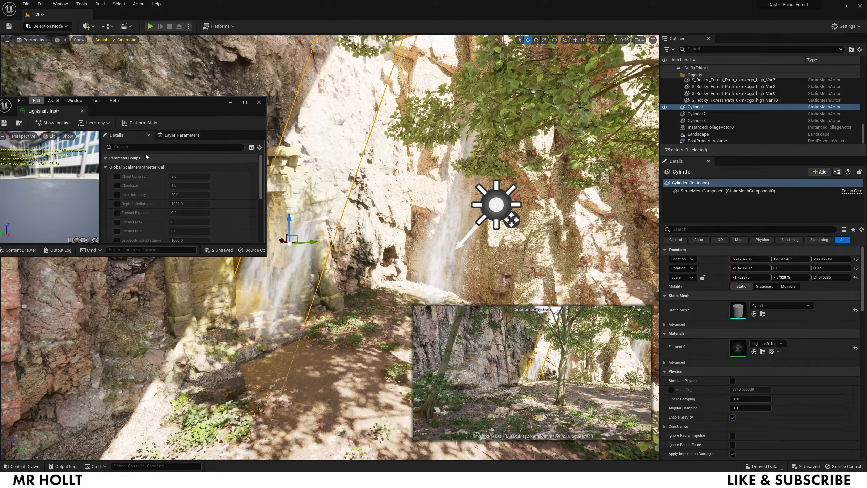
{"action": "left_click", "coordinate": [189, 185]}
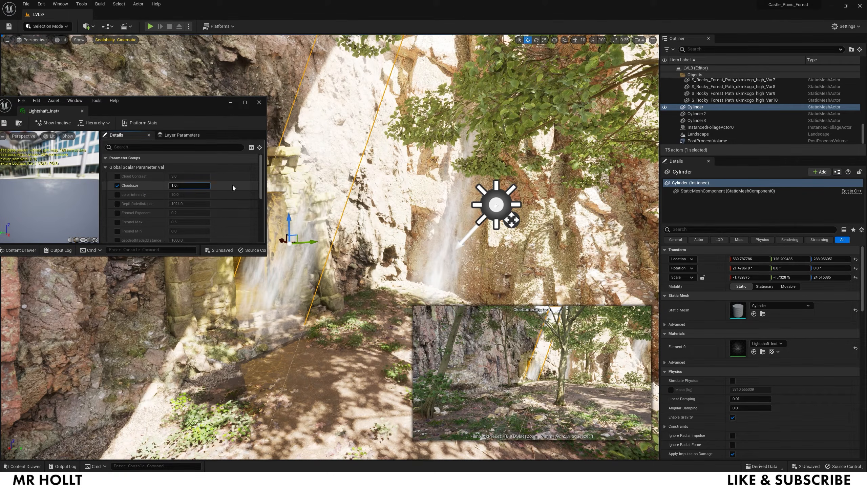
{"action": "type", "text": "0.5"}
{"action": "key", "text": "Return"}
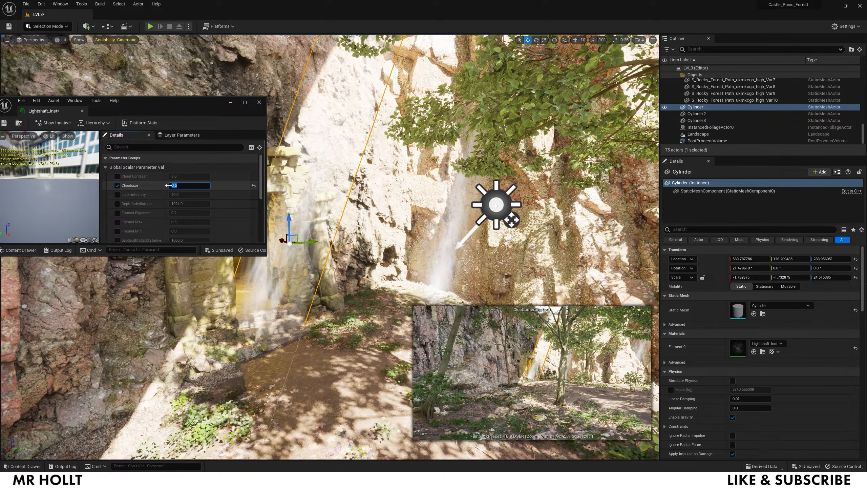
{"action": "type", "text": "1"}
{"action": "key", "text": "Return"}
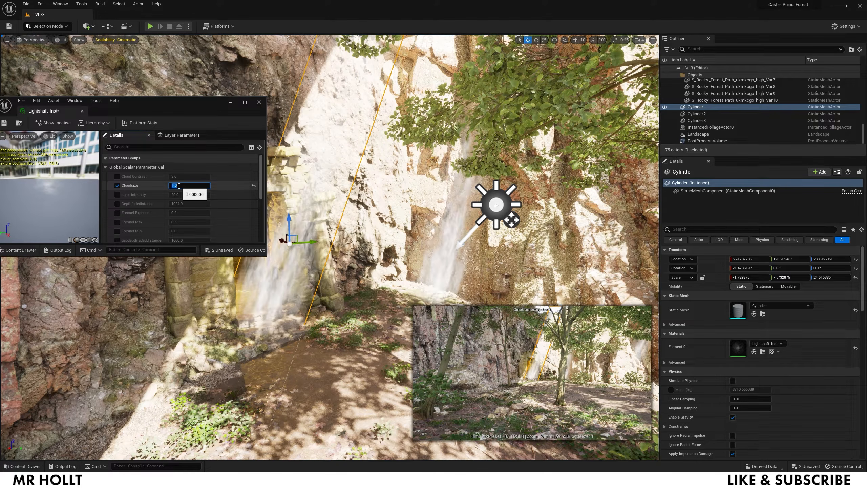
- Enable Cloud Contrast (set to 5) and Timemultplier set to 0.5
{"action": "left_click", "coordinate": [118, 176]}
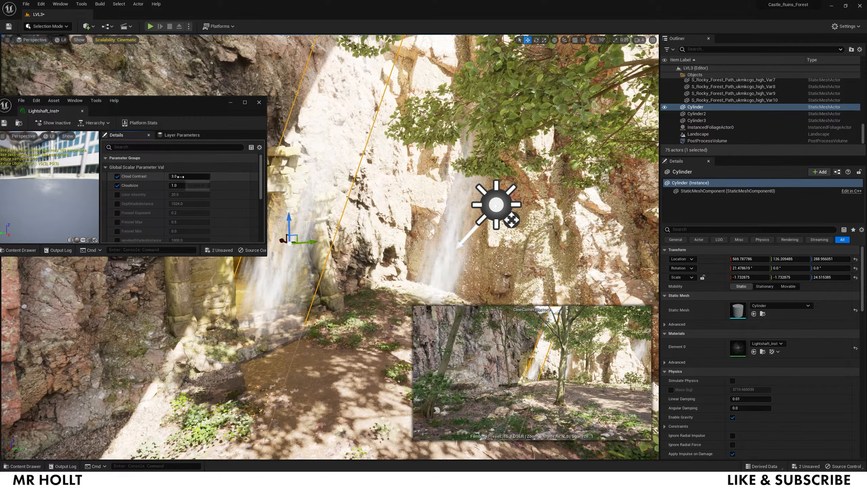
{"action": "type", "text": "2"}
{"action": "key", "text": "Return"}
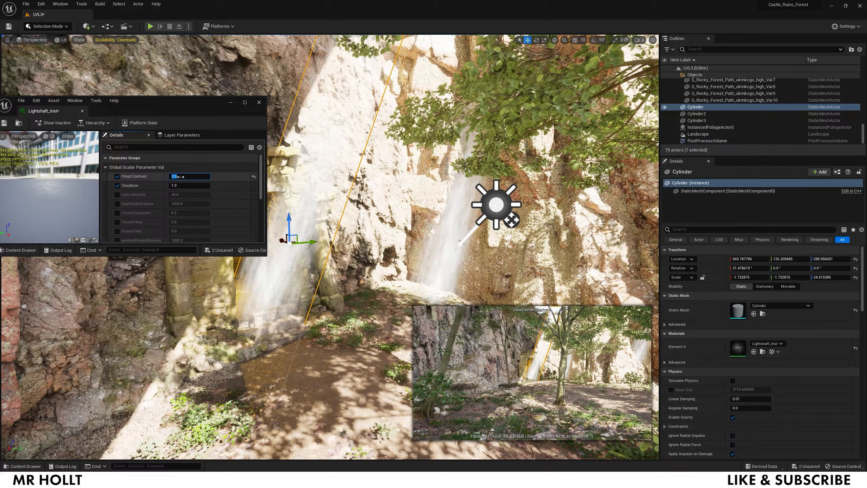
{"action": "type", "text": "5"}
{"action": "key", "text": "Return"}
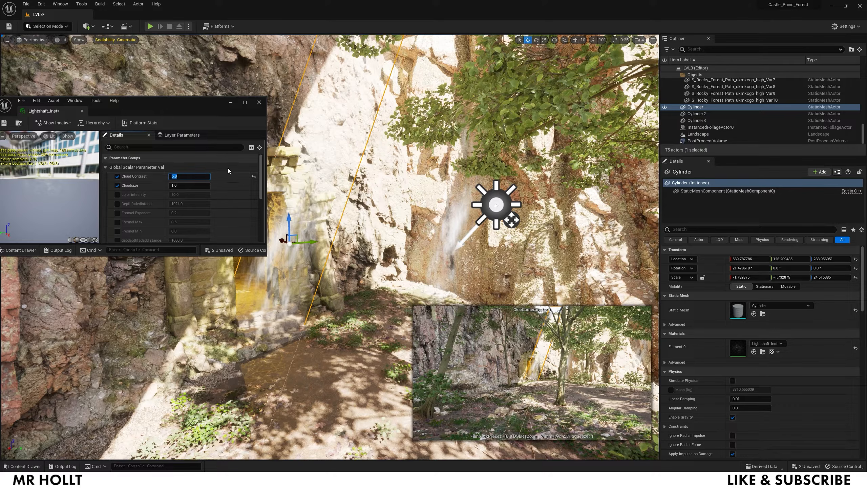
{"action": "scroll", "coordinate": [159, 205], "scroll_direction": "down", "scroll_amount": 1}
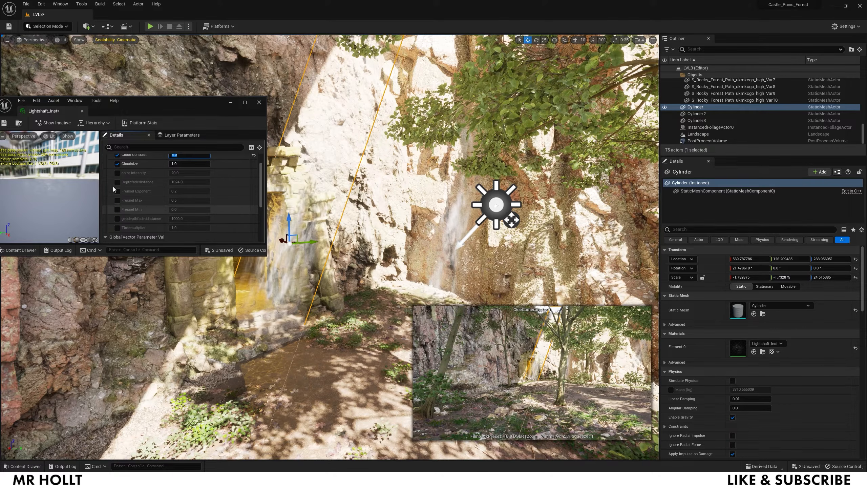
{"action": "scroll", "coordinate": [121, 208], "scroll_direction": "down", "scroll_amount": 1}
{"action": "left_click", "coordinate": [117, 227]}
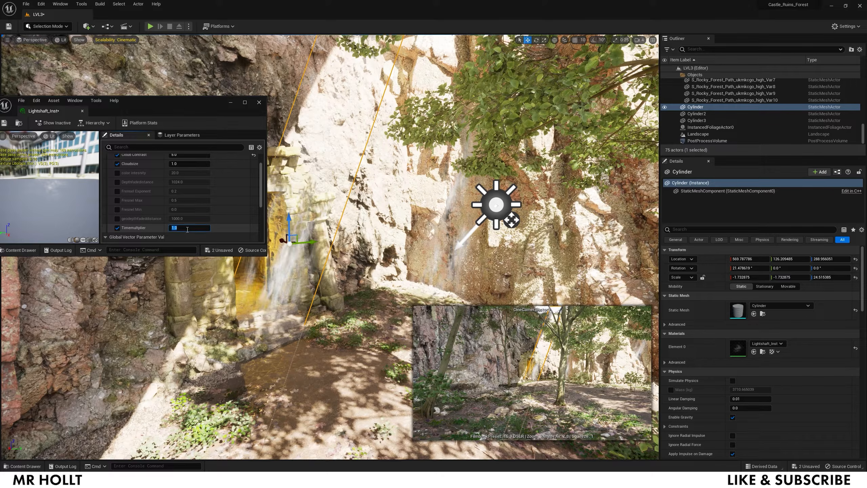
{"action": "type", "text": "0.5"}
{"action": "key", "text": "Return"}
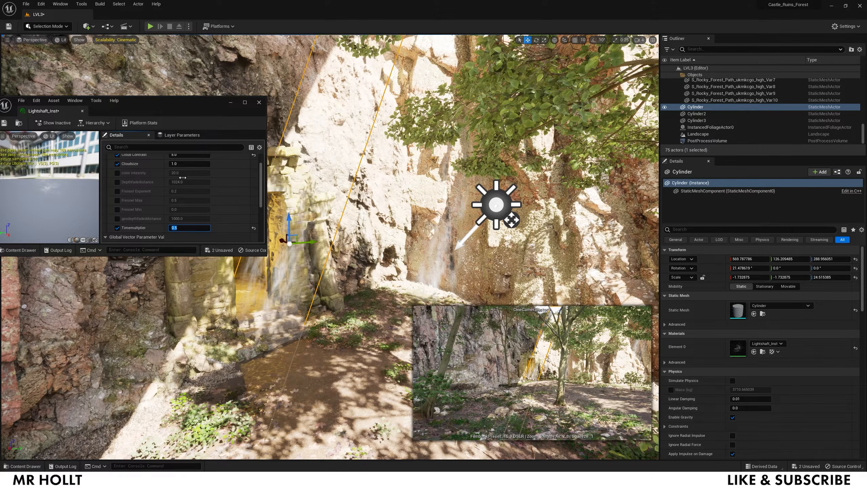
- Change Cloud Contrast to 4, then save and close Lightshaft_Inst
{"action": "scroll", "coordinate": [183, 177], "scroll_direction": "up", "scroll_amount": 3}
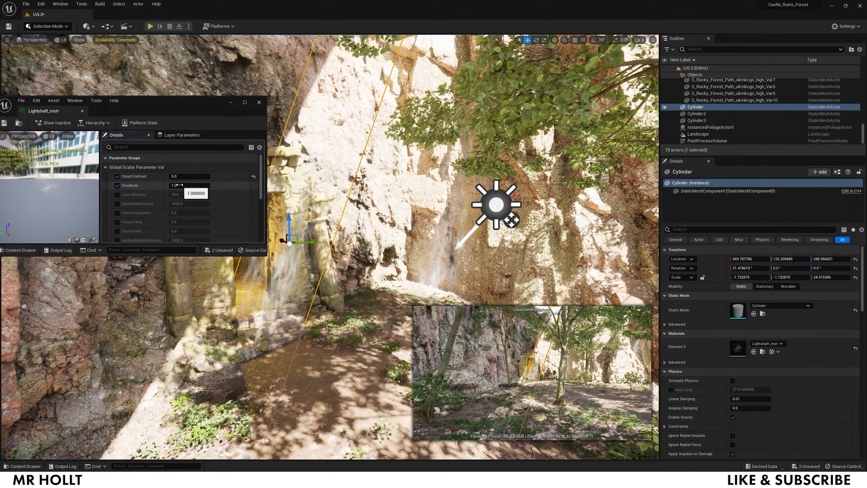
{"action": "left_click", "coordinate": [182, 175]}
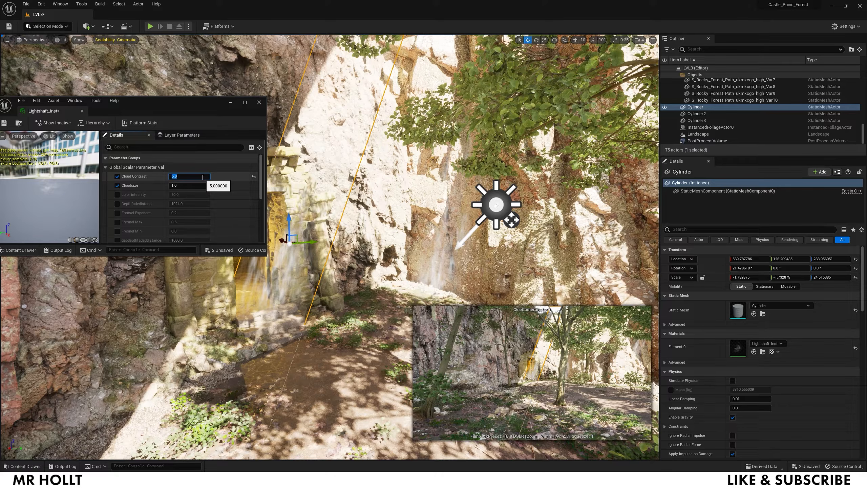
{"action": "type", "text": "2"}
{"action": "key", "text": "Return"}
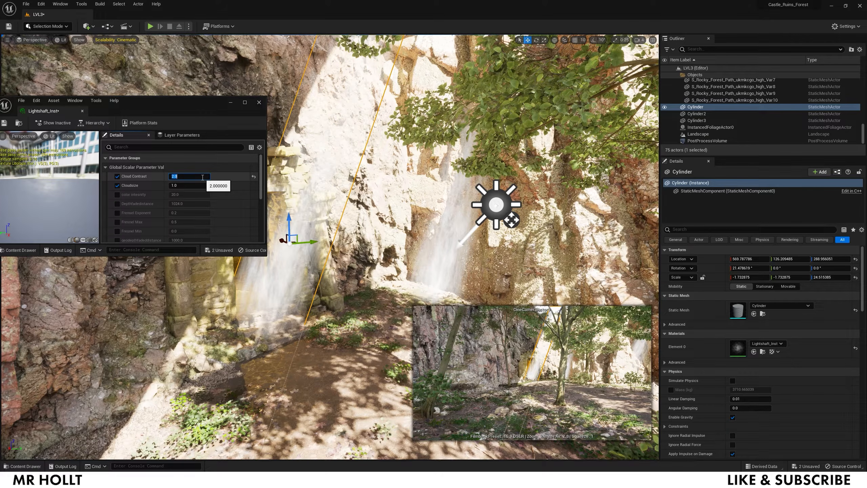
{"action": "type", "text": "4"}
{"action": "key", "text": "Return"}
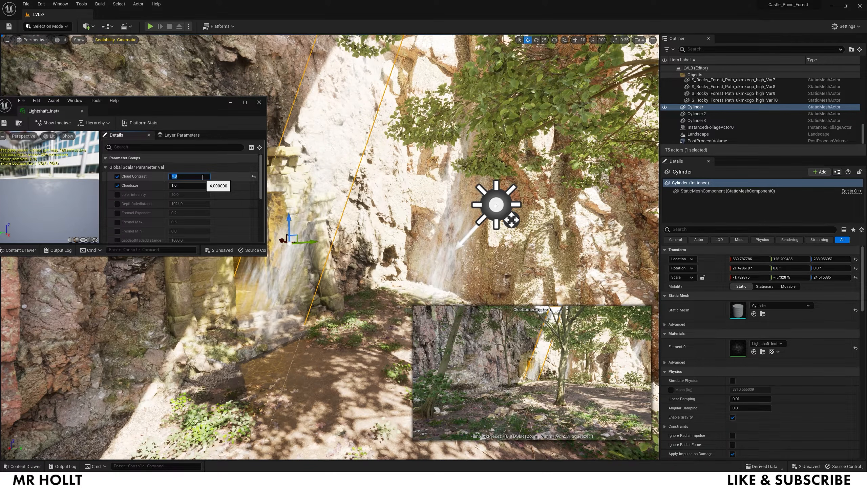
{"action": "left_click", "coordinate": [5, 123]}
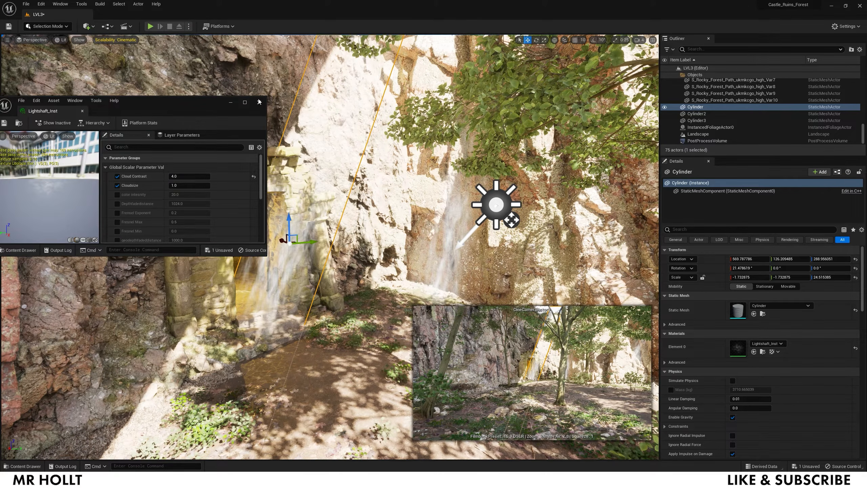
{"action": "left_click", "coordinate": [258, 101]}
- Move the Cylinder light shaft into the stone archway, at Location X 616.5
{"action": "key", "text": "s"}
{"action": "key", "text": "s"}
{"action": "key", "text": "s"}
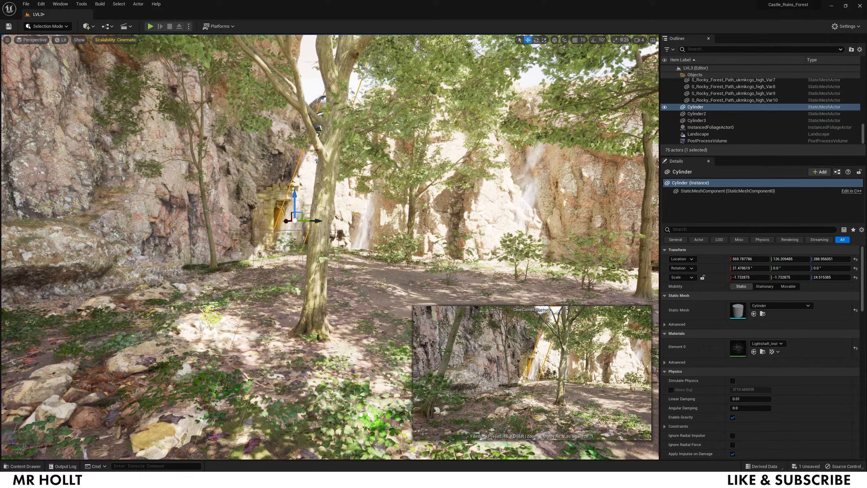
{"action": "left_click", "coordinate": [263, 159]}
{"action": "key", "text": "w"}
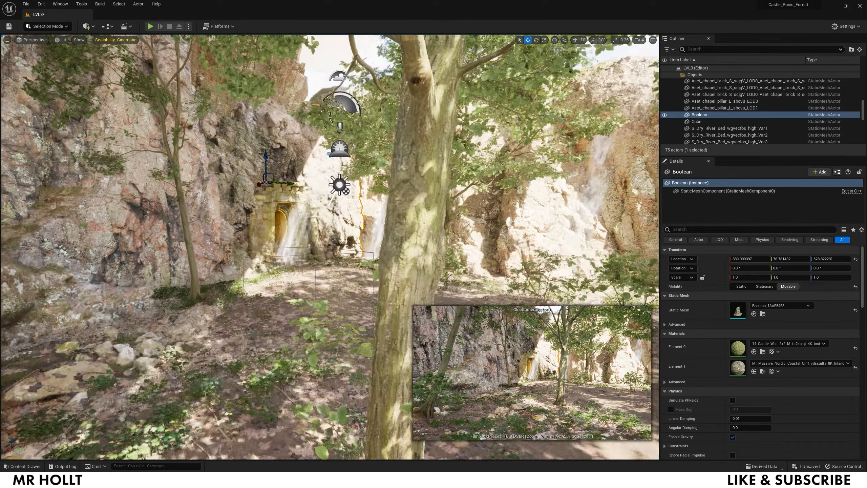
{"action": "key", "text": "w"}
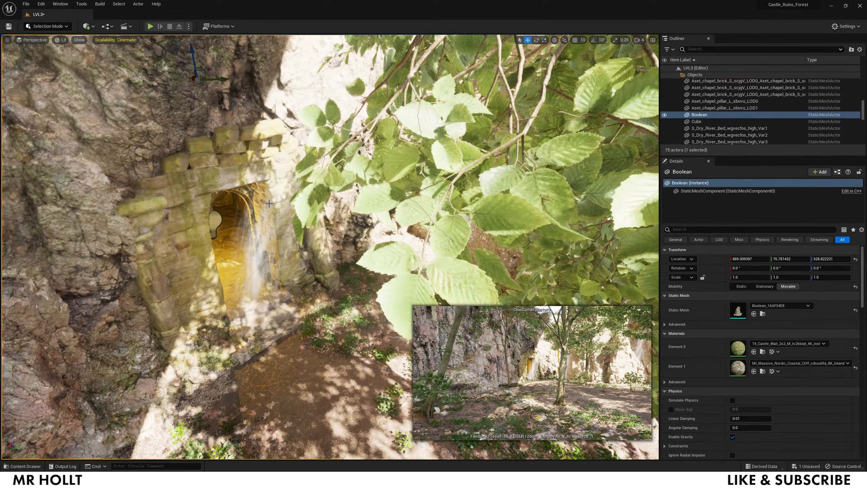
{"action": "left_click", "coordinate": [274, 222]}
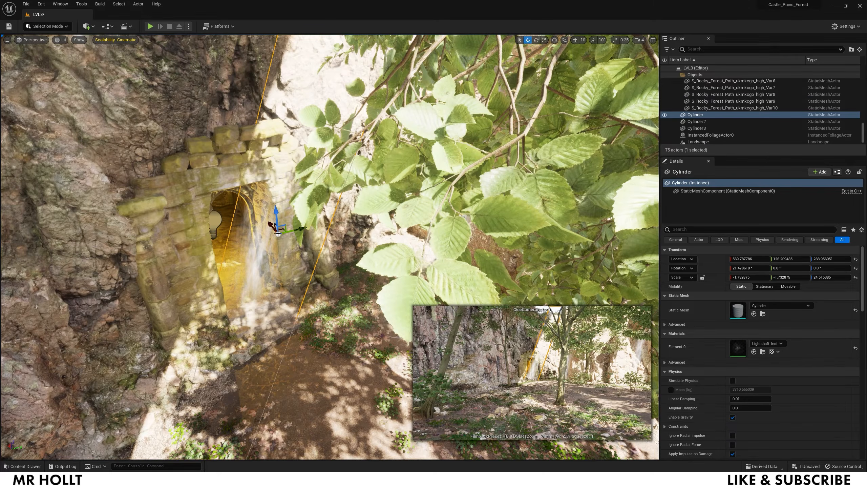
{"action": "left_click_drag", "start_coordinate": [269, 224], "coordinate": [262, 215]}
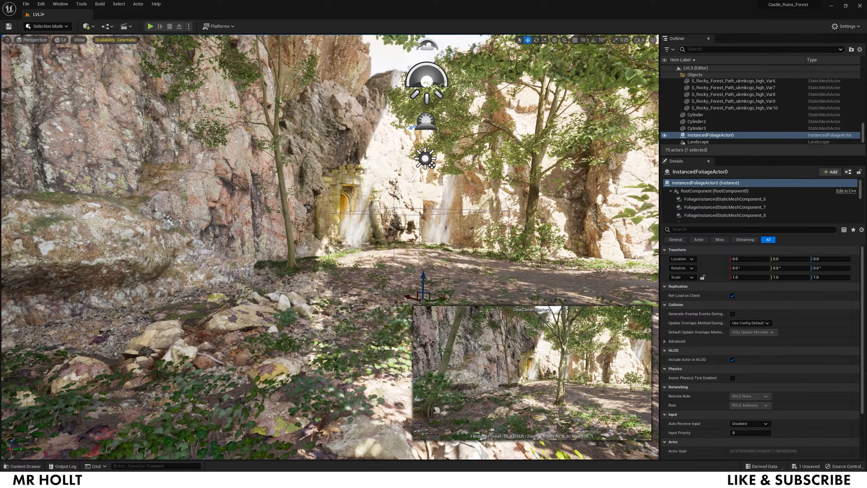
{"action": "right_click_drag", "start_coordinate": [223, 115], "coordinate": [218, 118]}
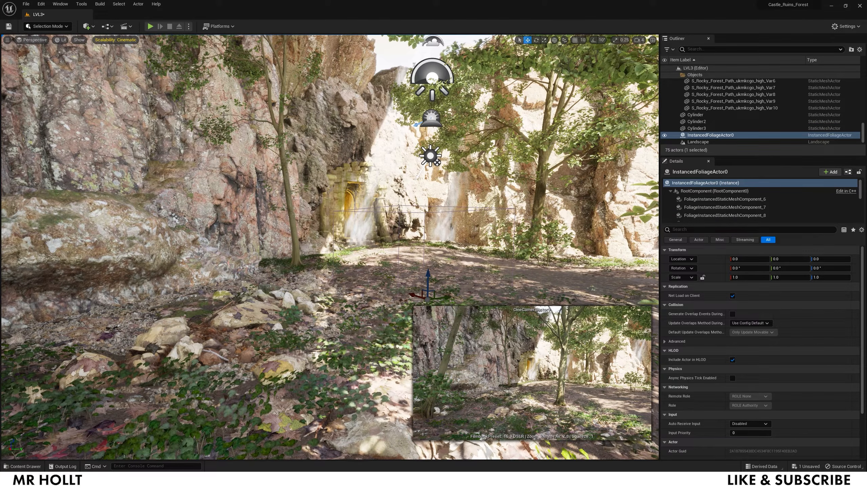
- Set the viewport view mode to Unlit and back the view away from the archway
{"action": "left_click", "coordinate": [60, 40]}
{"action": "left_click", "coordinate": [69, 65]}
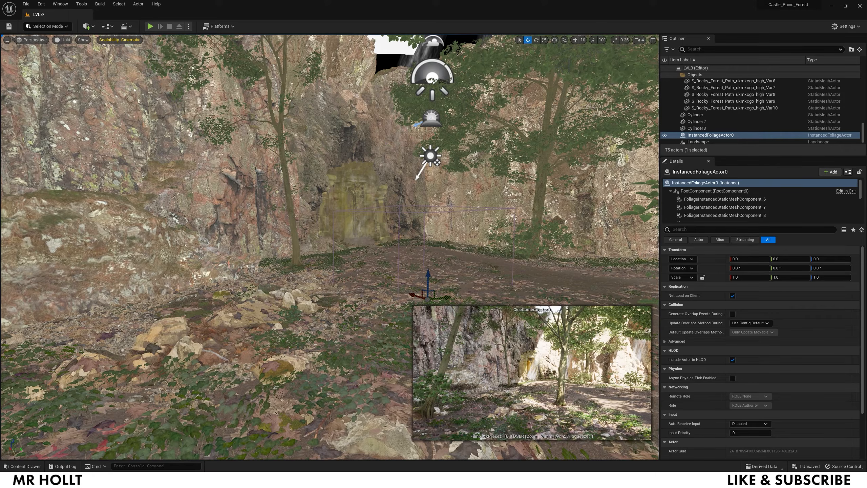
{"action": "key", "text": "s"}
{"action": "key", "text": "d"}
{"action": "right_click_drag", "start_coordinate": [497, 252], "coordinate": [536, 275]}
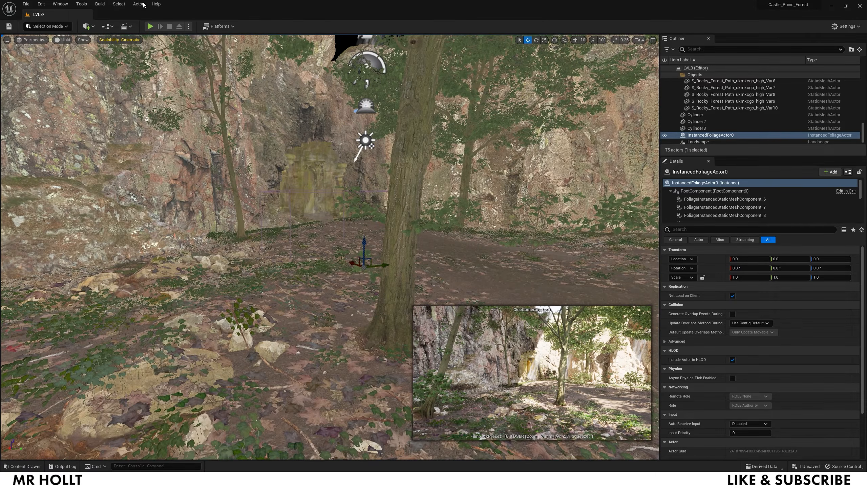
{"action": "left_click", "coordinate": [123, 27]}
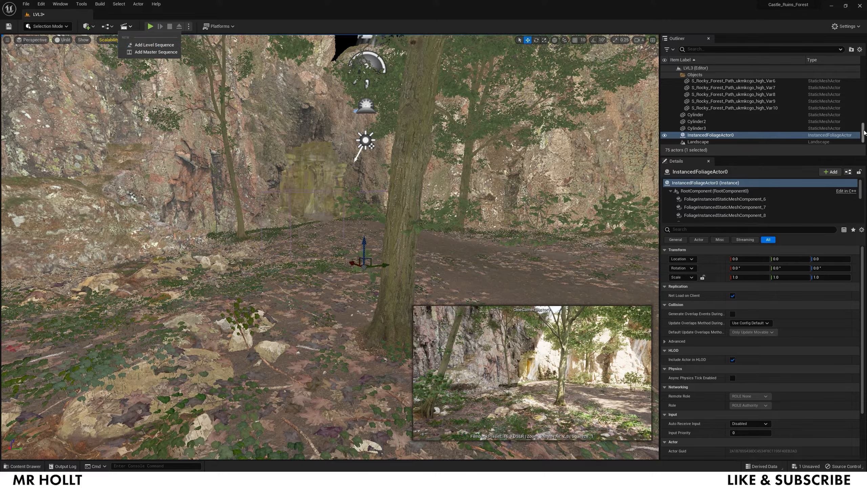
- Move the three cylinders and the PostProcessVolume into the Lighting folder
{"action": "left_click_drag", "start_coordinate": [862, 132], "coordinate": [861, 53]}
{"action": "left_click", "coordinate": [677, 88]}
{"action": "left_click", "coordinate": [678, 75]}
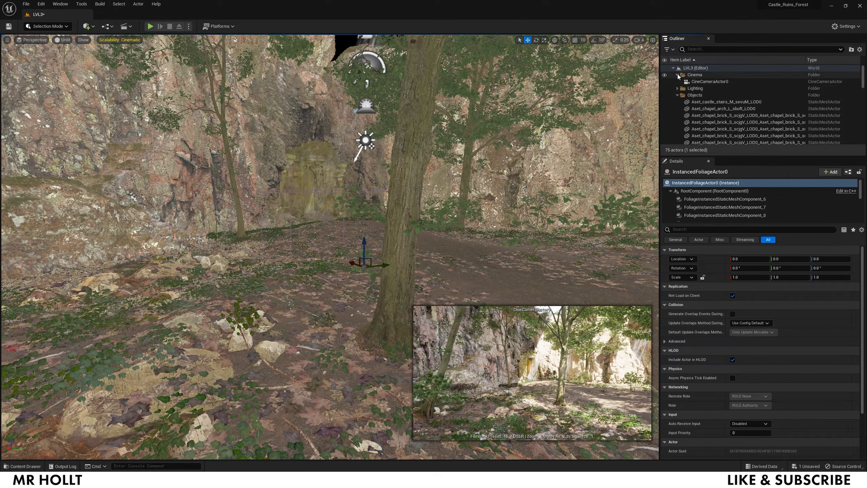
{"action": "left_click", "coordinate": [678, 88]}
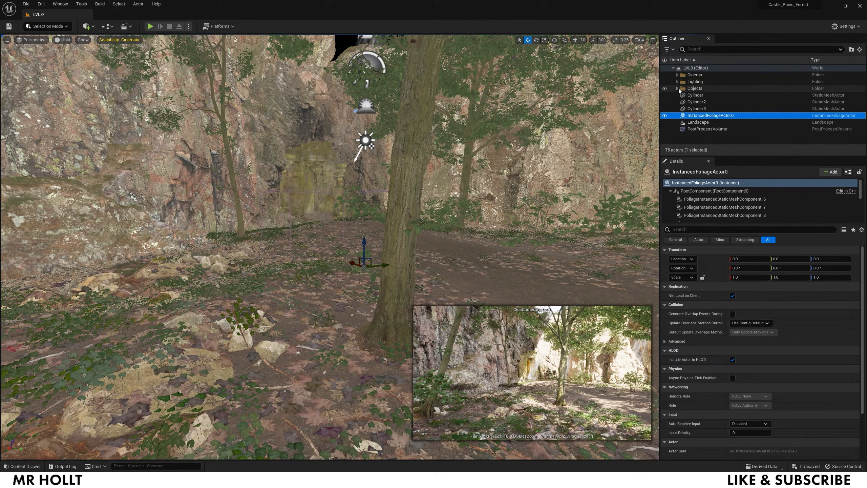
{"action": "left_click", "coordinate": [696, 109]}
{"action": "left_click", "coordinate": [694, 95], "text": "shift"}
{"action": "left_click_drag", "start_coordinate": [695, 103], "coordinate": [695, 82]}
{"action": "left_click", "coordinate": [698, 107]}
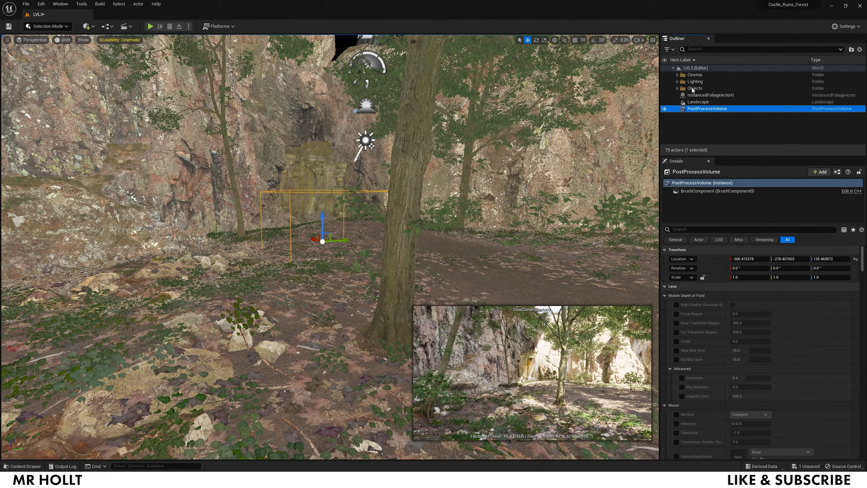
{"action": "left_click_drag", "start_coordinate": [690, 81], "coordinate": [690, 82]}
{"action": "left_click", "coordinate": [713, 129]}
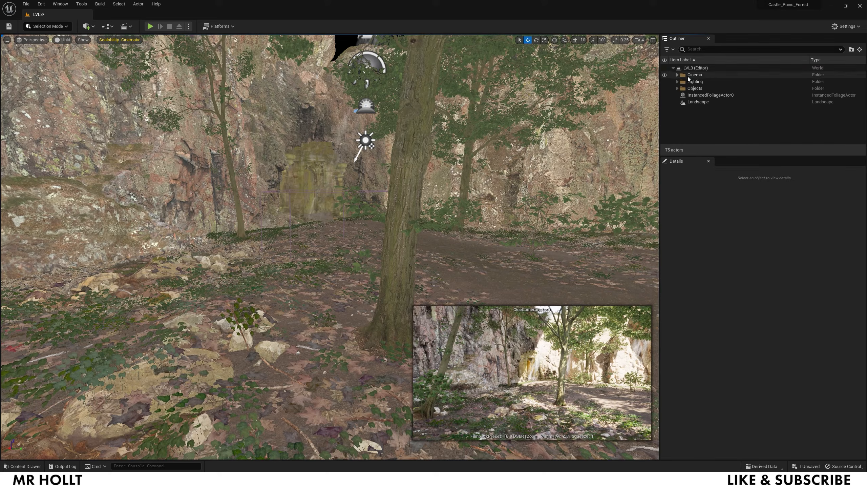
{"action": "left_click", "coordinate": [688, 76]}
- Add a new level sequence and save it as LVL3SQN
{"action": "left_click", "coordinate": [126, 25]}
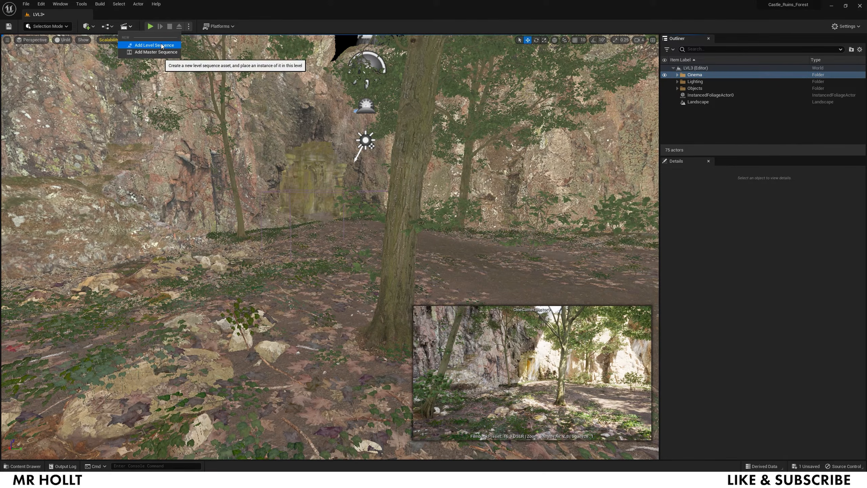
{"action": "left_click", "coordinate": [151, 41]}
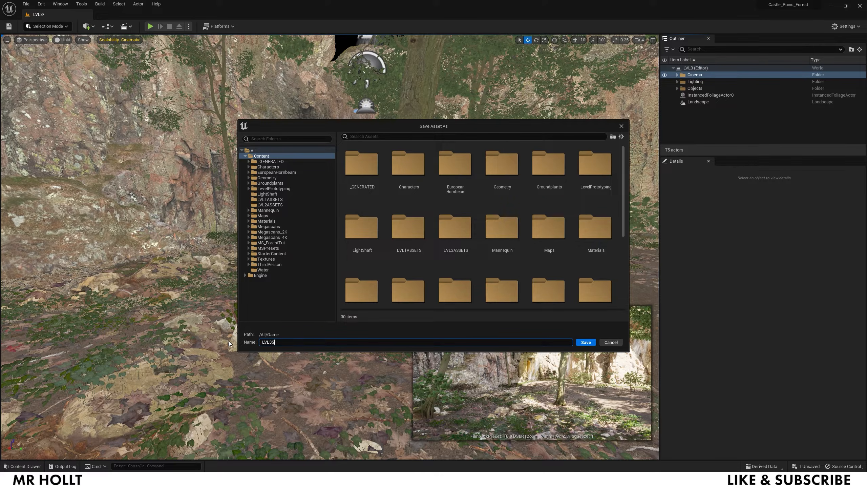
{"action": "left_click", "coordinate": [586, 342]}
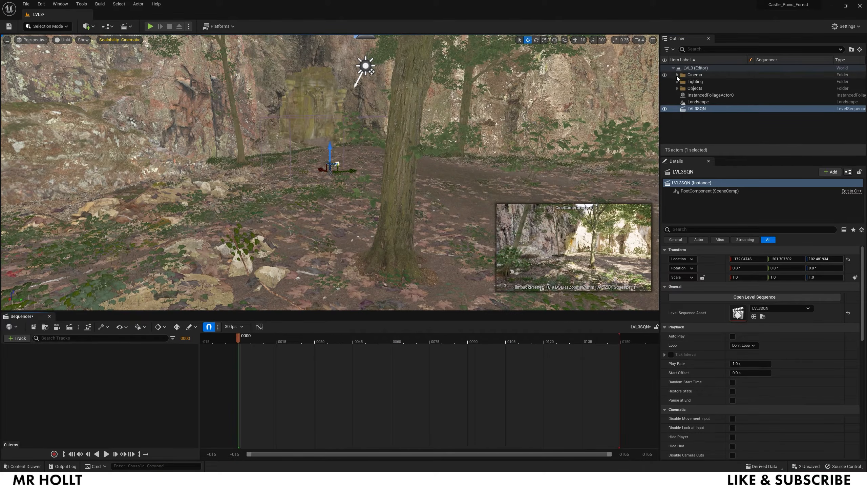
- Add CineCameraActor0 to LVL3SQN, return the playhead to frame 0, and switch to Lit
{"action": "left_click", "coordinate": [681, 76]}
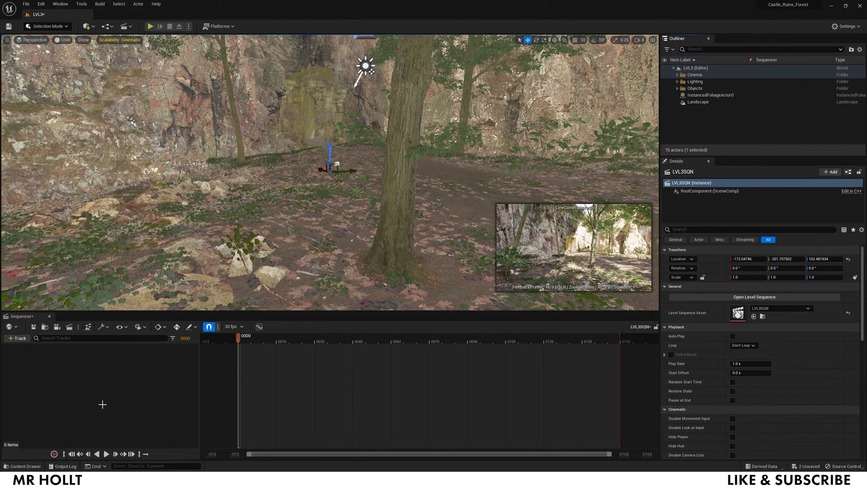
{"action": "left_click", "coordinate": [18, 338]}
{"action": "mouse_move", "coordinate": [58, 349]}
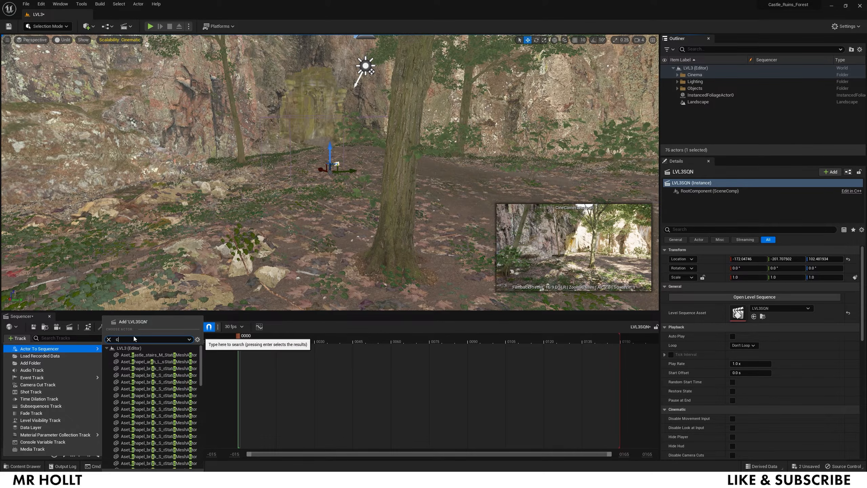
{"action": "type", "text": "cam"}
{"action": "left_click", "coordinate": [148, 384]}
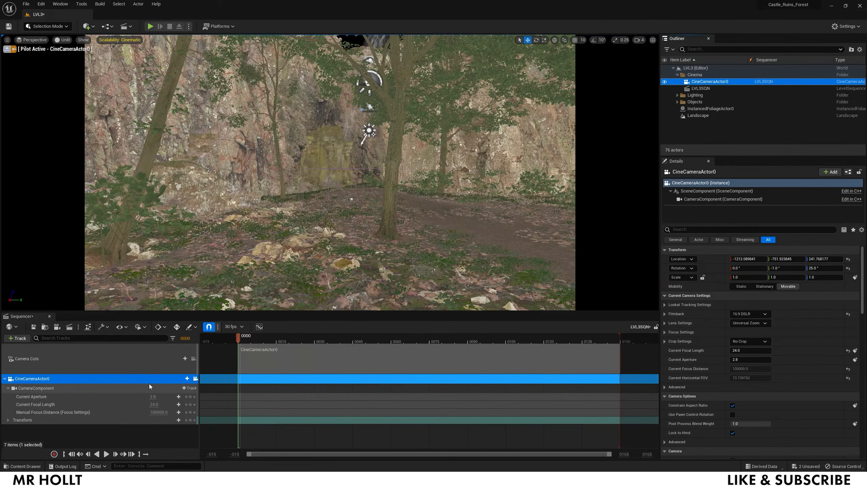
{"action": "left_click", "coordinate": [253, 340]}
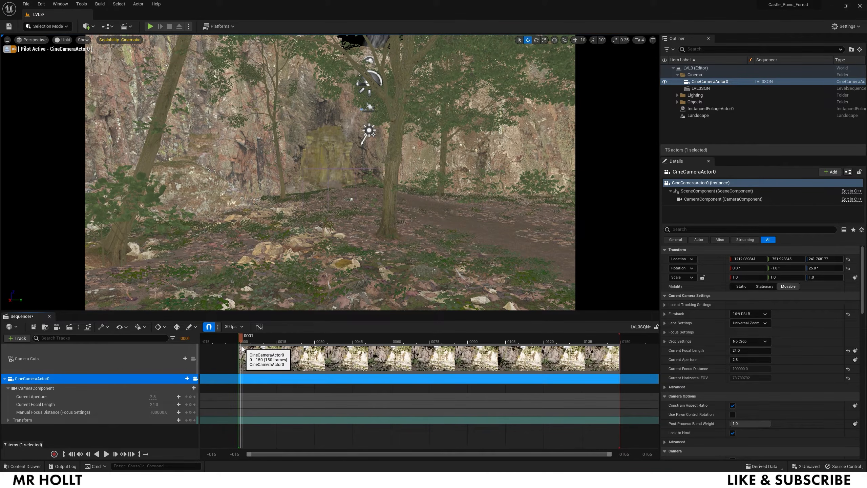
{"action": "left_click_drag", "start_coordinate": [241, 349], "coordinate": [240, 350]}
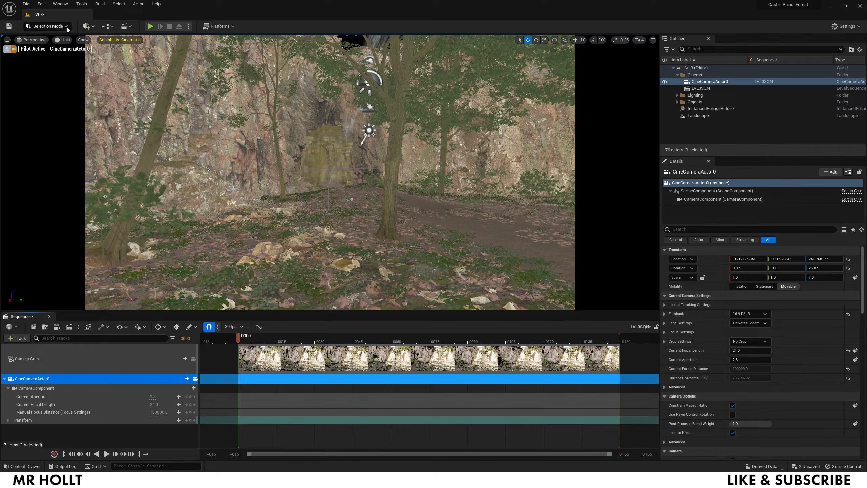
{"action": "left_click", "coordinate": [61, 40]}
{"action": "left_click", "coordinate": [69, 56]}
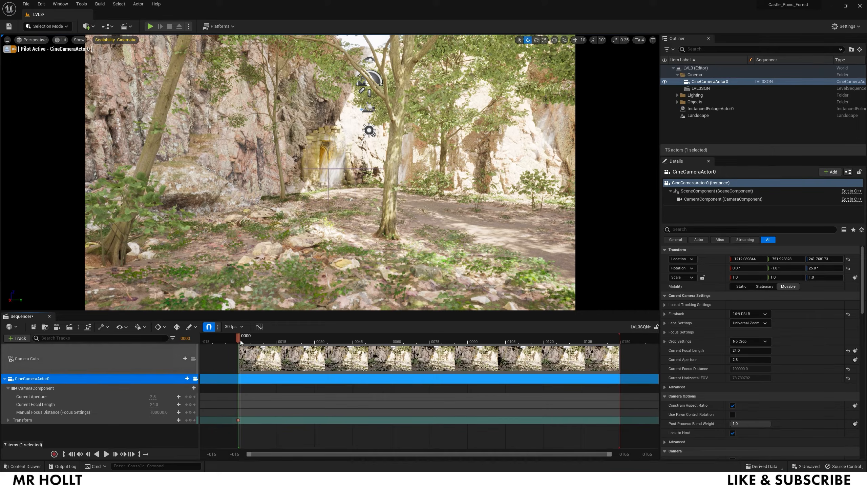
- At frame 150, pilot the camera up close to the ruin doorway and key its transform
{"action": "left_click_drag", "start_coordinate": [596, 340], "coordinate": [622, 337]}
{"action": "key", "text": "e"}
{"action": "mouse_move", "coordinate": [330, 172]}
{"action": "right_mouse_down"}
{"action": "mouse_move", "coordinate": [323, 188]}
{"action": "mouse_move", "coordinate": [327, 176]}
{"action": "right_mouse_up"}
{"action": "key", "text": "w"}
{"action": "key", "text": "e"}
{"action": "key", "text": "q"}
{"action": "key", "text": "w"}
{"action": "key", "text": "q"}
{"action": "key", "text": "w"}
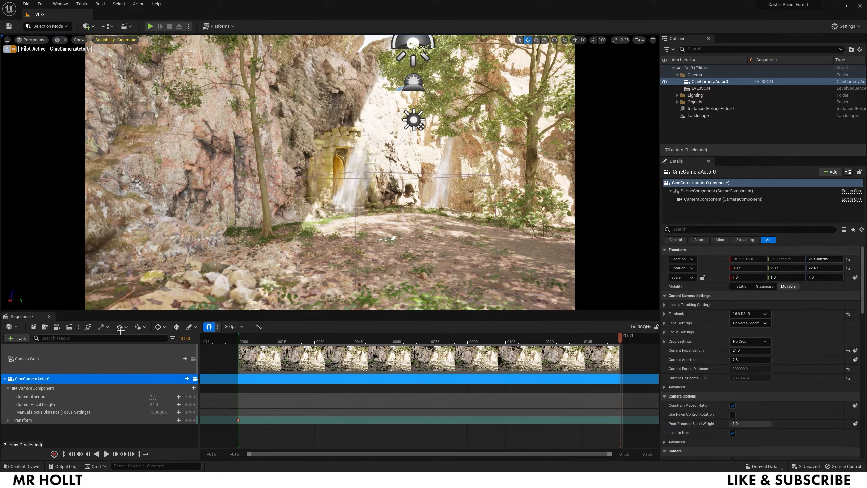
{"action": "left_click", "coordinate": [190, 420]}
- Play the push-in back from the start of the sequence
{"action": "left_click", "coordinate": [245, 337]}
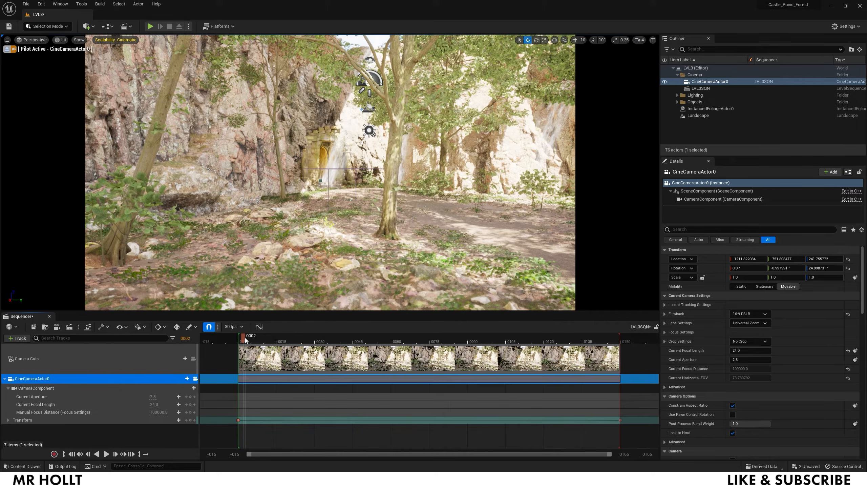
{"action": "key", "text": "space"}
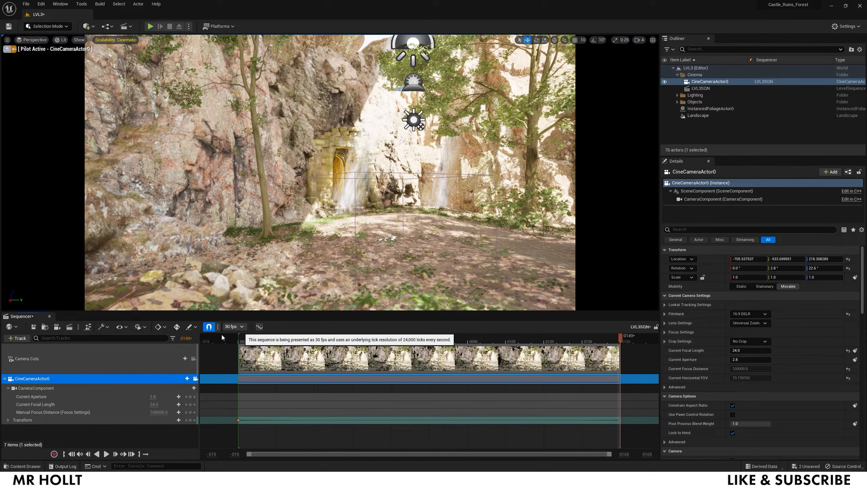
{"action": "left_click", "coordinate": [261, 337]}
{"action": "key", "text": "space"}
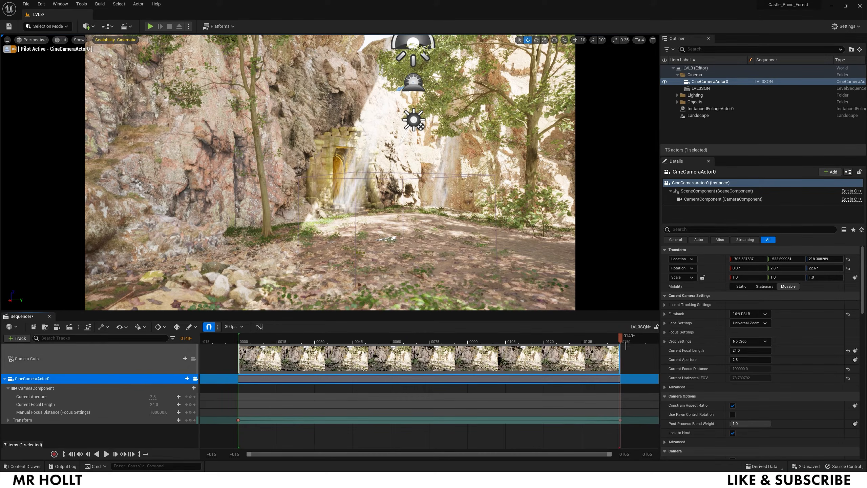
{"action": "left_click_drag", "start_coordinate": [624, 454], "coordinate": [654, 463]}
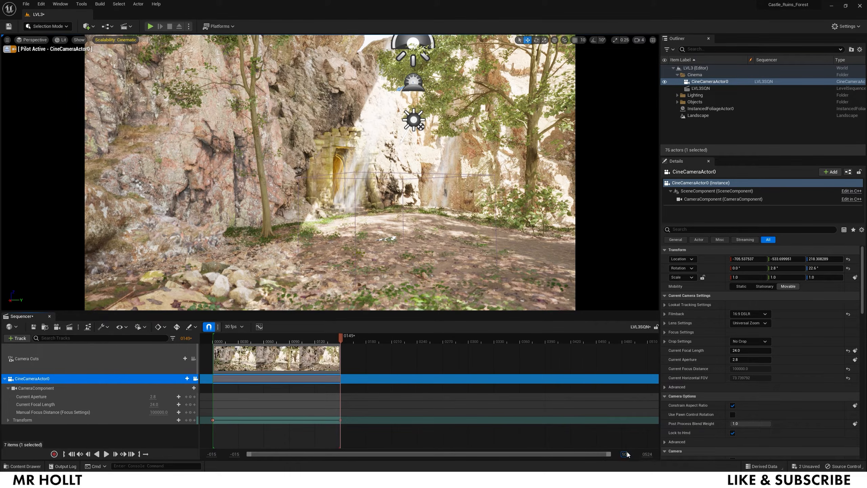
- Extend the Camera Cuts section and the playback range end to frame 420
{"action": "left_click_drag", "start_coordinate": [339, 350], "coordinate": [412, 359]}
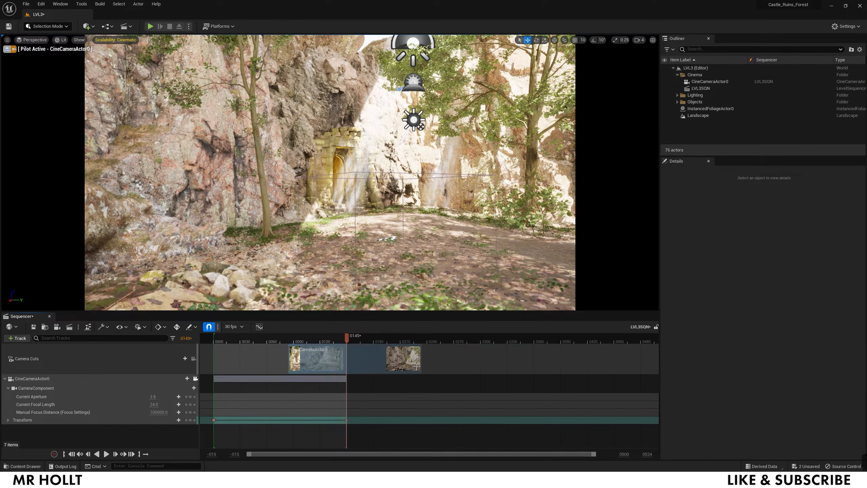
{"action": "key", "text": "ctrl+z"}
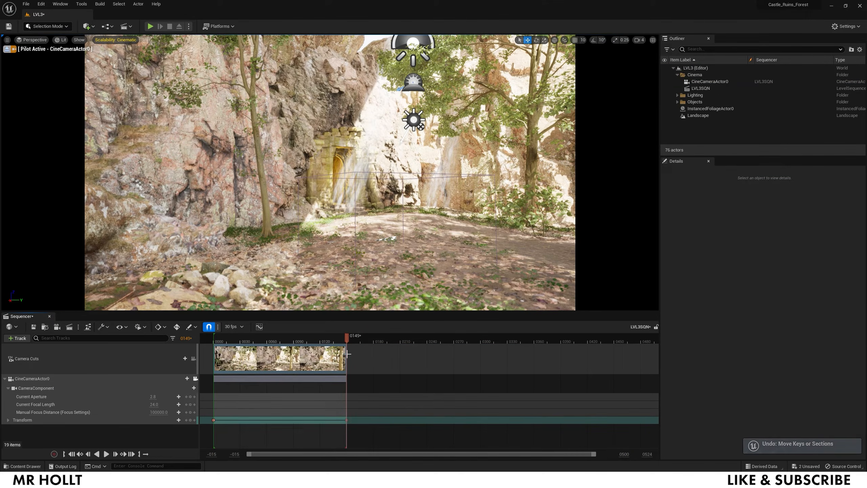
{"action": "left_click_drag", "start_coordinate": [347, 338], "coordinate": [327, 339]}
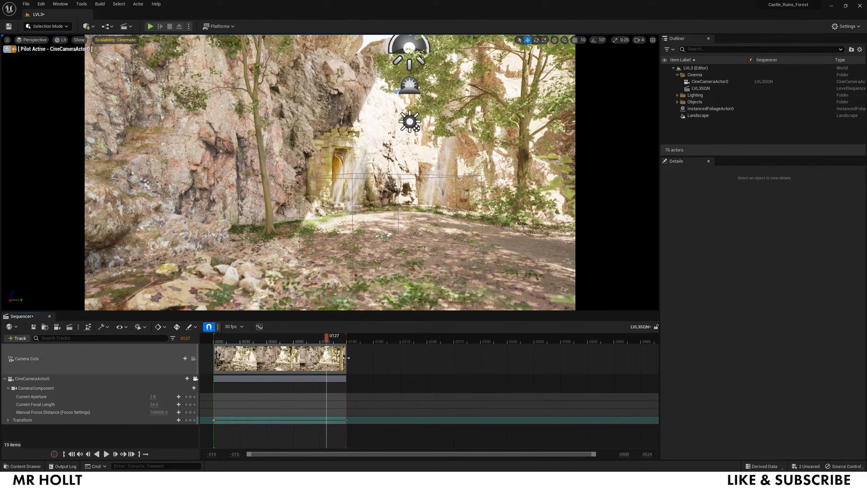
{"action": "left_click_drag", "start_coordinate": [383, 357], "coordinate": [588, 357]}
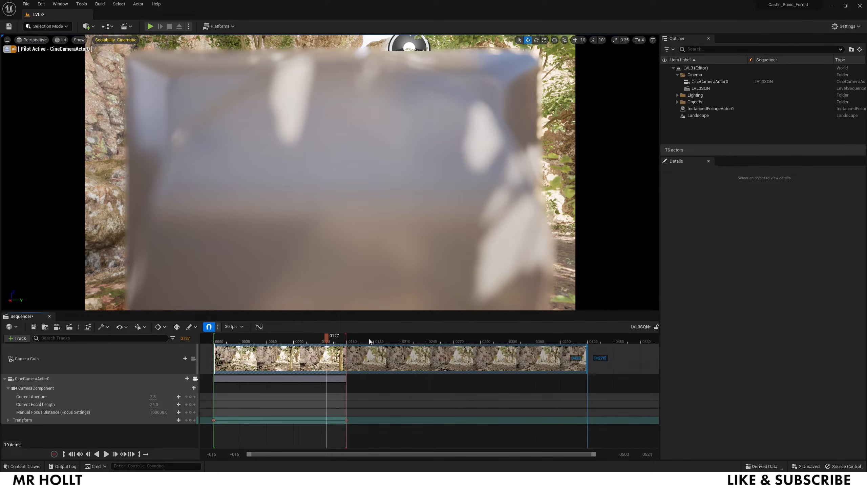
{"action": "left_click_drag", "start_coordinate": [467, 340], "coordinate": [586, 344]}
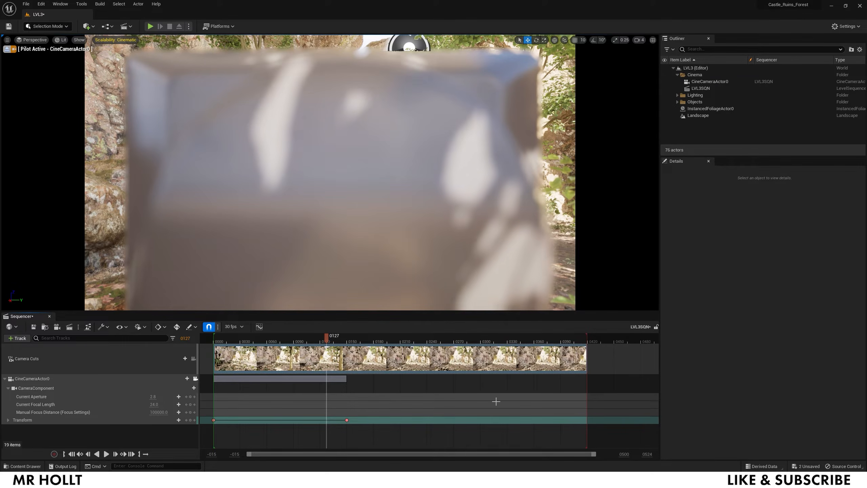
- Move the camera's end Transform key to frame 420 and play back the longer push-in
{"action": "left_click_drag", "start_coordinate": [348, 420], "coordinate": [472, 419]}
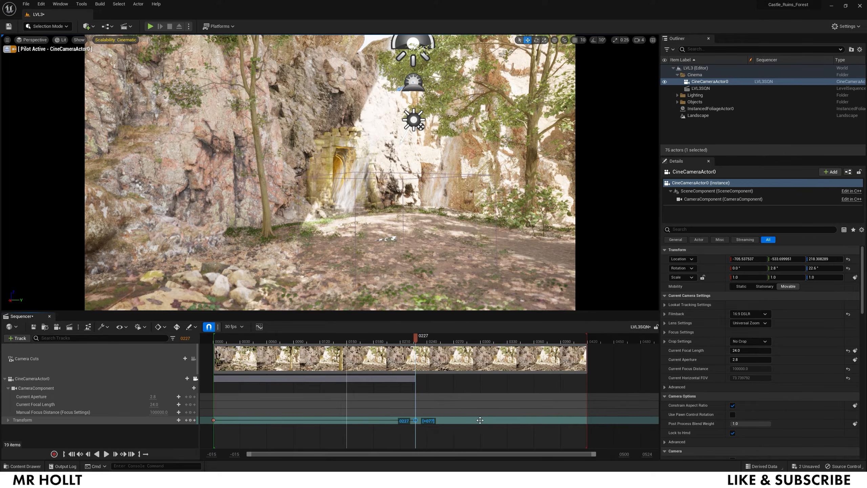
{"action": "left_click_drag", "start_coordinate": [595, 420], "coordinate": [595, 420]}
{"action": "key", "text": "space"}
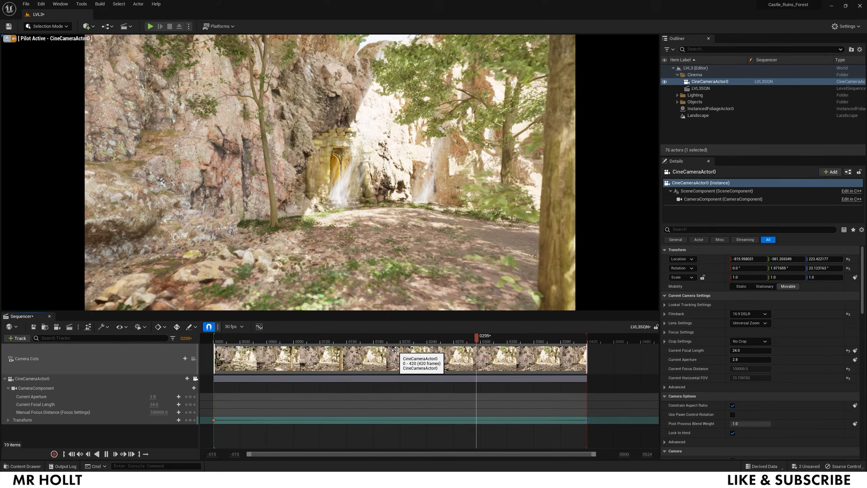
{"action": "key", "text": "space"}
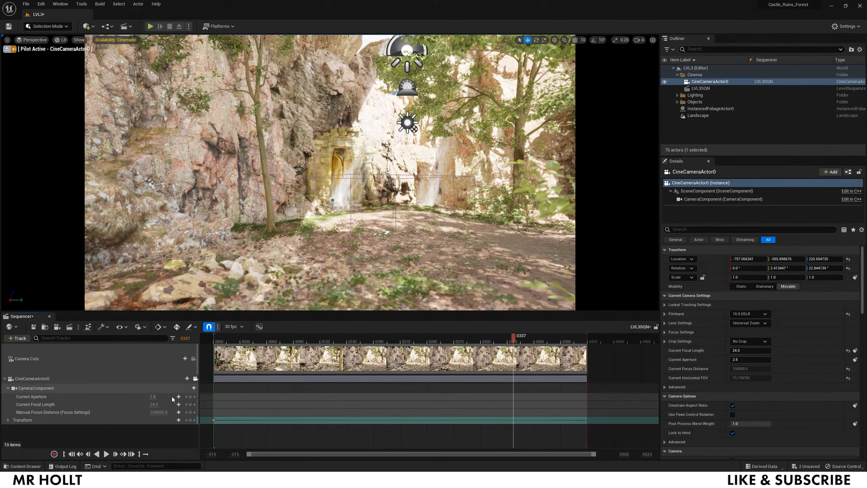
- Add a Shake2 camera shake to the camera, spanning from the sequence start to frame 420
{"action": "left_click", "coordinate": [194, 388]}
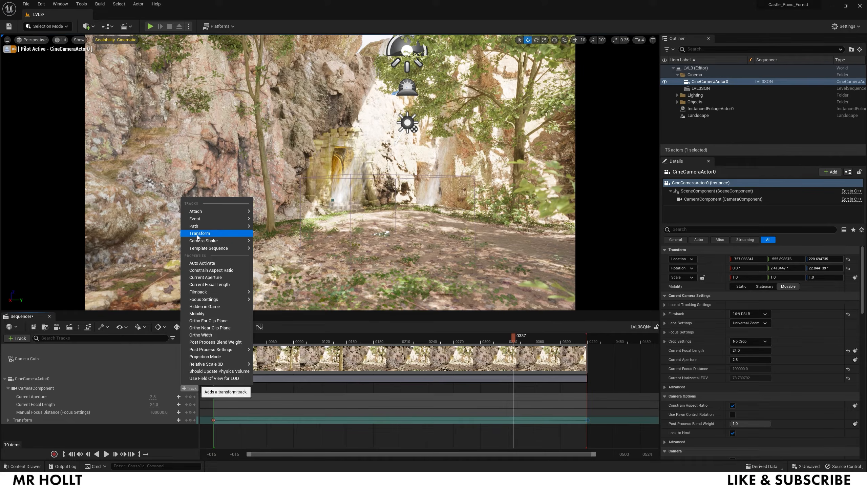
{"action": "mouse_move", "coordinate": [199, 243]}
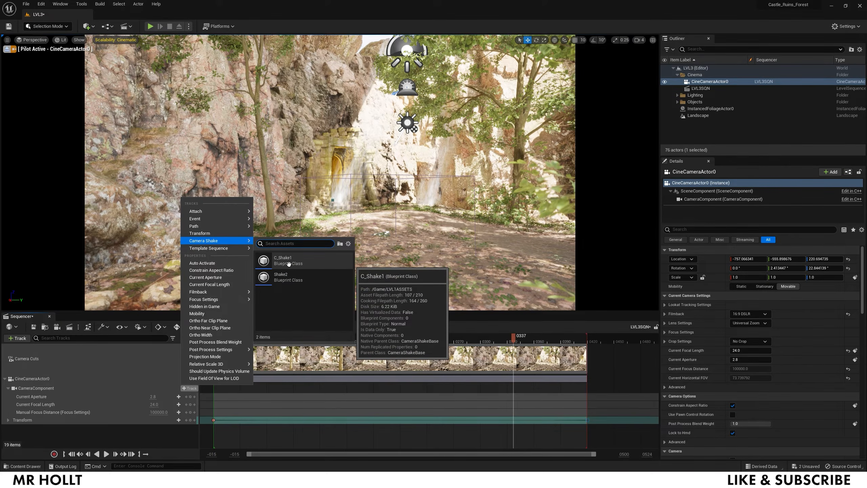
{"action": "left_click", "coordinate": [287, 274]}
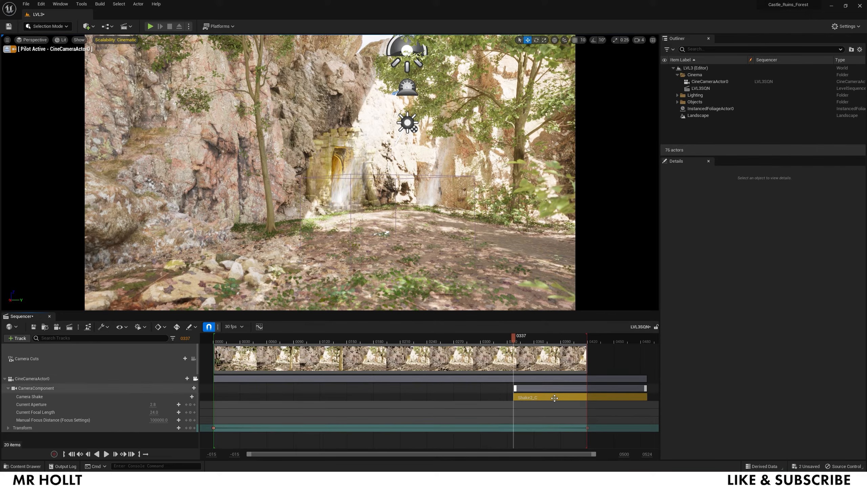
{"action": "left_click_drag", "start_coordinate": [386, 404], "coordinate": [255, 400]}
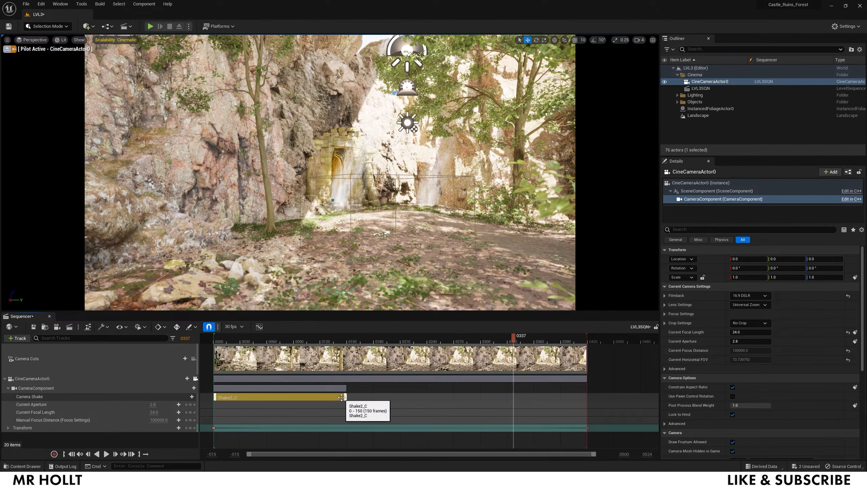
{"action": "left_click_drag", "start_coordinate": [536, 397], "coordinate": [586, 396]}
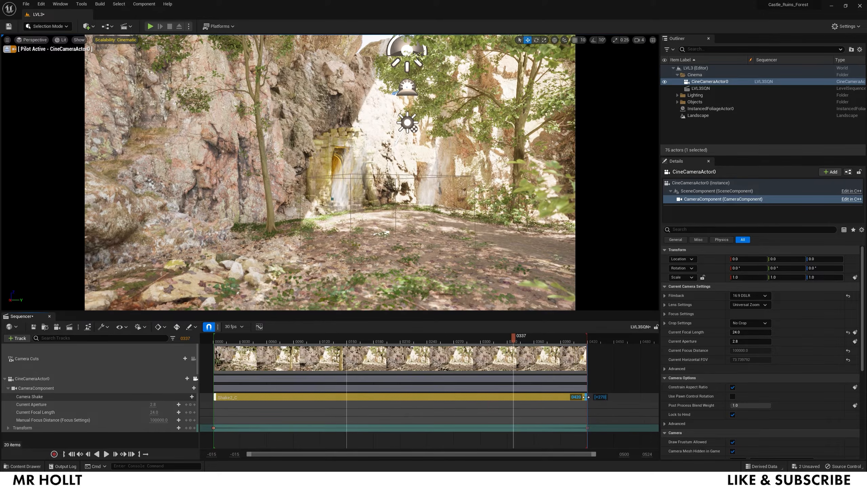
- Preview the shaking sequence from frame 110, fit the timeline, and show the Content Drawer
{"action": "left_click", "coordinate": [310, 340]}
{"action": "key", "text": "space"}
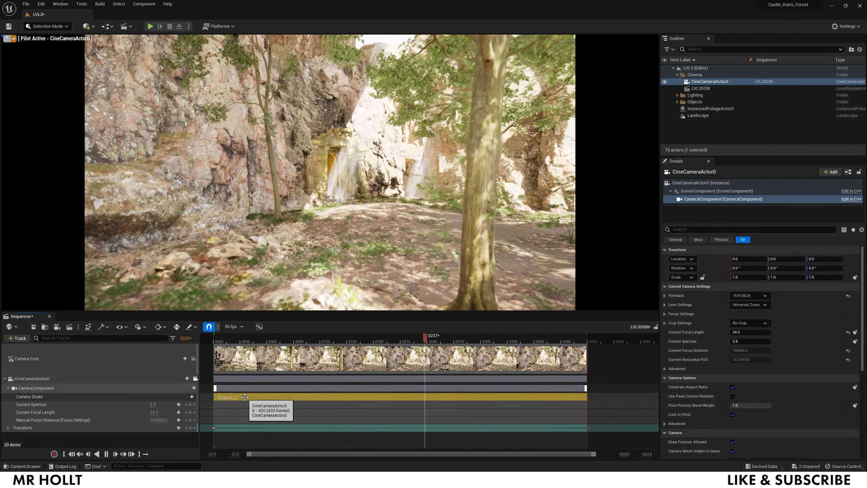
{"action": "key", "text": "space"}
{"action": "key", "text": "f"}
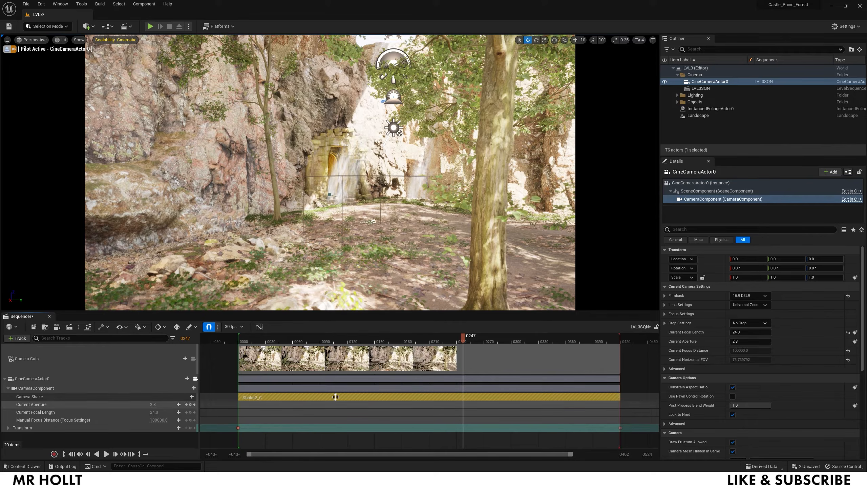
{"action": "key", "text": "ctrl+space"}
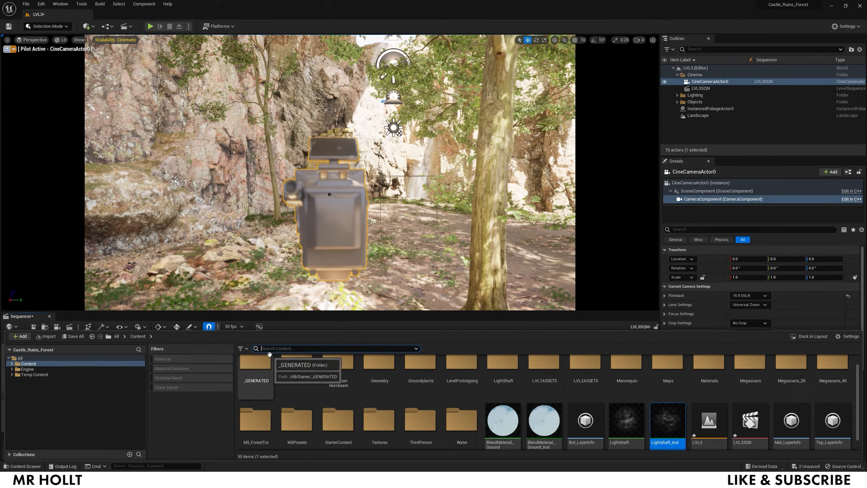
- Try a 0.5 Rotation Amplitude Multiplier on Shake2, preview the shake in the sequence, then compile Shake2
{"action": "double_click", "coordinate": [299, 376]}
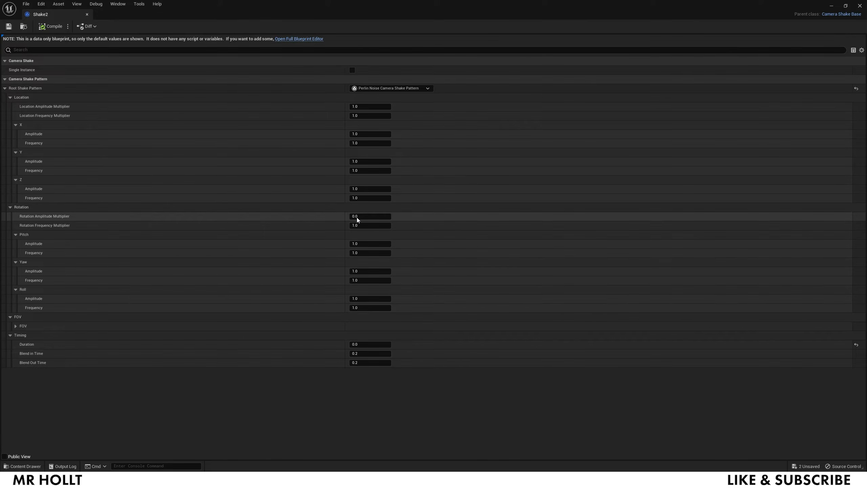
{"action": "key", "text": "Return"}
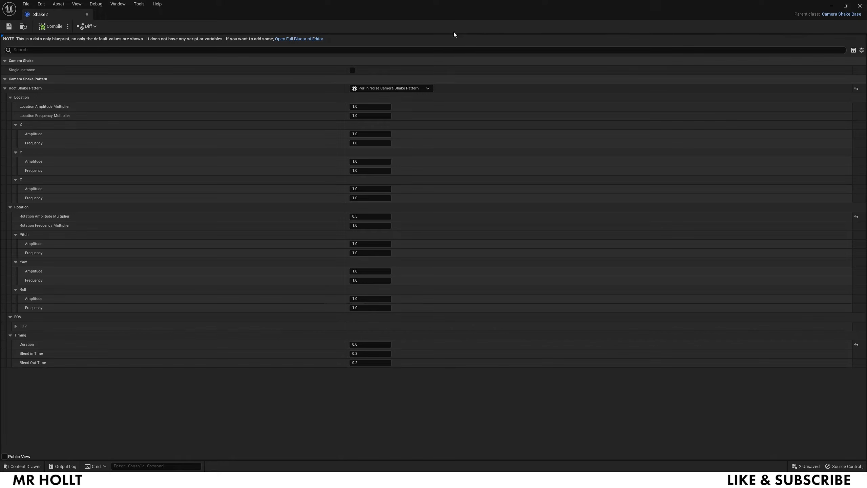
{"action": "left_click", "coordinate": [844, 6]}
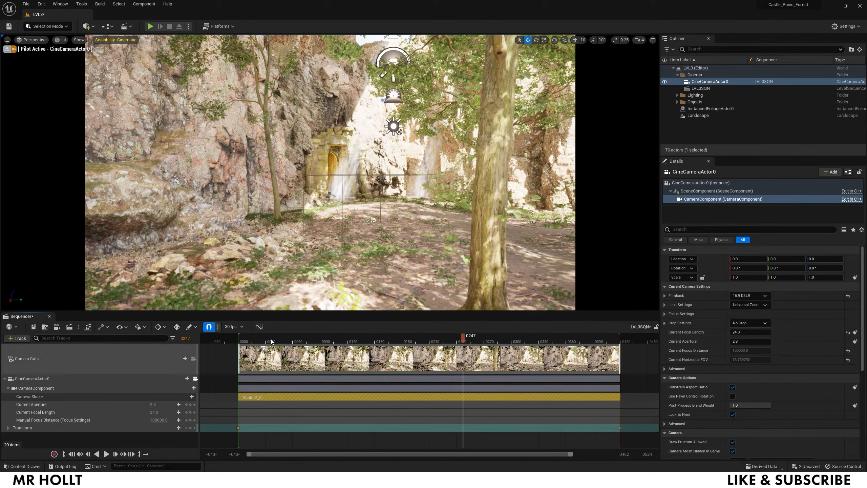
{"action": "left_click", "coordinate": [271, 339]}
{"action": "key", "text": "space"}
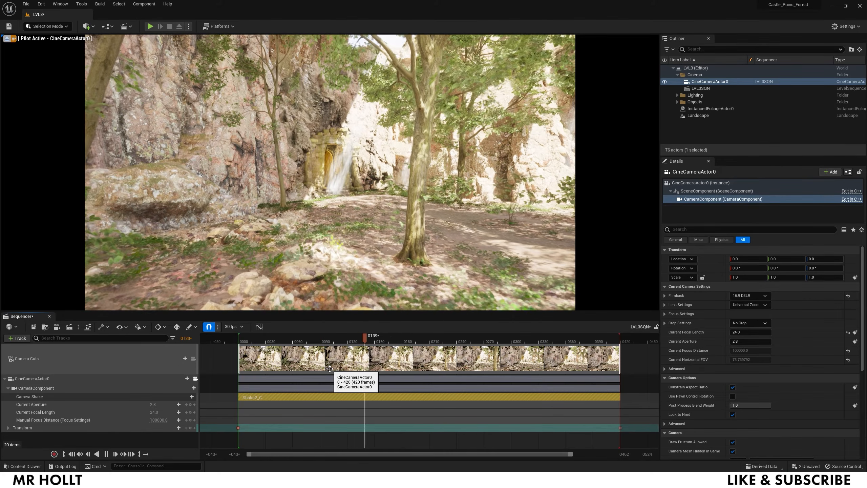
{"action": "key", "text": "space"}
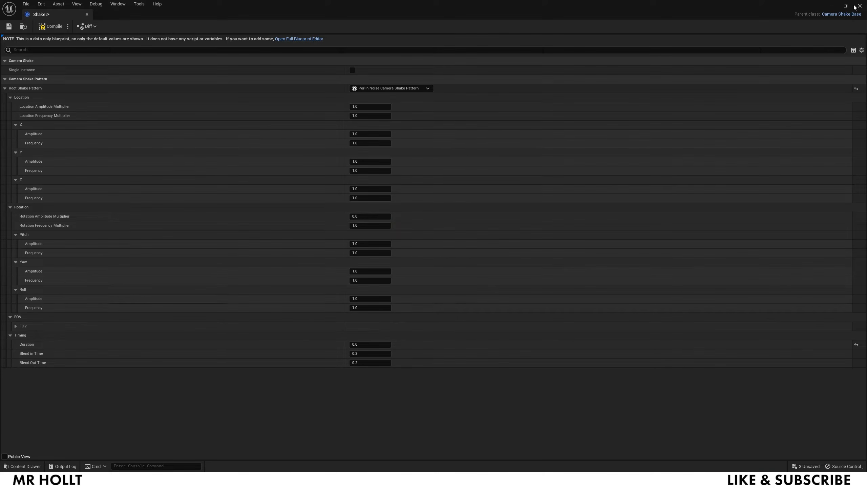
{"action": "left_click", "coordinate": [53, 28]}
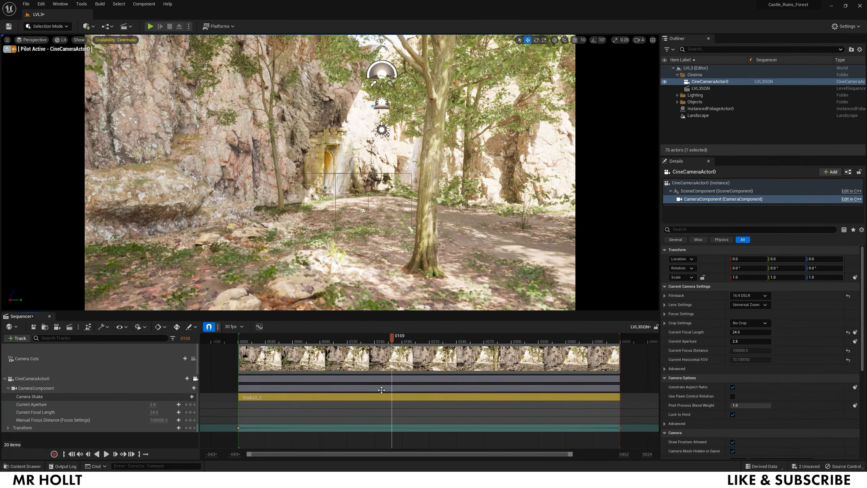
- Create a new Blueprint Class with CameraShakeBase as its parent in the Content folder
{"action": "key", "text": "ctrl+space"}
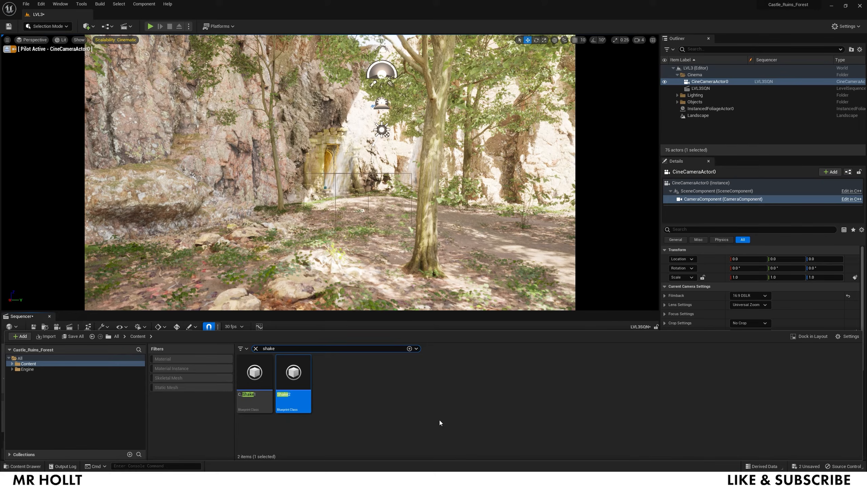
{"action": "right_click", "coordinate": [352, 382]}
{"action": "left_click", "coordinate": [391, 194]}
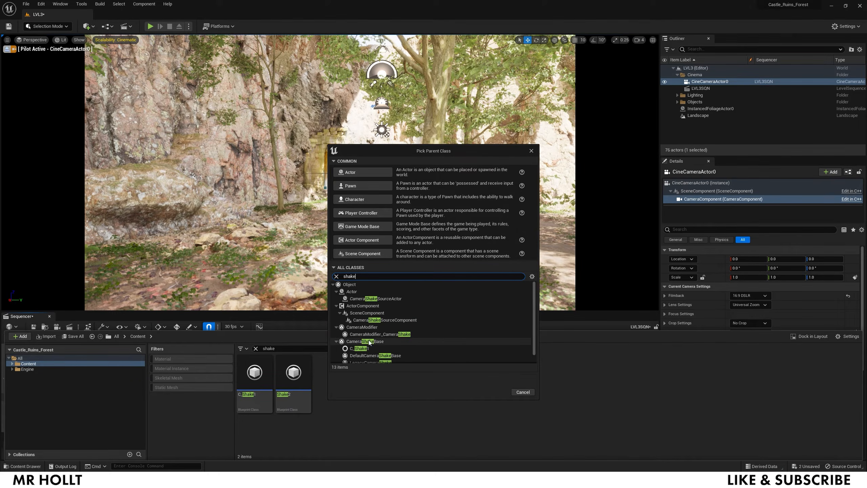
{"action": "scroll", "coordinate": [370, 343], "scroll_direction": "down", "scroll_amount": 1}
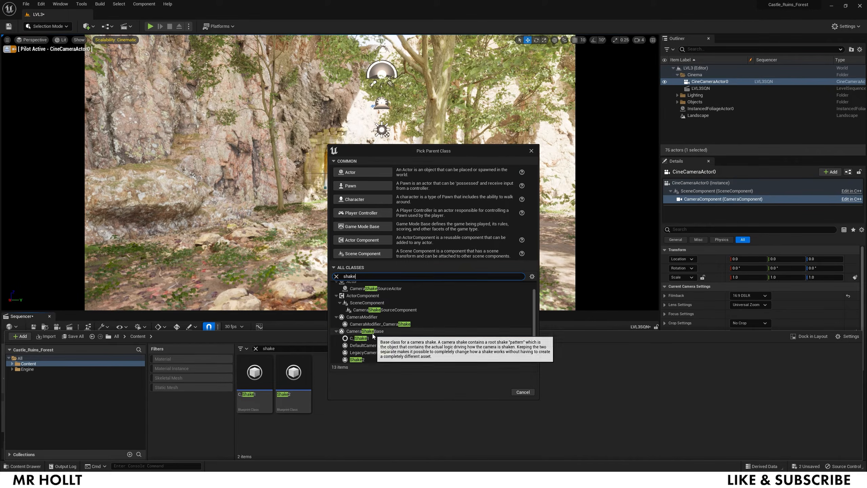
{"action": "left_click", "coordinate": [372, 332]}
{"action": "left_click", "coordinate": [496, 392]}
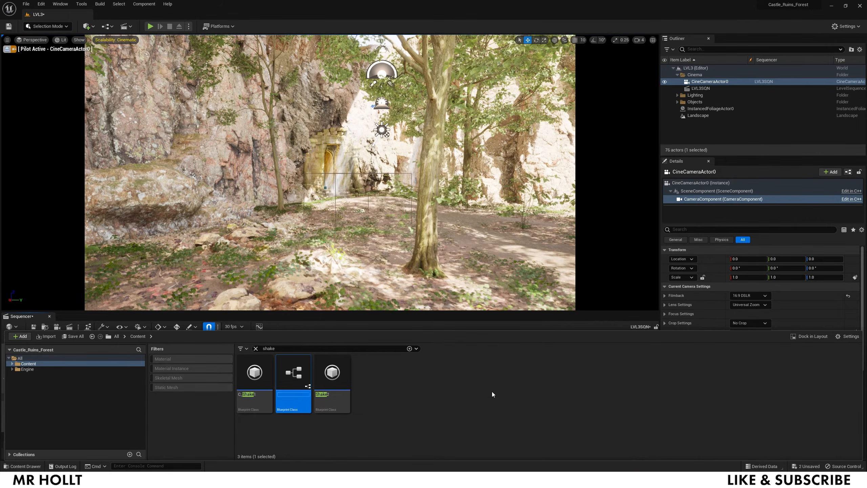
- Name the new blueprint 'shake', open it briefly, and return to the Content Drawer
{"action": "type", "text": "shake"}
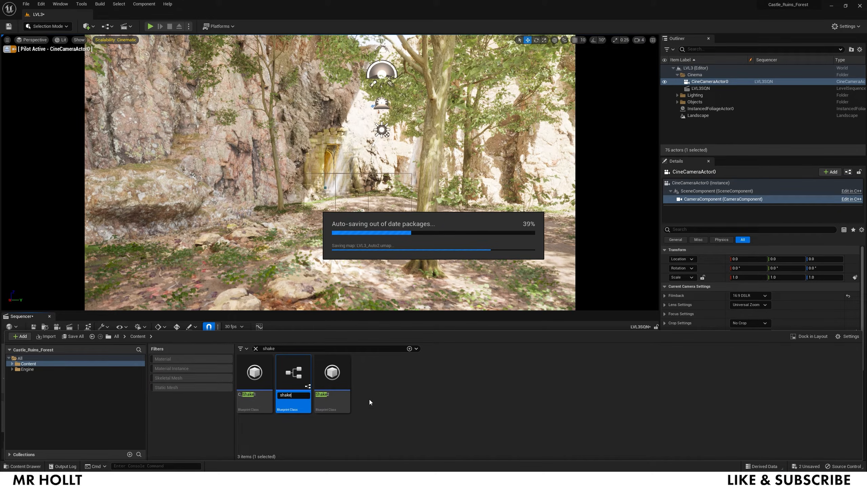
{"action": "key", "text": "Return"}
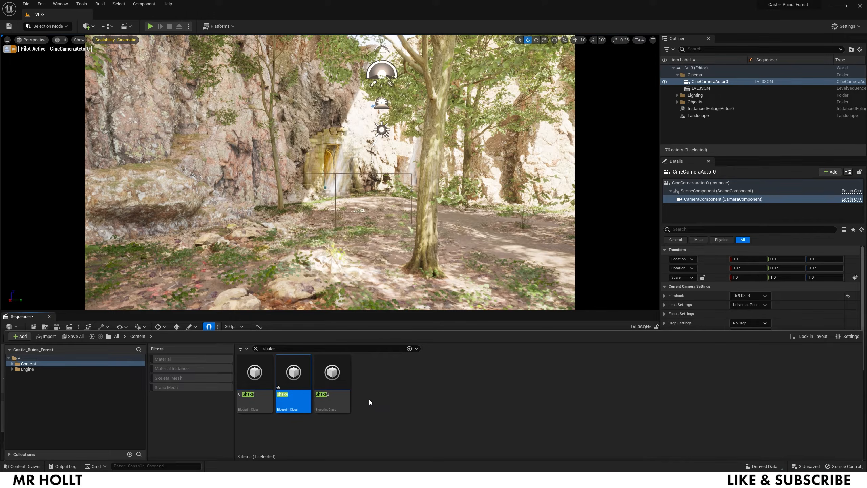
{"action": "double_click", "coordinate": [300, 387]}
{"action": "left_click", "coordinate": [860, 5]}
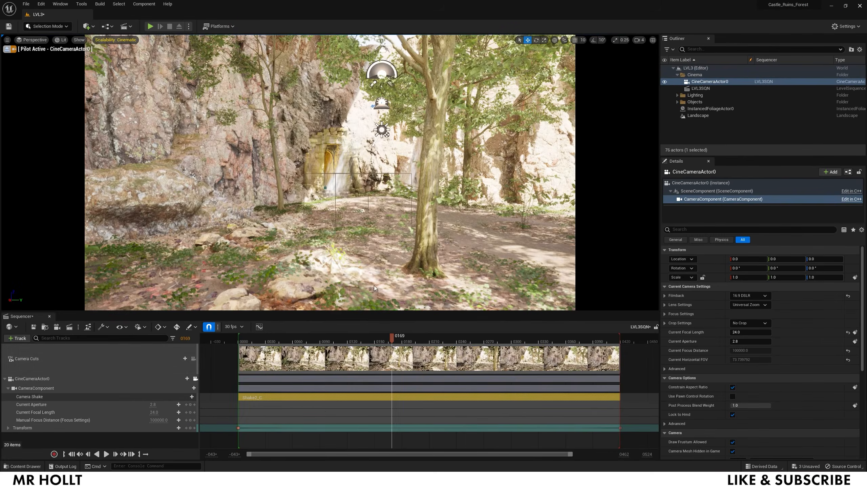
{"action": "key", "text": "ctrl+space"}
- Set shake's Root Shake Pattern to Perlin Noise and expand its Location, Rotation and FOV settings
{"action": "double_click", "coordinate": [305, 375]}
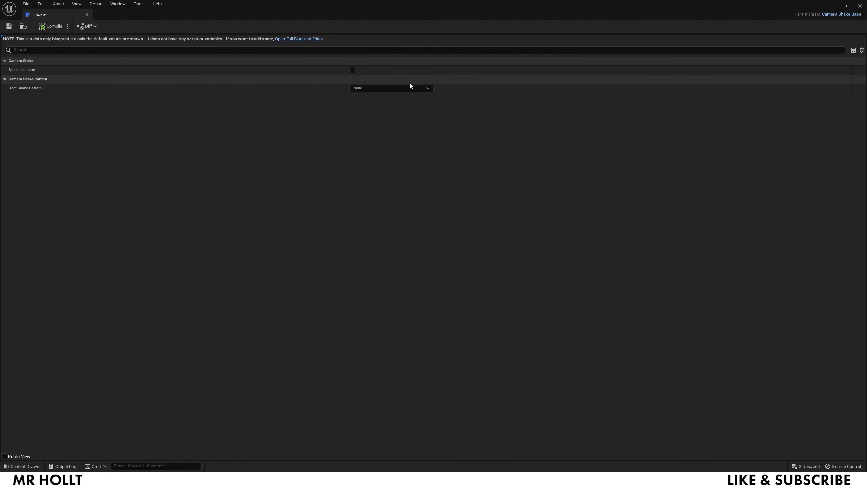
{"action": "left_click", "coordinate": [397, 87]}
{"action": "left_click", "coordinate": [382, 120]}
{"action": "left_click", "coordinate": [10, 97]}
{"action": "left_click", "coordinate": [10, 152]}
{"action": "left_click", "coordinate": [10, 207]}
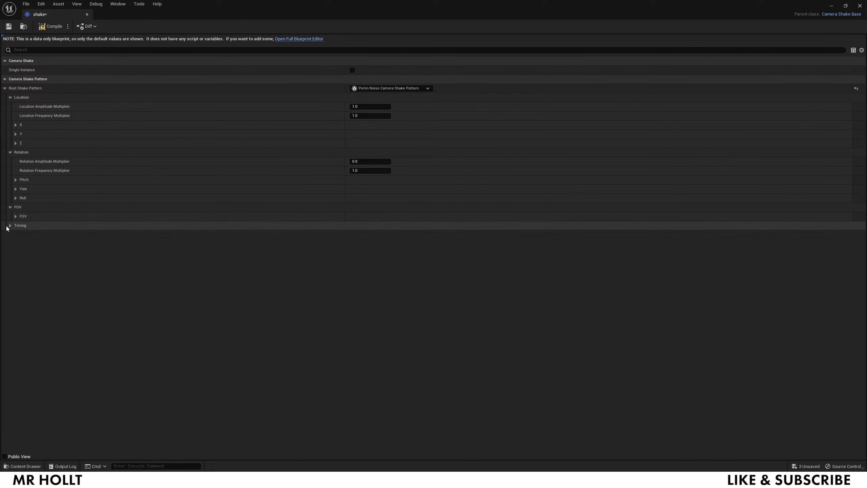
{"action": "left_click", "coordinate": [15, 179]}
{"action": "left_click", "coordinate": [16, 206]}
{"action": "left_click", "coordinate": [15, 234]}
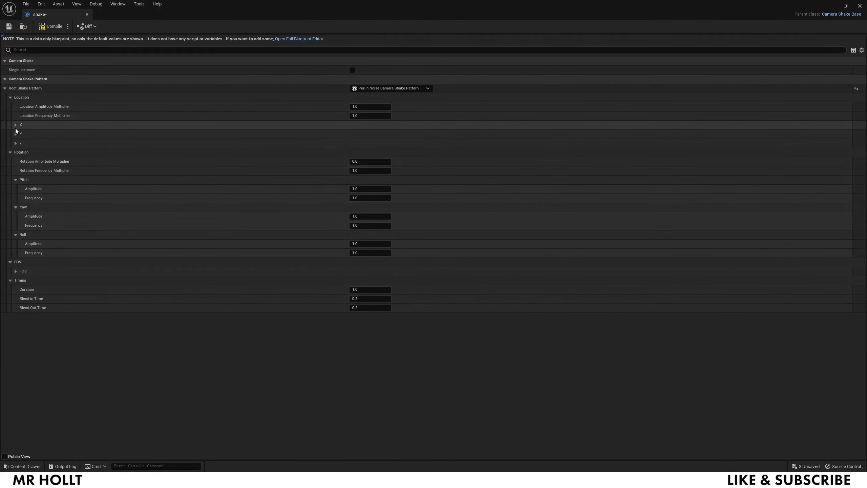
{"action": "left_click", "coordinate": [15, 124]}
{"action": "left_click", "coordinate": [16, 152]}
{"action": "left_click", "coordinate": [16, 179]}
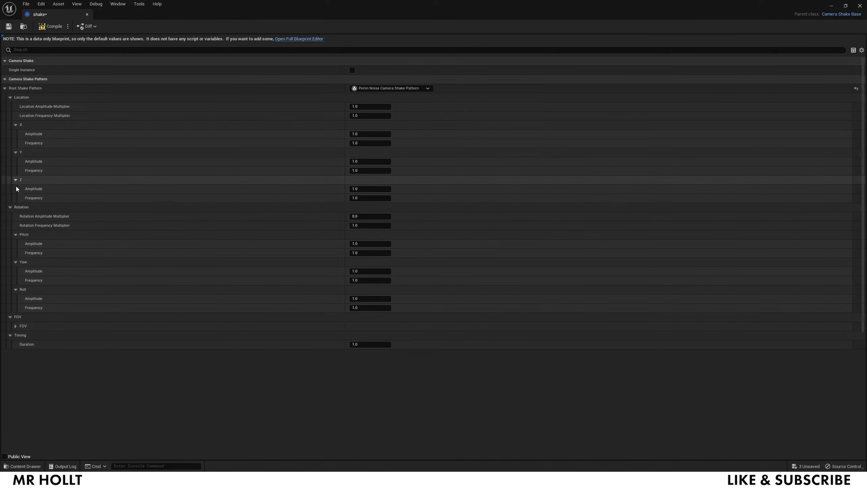
{"action": "left_click", "coordinate": [15, 326]}
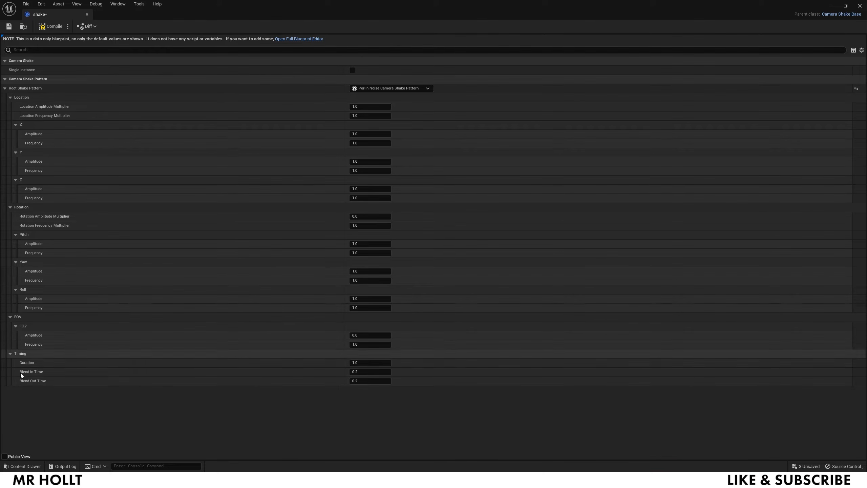
- Set the shake's Timing Duration to 0.0, compile and save, and close the editor
{"action": "left_click", "coordinate": [358, 362]}
{"action": "left_click", "coordinate": [50, 27]}
{"action": "left_click", "coordinate": [7, 29]}
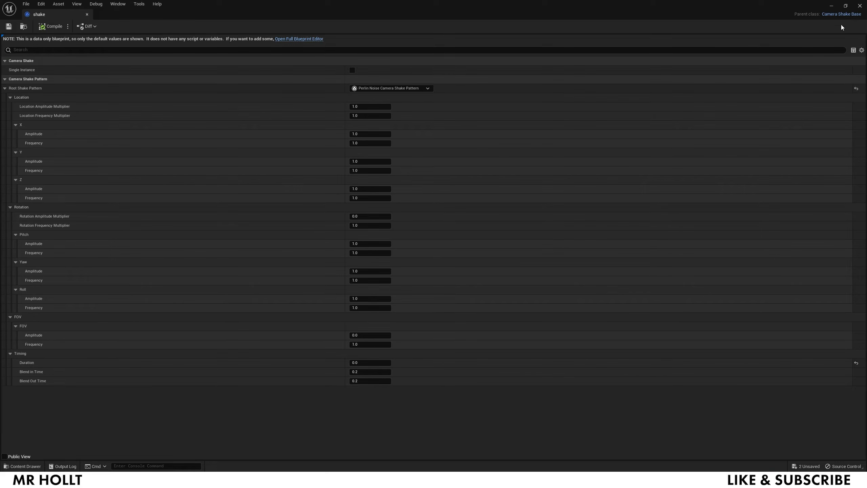
{"action": "left_click", "coordinate": [859, 6]}
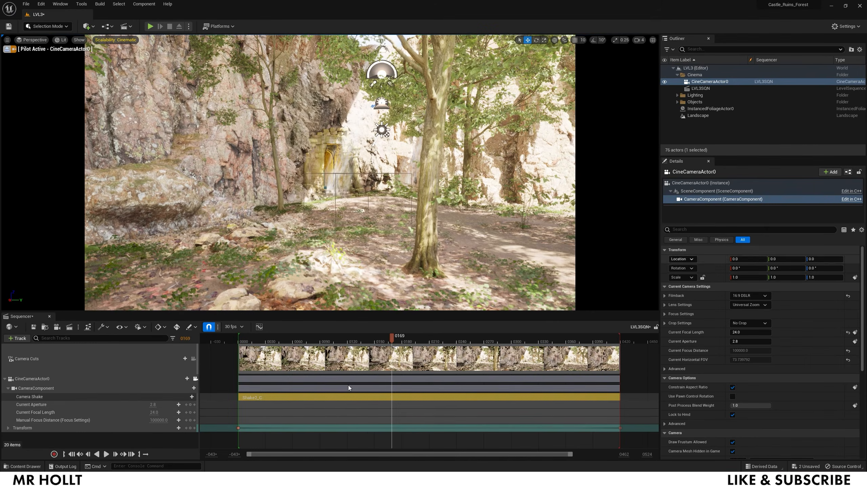
- Browse the camera's shake and track lists without adding anything
{"action": "left_click", "coordinate": [189, 396]}
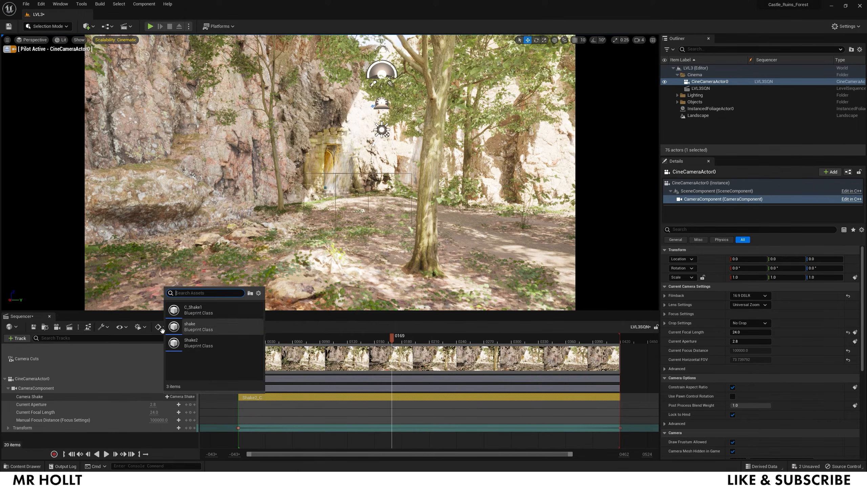
{"action": "left_click", "coordinate": [95, 387]}
{"action": "left_click", "coordinate": [189, 388]}
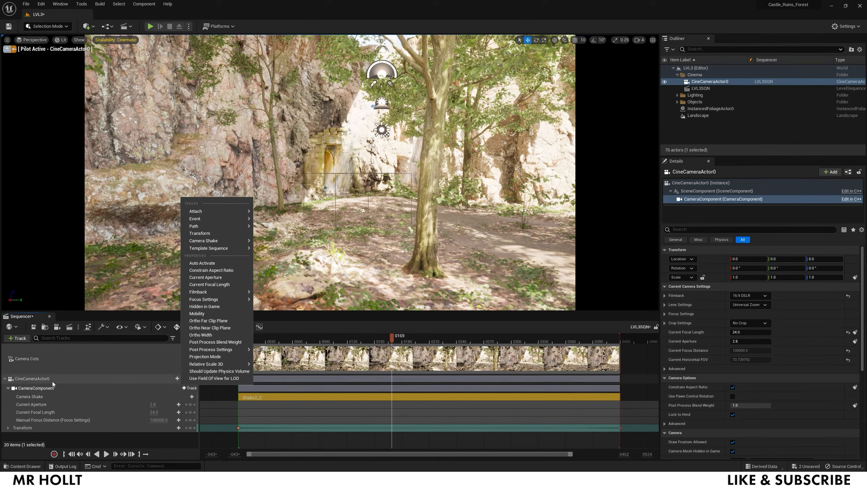
{"action": "mouse_move", "coordinate": [232, 241]}
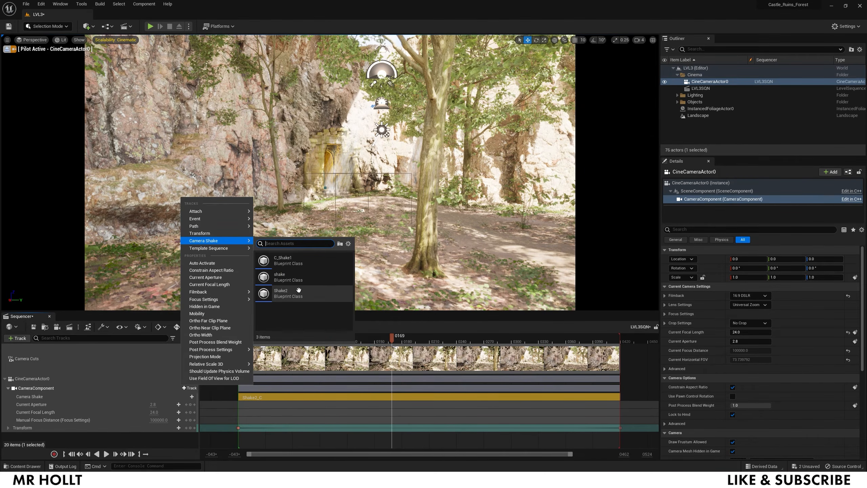
{"action": "left_click", "coordinate": [313, 442]}
{"action": "left_click", "coordinate": [290, 344]}
- Preview the shaking push-in from frame 0034, stop at 0114, and show the Render Movie options
{"action": "left_click", "coordinate": [229, 336]}
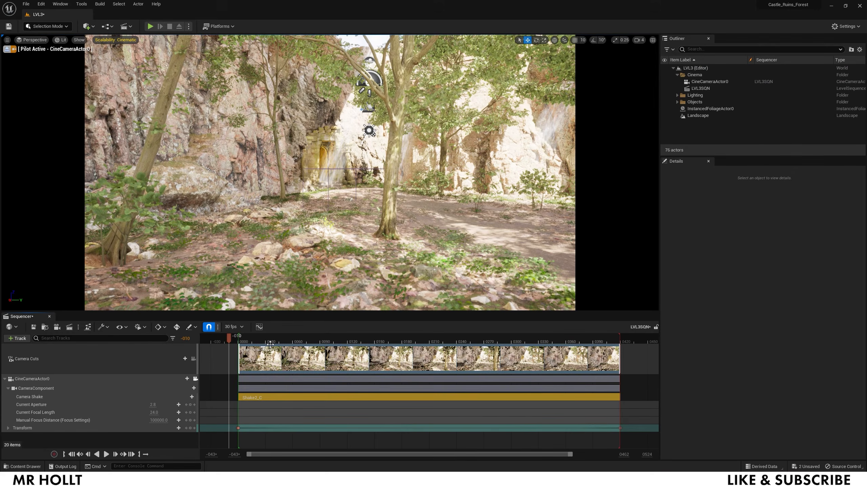
{"action": "left_click", "coordinate": [269, 337]}
{"action": "key", "text": "space"}
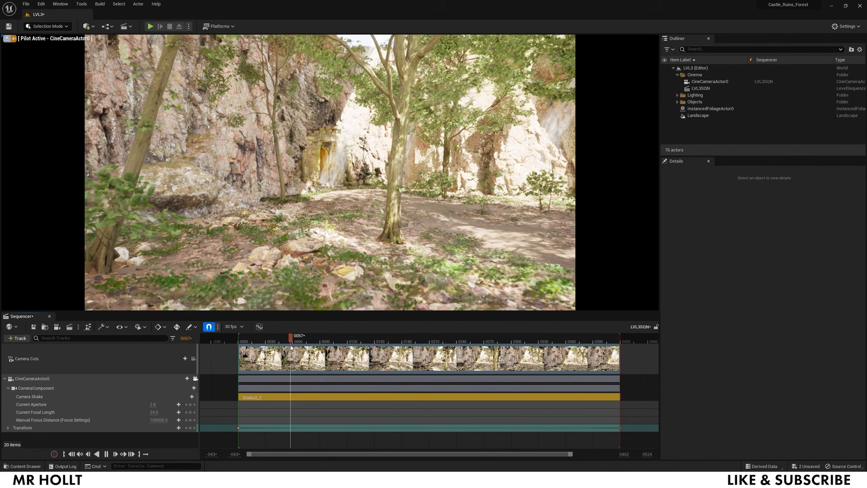
{"action": "key", "text": "space"}
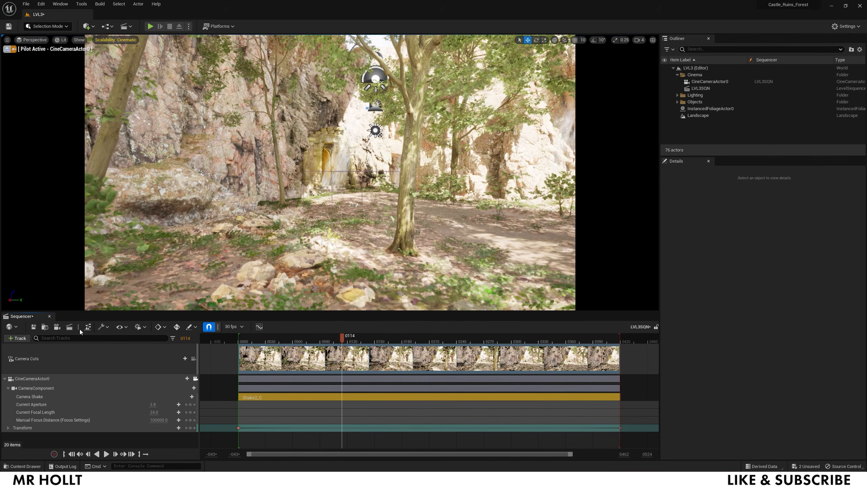
{"action": "left_click", "coordinate": [79, 328]}
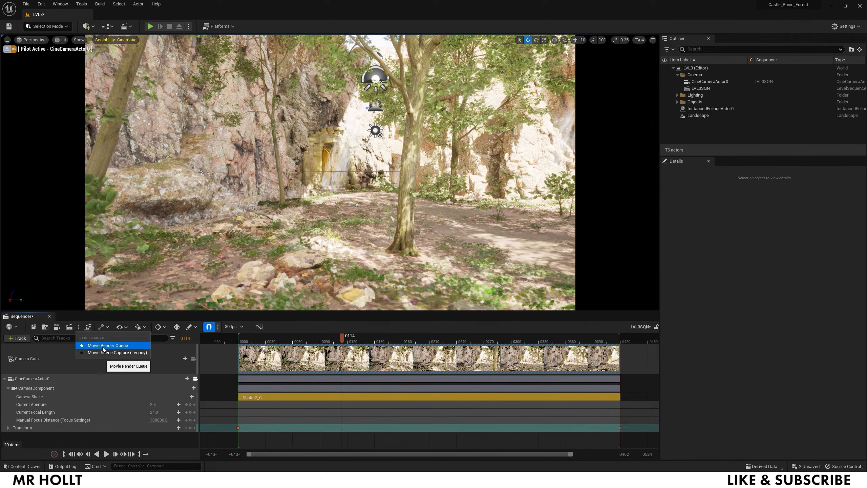
{"action": "left_click", "coordinate": [61, 4]}
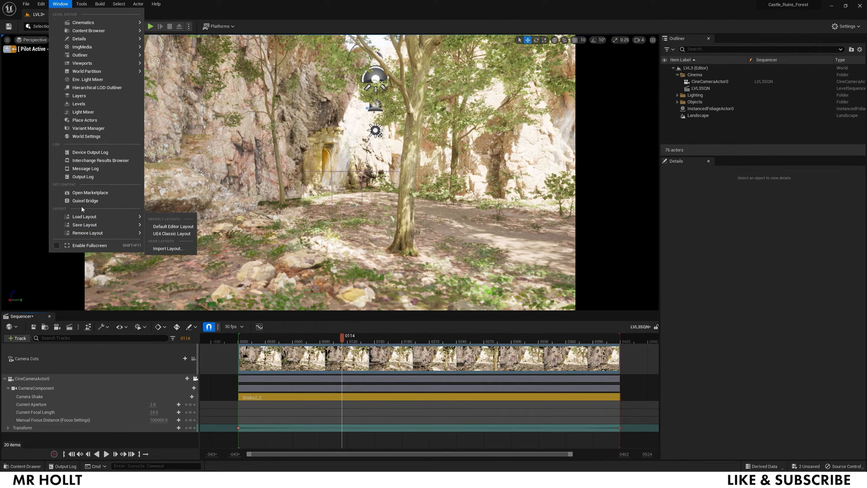
{"action": "left_click", "coordinate": [40, 4]}
{"action": "left_click", "coordinate": [58, 109]}
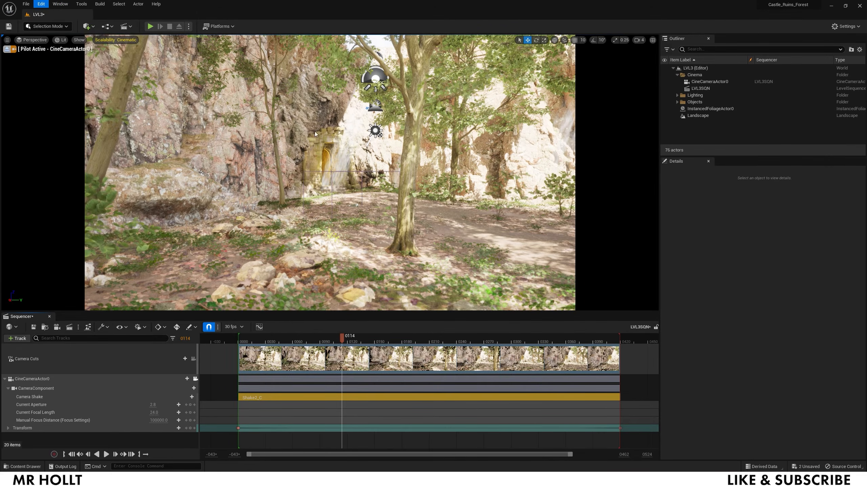
{"action": "type", "text": "movire"}
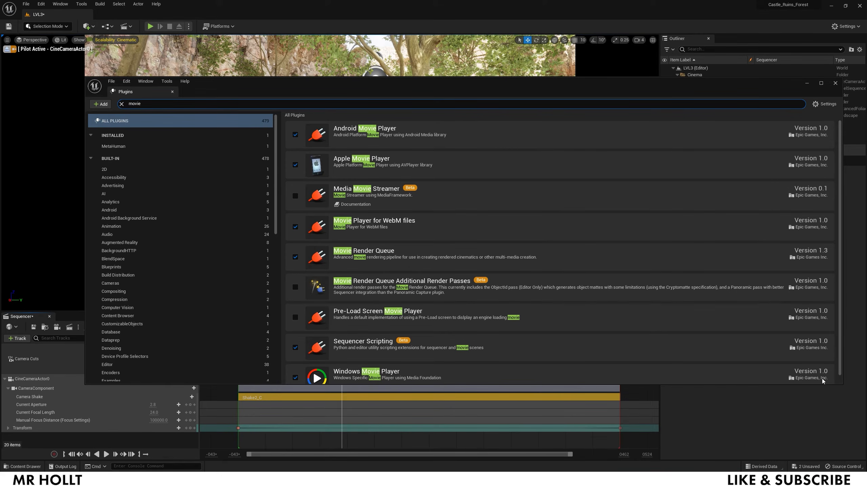
{"action": "left_click", "coordinate": [835, 82]}
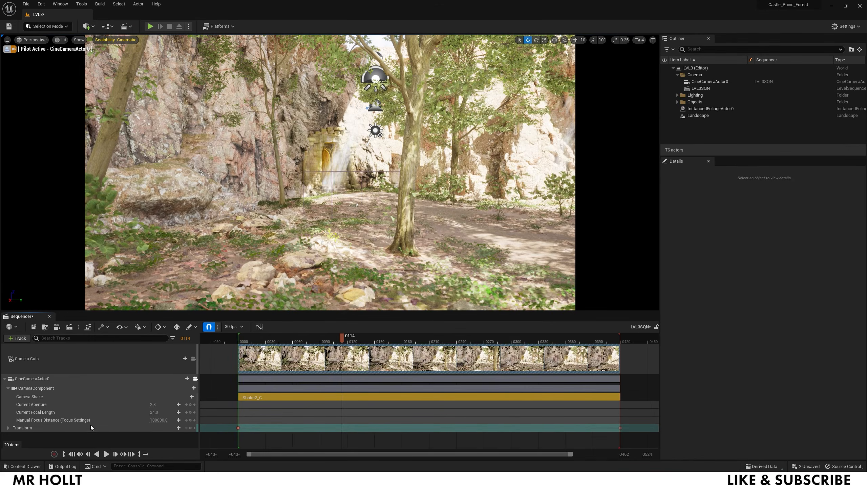
- Switch the render method to Movie Render Queue and open it for LVL3SQN
{"action": "left_click", "coordinate": [70, 327]}
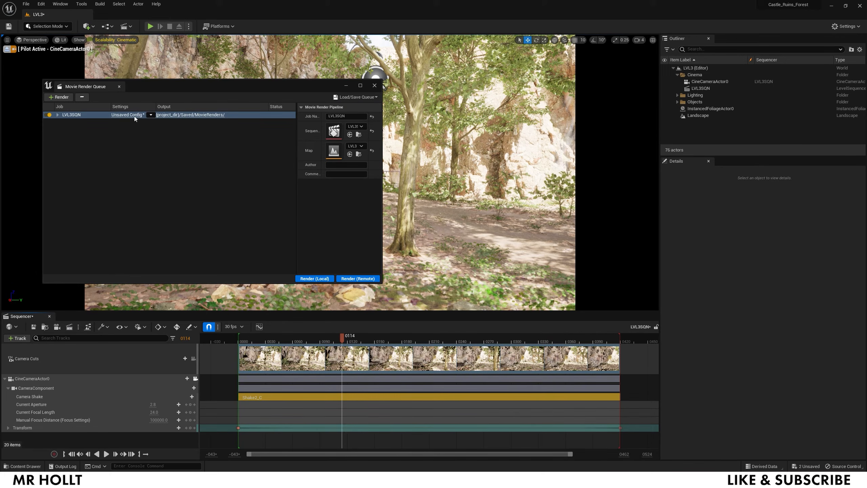
{"action": "left_click", "coordinate": [374, 86]}
{"action": "left_click", "coordinate": [78, 326]}
{"action": "left_click", "coordinate": [108, 345]}
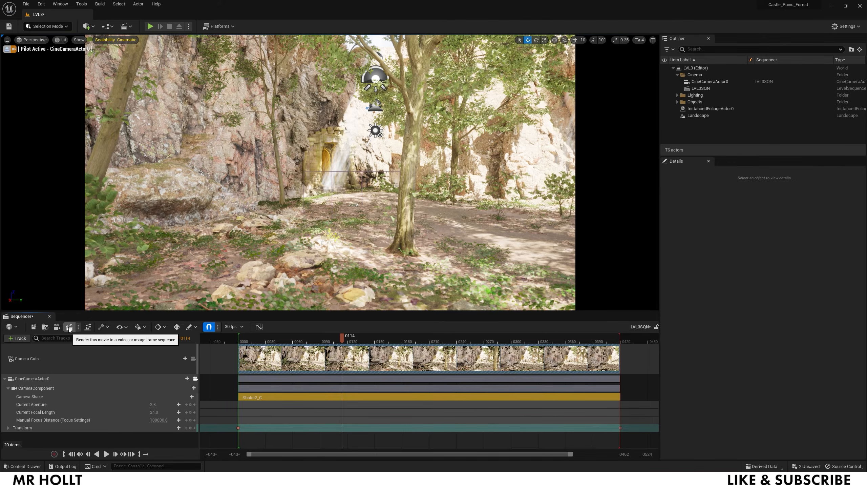
{"action": "left_click", "coordinate": [69, 327]}
- Load the ULTRenderV3 preset into the render job and check its 16-bit EXR output
{"action": "left_click", "coordinate": [128, 115]}
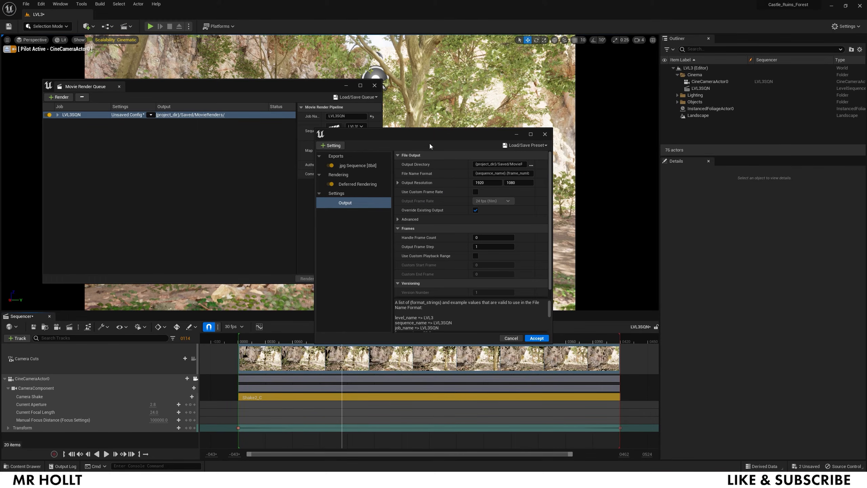
{"action": "left_click", "coordinate": [525, 145]}
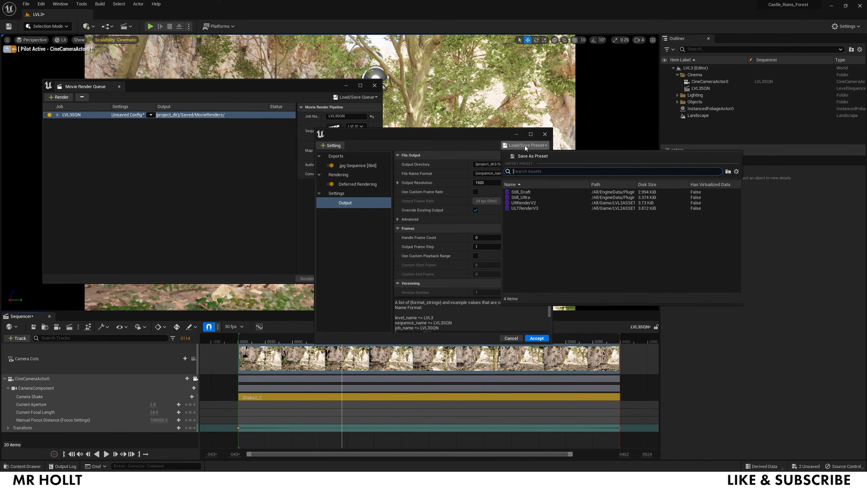
{"action": "left_click", "coordinate": [520, 207]}
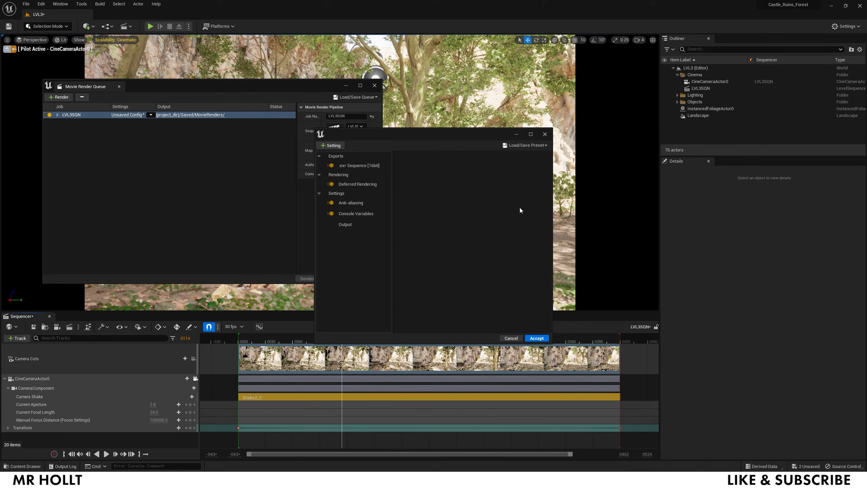
{"action": "left_click", "coordinate": [356, 166]}
{"action": "left_click", "coordinate": [332, 146]}
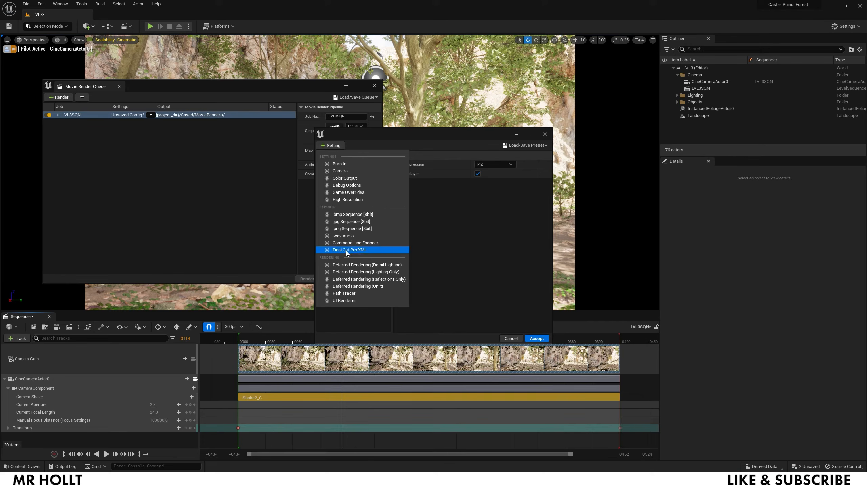
{"action": "left_click", "coordinate": [348, 312]}
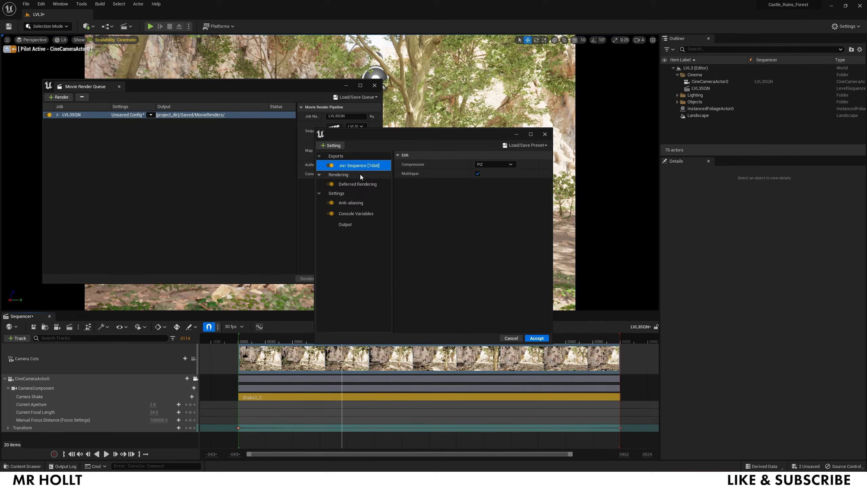
- Review the Anti-aliasing and Console Variables settings in an enlarged settings window
{"action": "left_click", "coordinate": [346, 203]}
{"action": "left_click", "coordinate": [351, 212]}
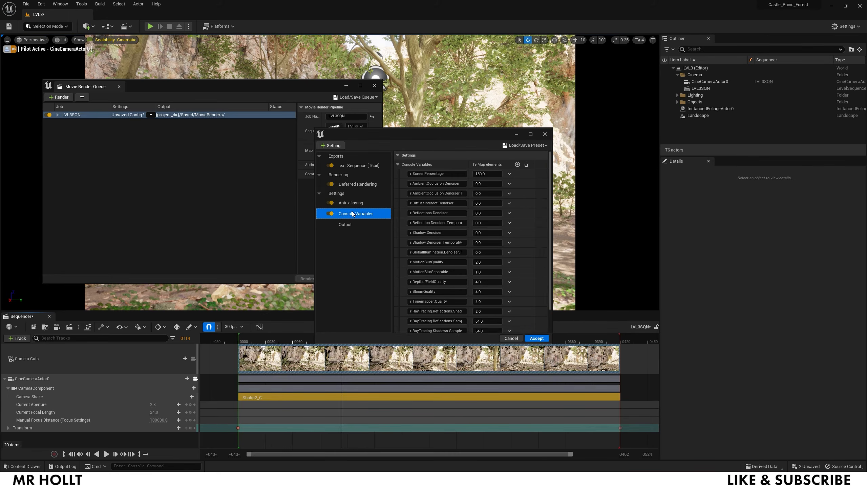
{"action": "scroll", "coordinate": [463, 180], "scroll_direction": "down", "scroll_amount": 3}
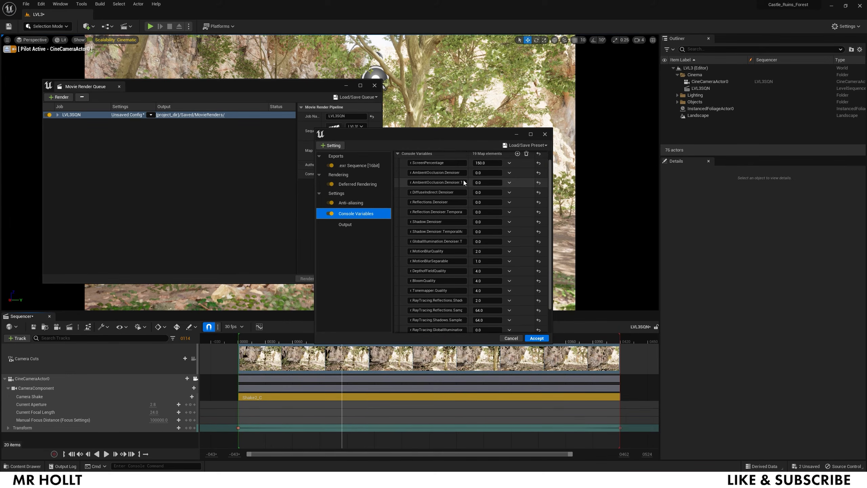
{"action": "scroll", "coordinate": [464, 180], "scroll_direction": "down", "scroll_amount": 1}
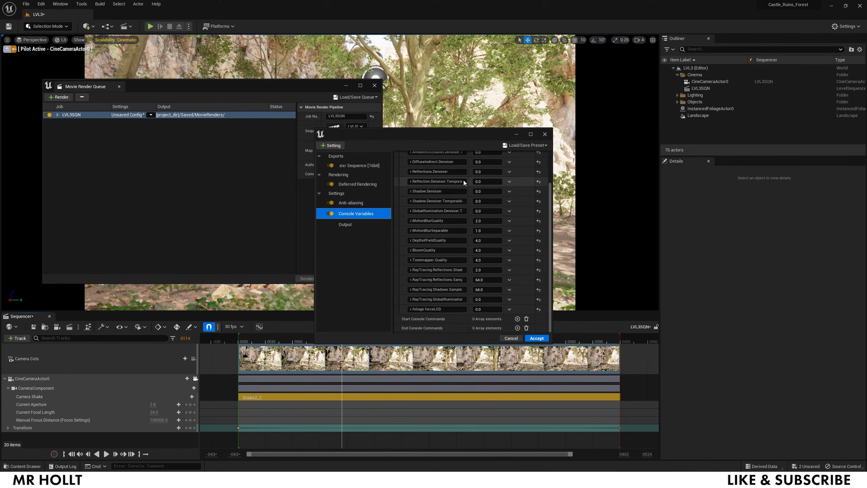
{"action": "scroll", "coordinate": [463, 180], "scroll_direction": "up", "scroll_amount": 4}
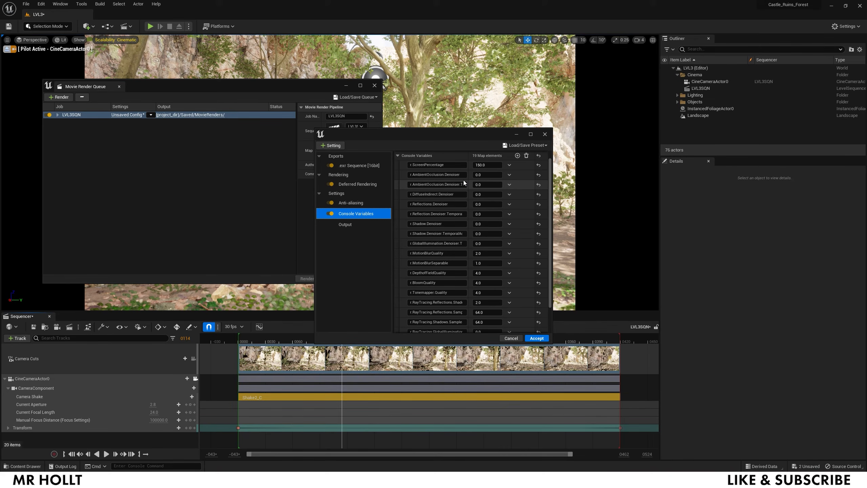
{"action": "left_click_drag", "start_coordinate": [551, 342], "coordinate": [835, 419]}
{"action": "left_click_drag", "start_coordinate": [621, 138], "coordinate": [565, 62]}
{"action": "left_click", "coordinate": [481, 89]}
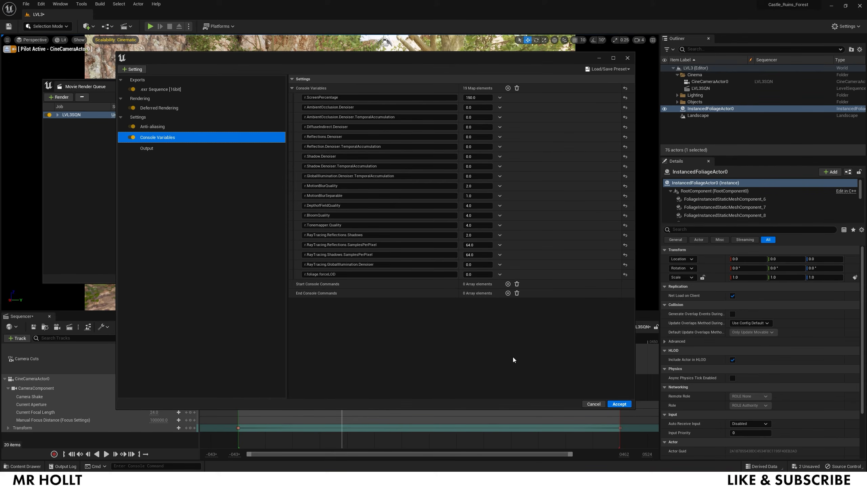
- Check the Anti-aliasing samples, keeping 32 spatial and 6 temporal
{"action": "left_click", "coordinate": [148, 127]}
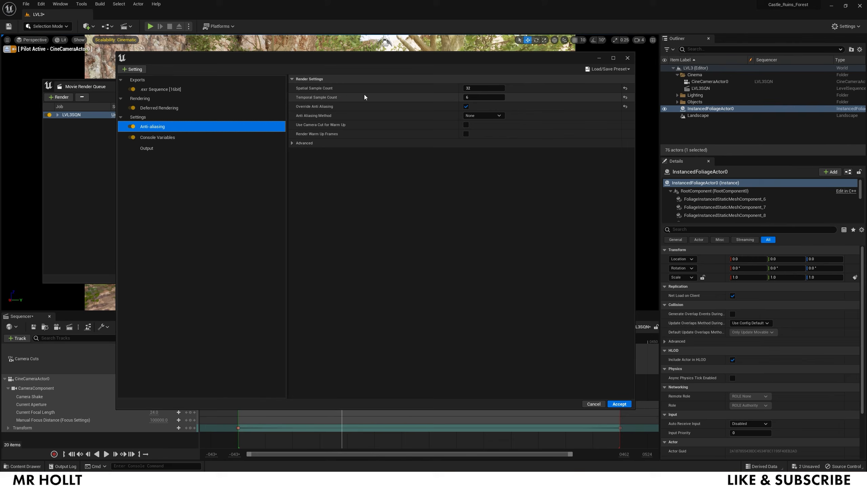
{"action": "left_click", "coordinate": [478, 95]}
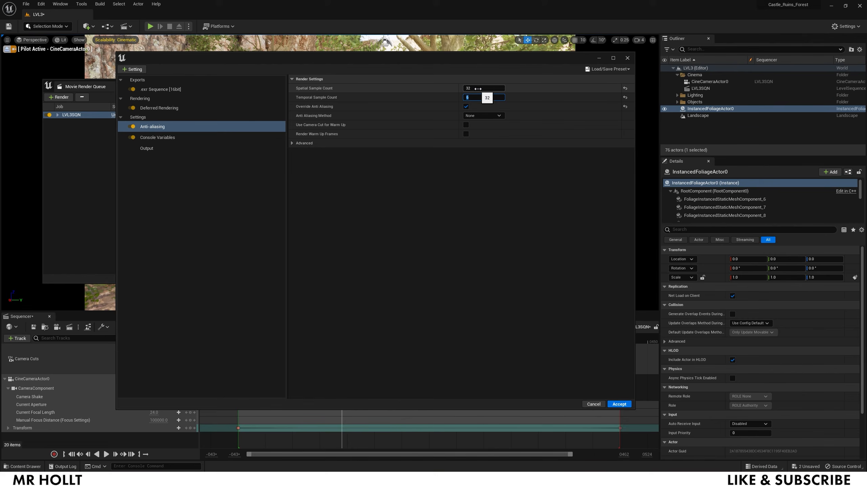
{"action": "left_click", "coordinate": [479, 88]}
{"action": "left_click", "coordinate": [478, 96]}
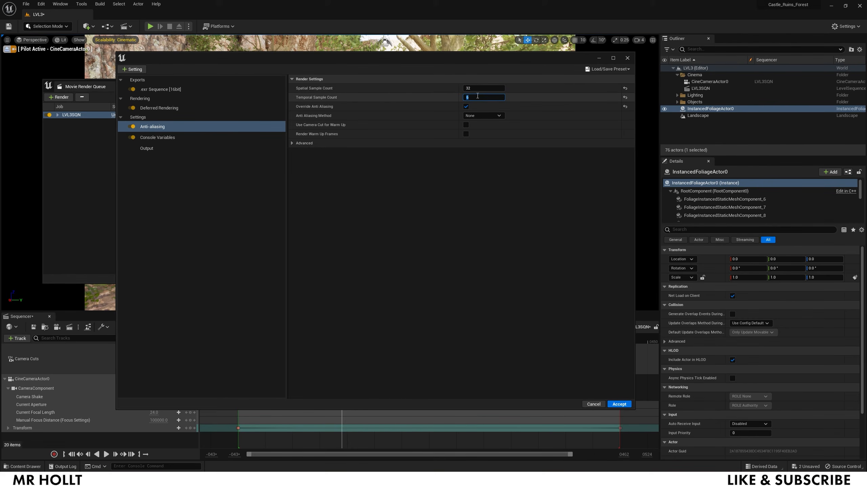
{"action": "left_click", "coordinate": [332, 96]}
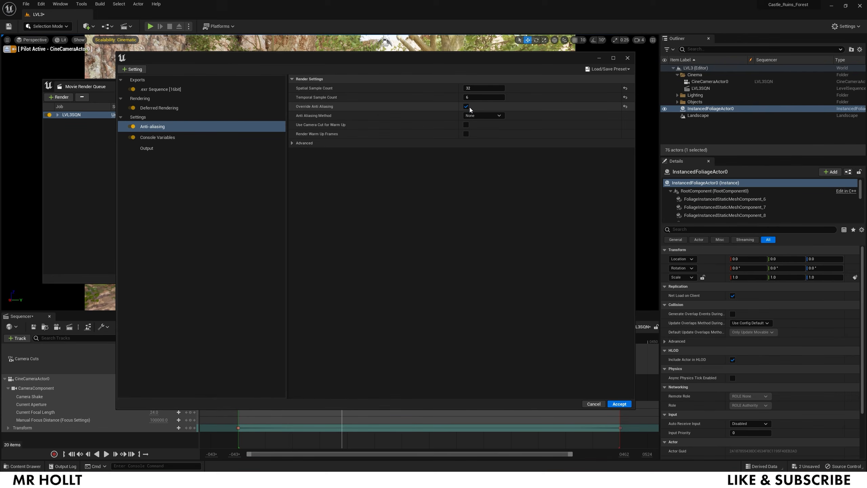
- Set the Output Resolution to 2560 x 1440 and accept the settings for the job
{"action": "left_click", "coordinate": [165, 91]}
{"action": "left_click", "coordinate": [154, 148]}
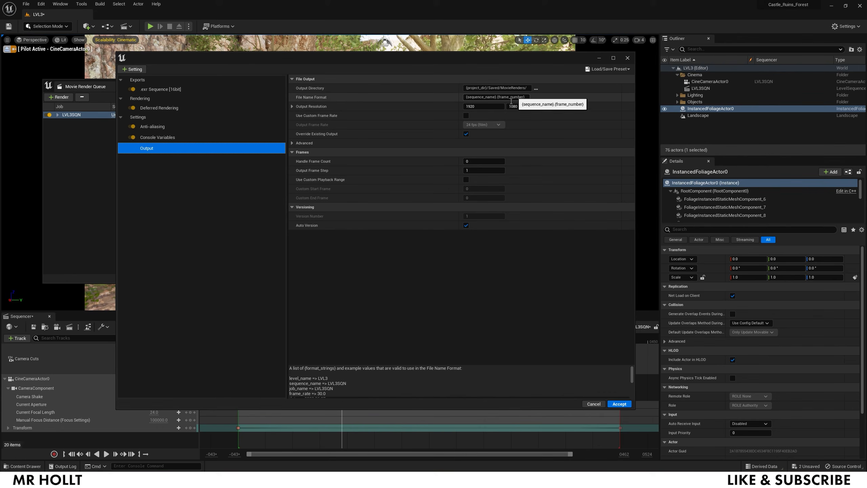
{"action": "left_click", "coordinate": [485, 106]}
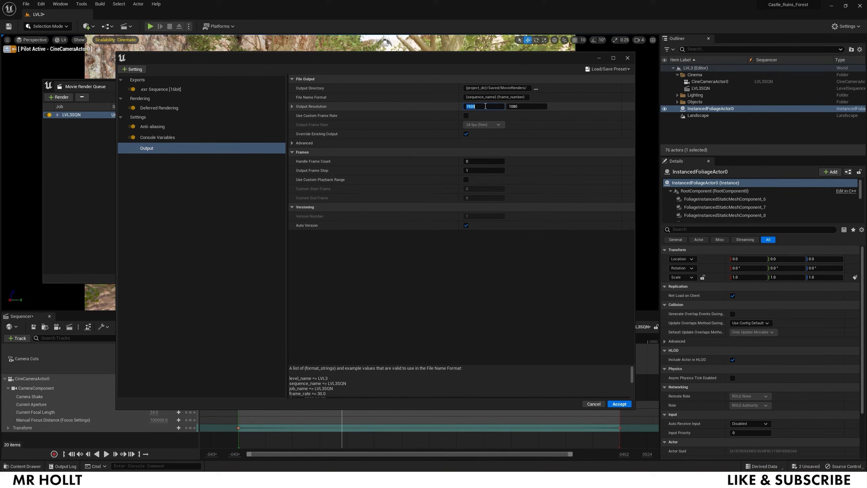
{"action": "type", "text": "2560"}
{"action": "left_click", "coordinate": [522, 107]}
{"action": "type", "text": "1"}
{"action": "key", "text": "Return"}
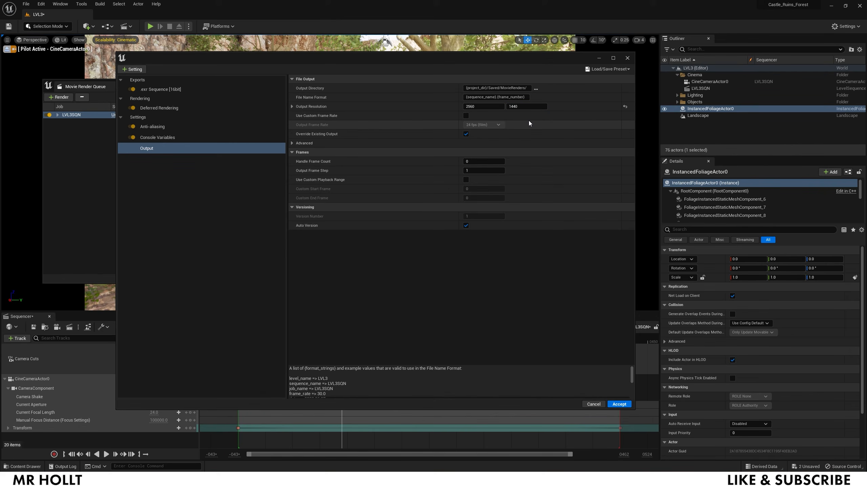
{"action": "left_click", "coordinate": [620, 404]}
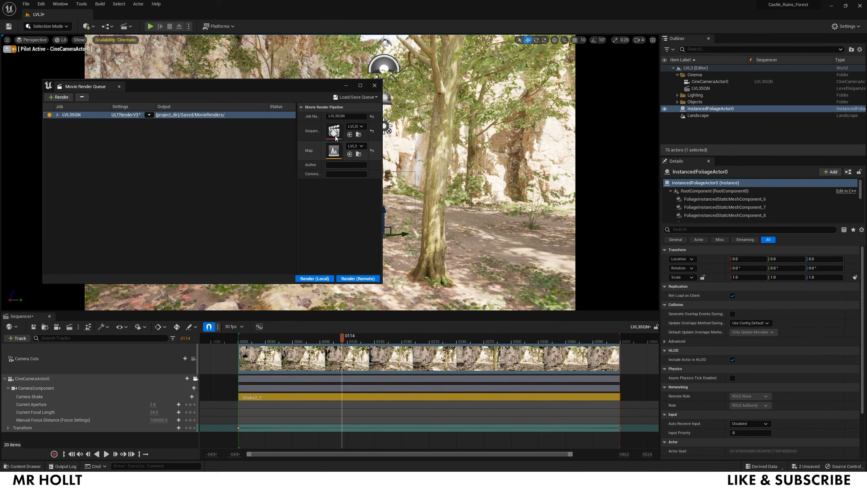